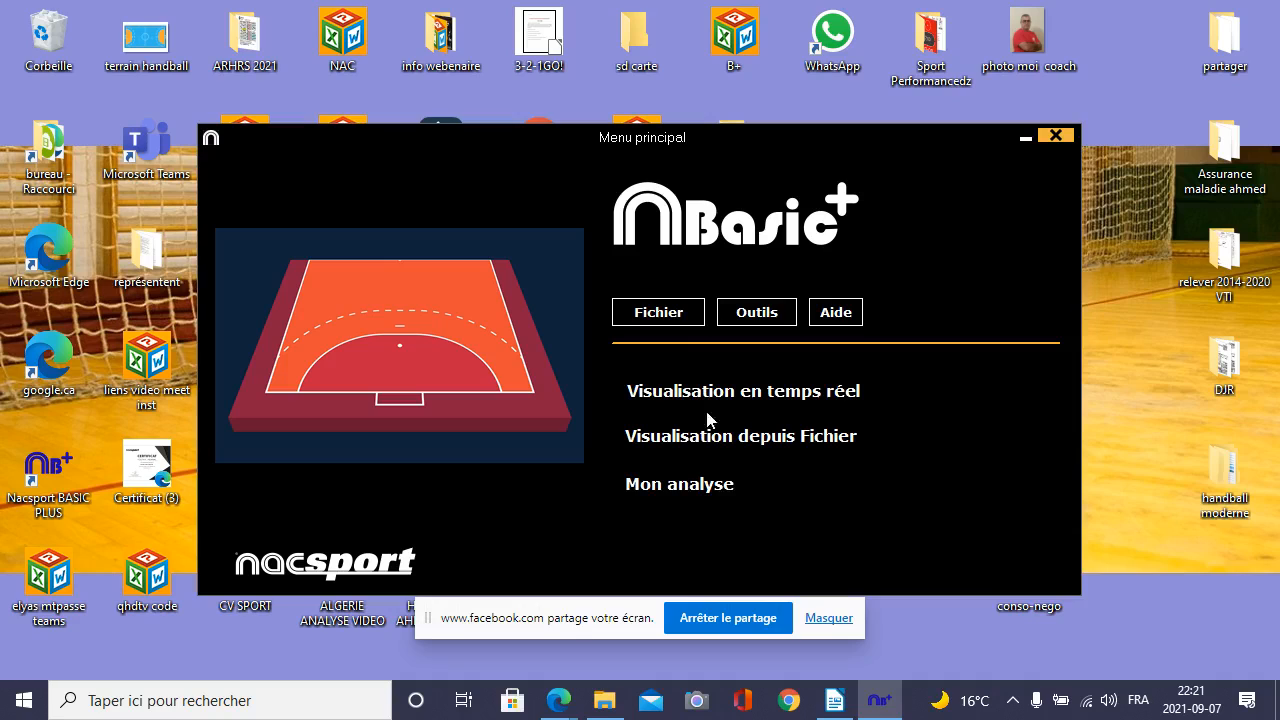
- Create a new category template and arrange its canvas and the category properties window side by side
{"action": "left_click", "coordinate": [672, 325]}
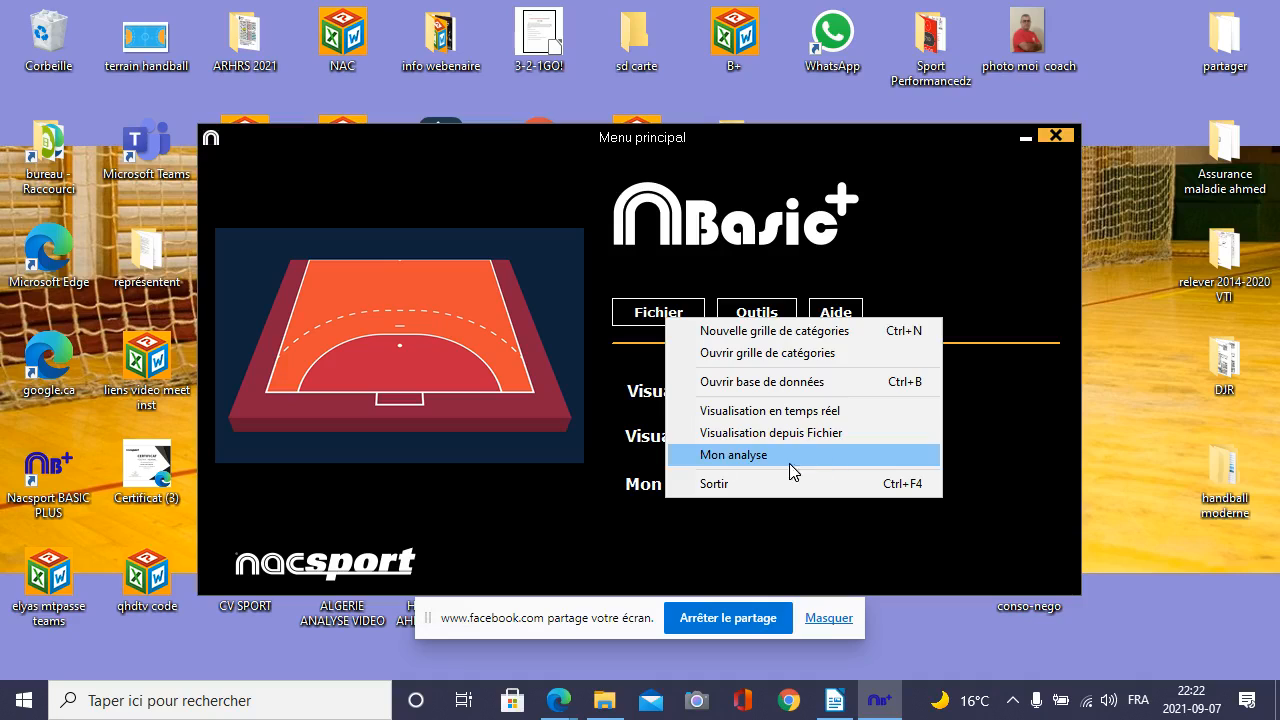
{"action": "left_click", "coordinate": [765, 340]}
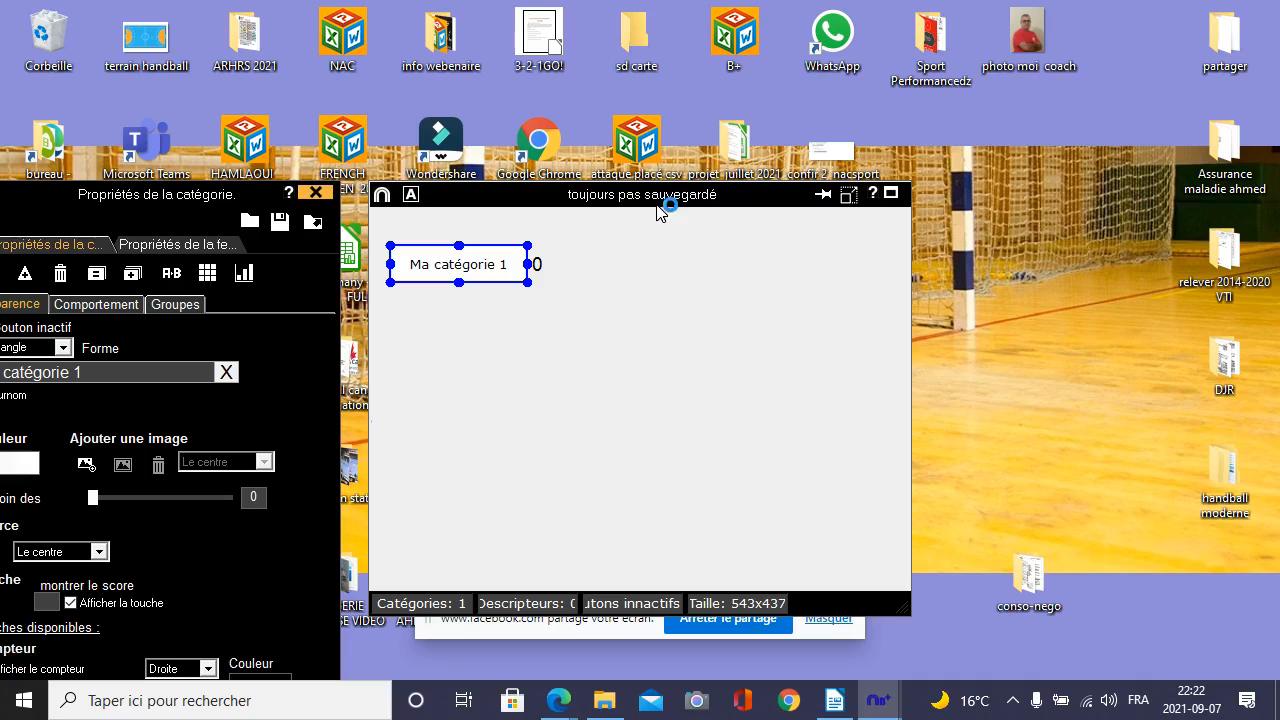
{"action": "left_click_drag", "start_coordinate": [650, 200], "coordinate": [906, 159]}
{"action": "left_click_drag", "start_coordinate": [124, 197], "coordinate": [358, 118]}
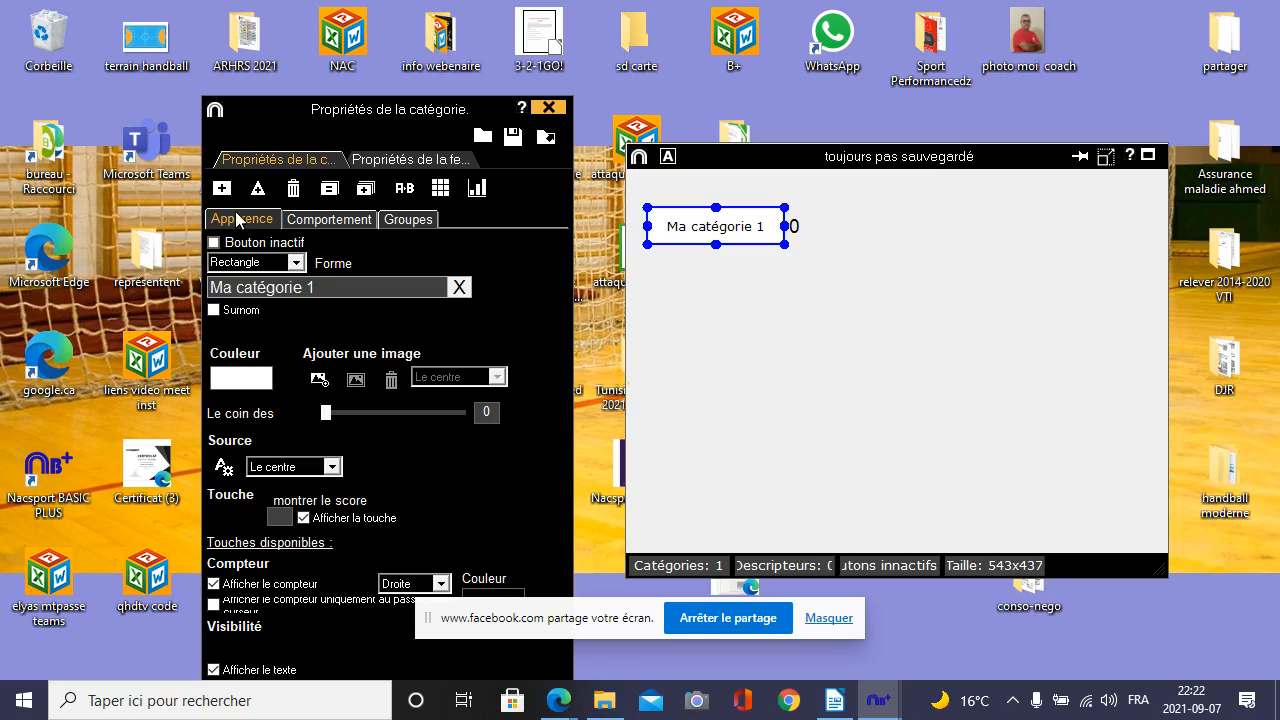
- Rename the first category button as "Defense"
{"action": "left_click", "coordinate": [312, 282]}
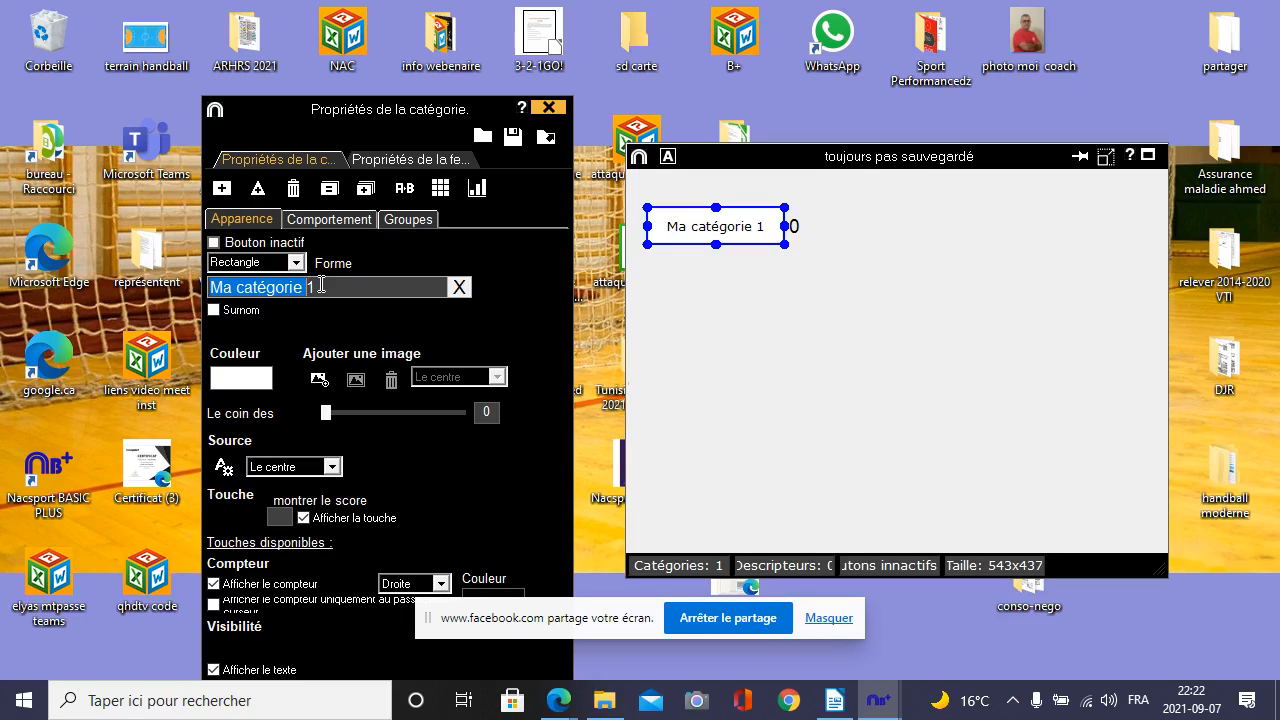
{"action": "left_click", "coordinate": [320, 284]}
{"action": "key", "text": "BackSpace"}
{"action": "key", "text": "BackSpace"}
{"action": "key", "text": "BackSpace"}
{"action": "key", "text": "BackSpace"}
{"action": "key", "text": "BackSpace"}
{"action": "key", "text": "BackSpace"}
{"action": "key", "text": "BackSpace"}
{"action": "key", "text": "BackSpace"}
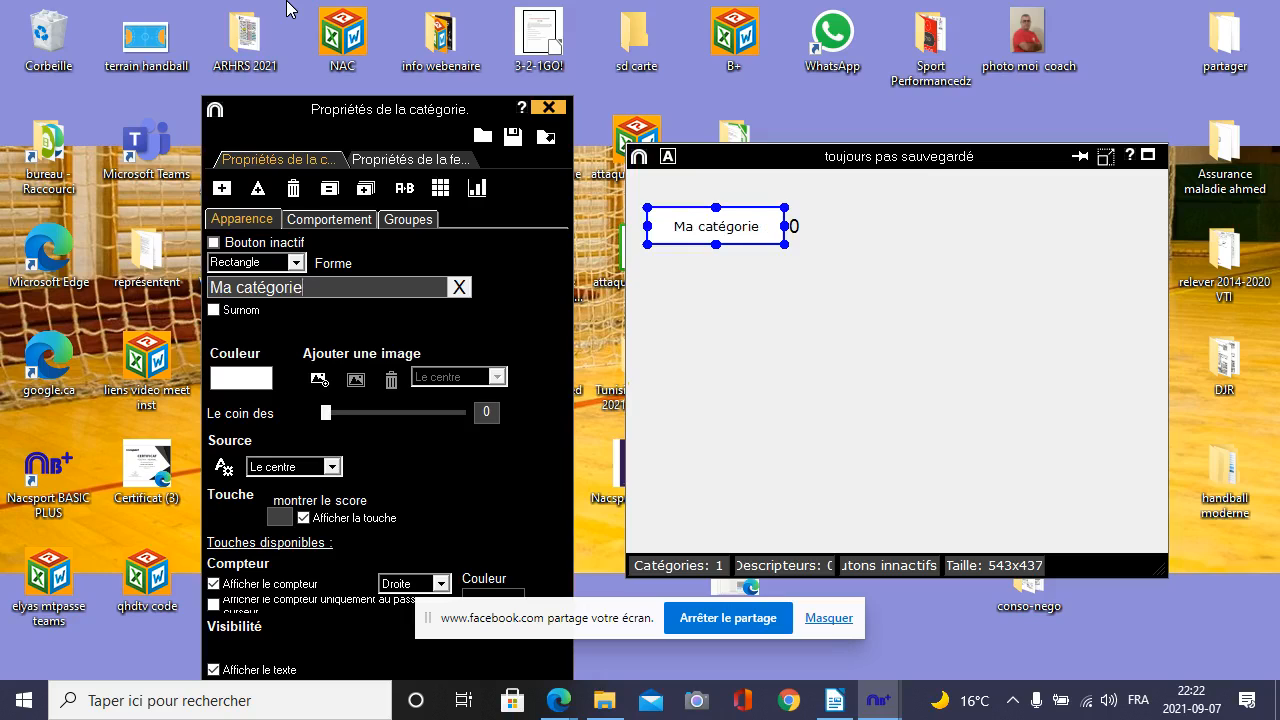
{"action": "key", "text": "BackSpace"}
{"action": "key", "text": "BackSpace"}
{"action": "key", "text": "BackSpace"}
{"action": "key", "text": "BackSpace"}
{"action": "key", "text": "BackSpace"}
{"action": "key", "text": "BackSpace"}
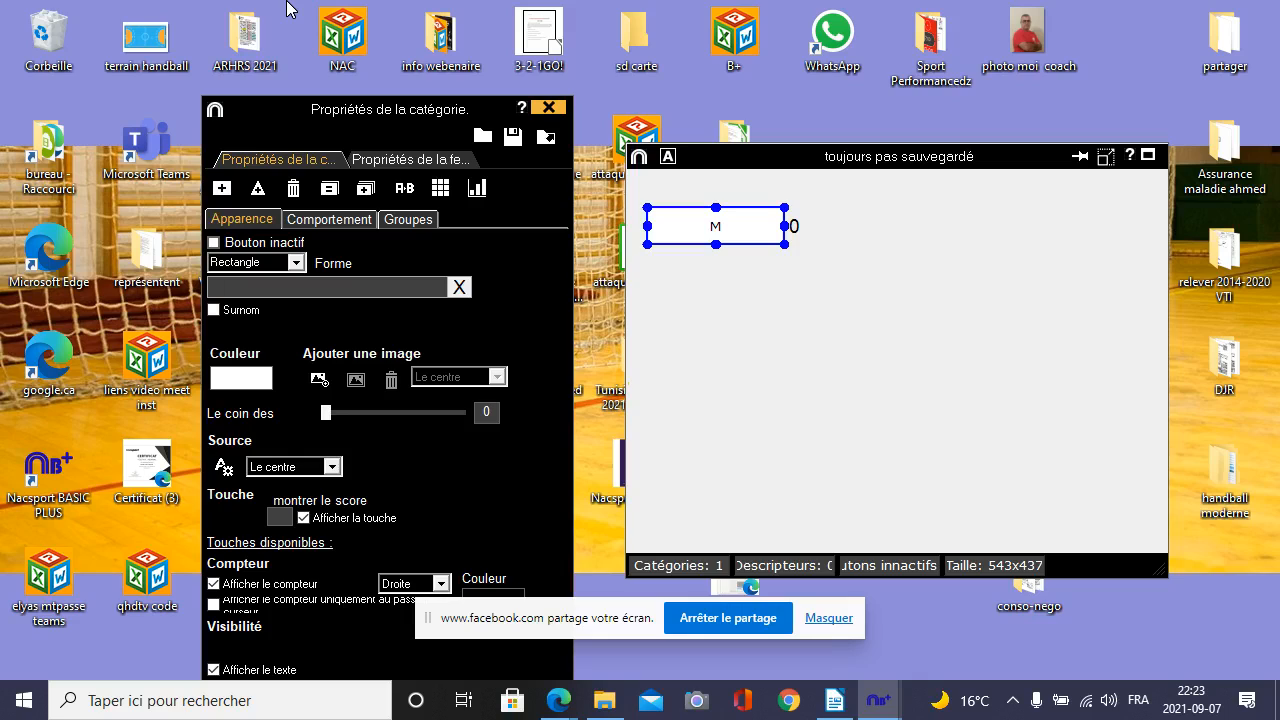
{"action": "type", "text": "Defence"}
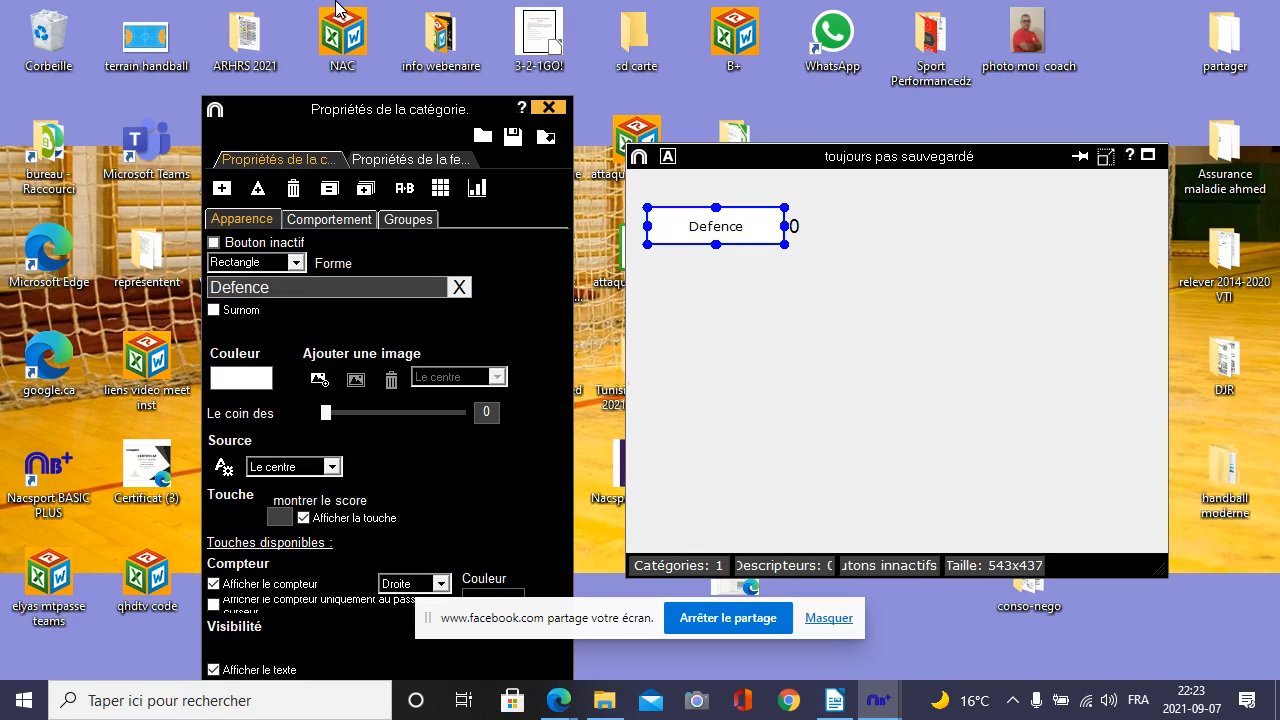
{"action": "key", "text": "BackSpace"}
{"action": "key", "text": "BackSpace"}
{"action": "type", "text": "se"}
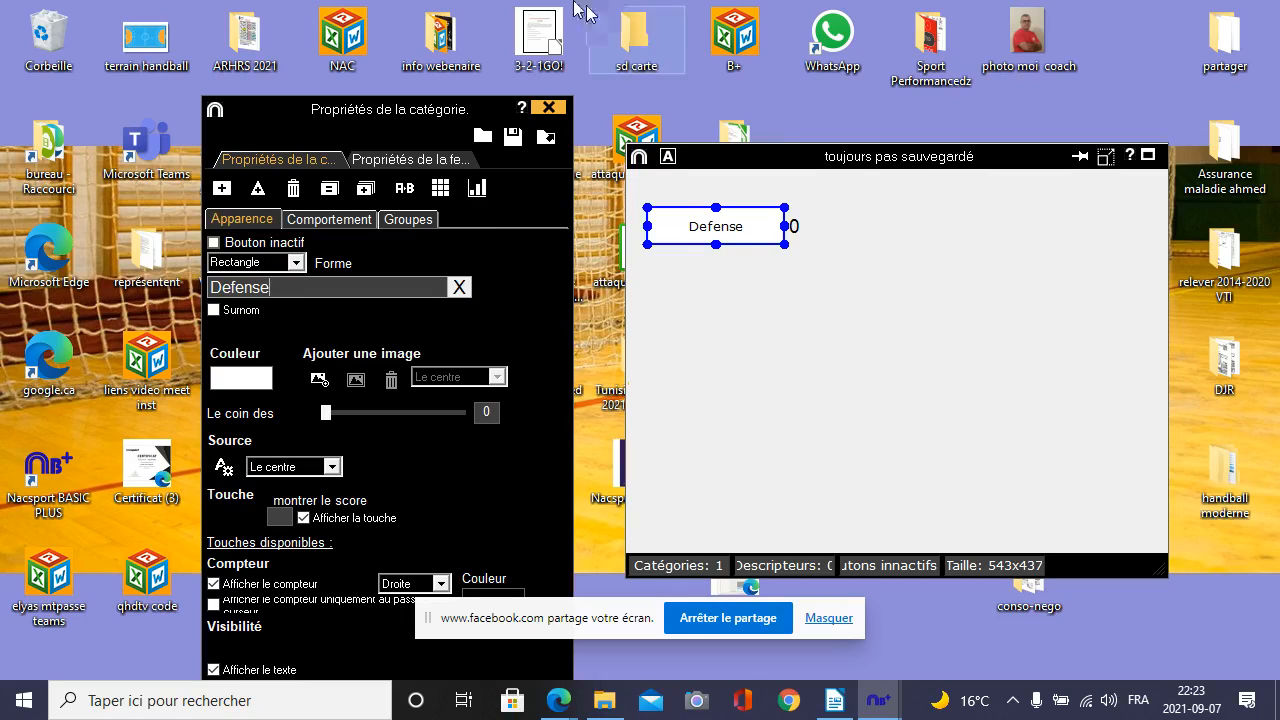
{"action": "left_click", "coordinate": [792, 306]}
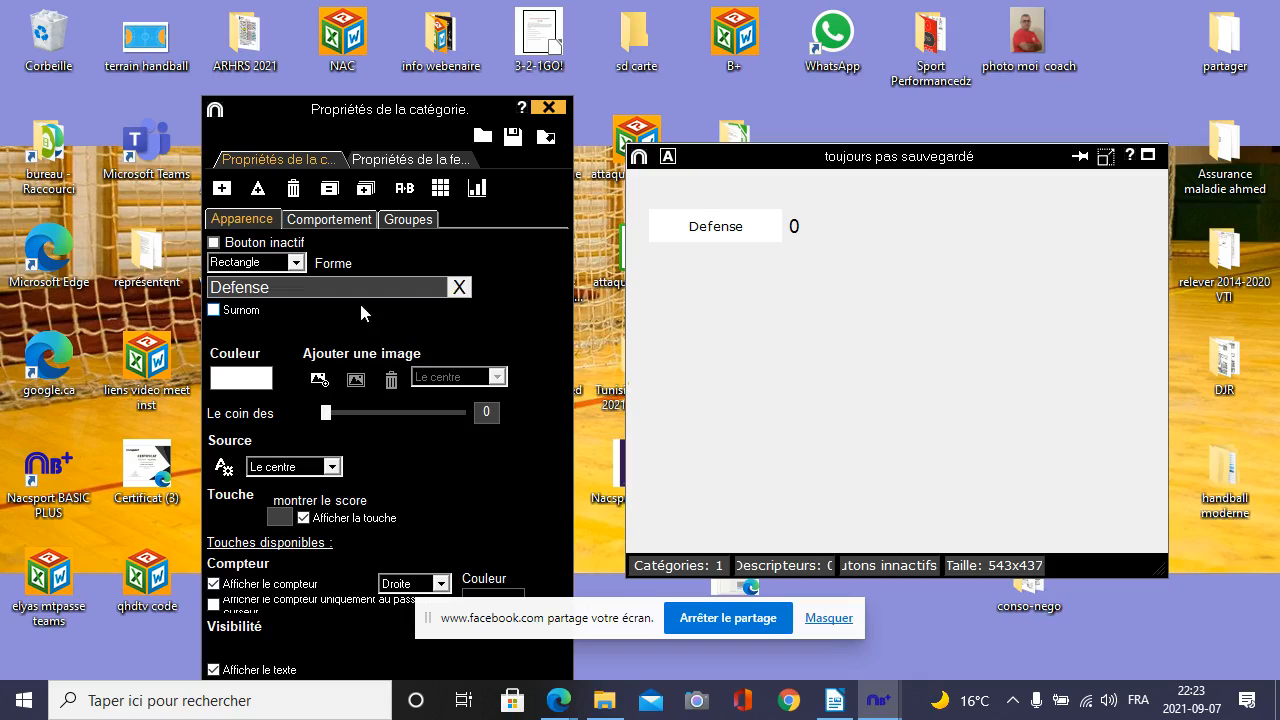
- Add a second category button and name it "Attaque"
{"action": "left_click", "coordinate": [222, 197]}
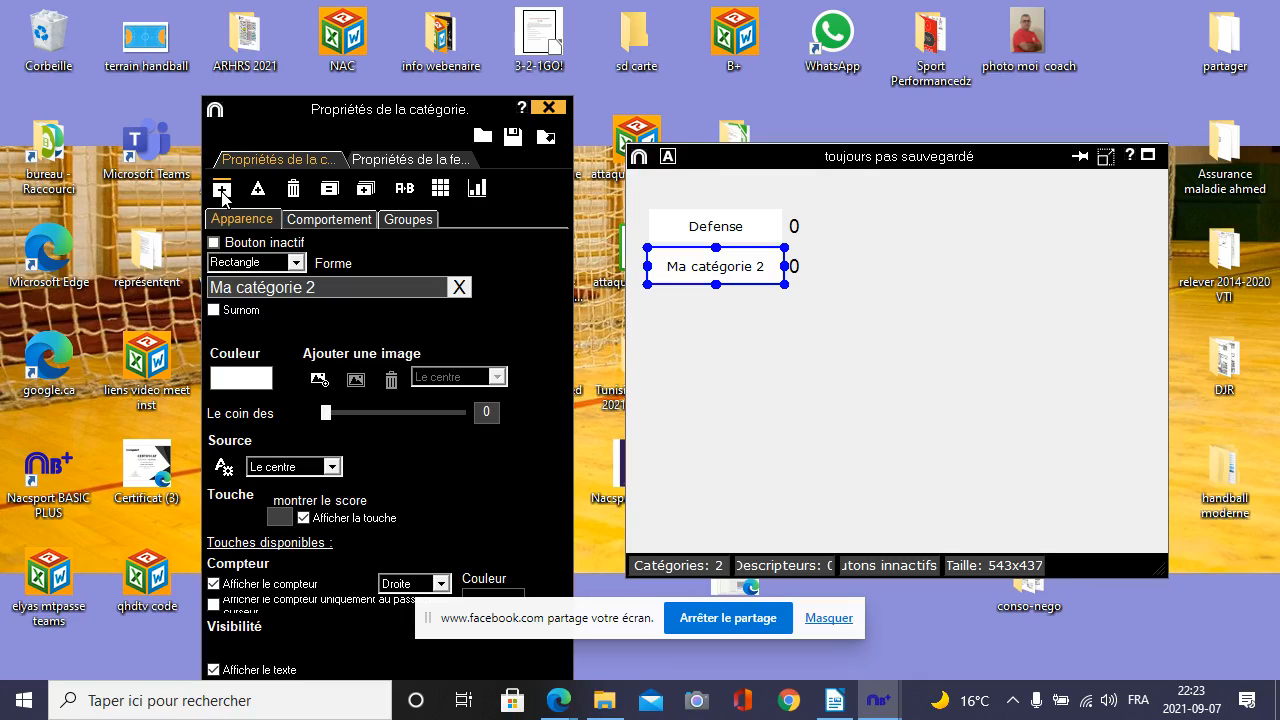
{"action": "triple_click", "coordinate": [324, 288]}
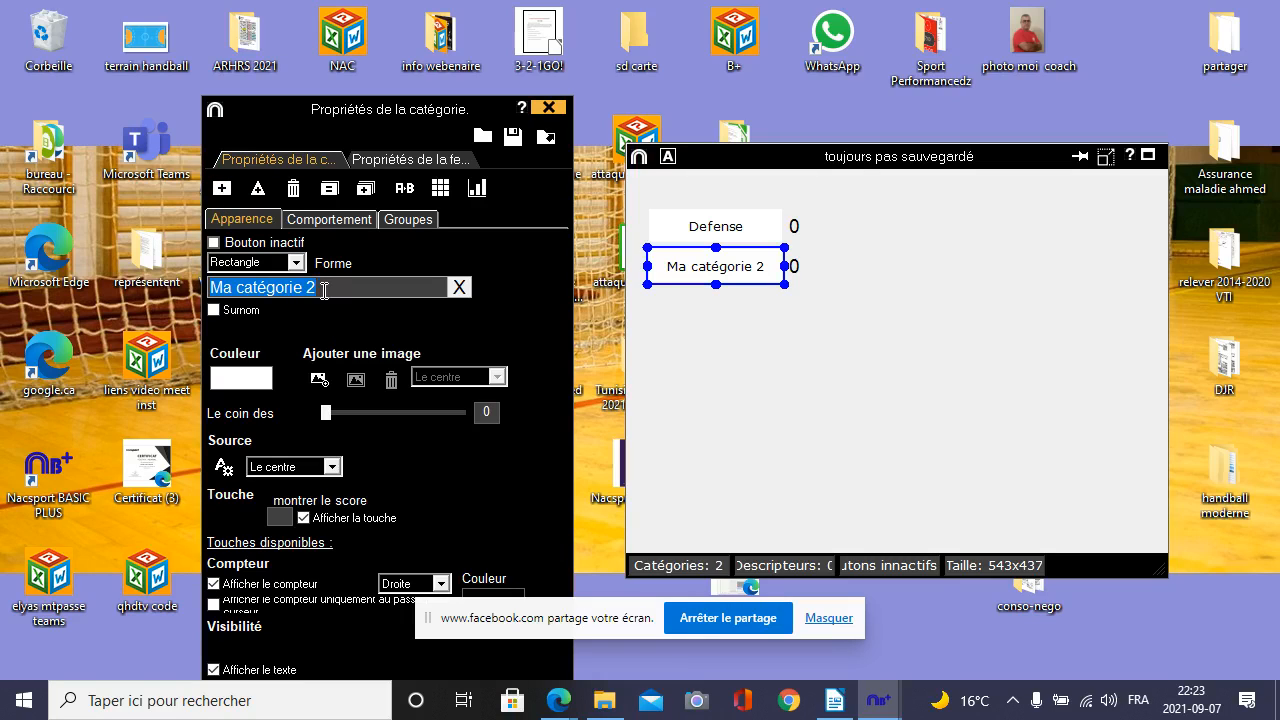
{"action": "key", "text": "BackSpace"}
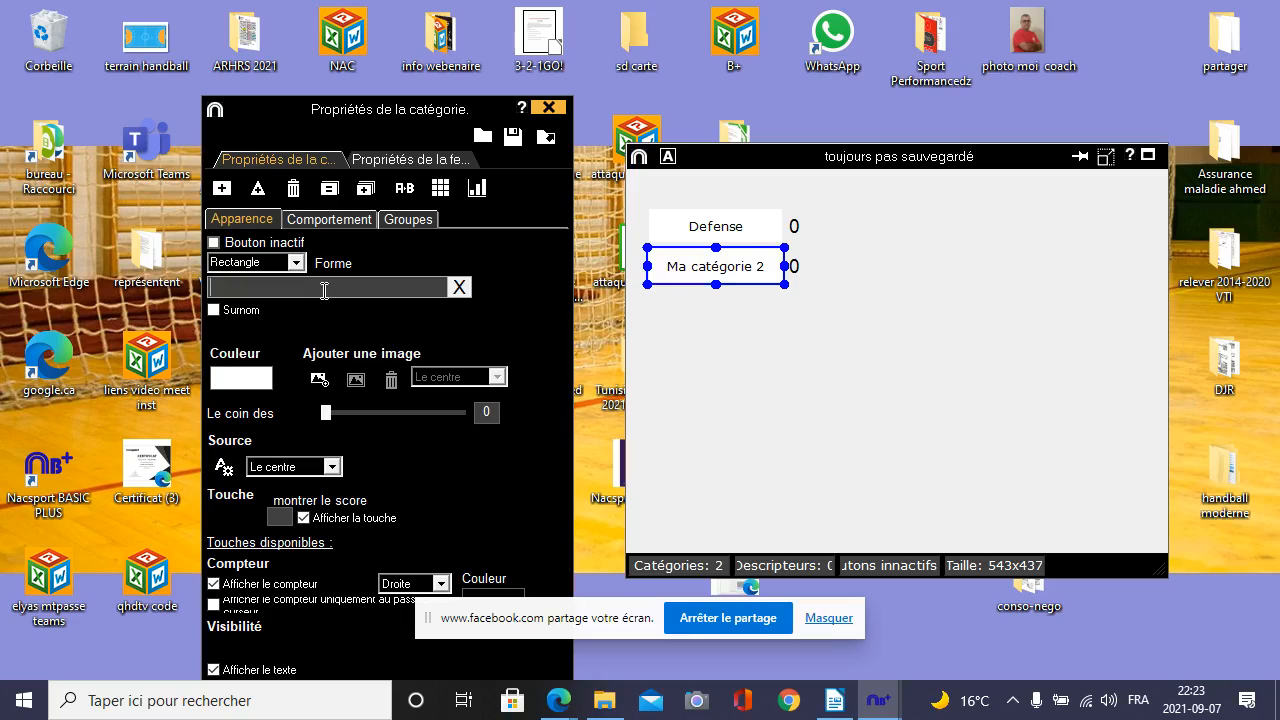
{"action": "type", "text": "Attaque"}
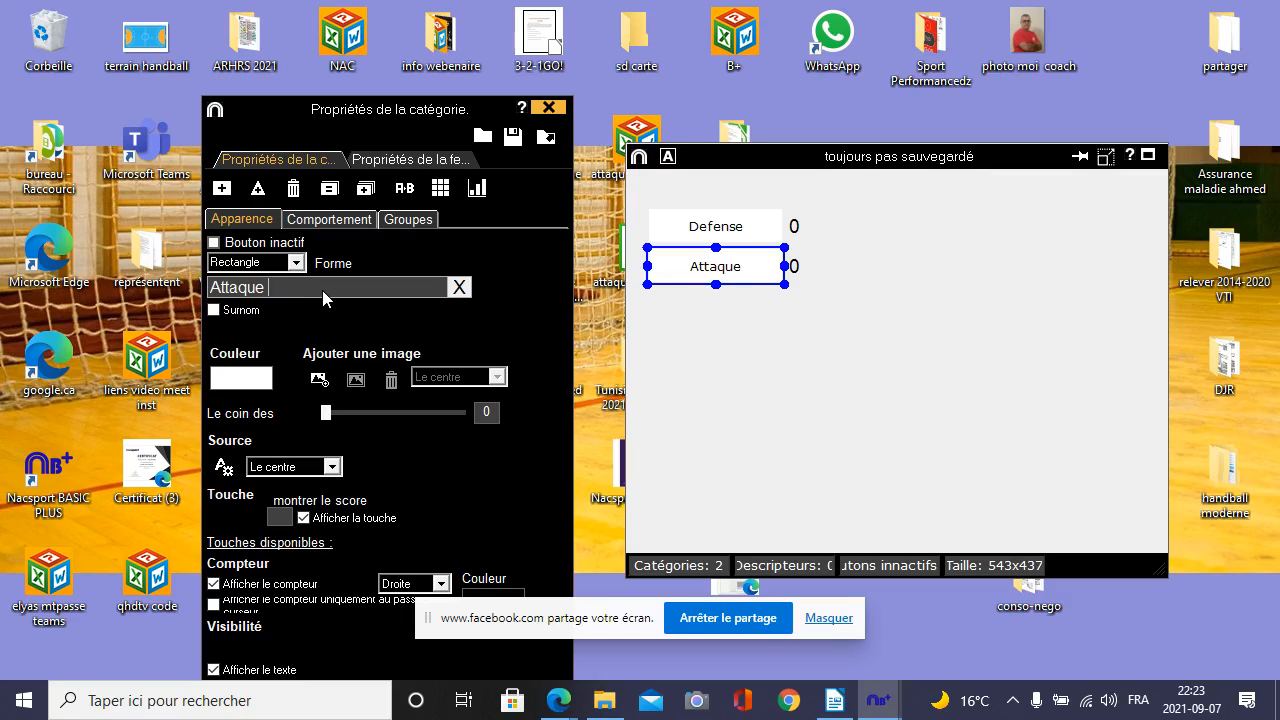
{"action": "left_click", "coordinate": [693, 352]}
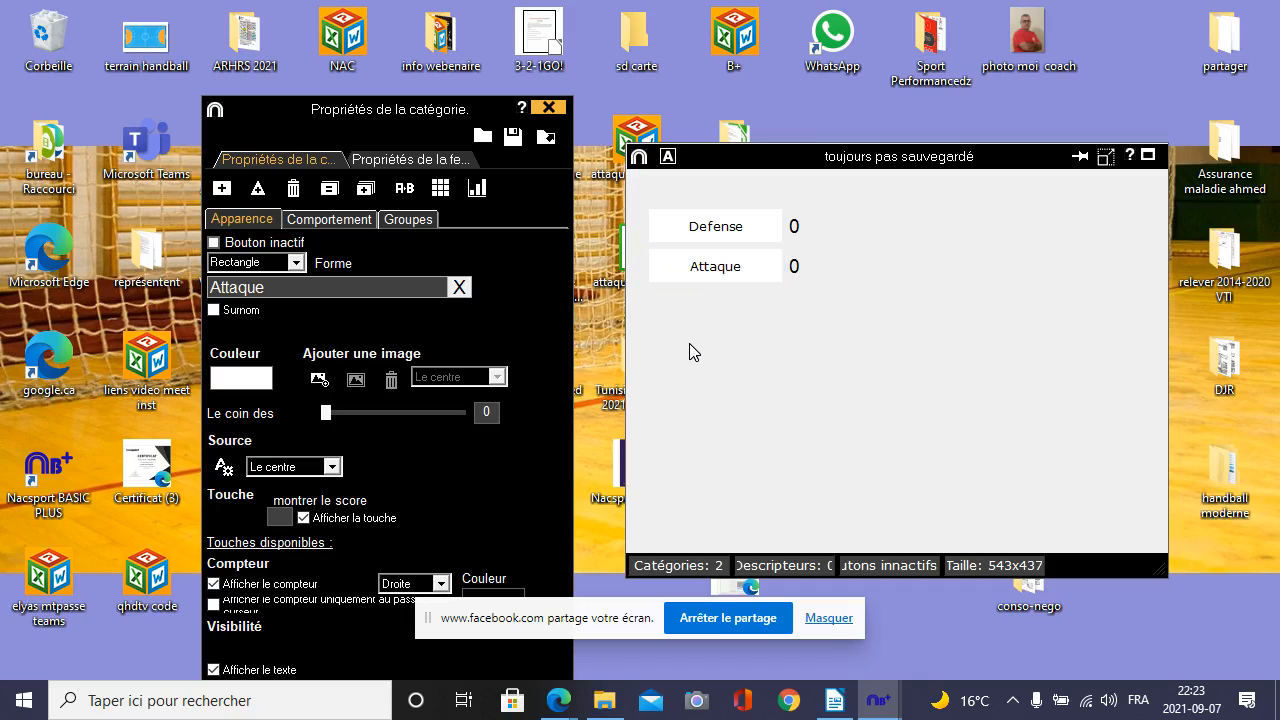
- Add a third category button and name it "but"
{"action": "left_click", "coordinate": [222, 189]}
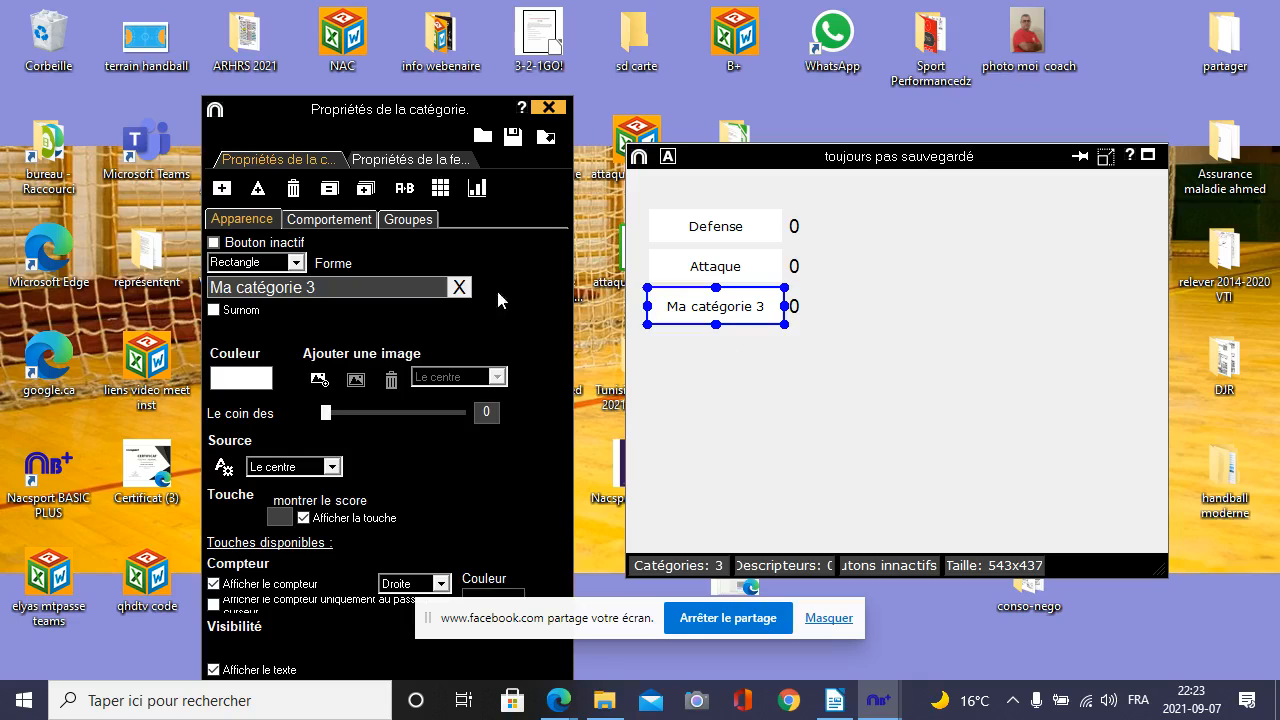
{"action": "left_click", "coordinate": [322, 283]}
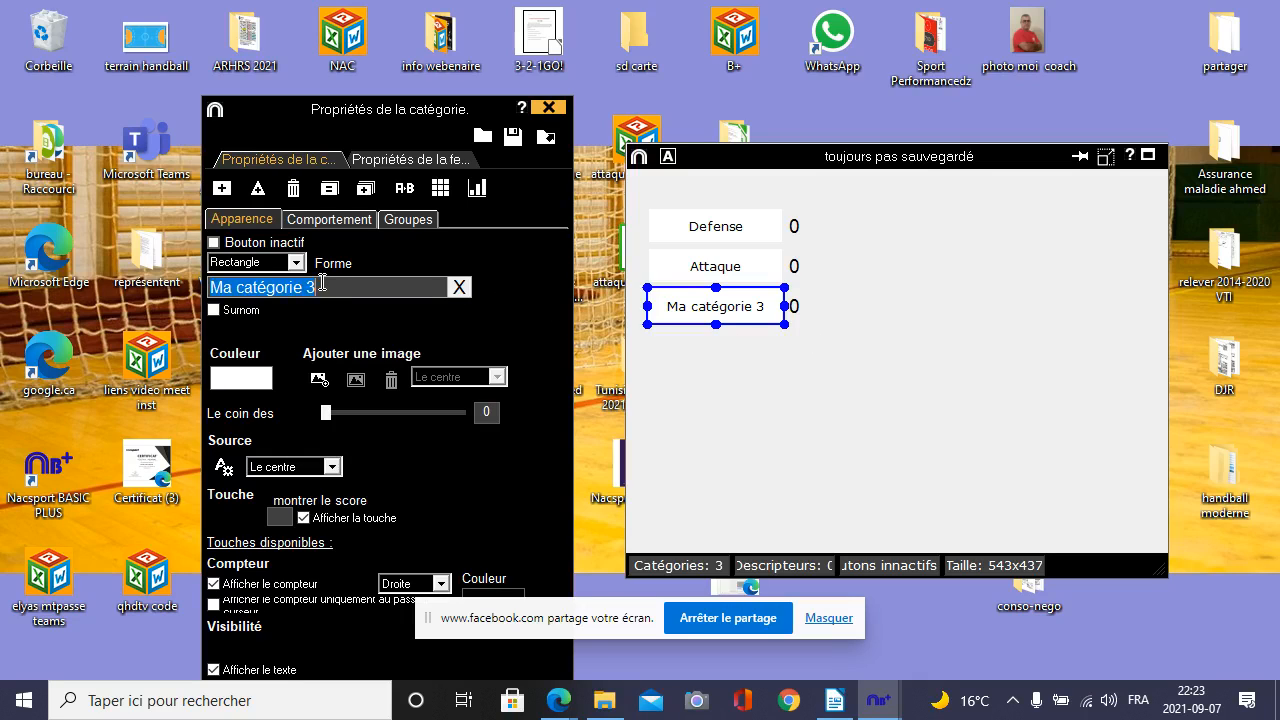
{"action": "key", "text": "BackSpace"}
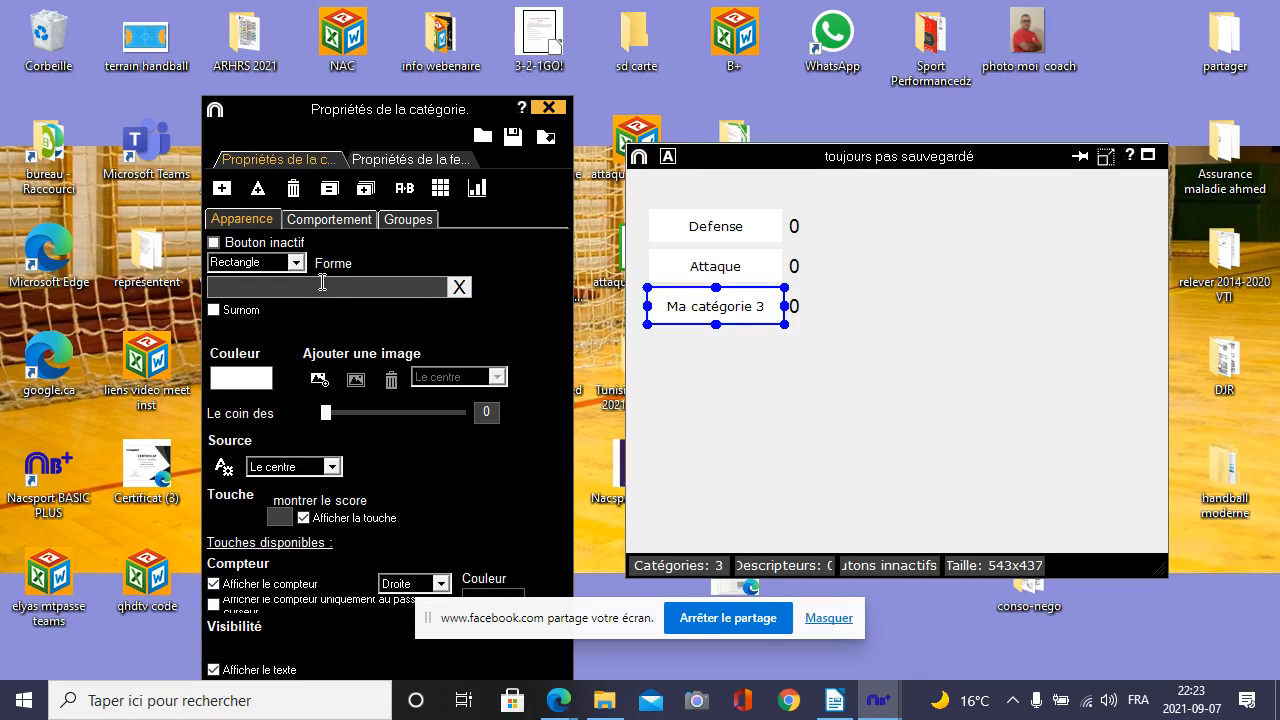
{"action": "type", "text": "Tir"}
{"action": "key", "text": "BackSpace"}
{"action": "key", "text": "BackSpace"}
{"action": "type", "text": "but"}
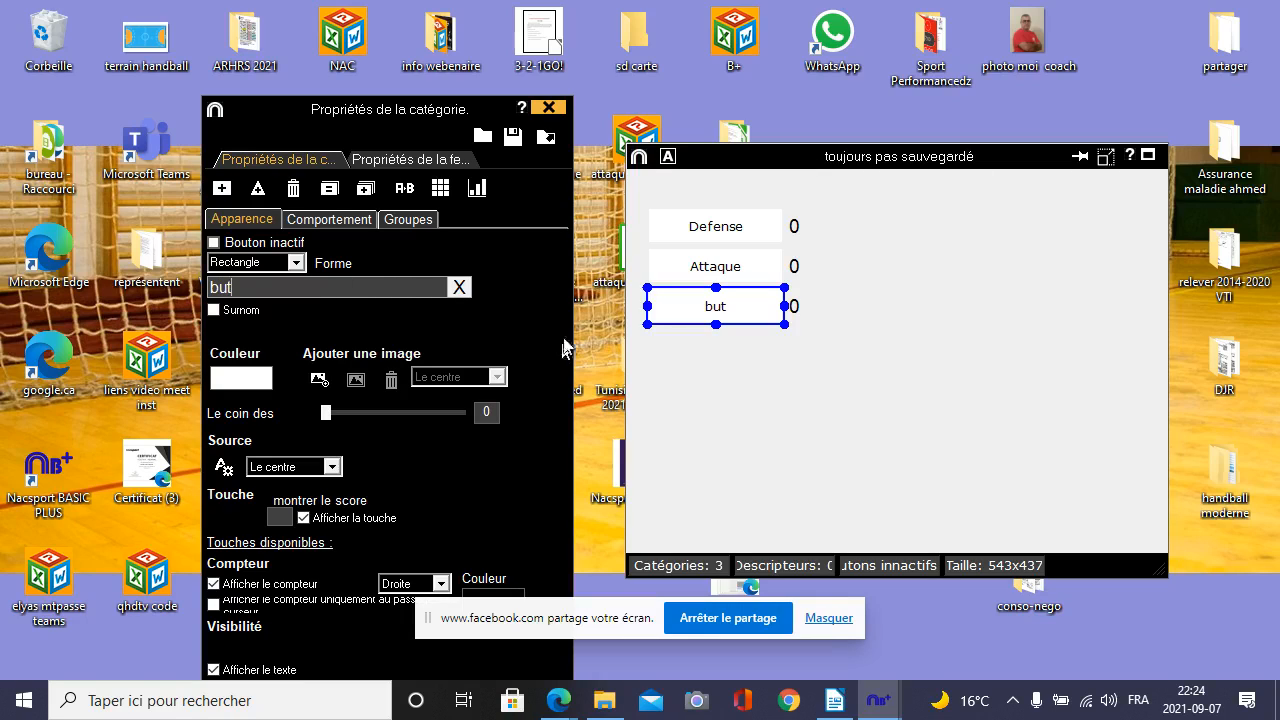
{"action": "left_click", "coordinate": [865, 363]}
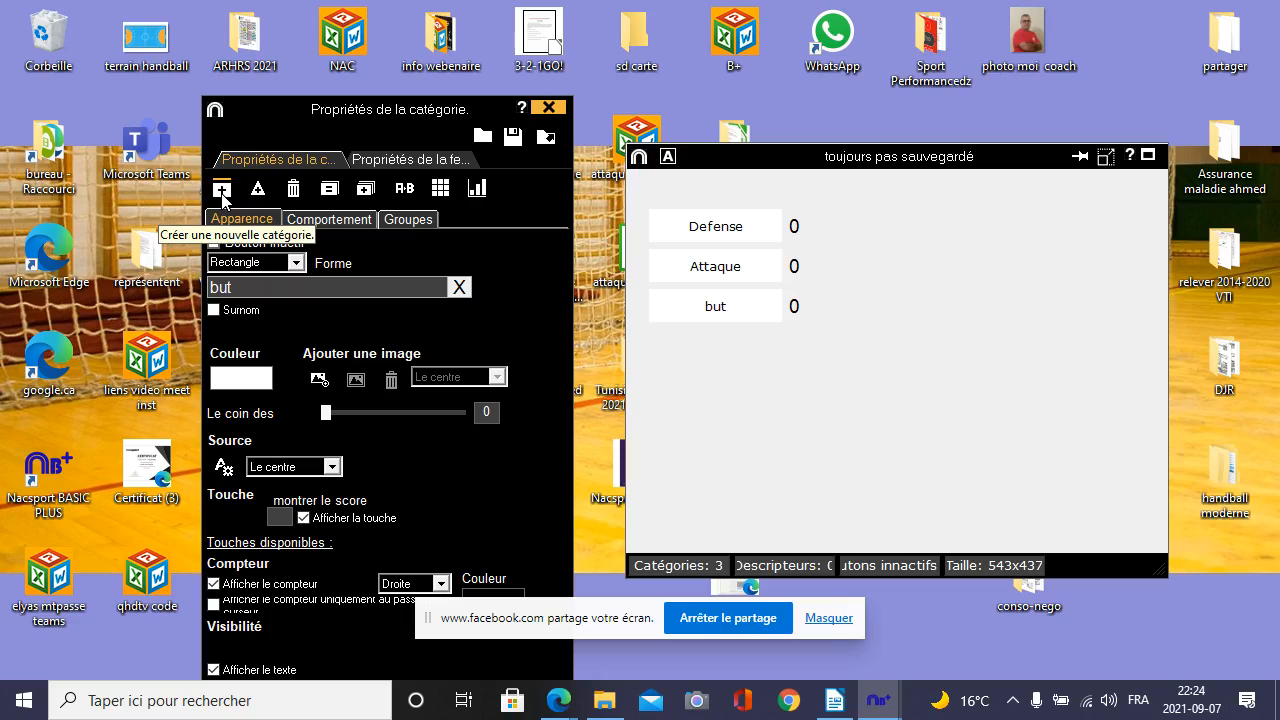
- Add a fourth category button and delete it again
{"action": "left_click", "coordinate": [222, 192]}
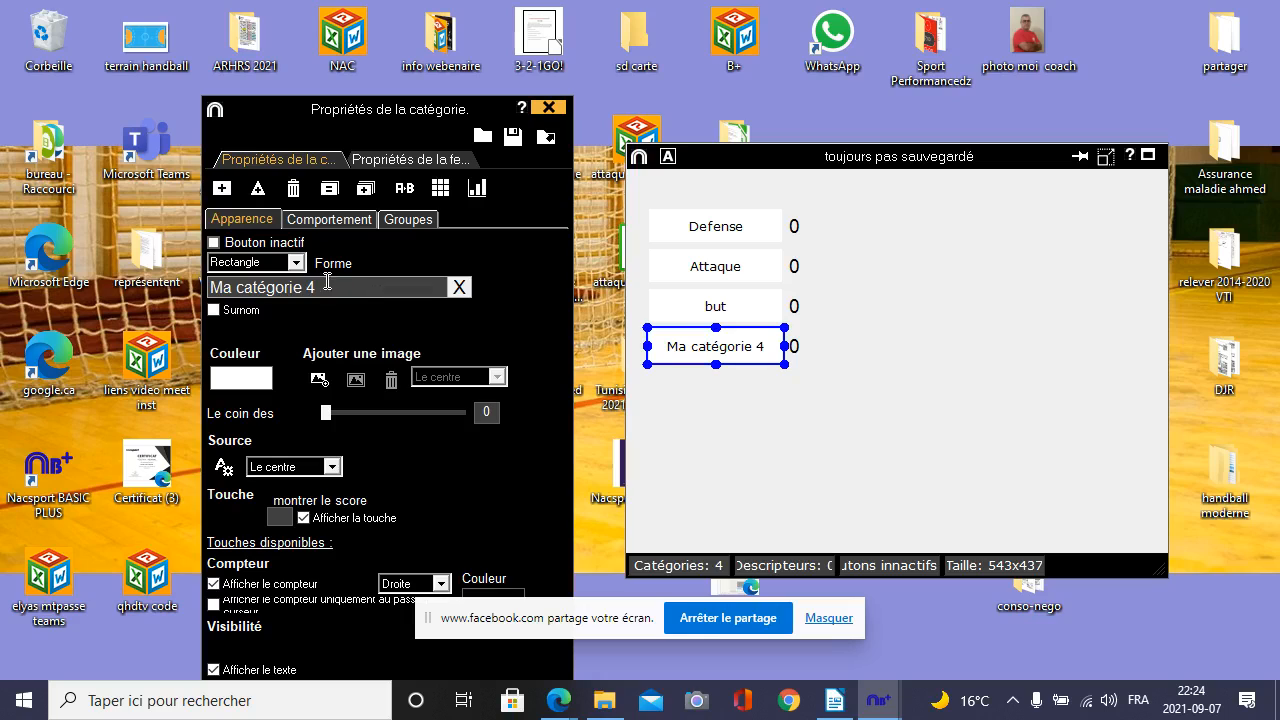
{"action": "right_click", "coordinate": [771, 358]}
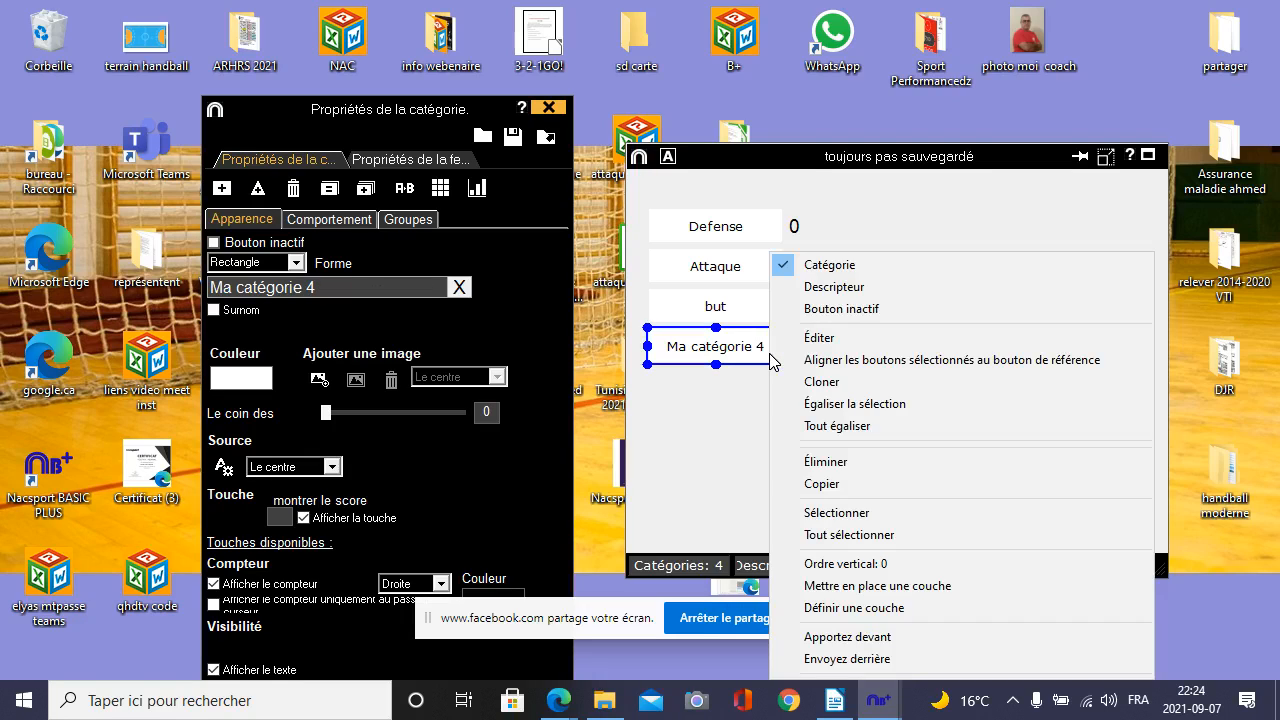
{"action": "left_click", "coordinate": [826, 462]}
{"action": "left_click", "coordinate": [780, 436]}
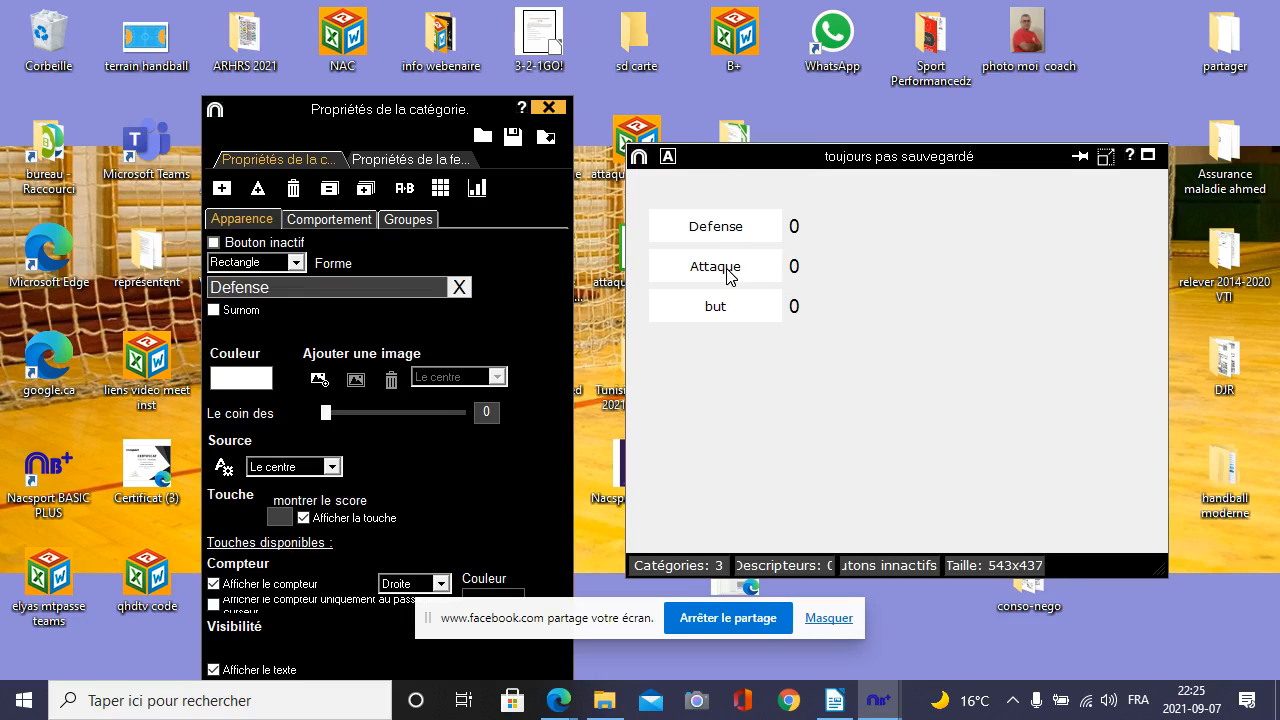
- Enable manual mode (Mode manuel) for the Defense category
{"action": "mouse_move", "coordinate": [728, 276]}
{"action": "left_click", "coordinate": [753, 233]}
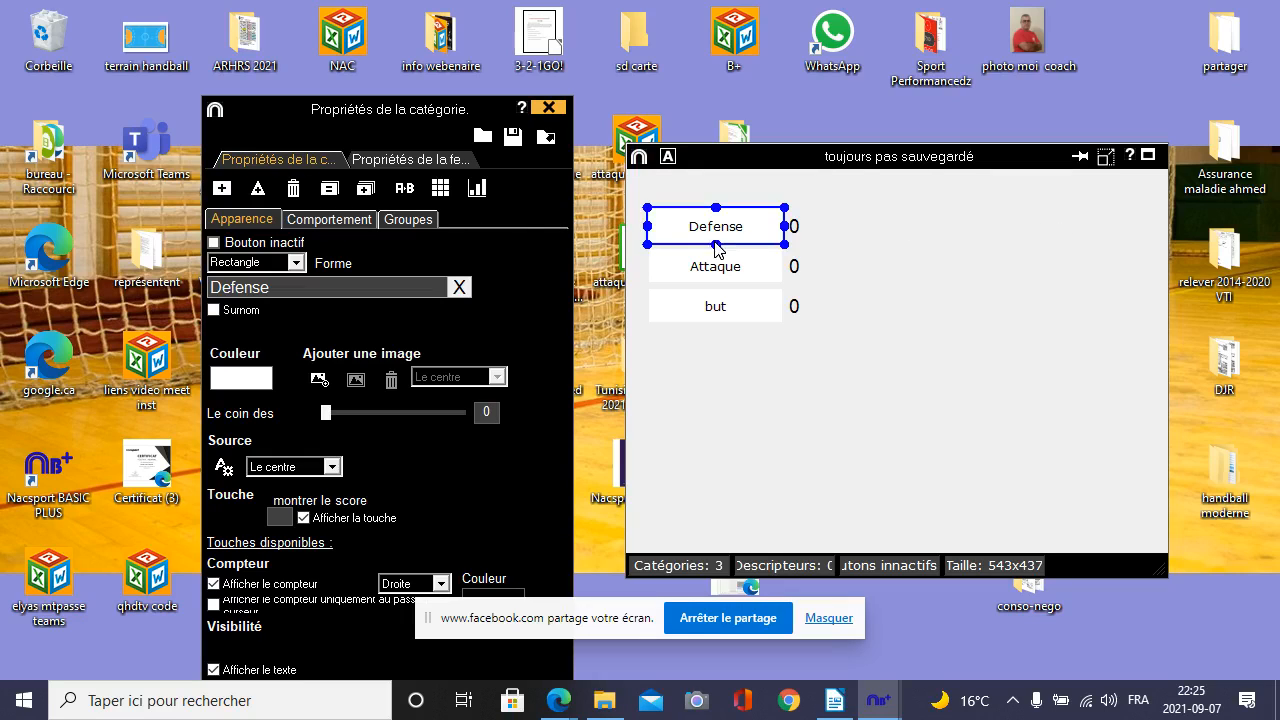
{"action": "left_click", "coordinate": [347, 222]}
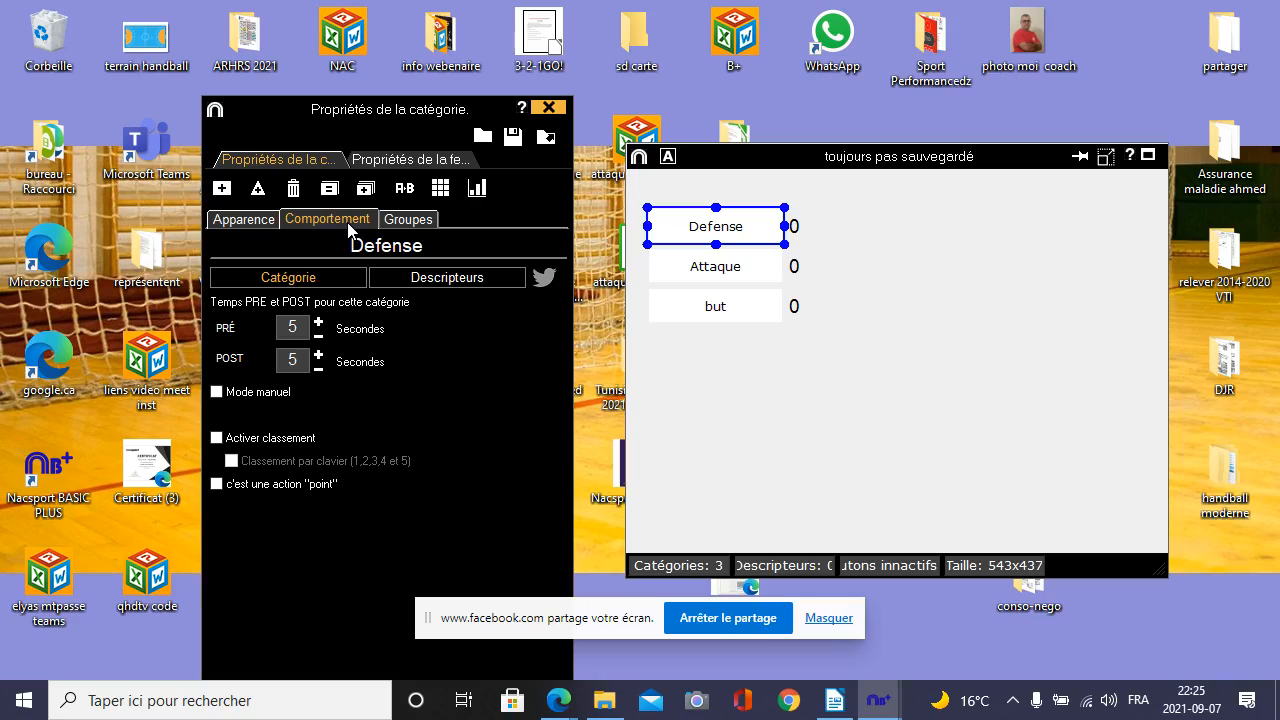
{"action": "left_click", "coordinate": [217, 392]}
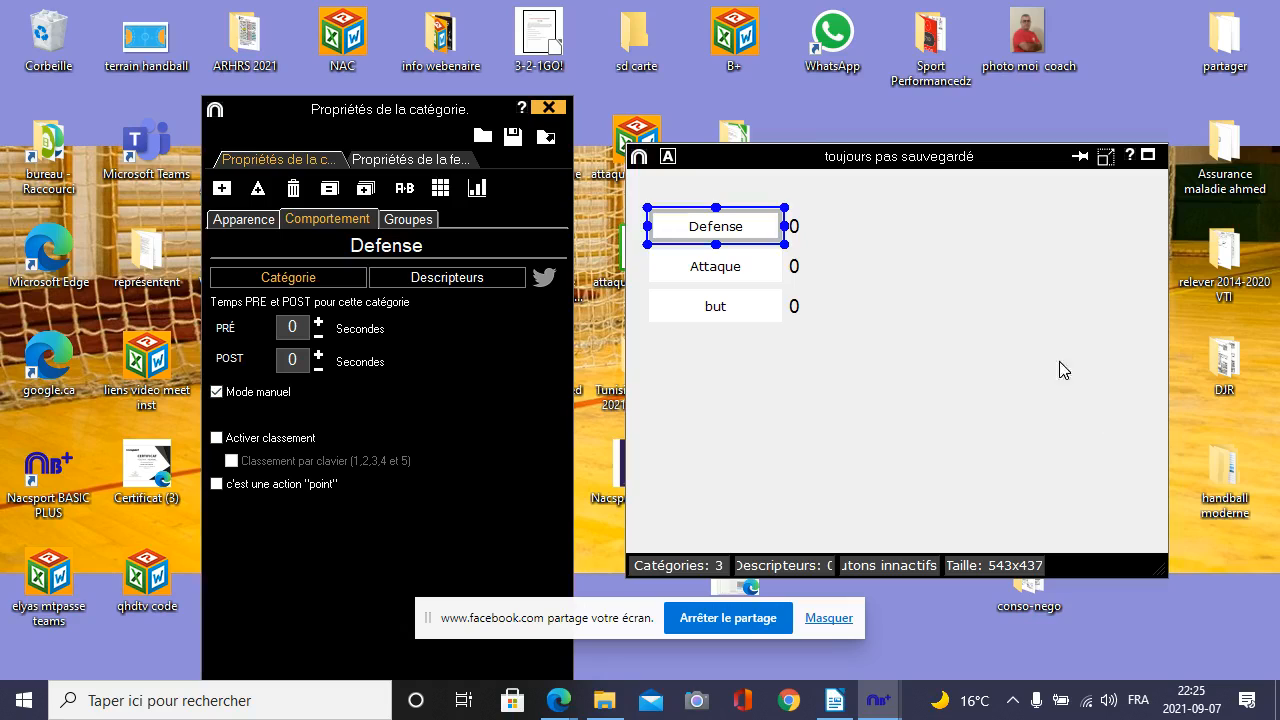
{"action": "left_click", "coordinate": [960, 354]}
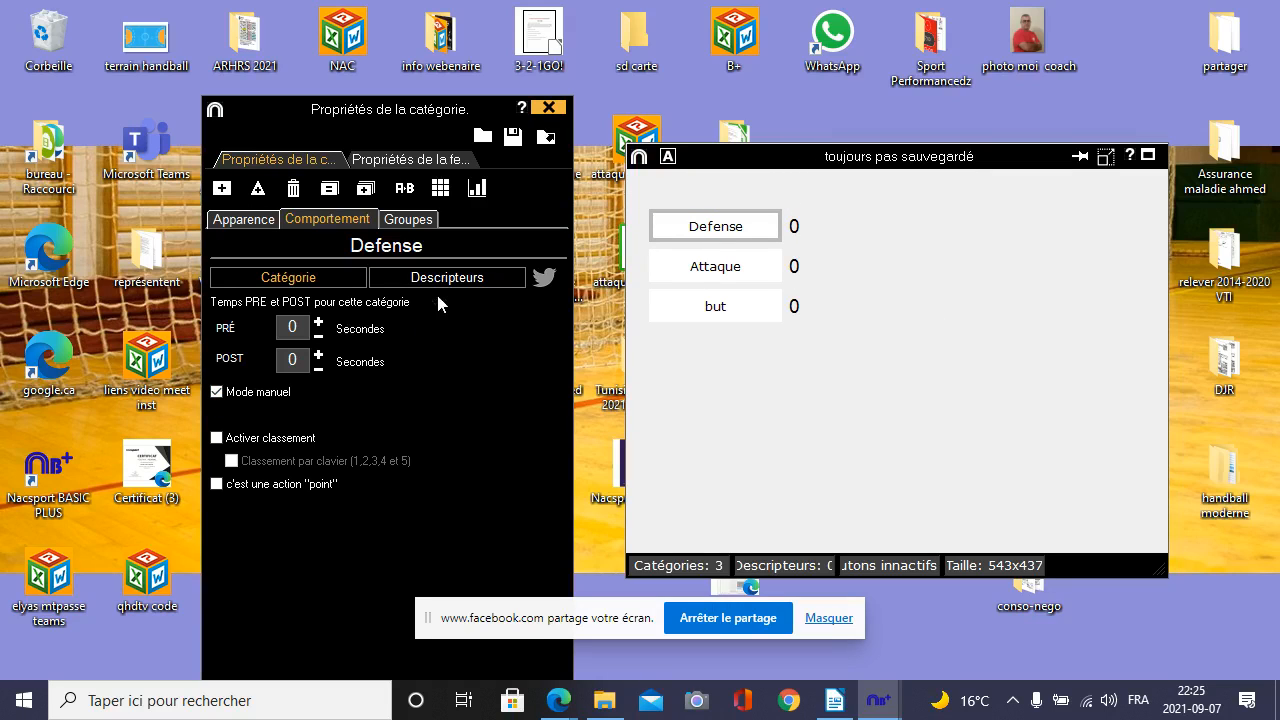
{"action": "left_click", "coordinate": [264, 221]}
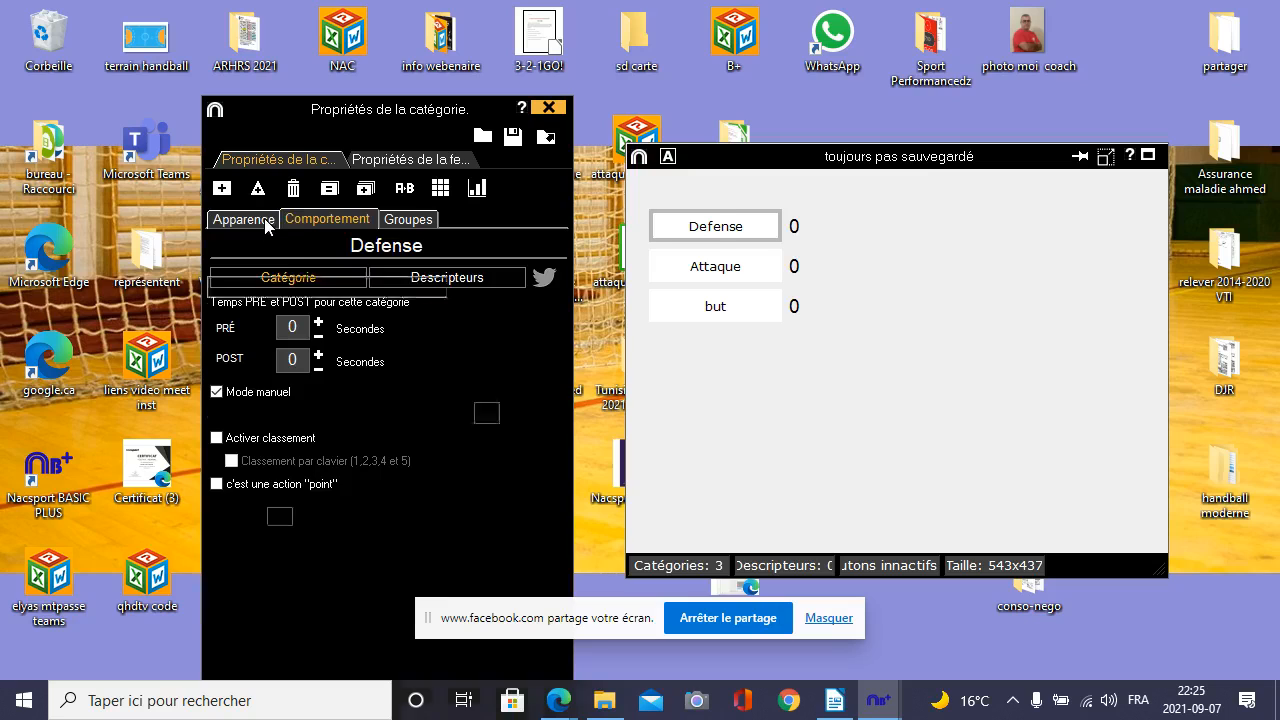
- Enable manual mode for the Attaque category and set Defense as its exclusion
{"action": "left_click", "coordinate": [712, 280]}
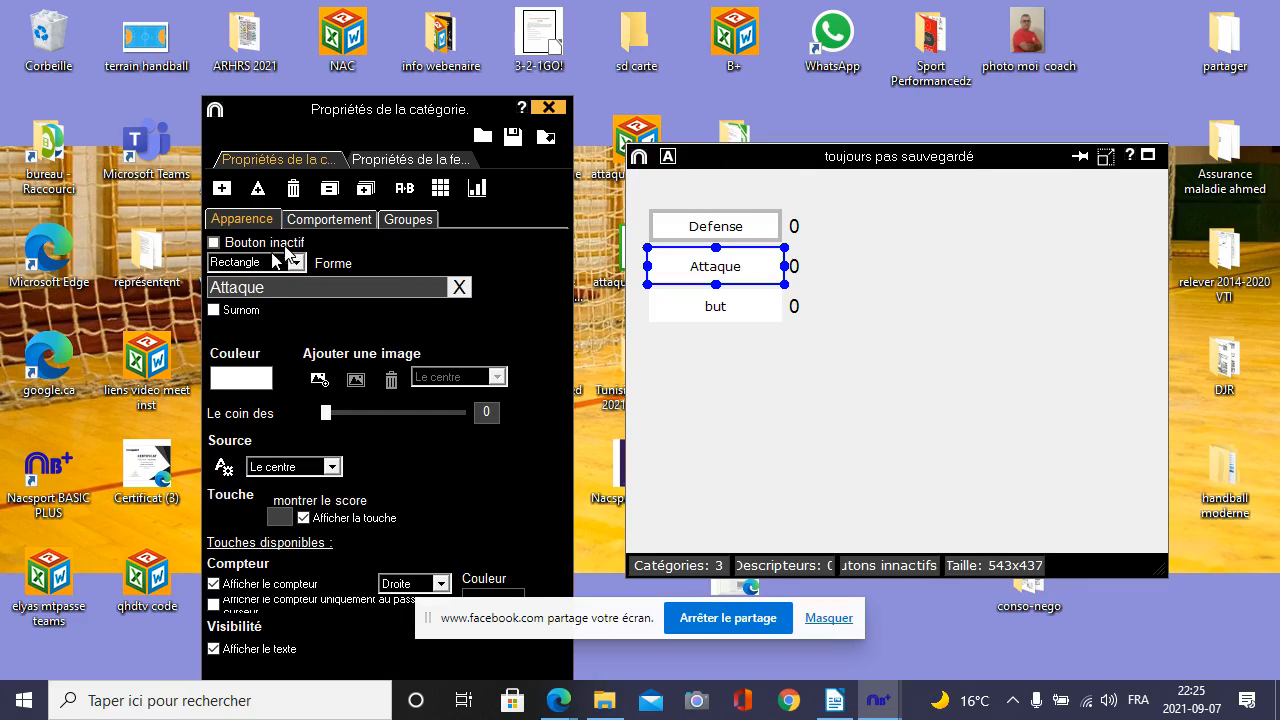
{"action": "left_click", "coordinate": [338, 223]}
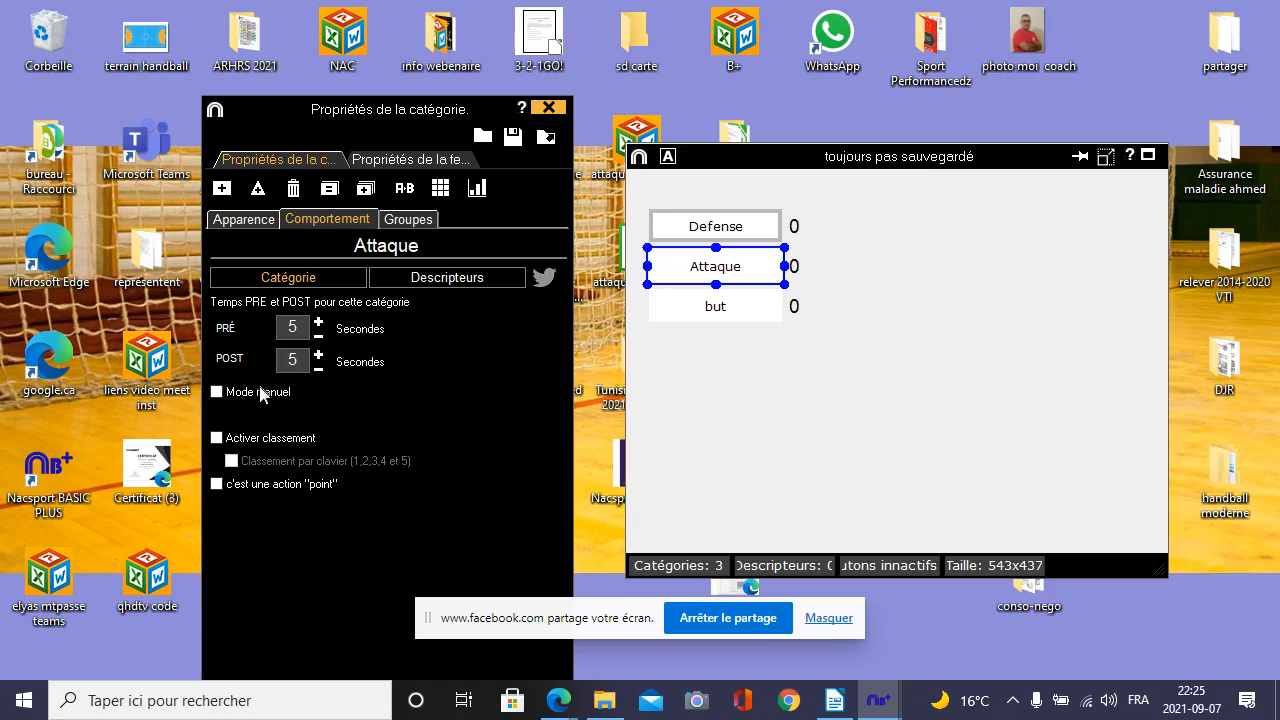
{"action": "left_click", "coordinate": [217, 393]}
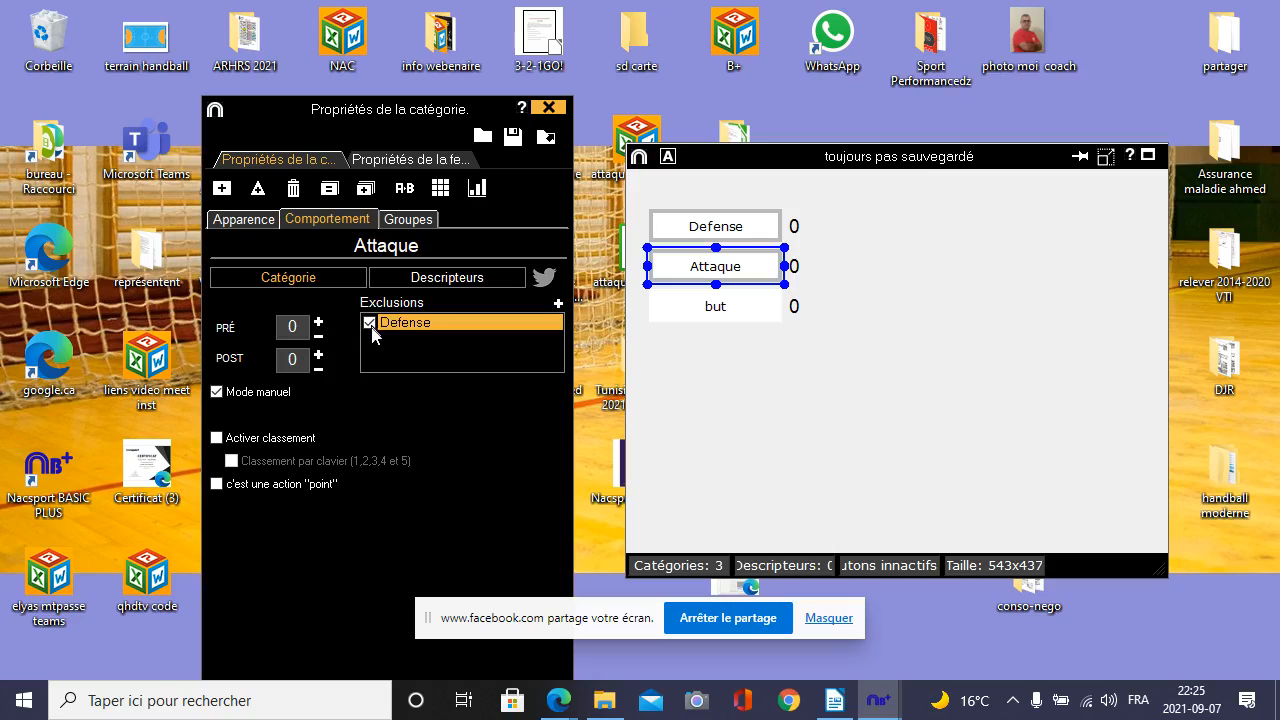
{"action": "left_click", "coordinate": [248, 224]}
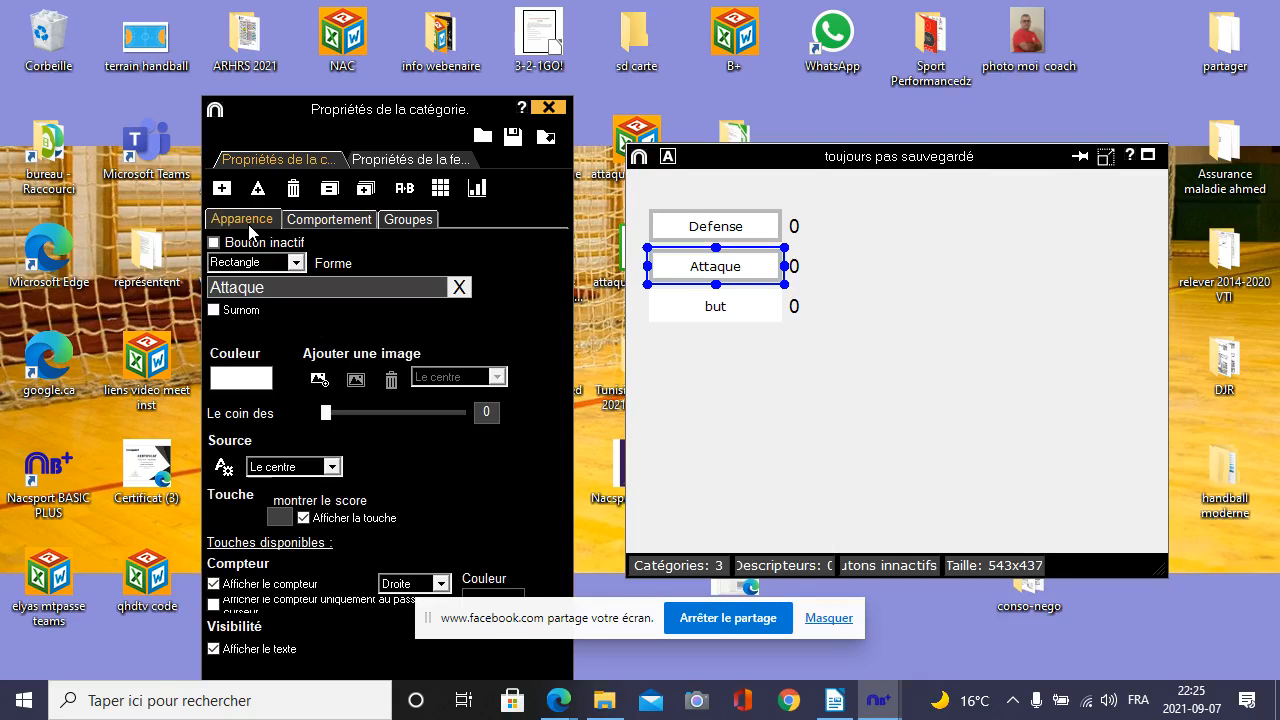
{"action": "left_click", "coordinate": [325, 220]}
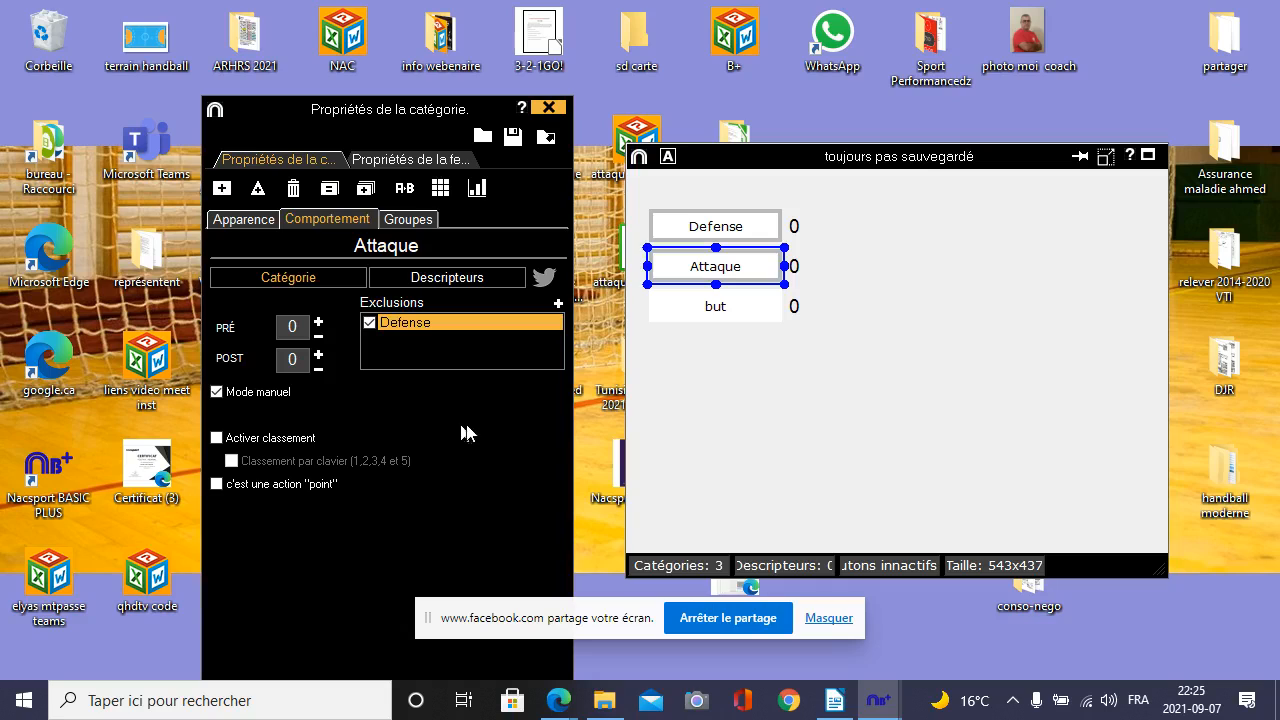
- Set the but category's PRE time to 7 seconds and its POST time to 3 seconds
{"action": "left_click", "coordinate": [727, 320]}
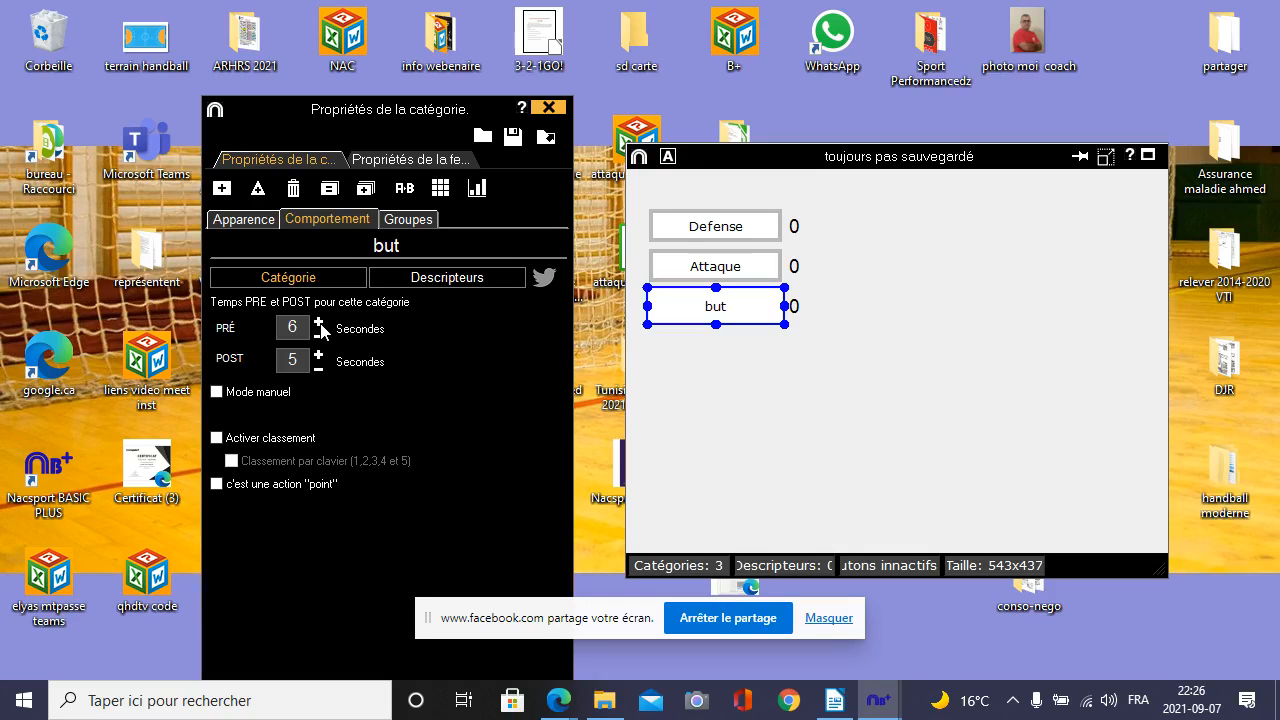
{"action": "left_click", "coordinate": [319, 325]}
{"action": "left_click", "coordinate": [319, 369]}
{"action": "left_click", "coordinate": [319, 369]}
{"action": "left_click", "coordinate": [319, 369]}
{"action": "left_click", "coordinate": [319, 356]}
{"action": "left_click", "coordinate": [736, 381]}
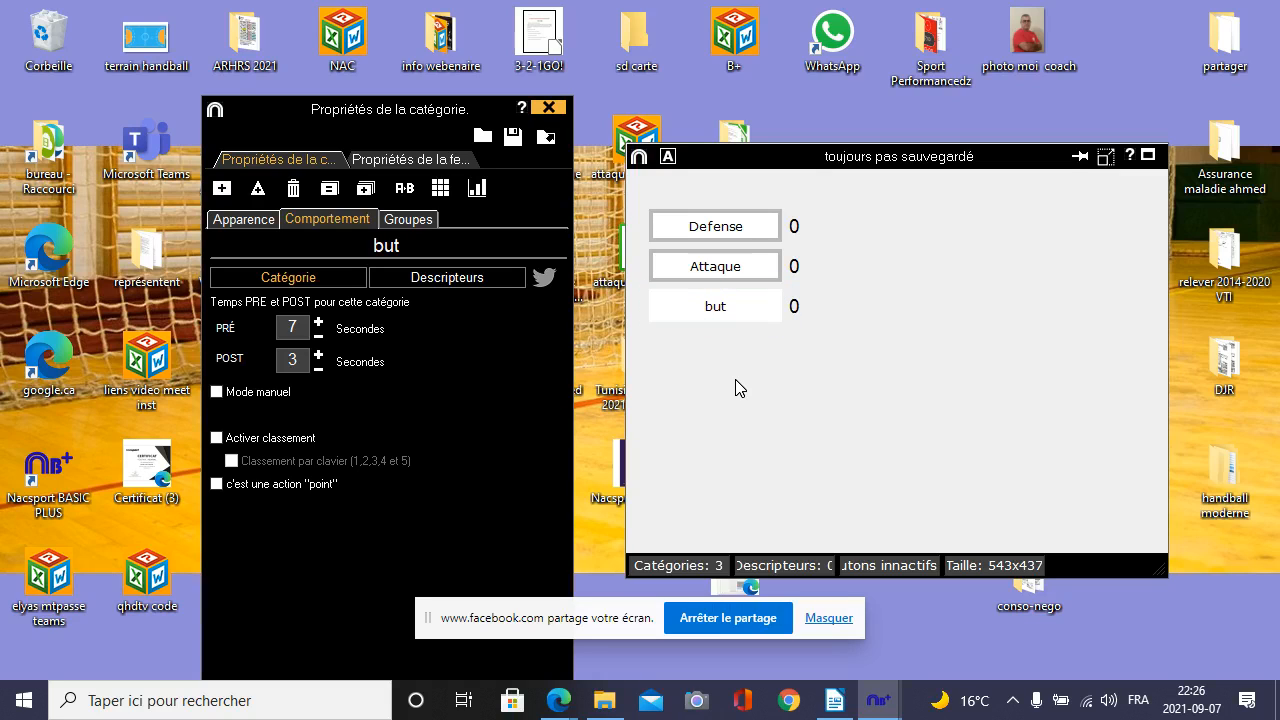
{"action": "left_click", "coordinate": [239, 218]}
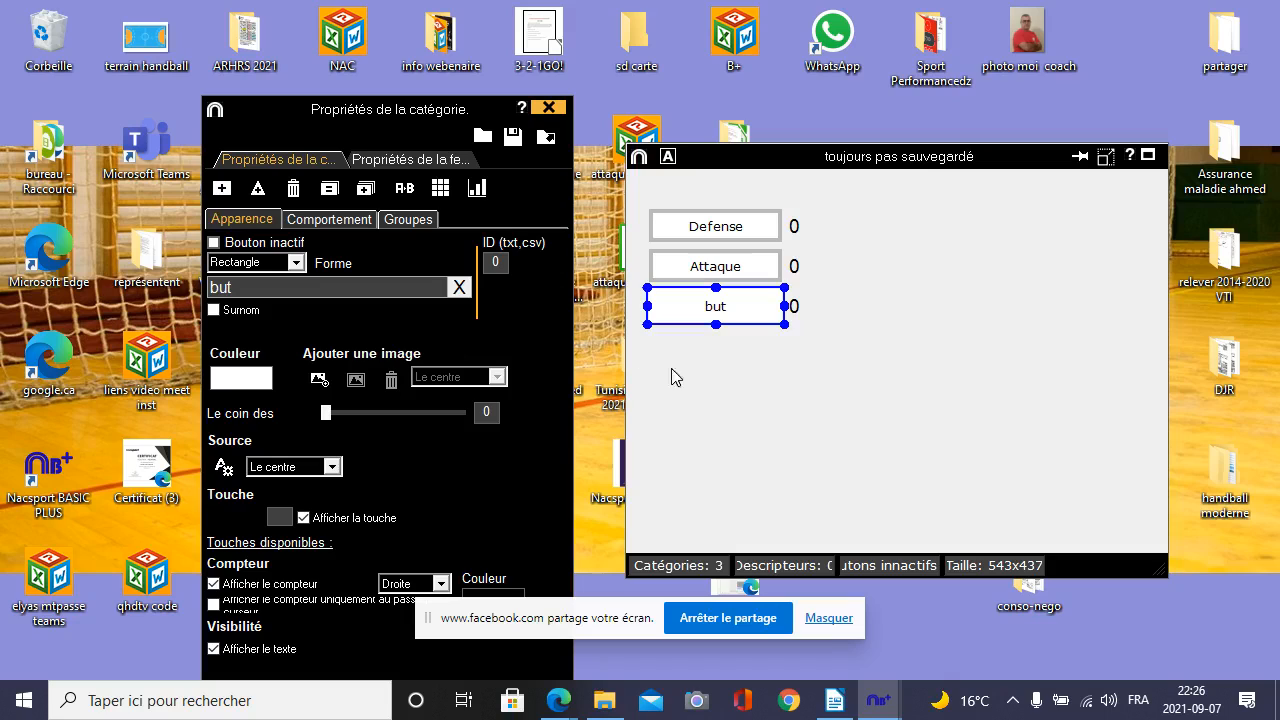
- Set the Defense category button's colour to green 43A047 from the recently used colours
{"action": "left_click", "coordinate": [737, 366]}
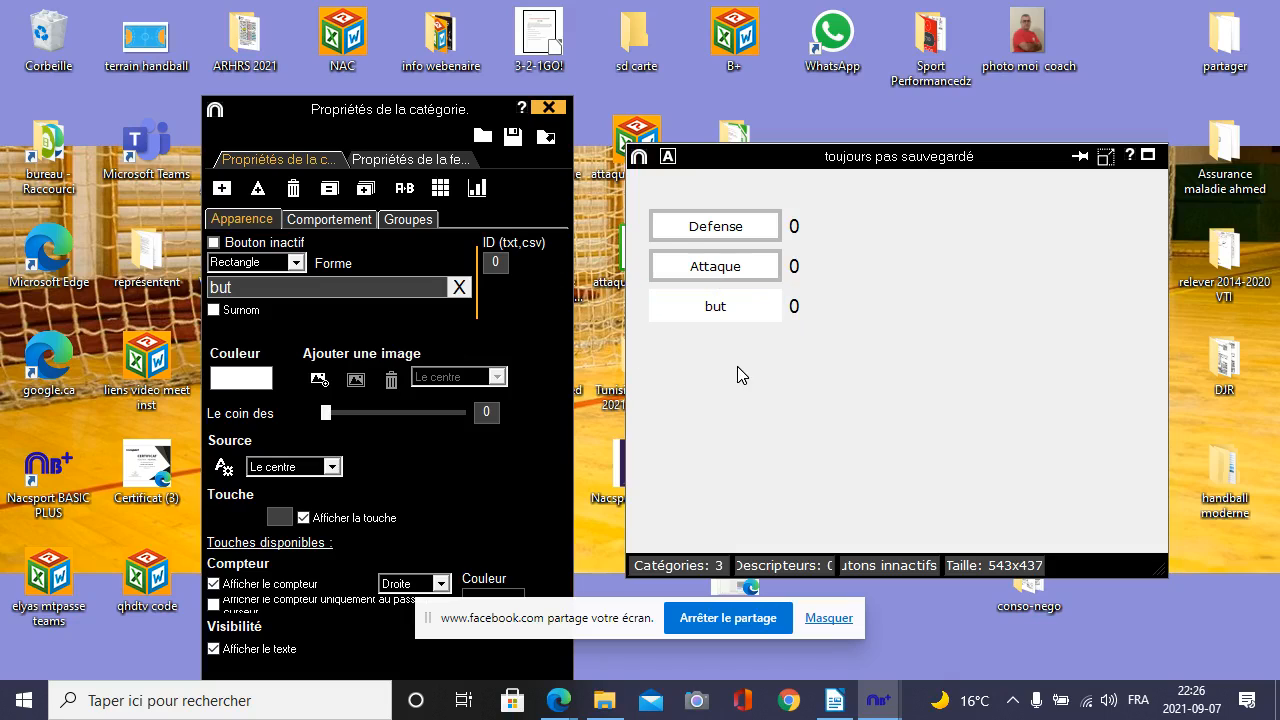
{"action": "left_click", "coordinate": [737, 238]}
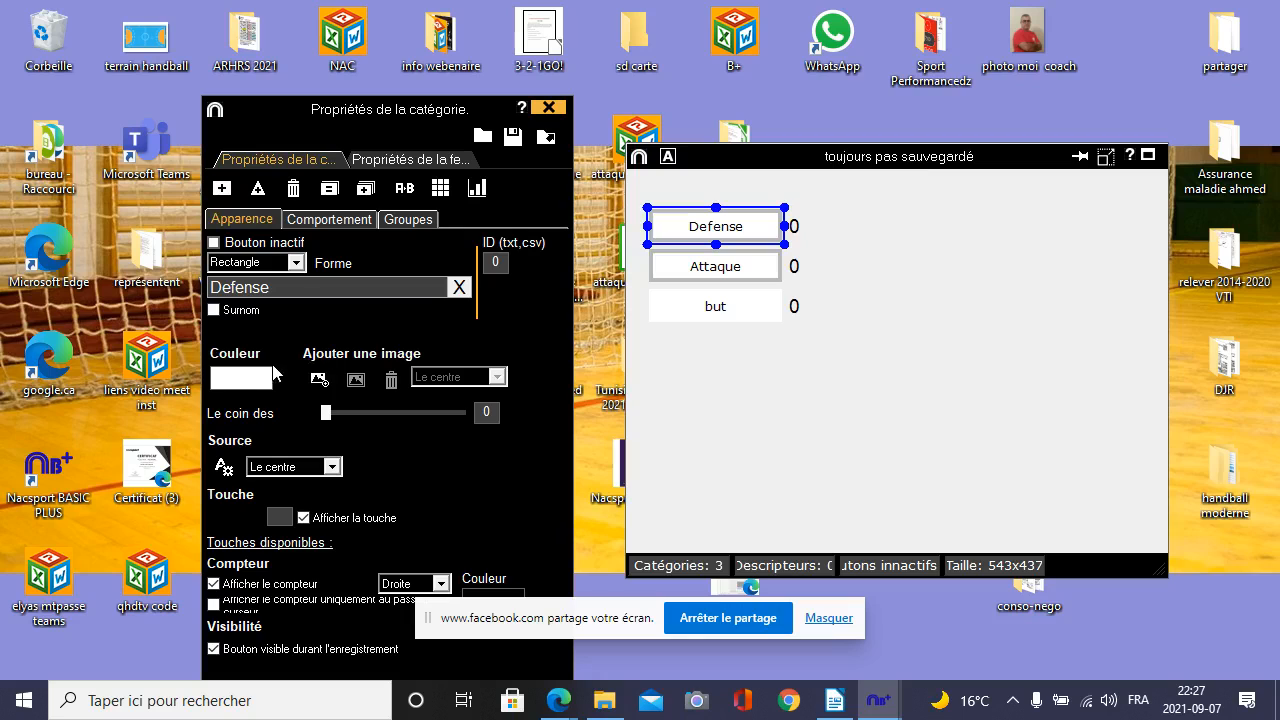
{"action": "left_click", "coordinate": [250, 382]}
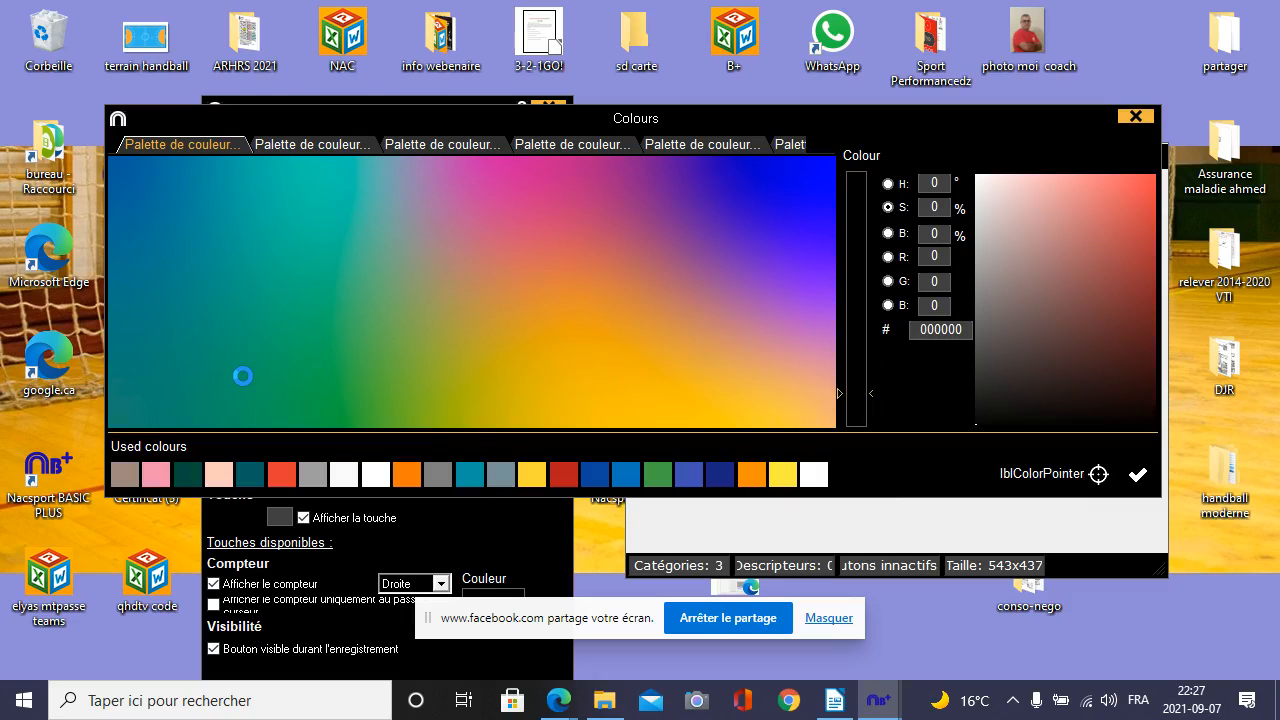
{"action": "left_click", "coordinate": [654, 480]}
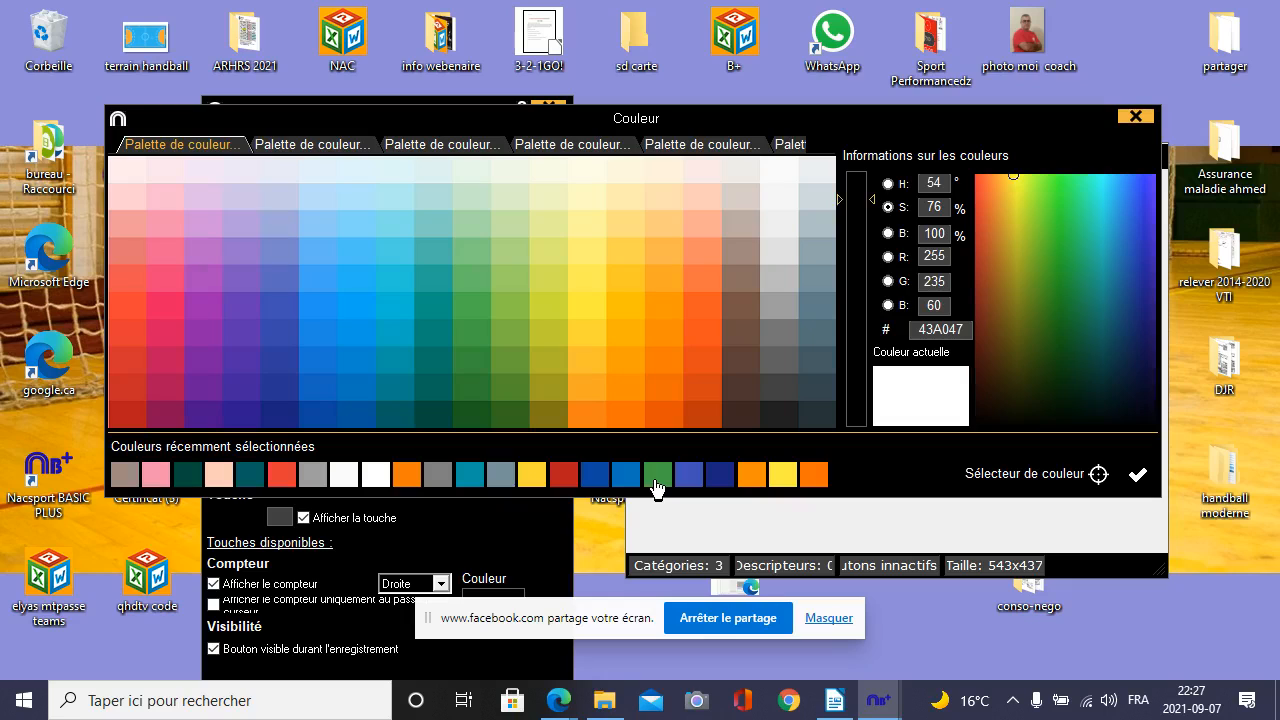
{"action": "left_click", "coordinate": [1137, 474]}
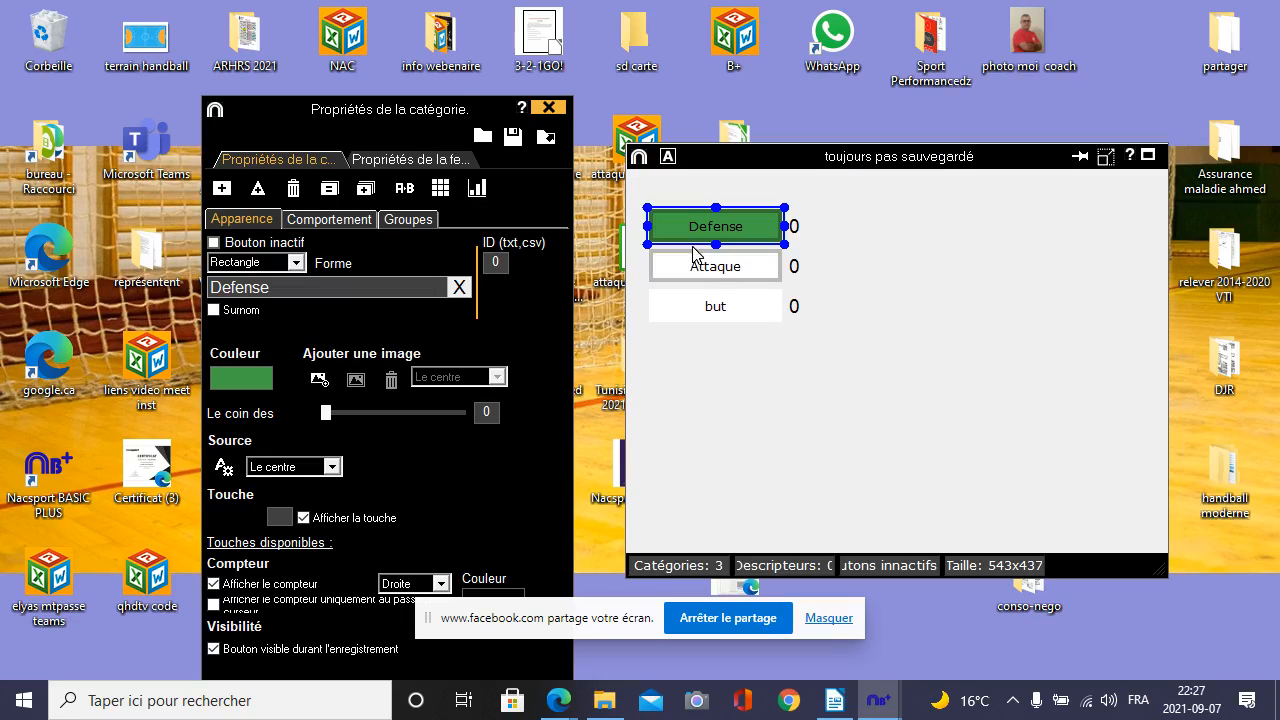
- Apply the same green 43A047 to the Attaque and but category buttons
{"action": "left_click", "coordinate": [727, 286]}
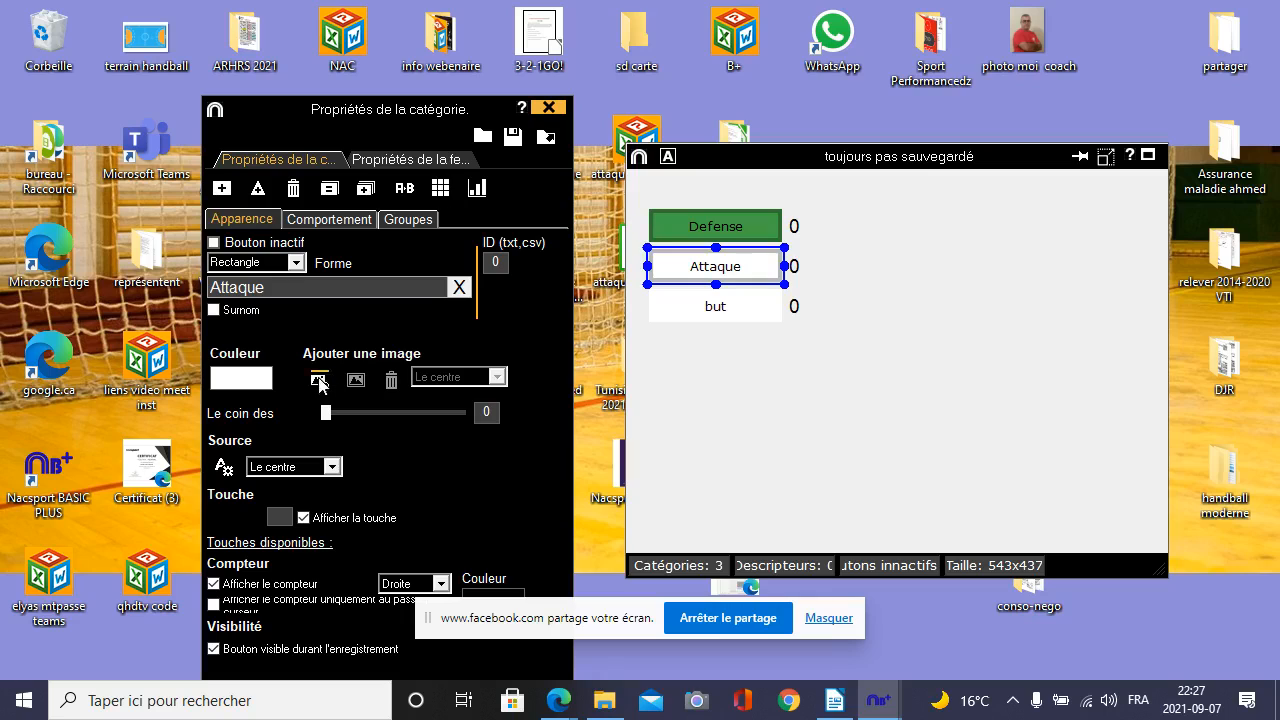
{"action": "left_click", "coordinate": [241, 379]}
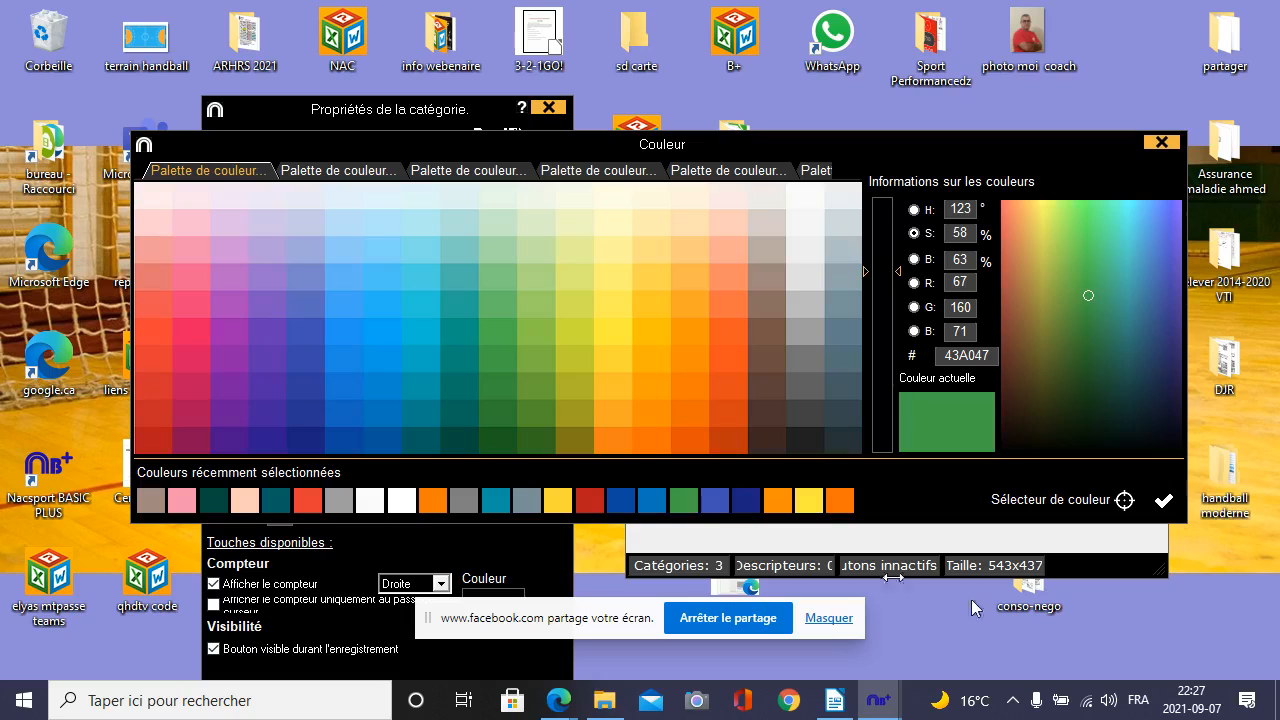
{"action": "left_click", "coordinate": [1158, 499]}
{"action": "left_click", "coordinate": [729, 310]}
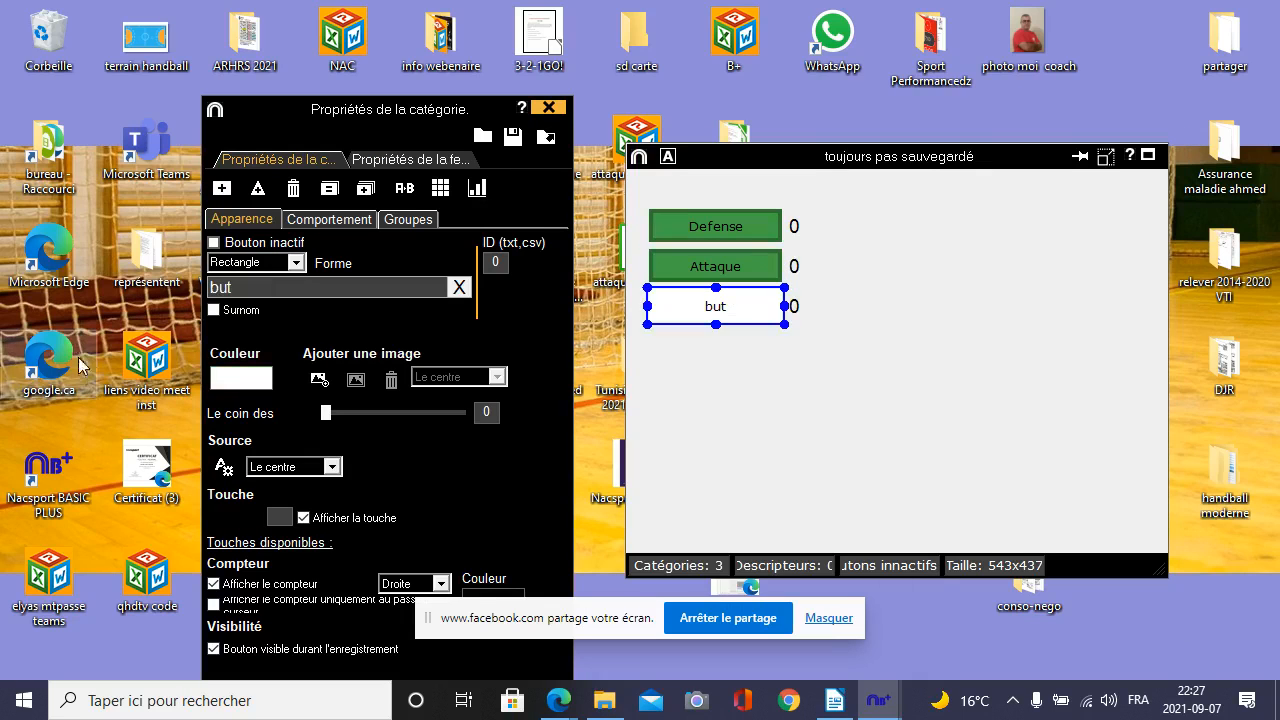
{"action": "left_click", "coordinate": [240, 378]}
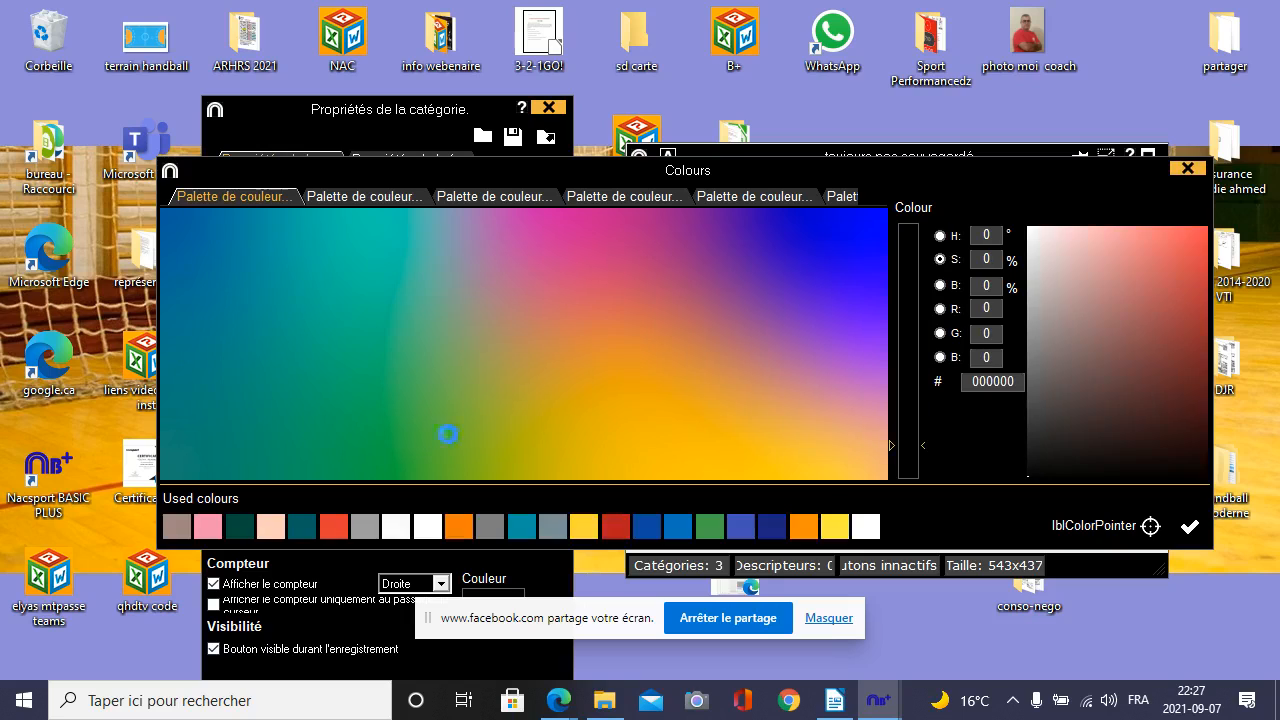
{"action": "left_click", "coordinate": [721, 534]}
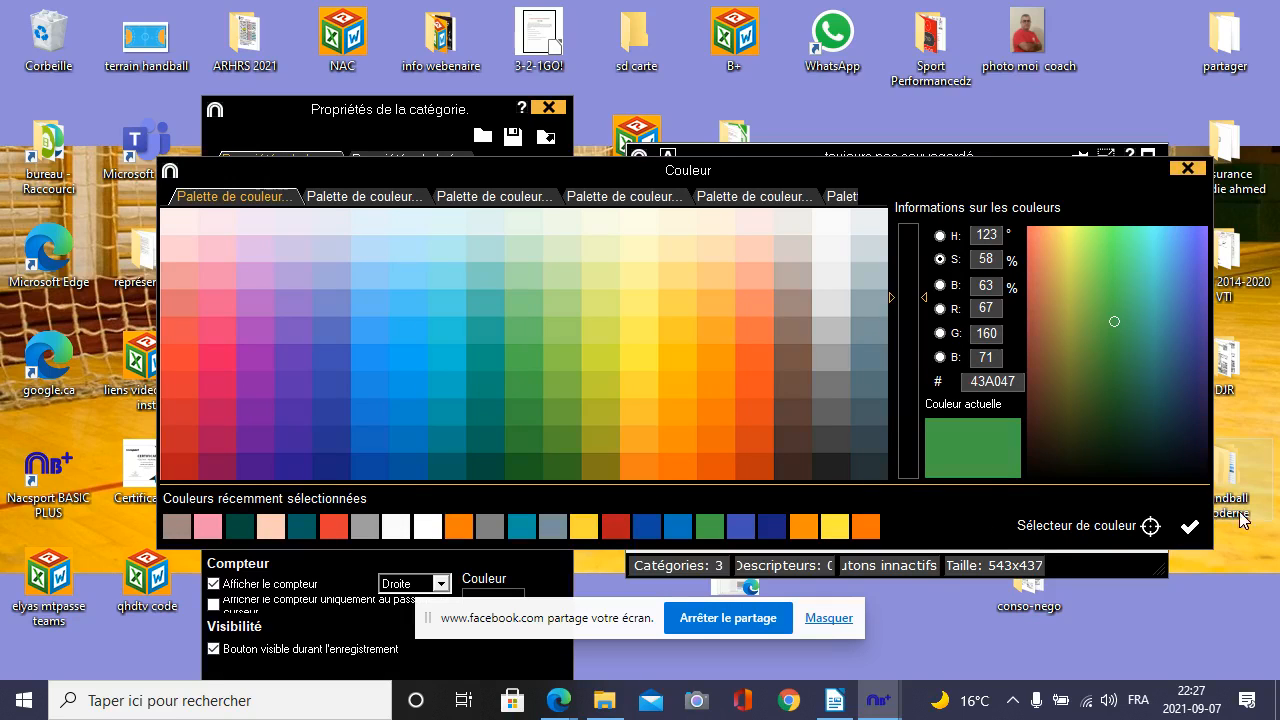
{"action": "left_click", "coordinate": [1189, 527]}
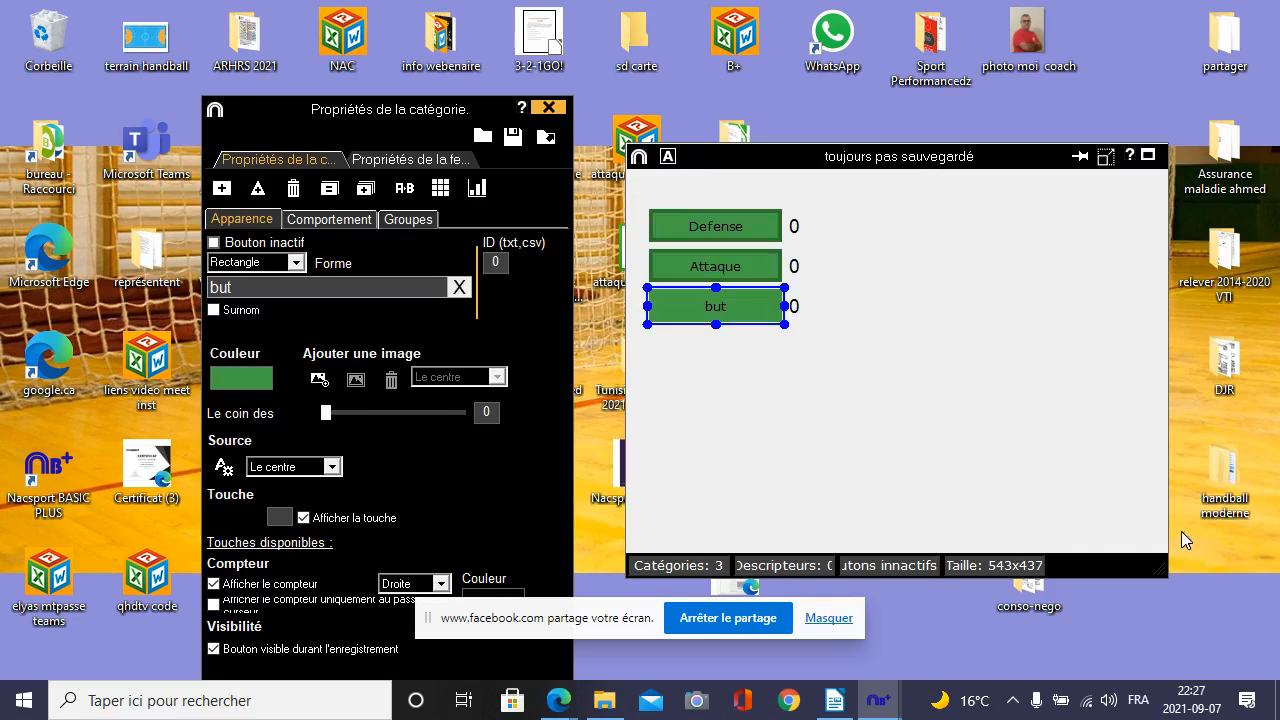
{"action": "left_click", "coordinate": [884, 440]}
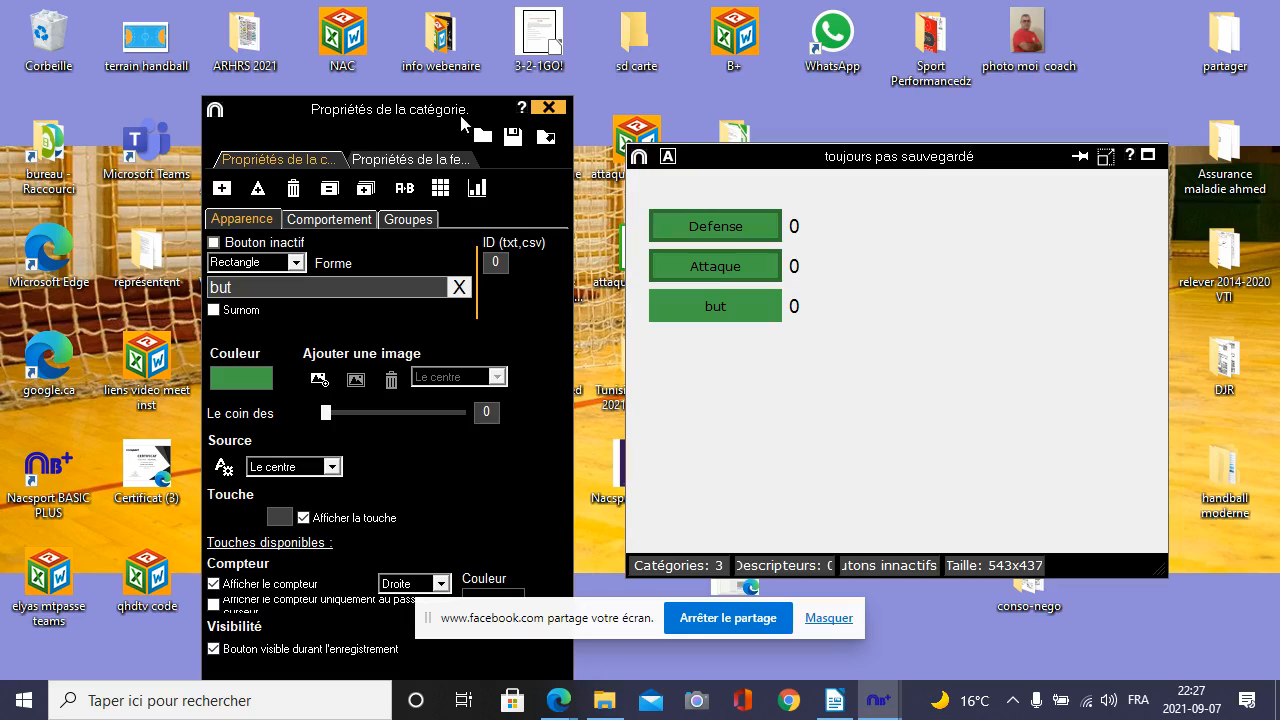
- Set the but category's counter position to Gauche
{"action": "left_click_drag", "start_coordinate": [318, 110], "coordinate": [312, 75]}
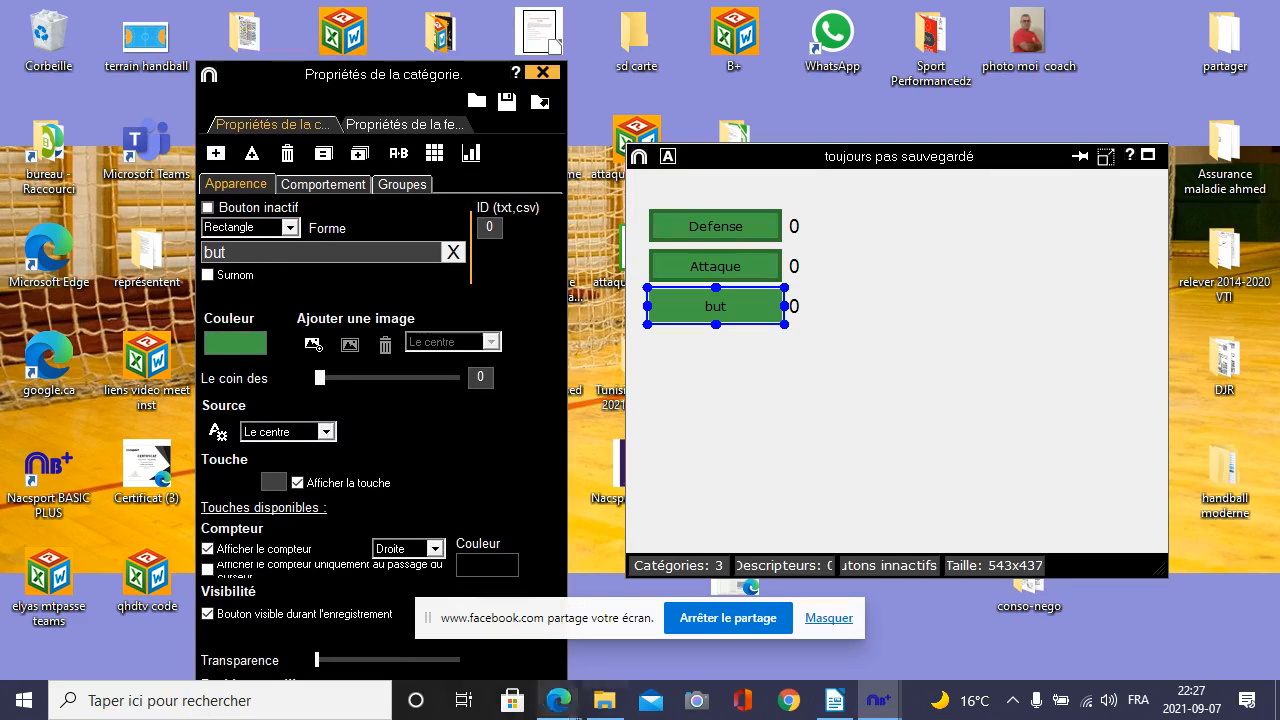
{"action": "left_click", "coordinate": [436, 549]}
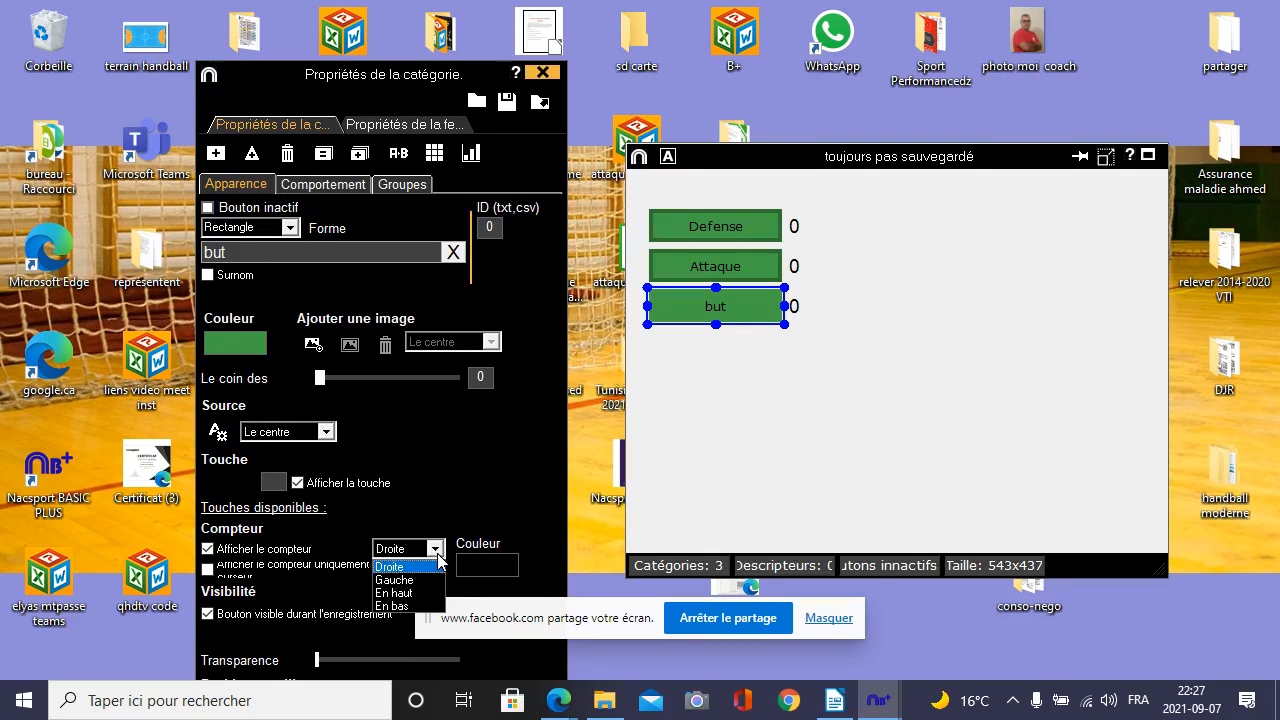
{"action": "left_click", "coordinate": [415, 580]}
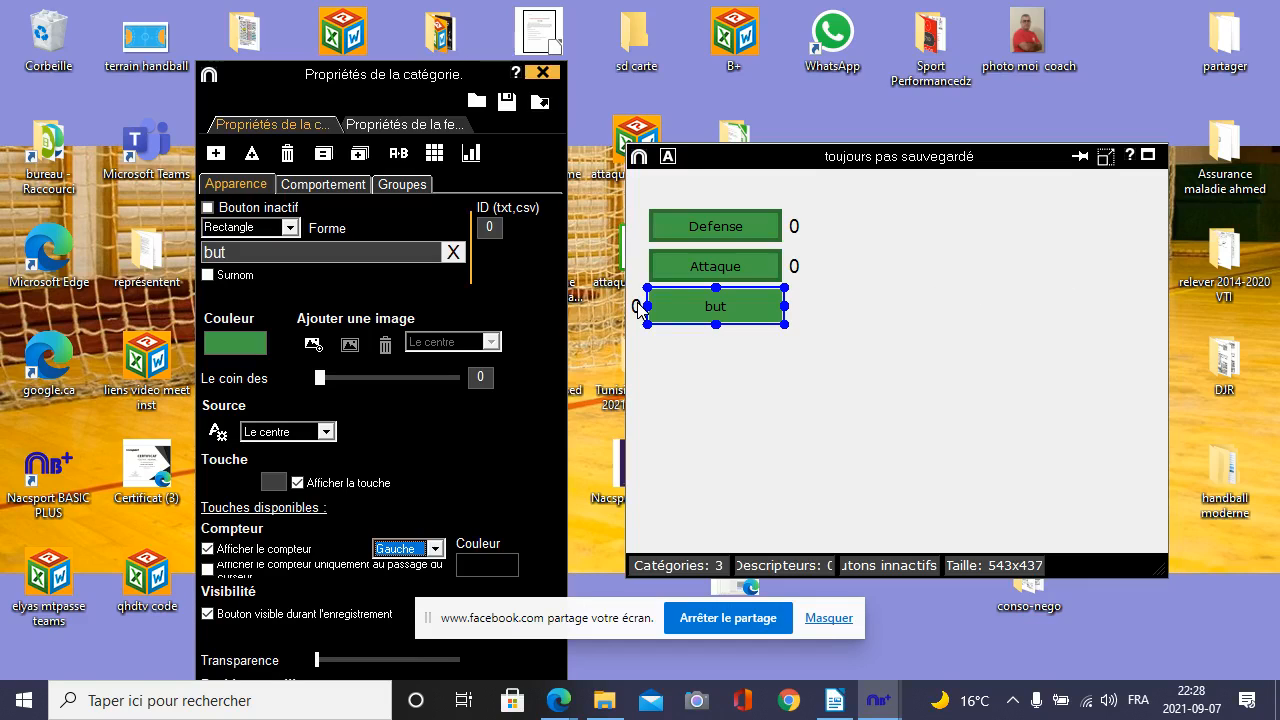
- Try the En haut counter position on the Attaque category and return it to Droite
{"action": "left_click", "coordinate": [698, 271]}
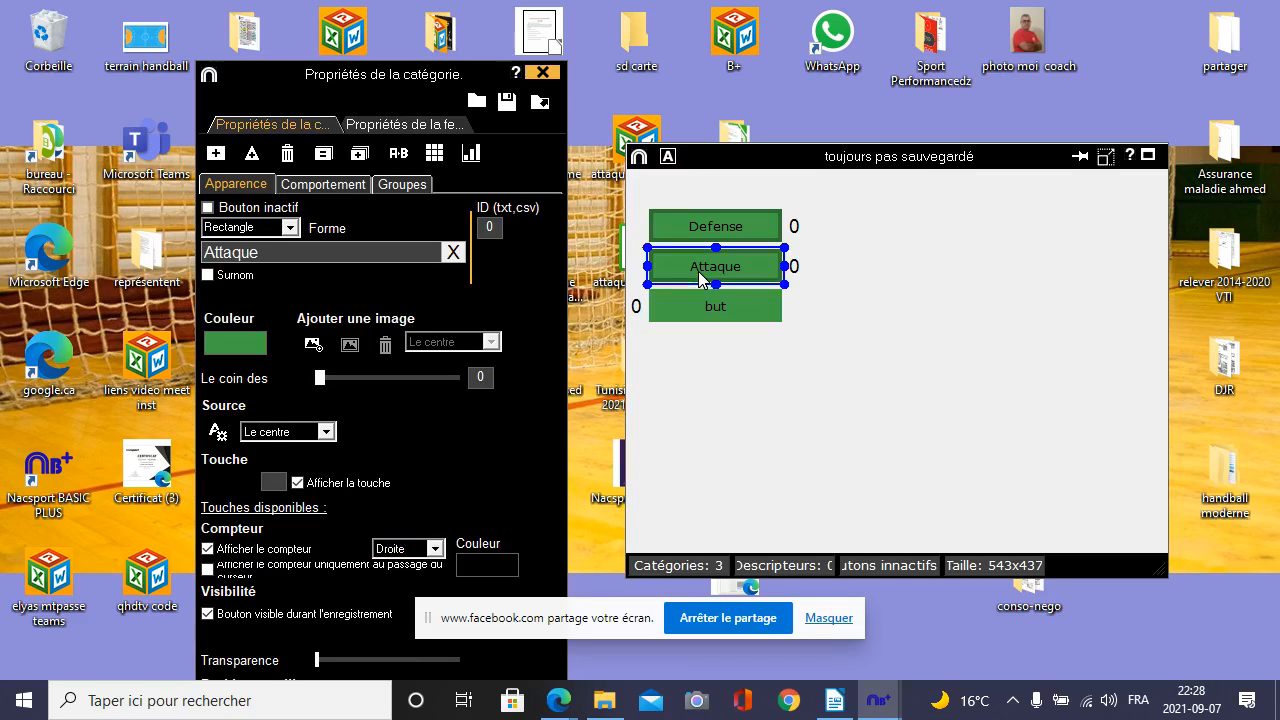
{"action": "left_click", "coordinate": [436, 549]}
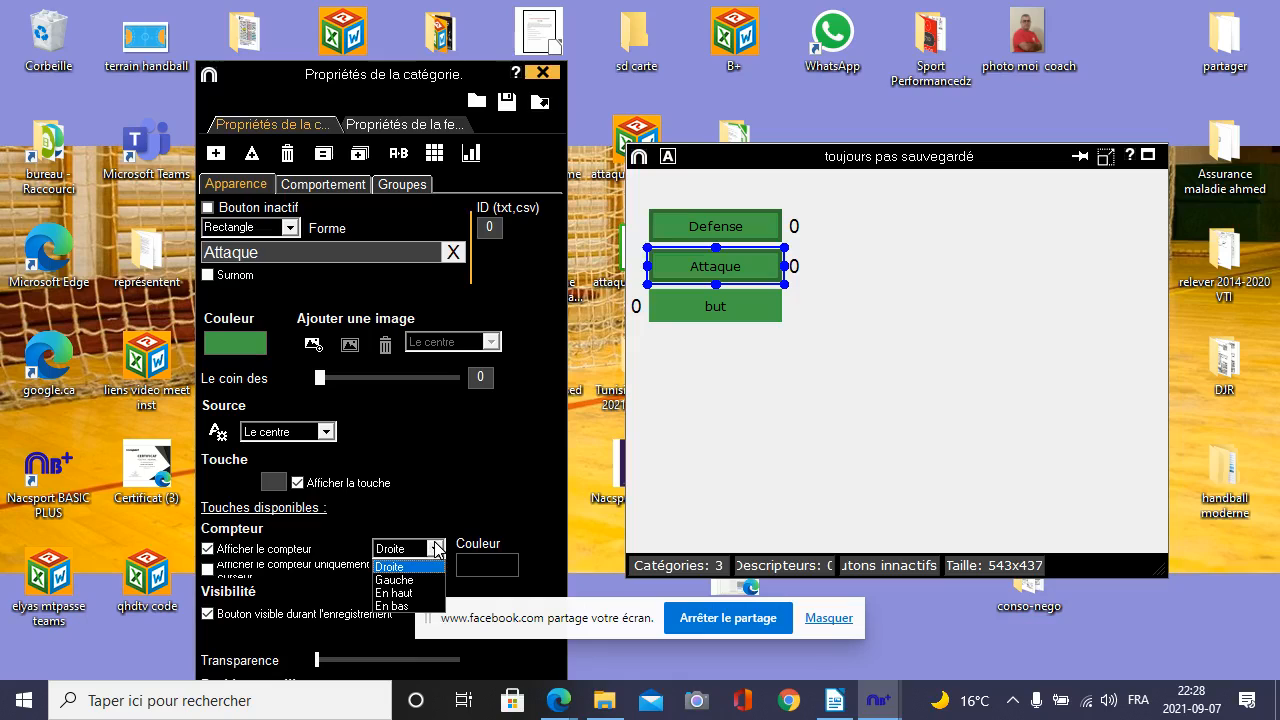
{"action": "left_click", "coordinate": [400, 593]}
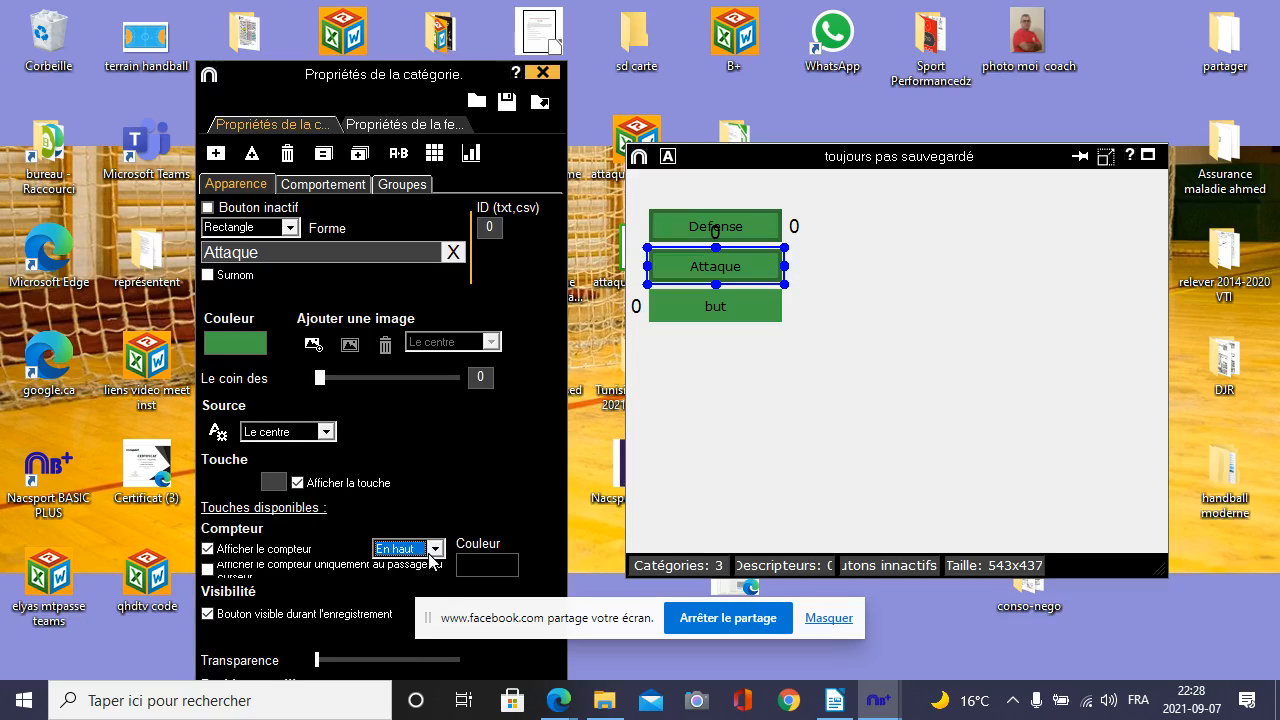
{"action": "left_click", "coordinate": [430, 552]}
{"action": "left_click", "coordinate": [405, 567]}
- Set the but category's counter position back to Droite
{"action": "left_click", "coordinate": [728, 313]}
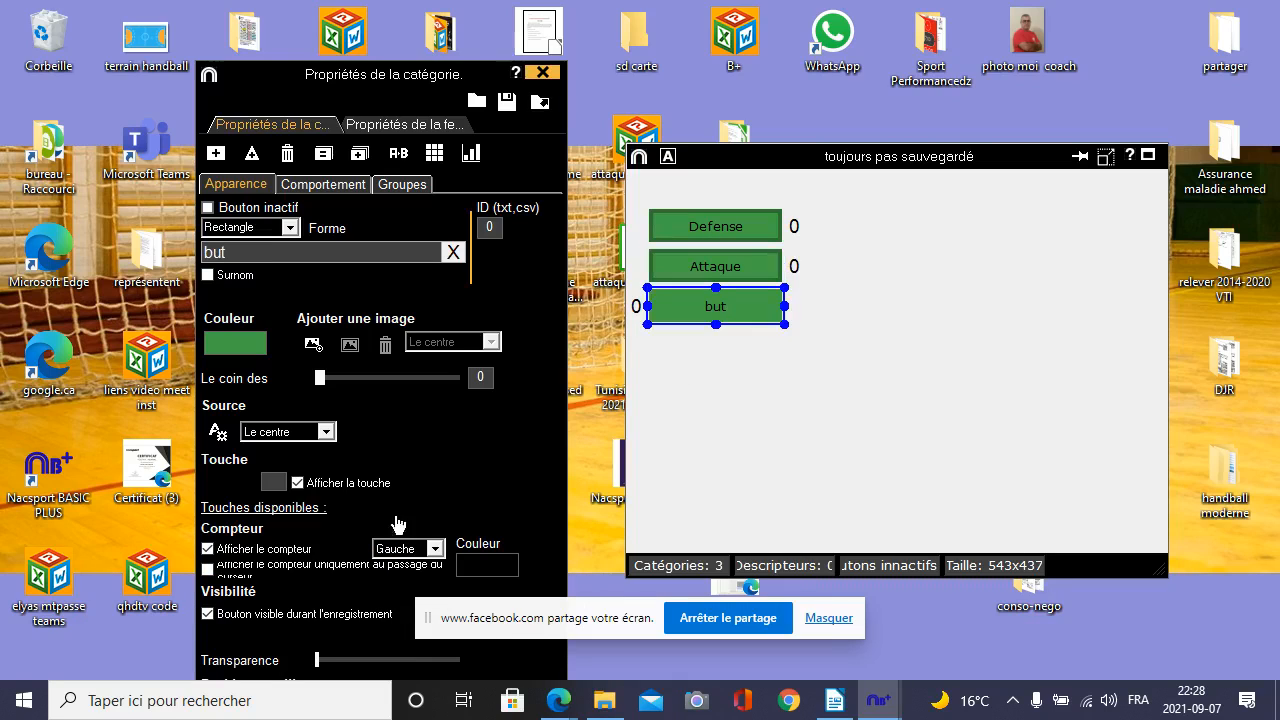
{"action": "left_click", "coordinate": [435, 550]}
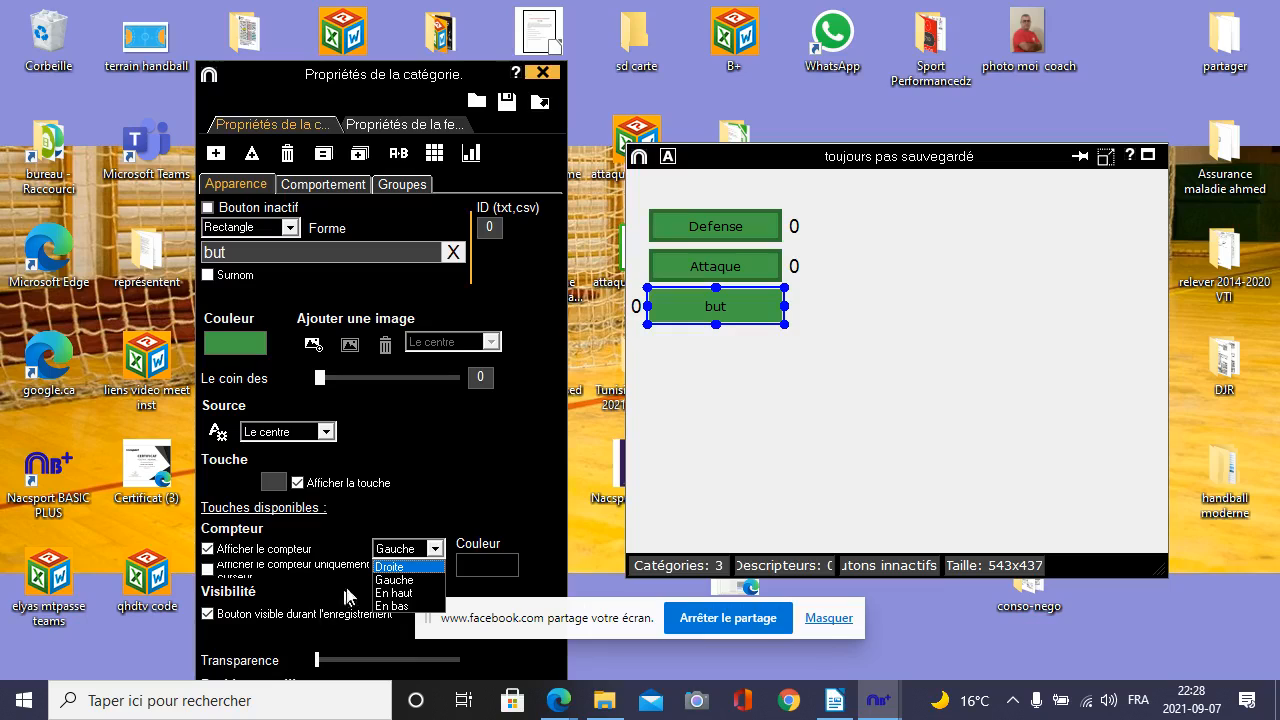
{"action": "left_click", "coordinate": [389, 566]}
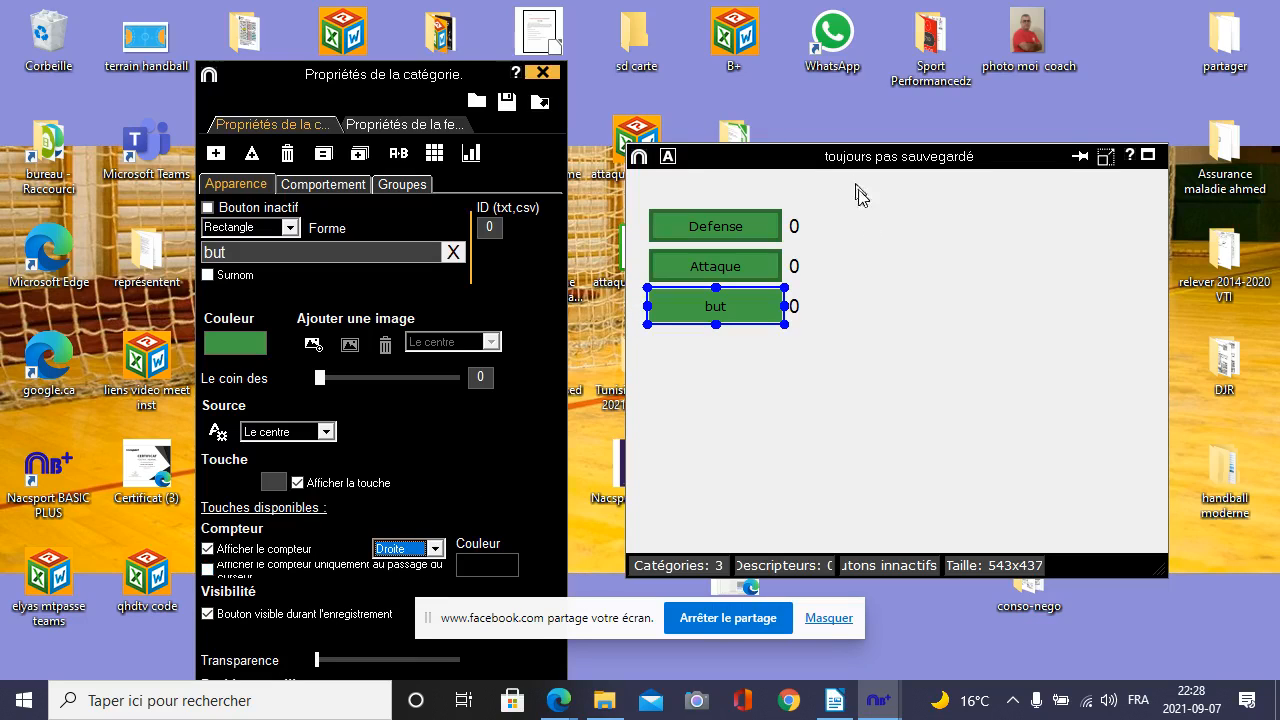
{"action": "left_click", "coordinate": [867, 274]}
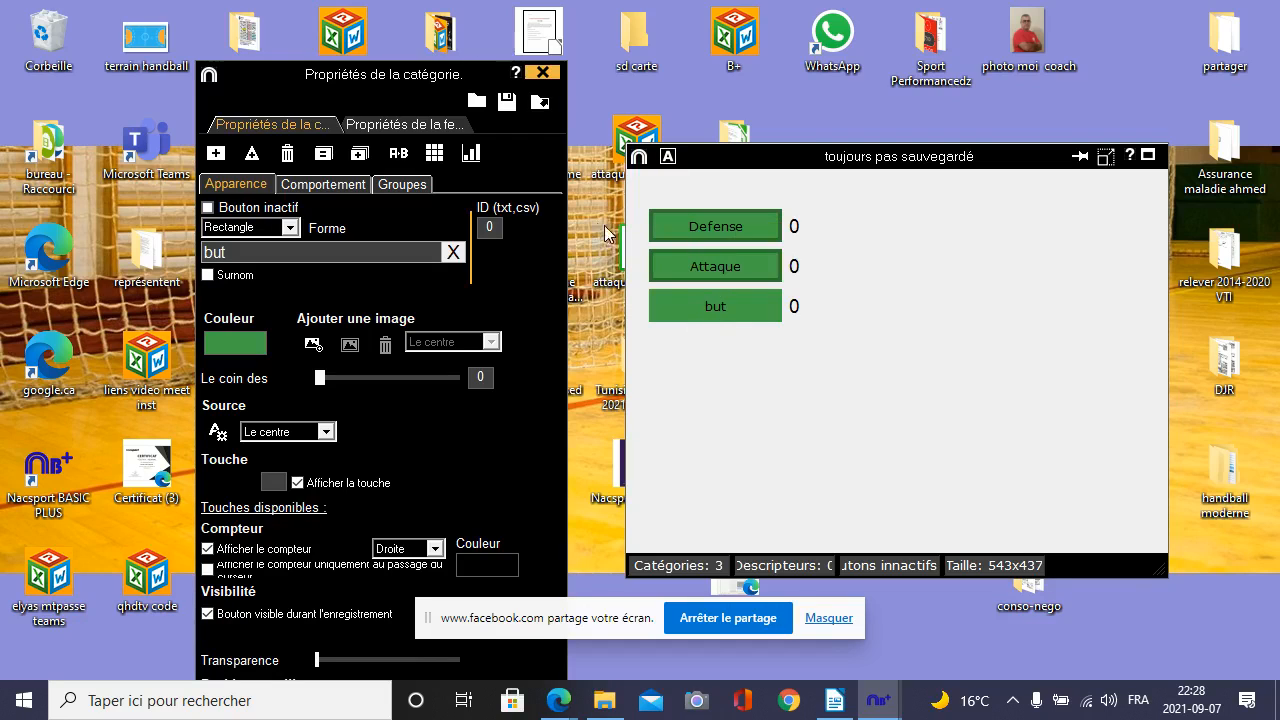
- Review the but category's PRE and POST time settings
{"action": "left_click", "coordinate": [750, 313]}
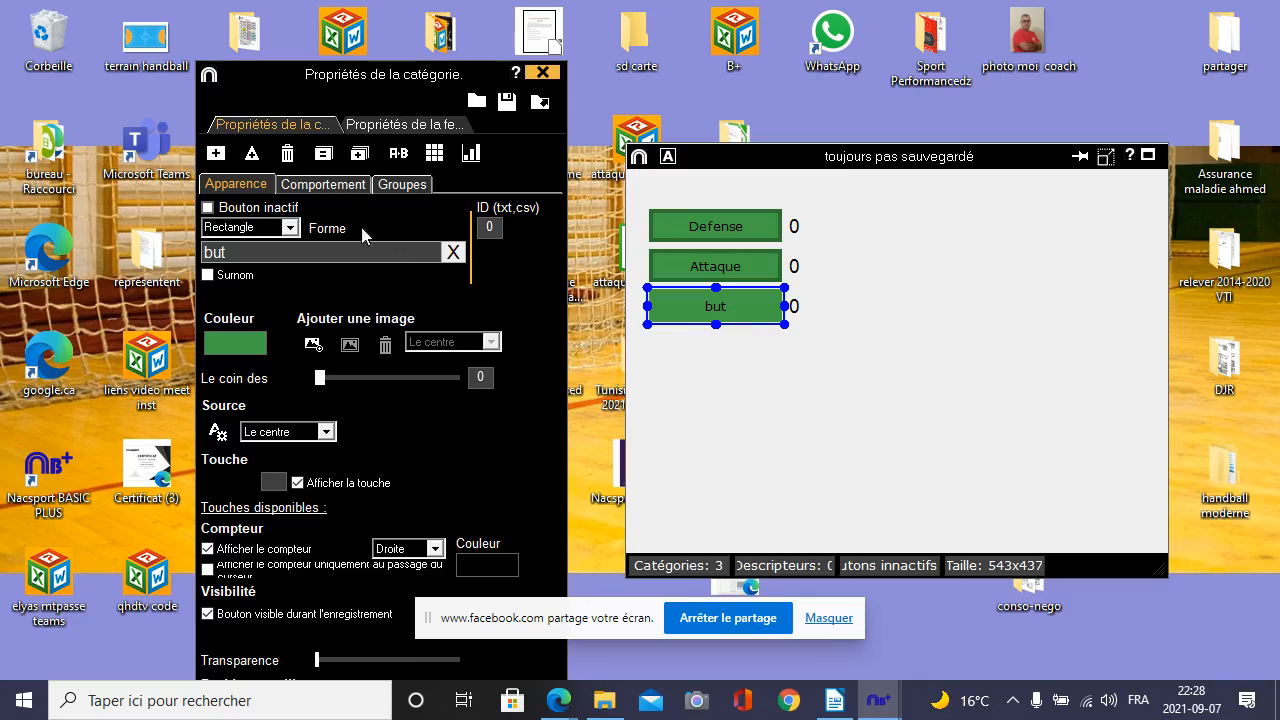
{"action": "left_click", "coordinate": [350, 186]}
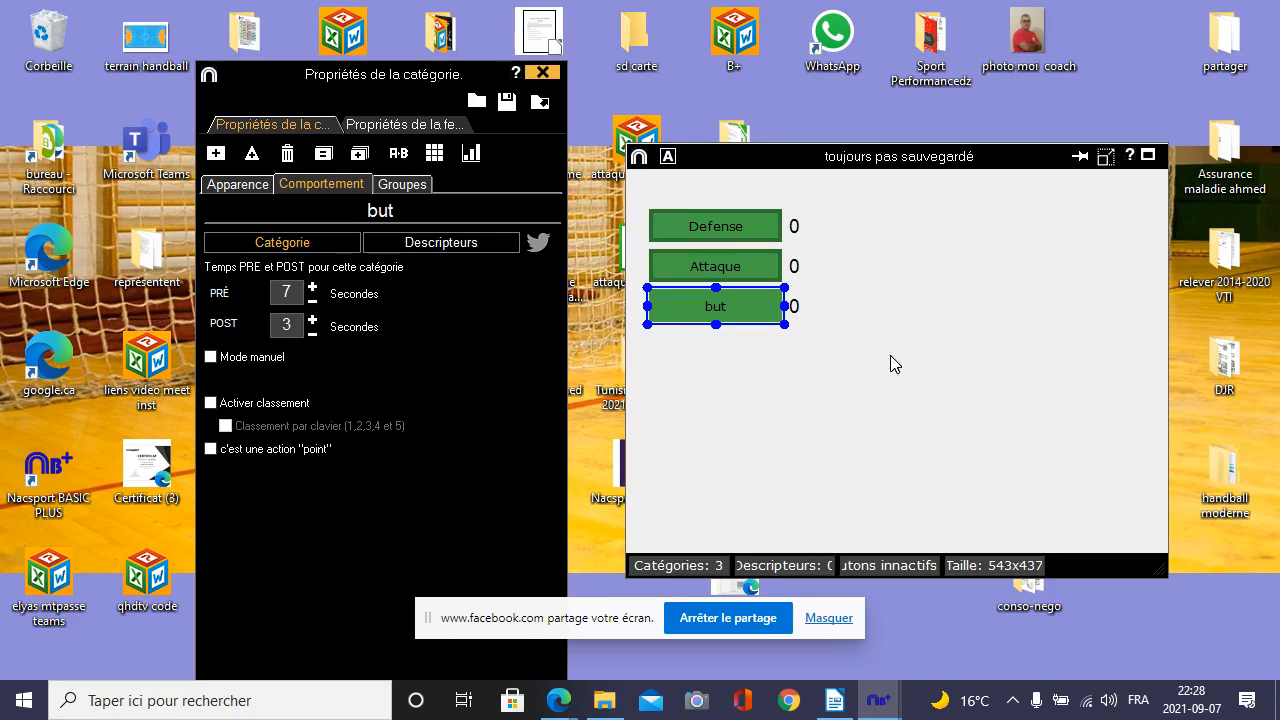
{"action": "left_click", "coordinate": [760, 384]}
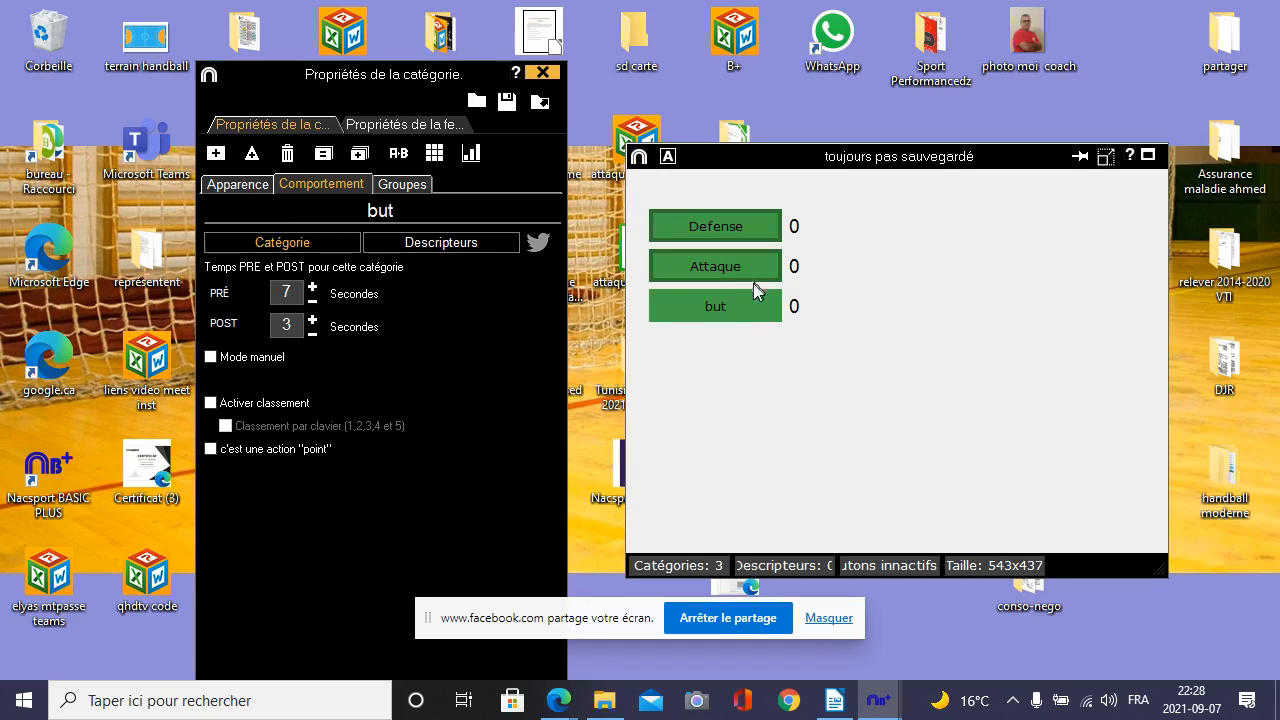
- Spread the category buttons vertically by moving but near the template's lower edge and Attaque midway below Defense
{"action": "left_click", "coordinate": [238, 185]}
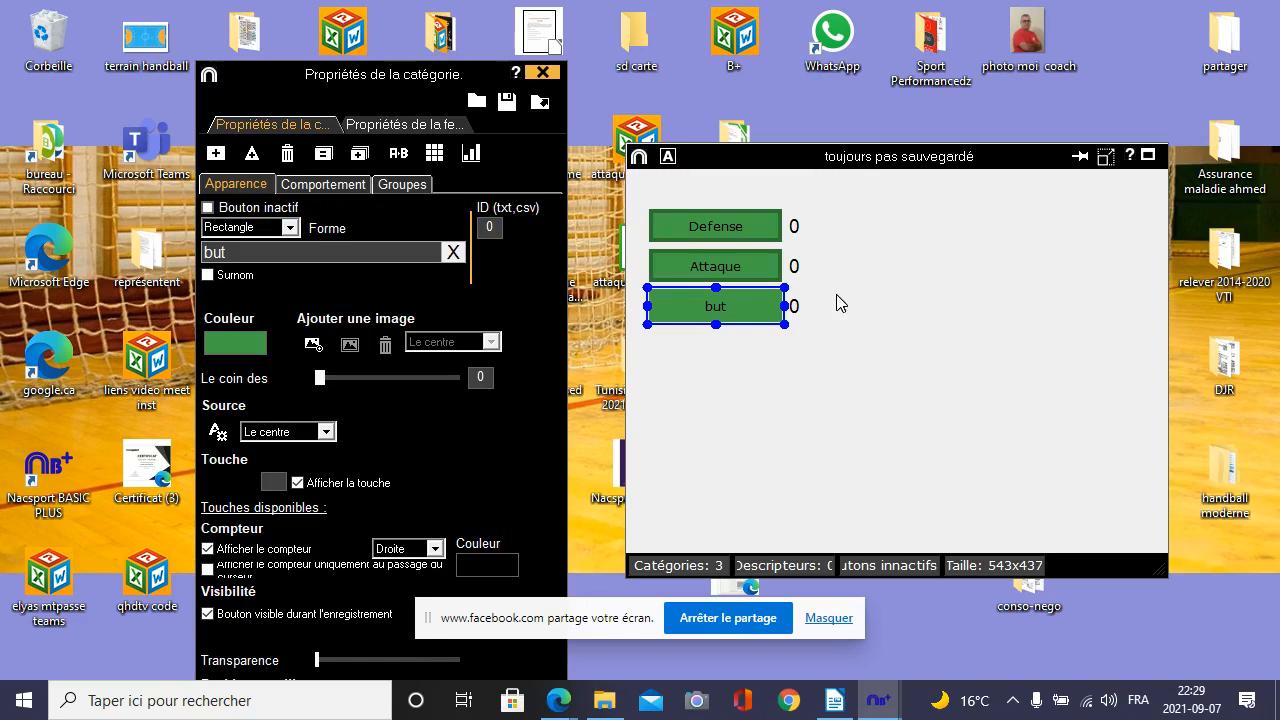
{"action": "left_click_drag", "start_coordinate": [737, 306], "coordinate": [743, 472]}
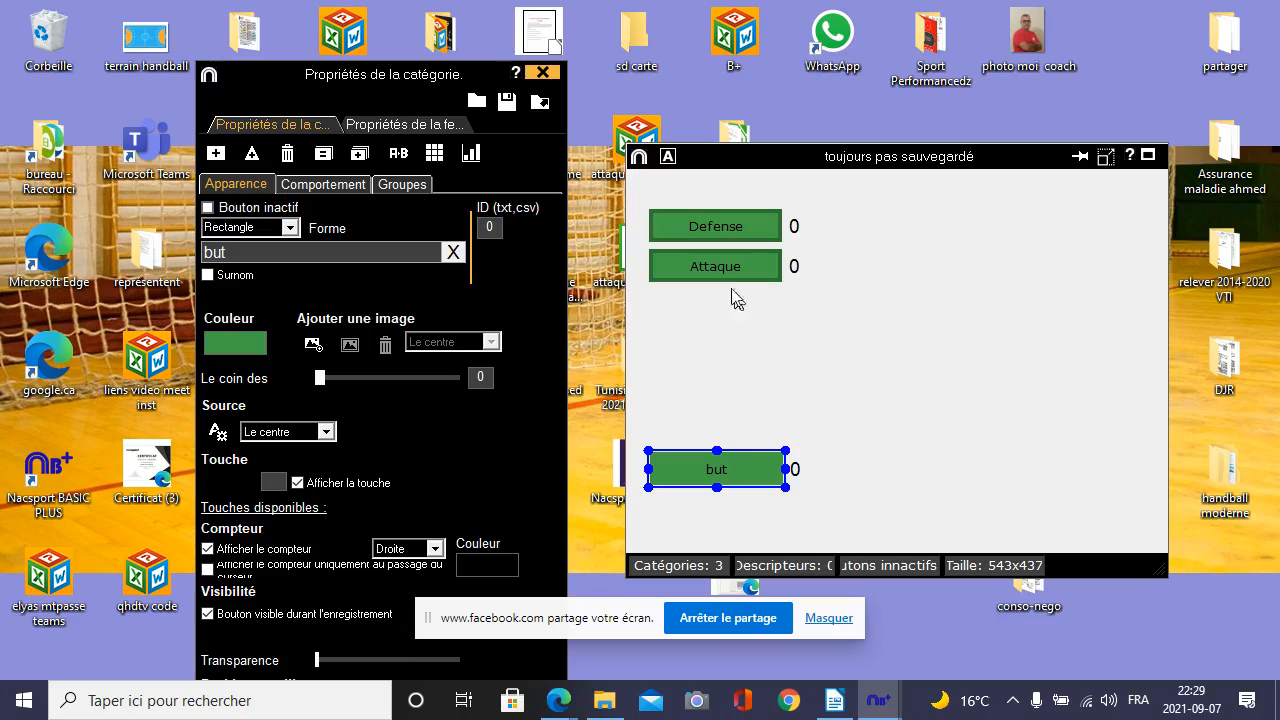
{"action": "left_click_drag", "start_coordinate": [722, 270], "coordinate": [720, 354]}
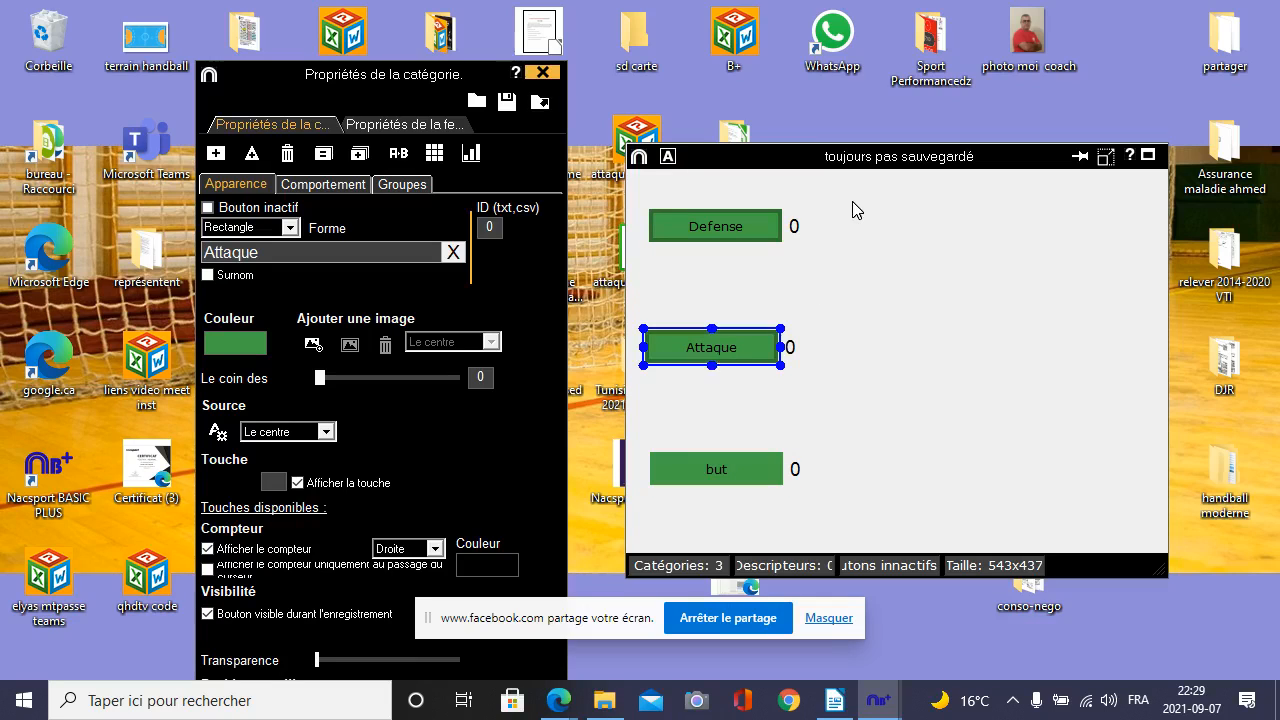
{"action": "left_click", "coordinate": [852, 230]}
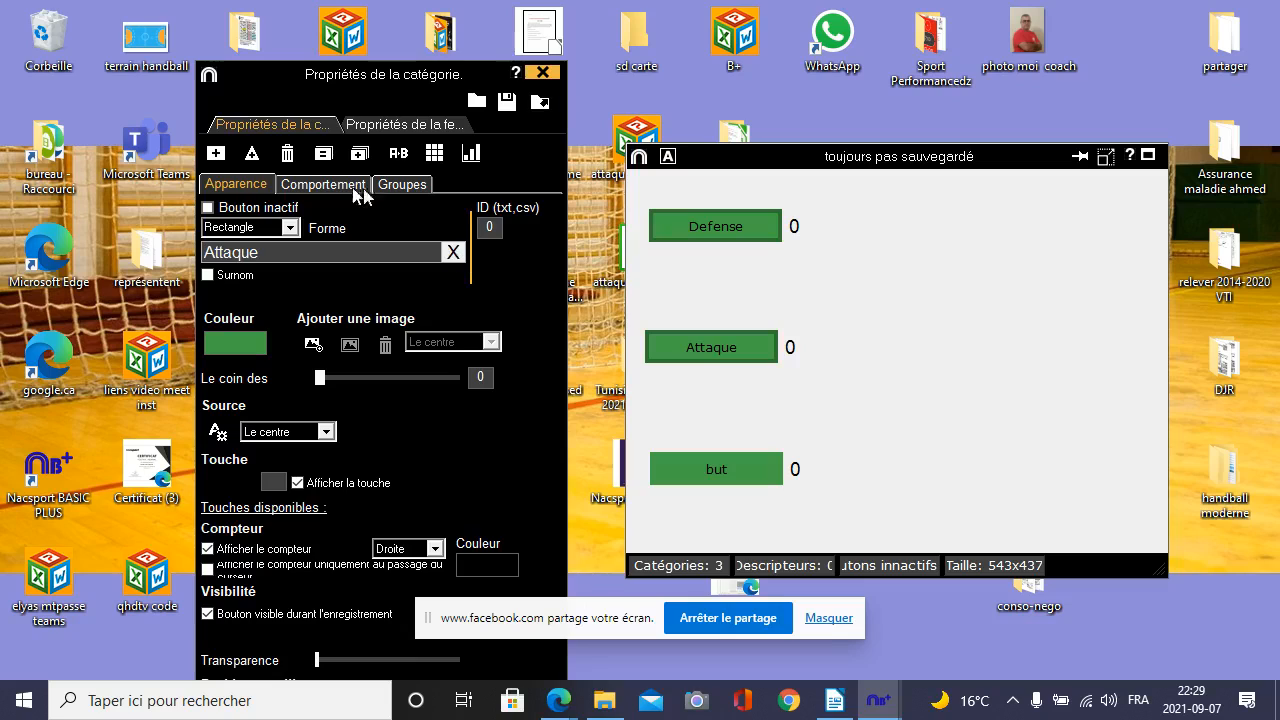
- Add a fourth category button and place it to the right of Defense, level with it
{"action": "left_click", "coordinate": [220, 188]}
{"action": "left_click", "coordinate": [826, 222]}
{"action": "left_click", "coordinate": [215, 154]}
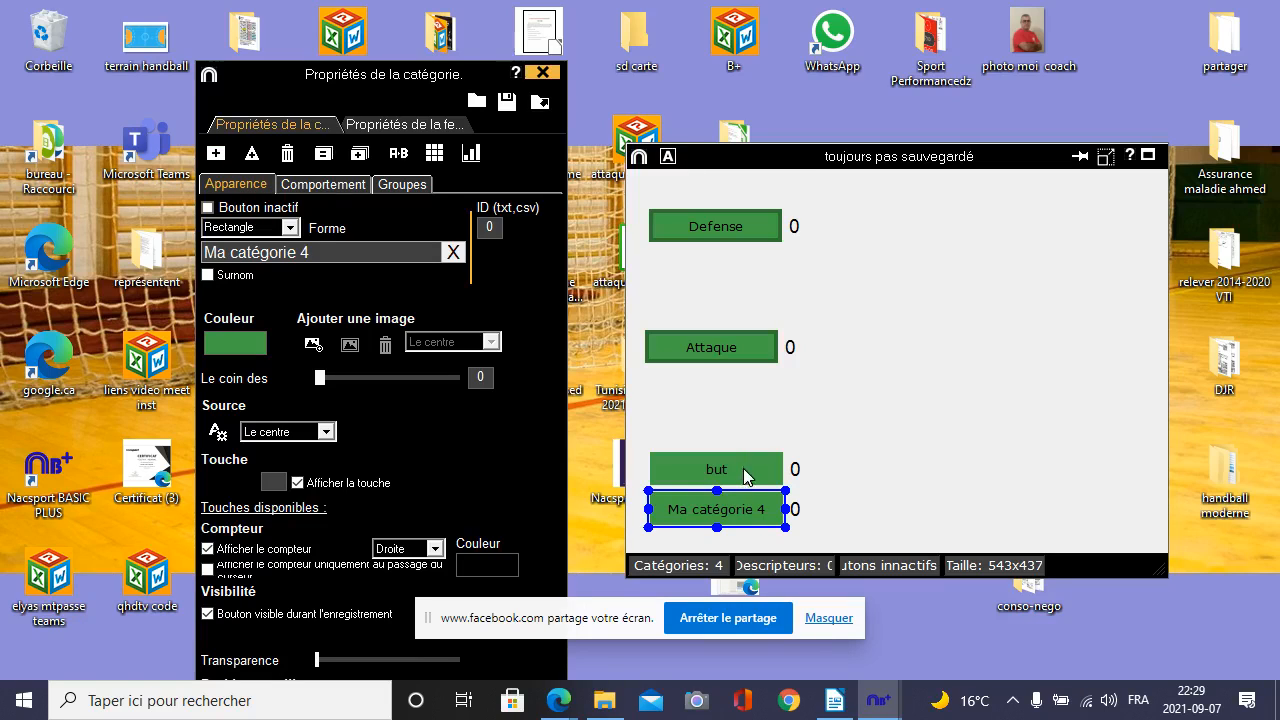
{"action": "left_click_drag", "start_coordinate": [705, 515], "coordinate": [921, 231]}
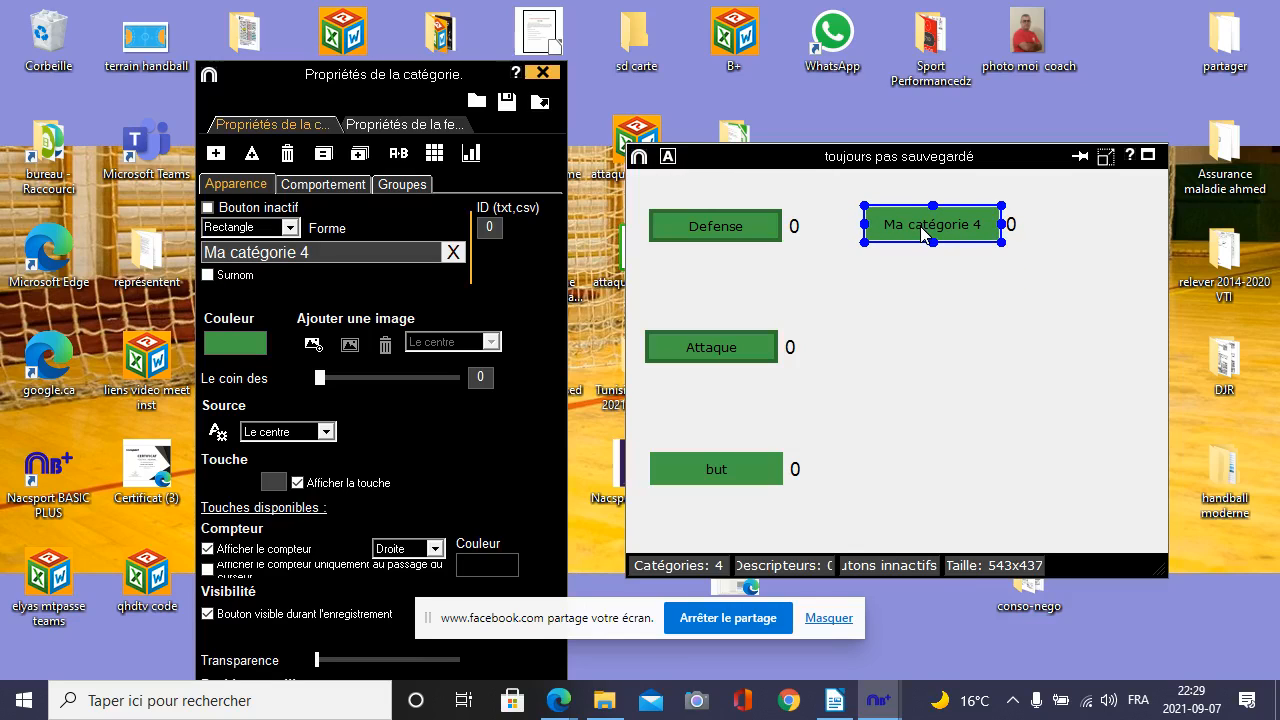
- Rename the fourth category button as zone
{"action": "left_click", "coordinate": [334, 185]}
{"action": "left_click", "coordinate": [255, 184]}
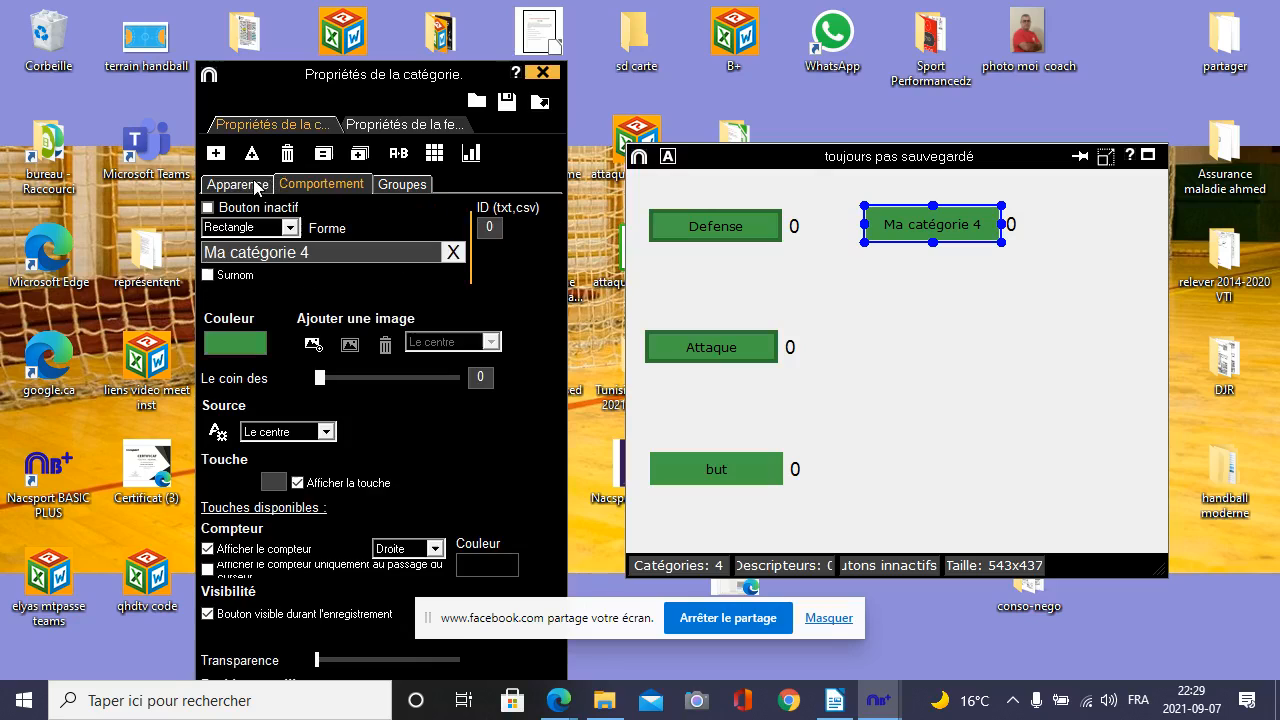
{"action": "left_click", "coordinate": [315, 253]}
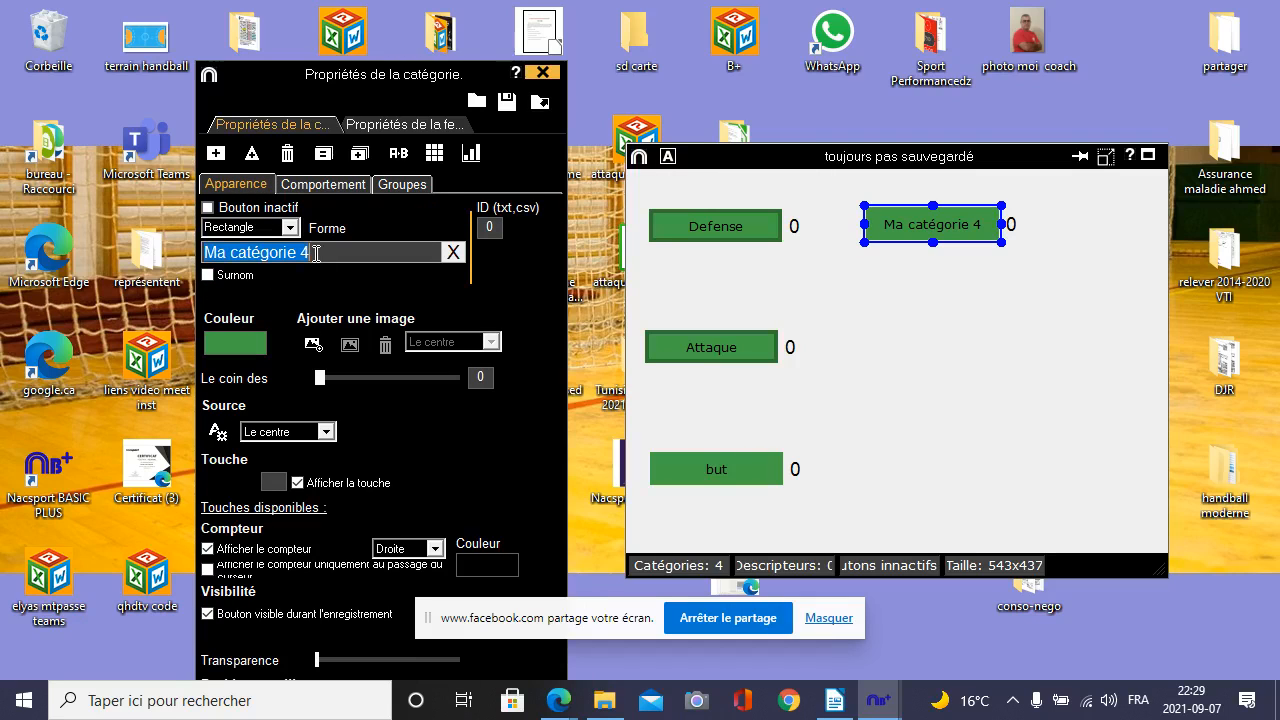
{"action": "key", "text": "BackSpace"}
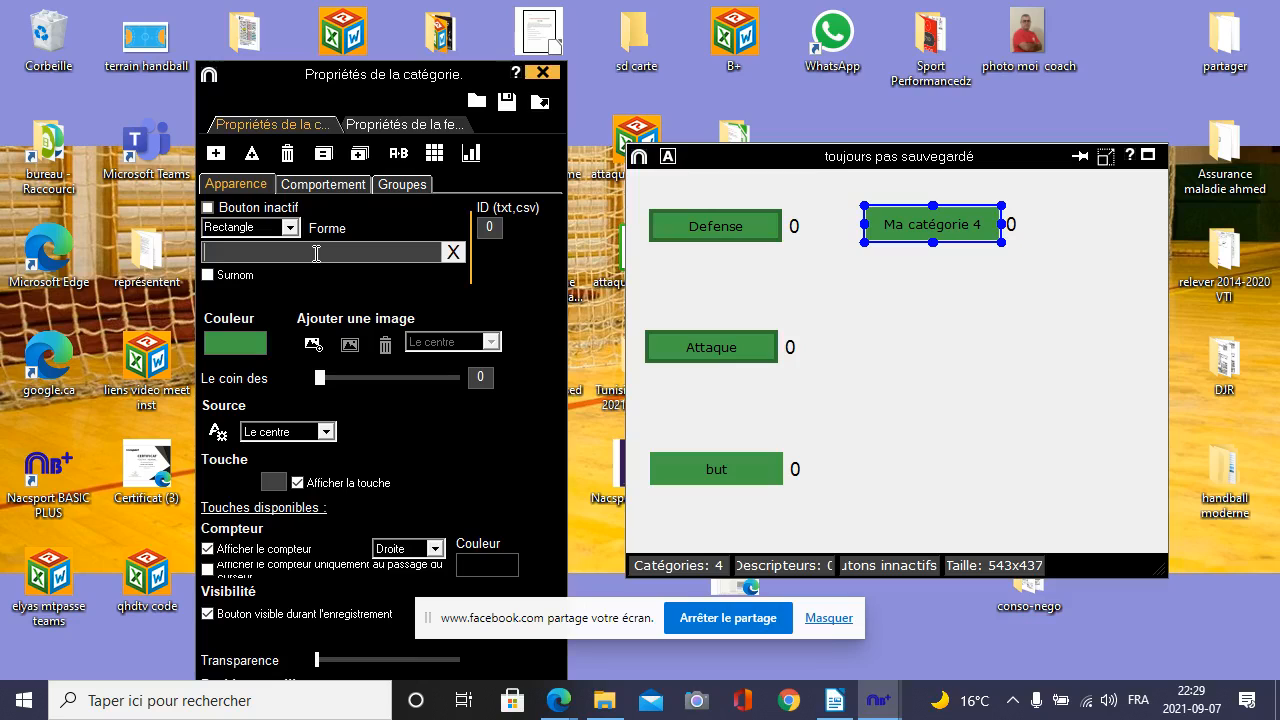
{"action": "type", "text": "one"}
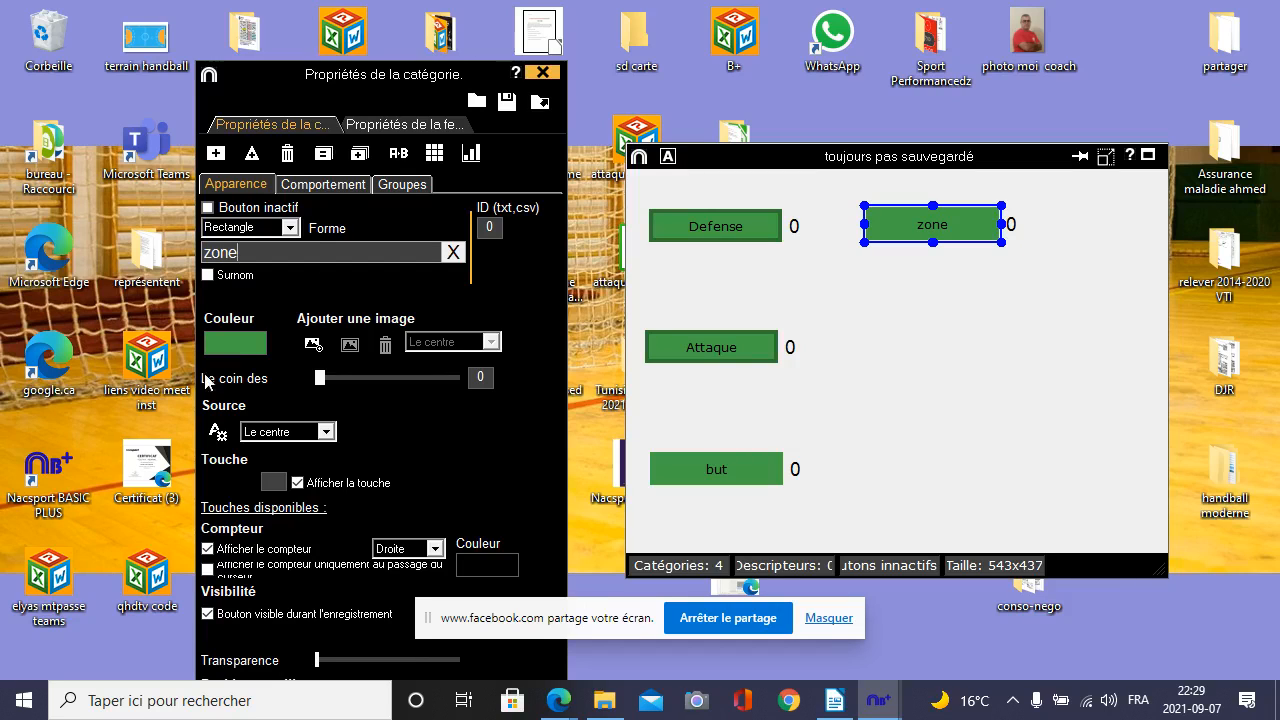
- Change the zone button's colour to yellow FFEB3C
{"action": "left_click", "coordinate": [230, 348]}
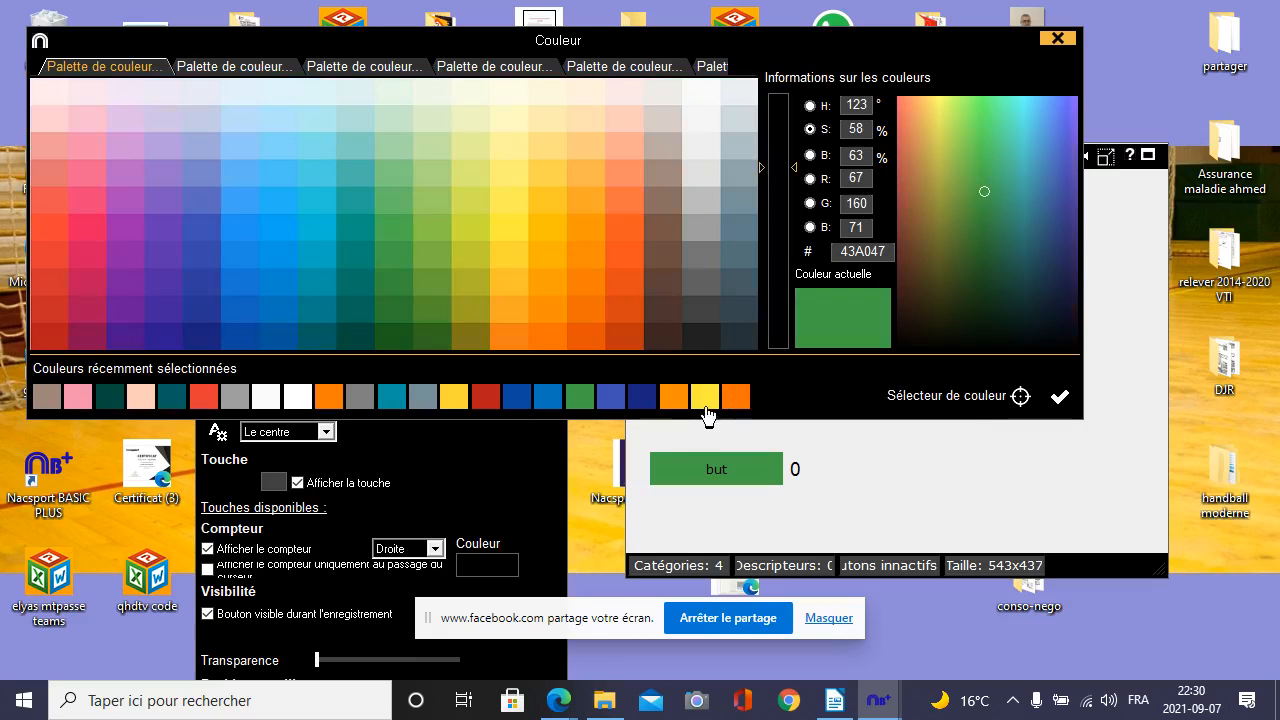
{"action": "left_click", "coordinate": [700, 405]}
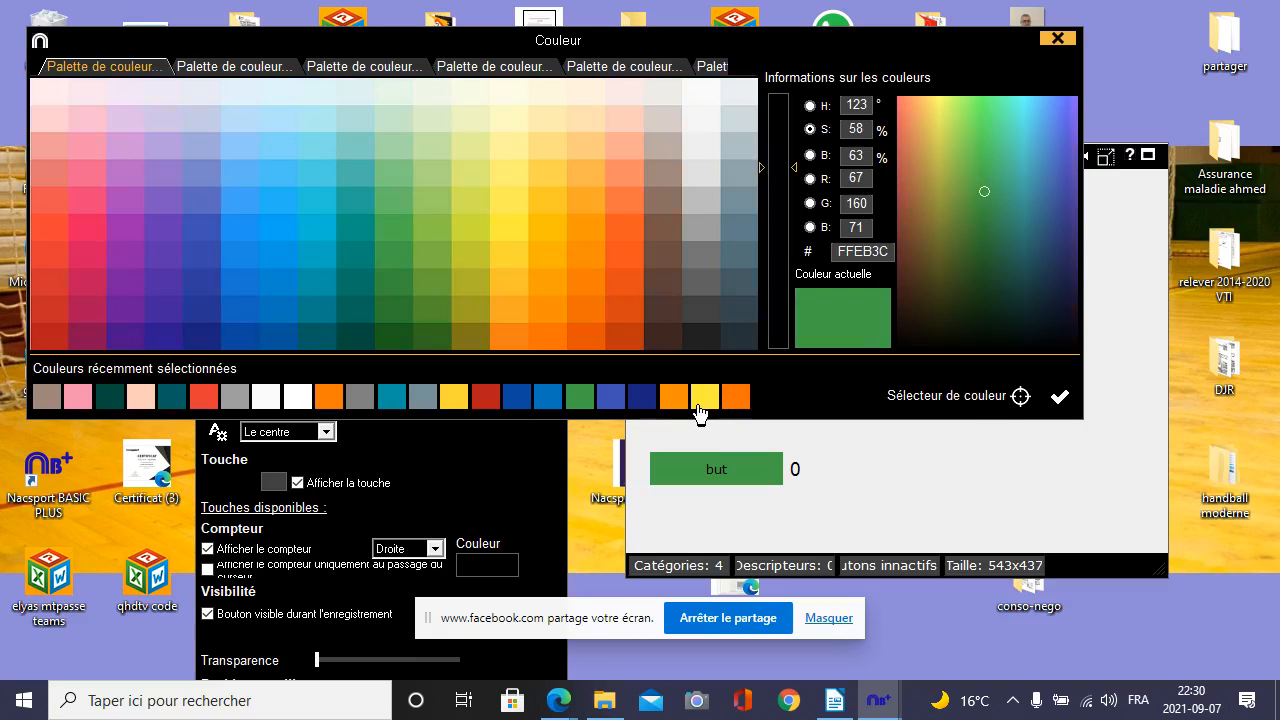
{"action": "left_click", "coordinate": [1059, 398]}
{"action": "left_click", "coordinate": [982, 354]}
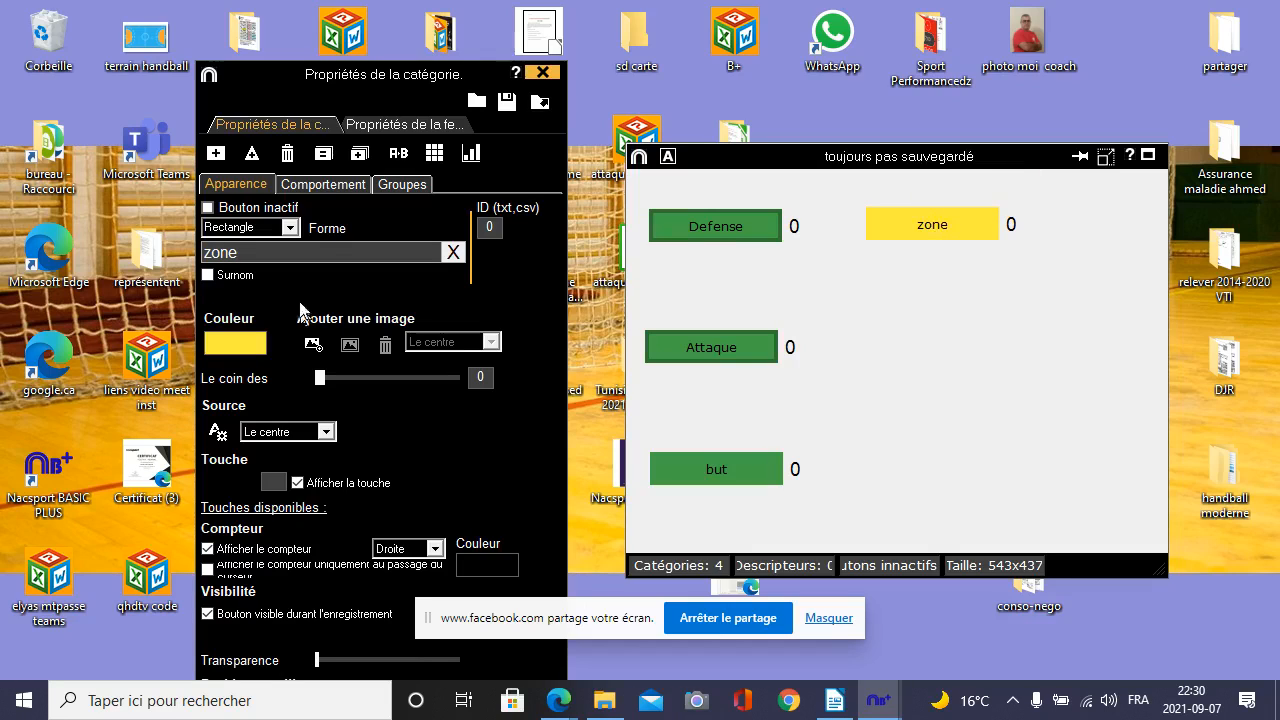
- Change the zone button from a category to a descriptor
{"action": "left_click", "coordinate": [339, 184]}
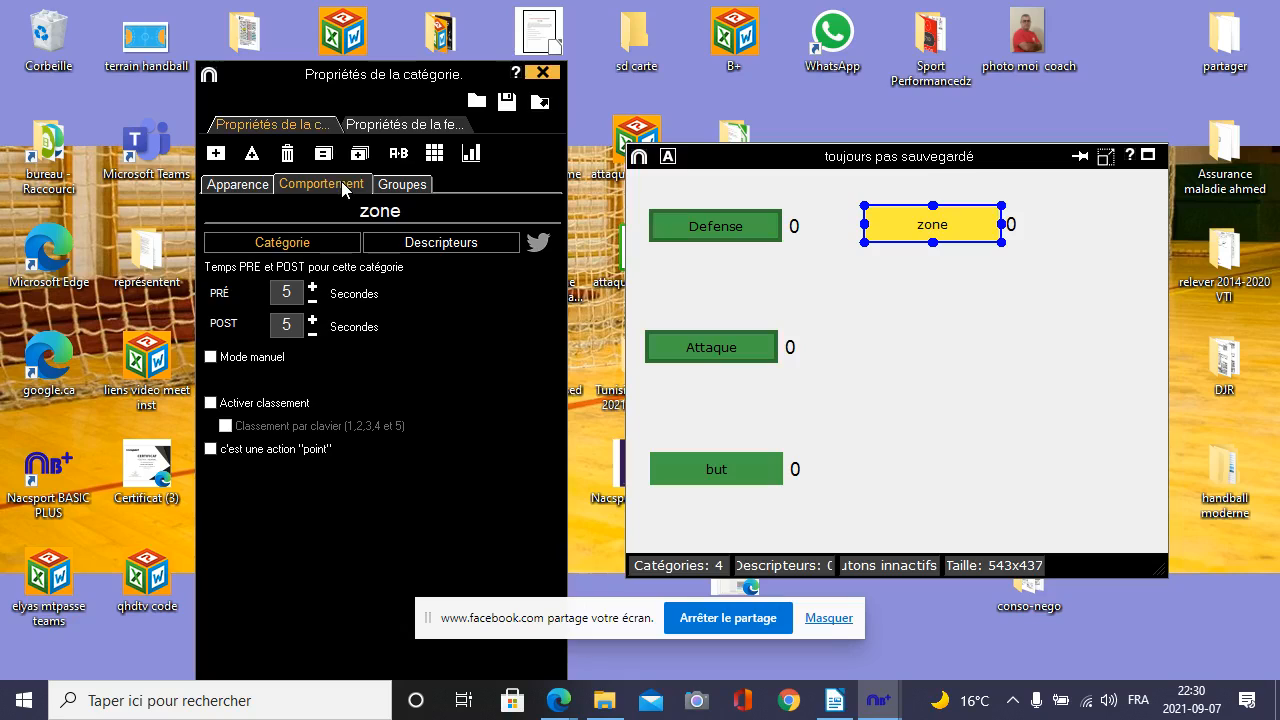
{"action": "left_click", "coordinate": [470, 248]}
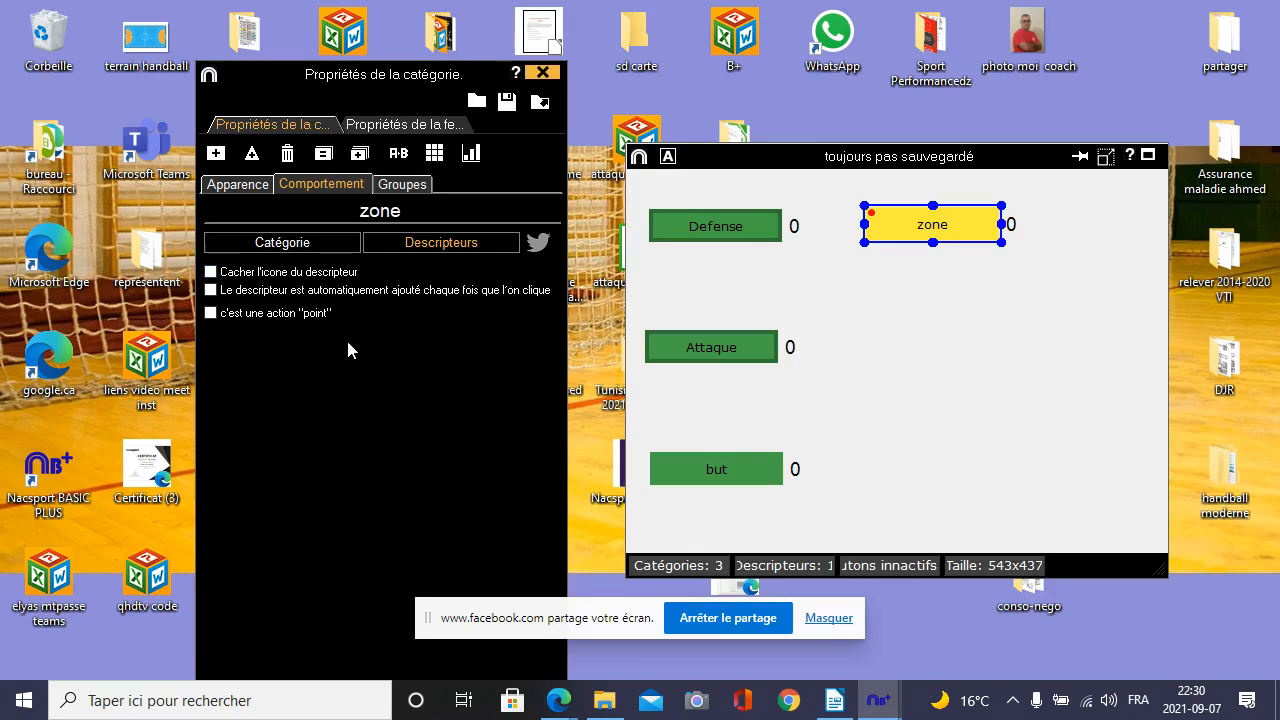
{"action": "left_click", "coordinate": [229, 187]}
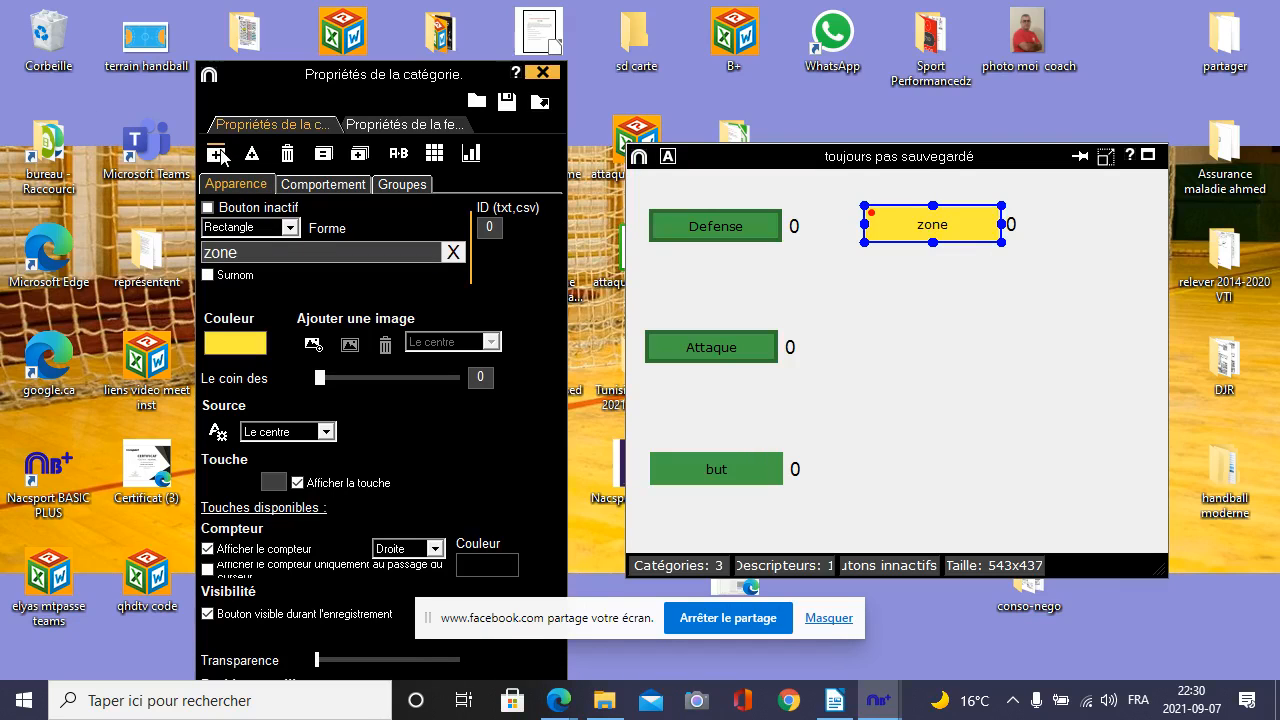
- Add a category button just below zone, leaving a small gap, and name it Étagée
{"action": "left_click", "coordinate": [215, 152]}
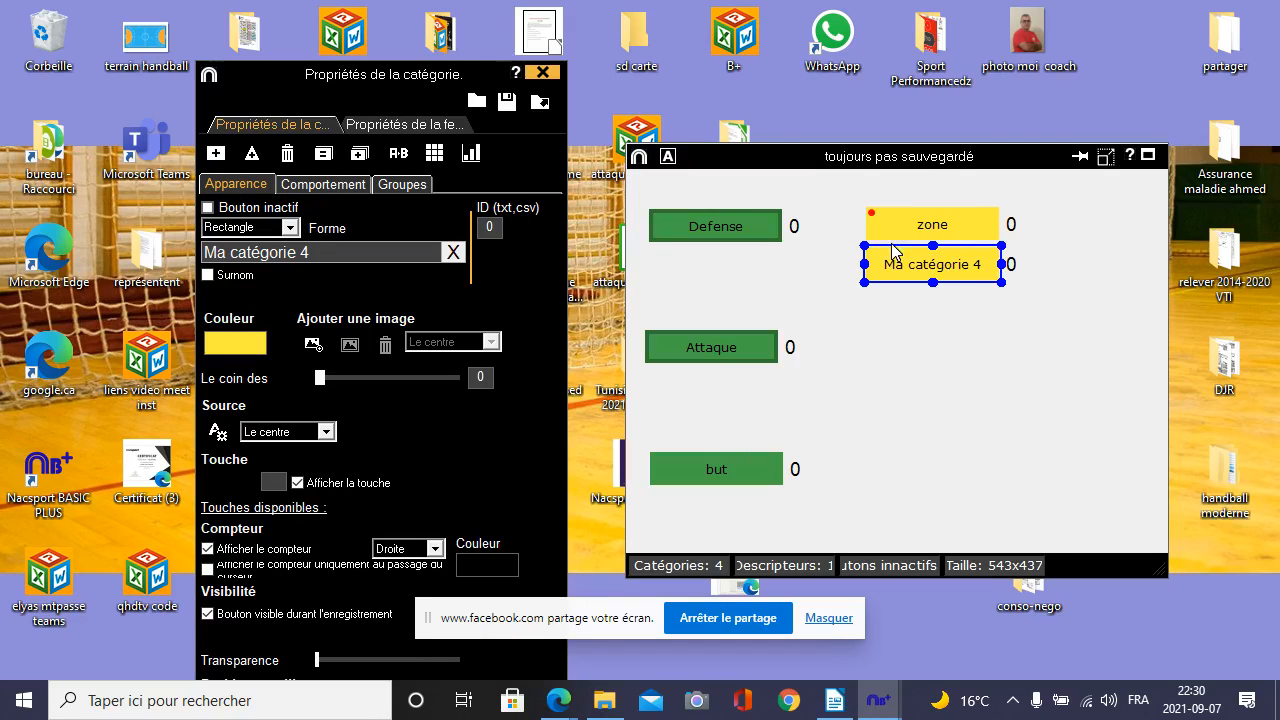
{"action": "left_click_drag", "start_coordinate": [918, 274], "coordinate": [918, 283]}
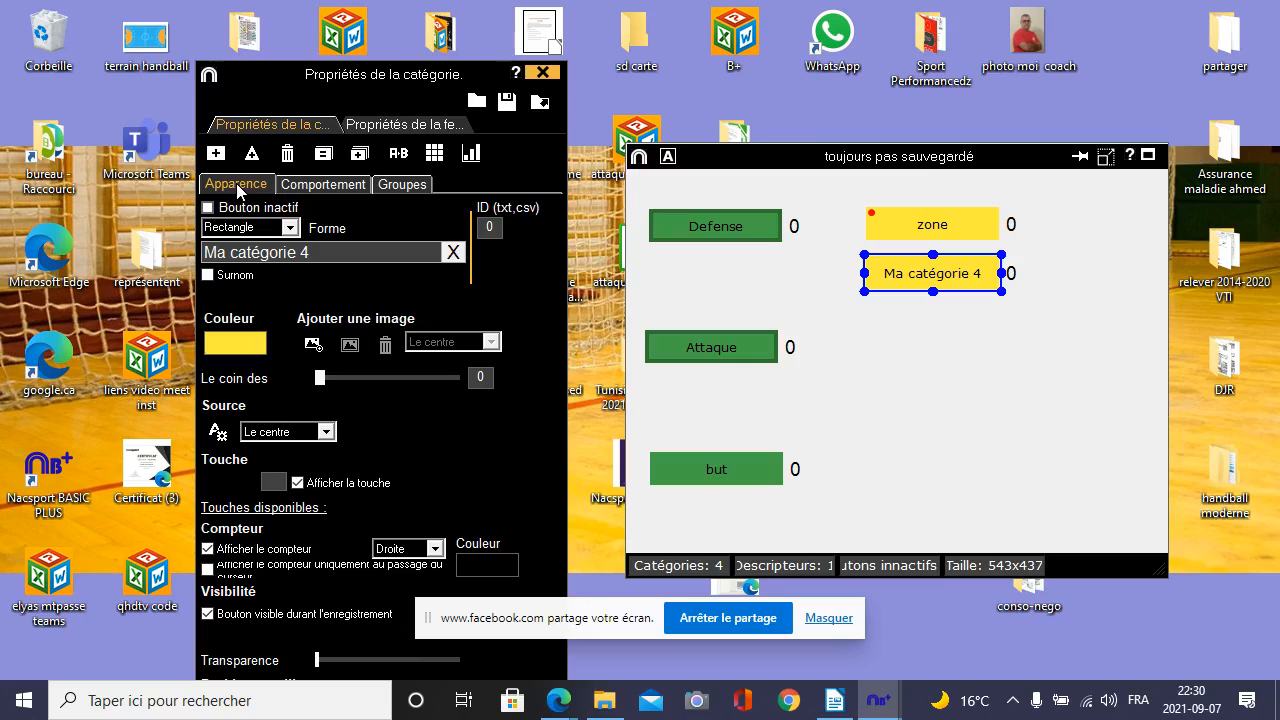
{"action": "left_click", "coordinate": [313, 250]}
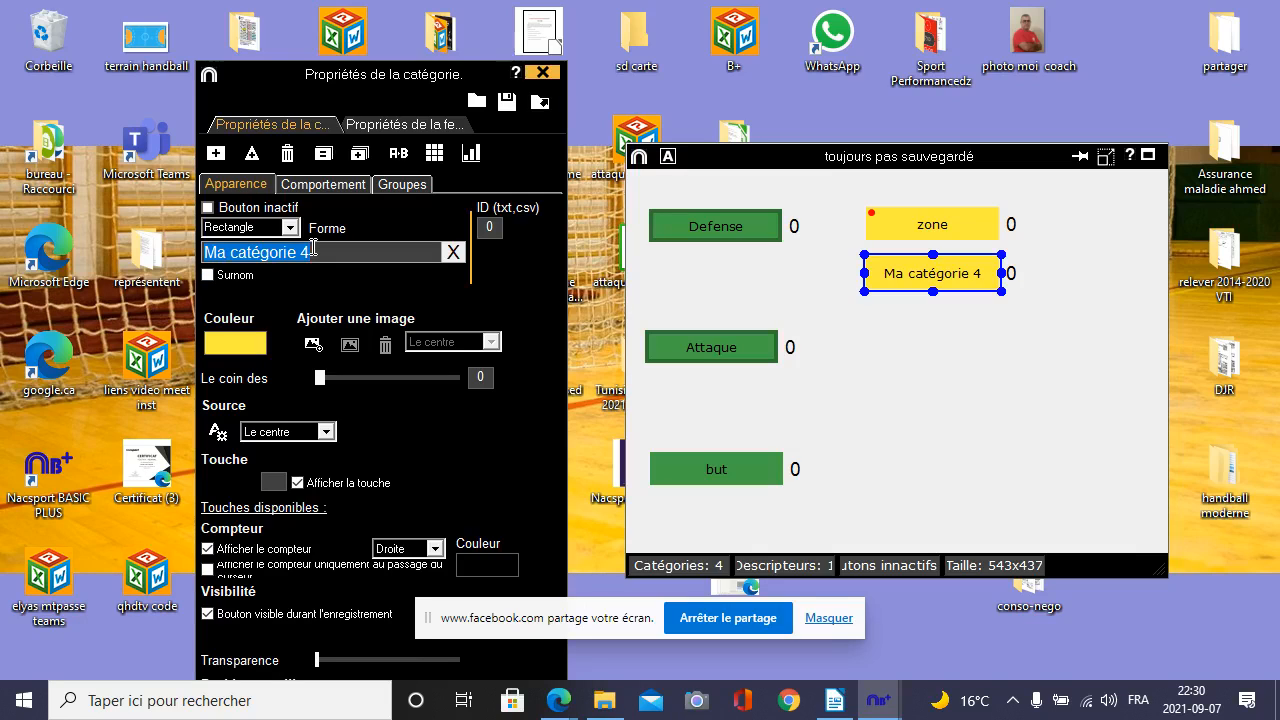
{"action": "key", "text": "BackSpace"}
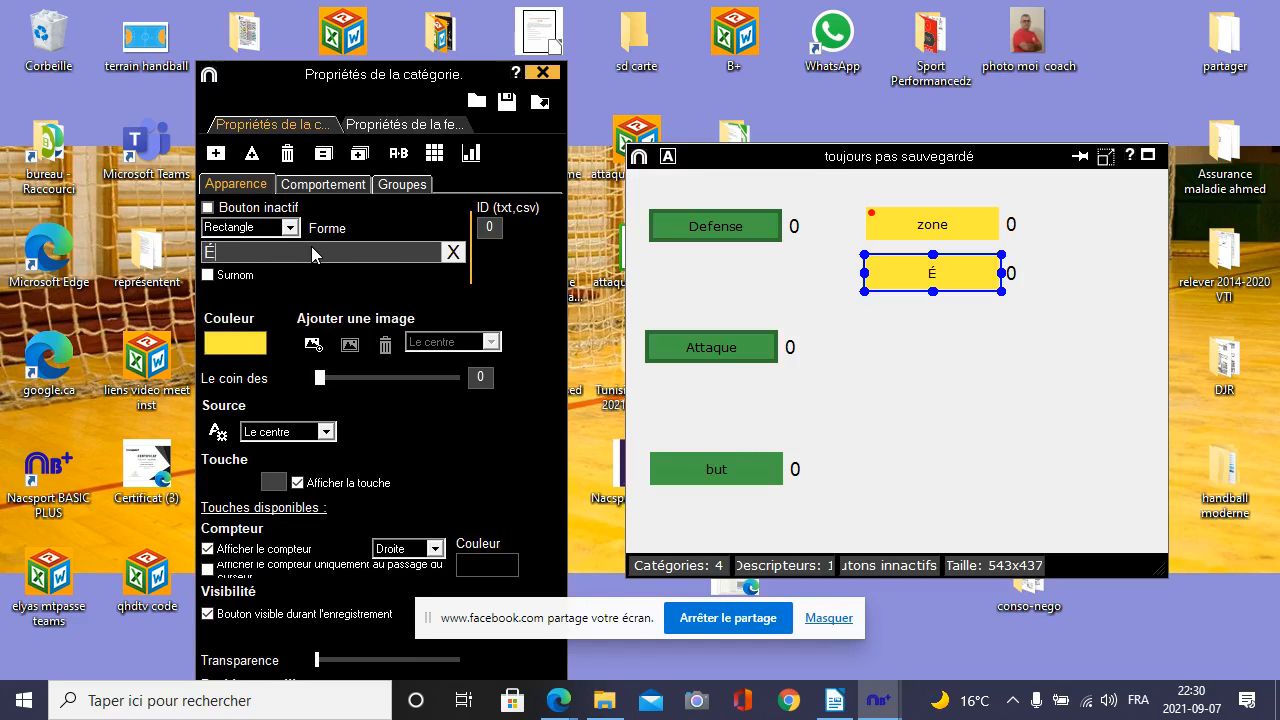
{"action": "type", "text": "Étagée"}
- Change the Étagée button from a category to a descriptor
{"action": "left_click", "coordinate": [321, 186]}
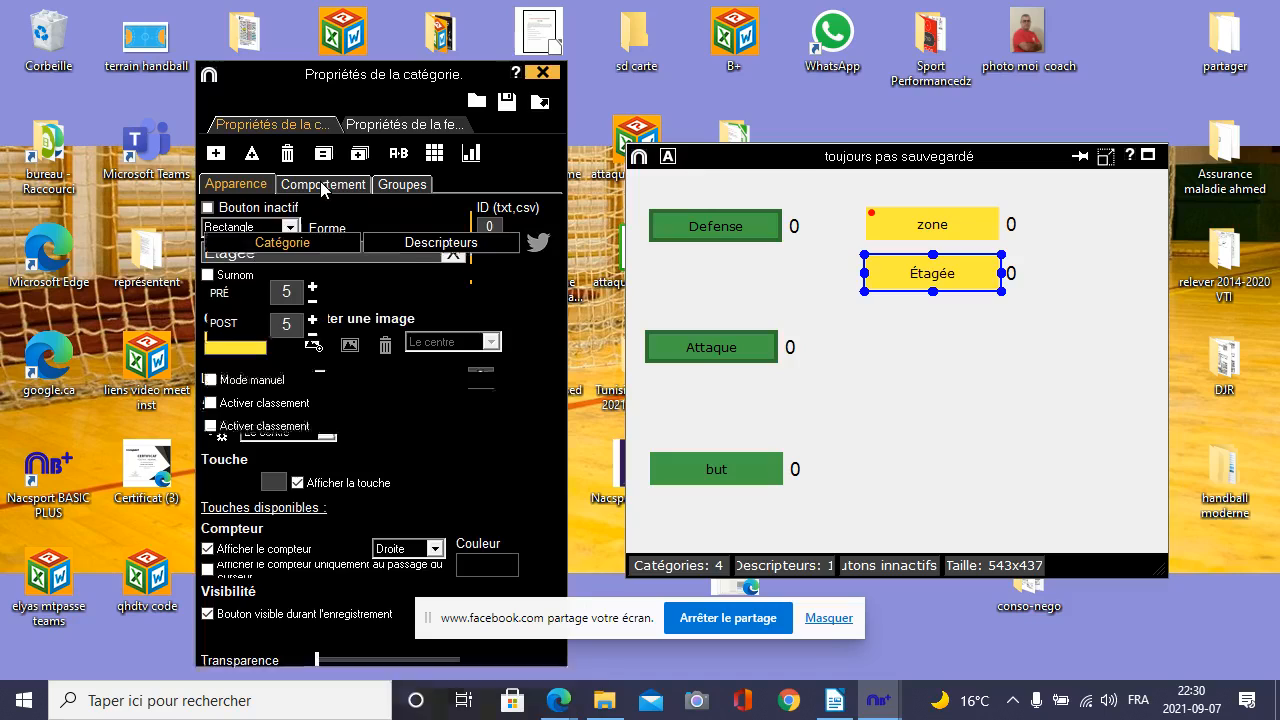
{"action": "left_click", "coordinate": [478, 244]}
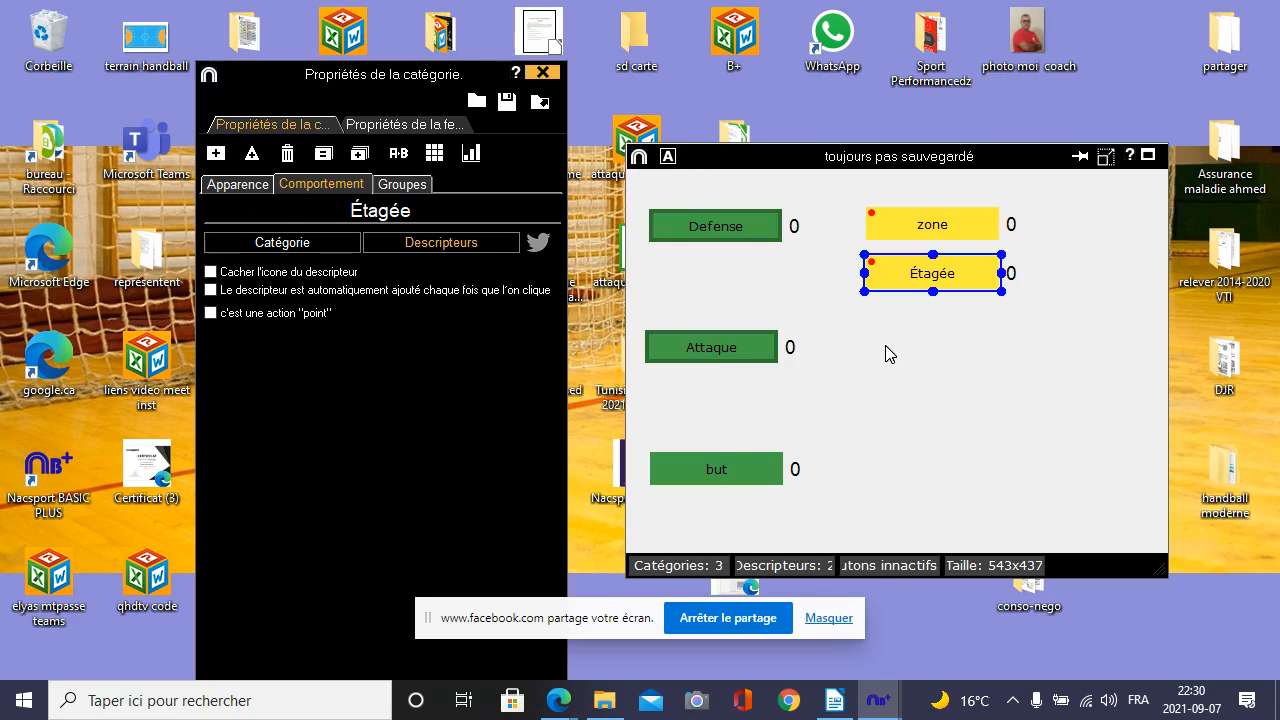
{"action": "left_click", "coordinate": [848, 347]}
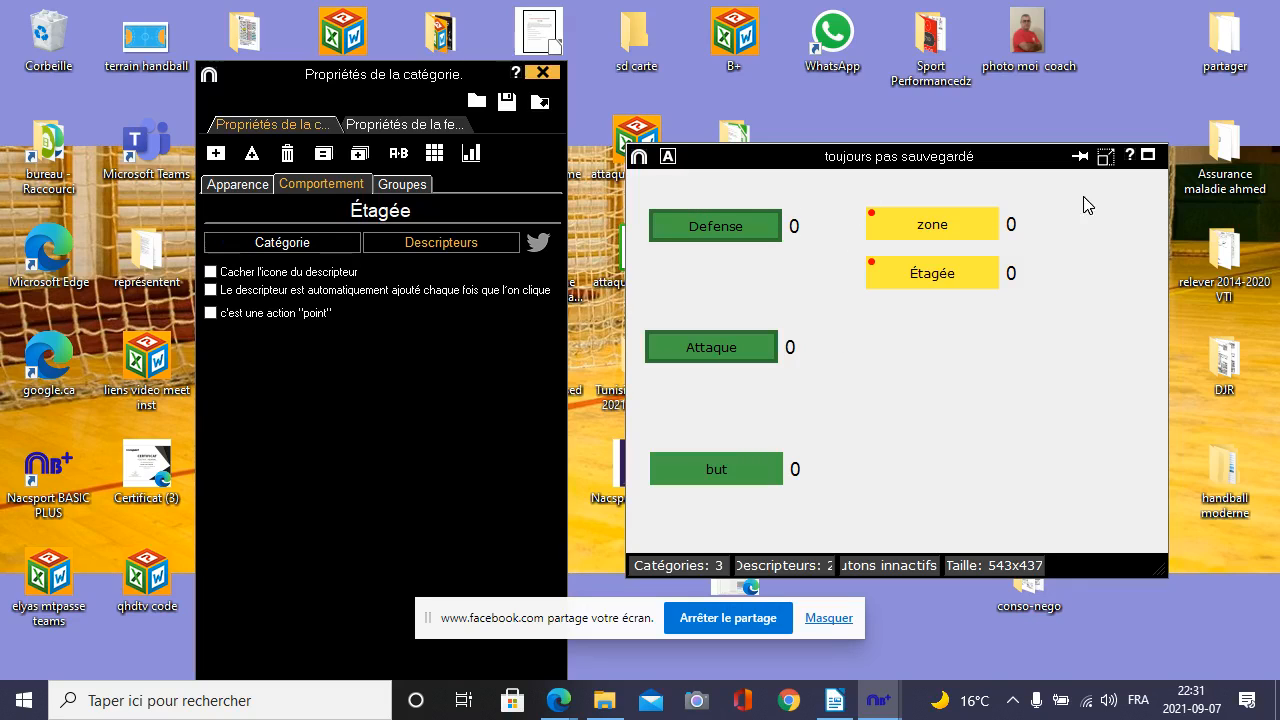
- Make the Étagée button an inactive button
{"action": "left_click", "coordinate": [237, 182]}
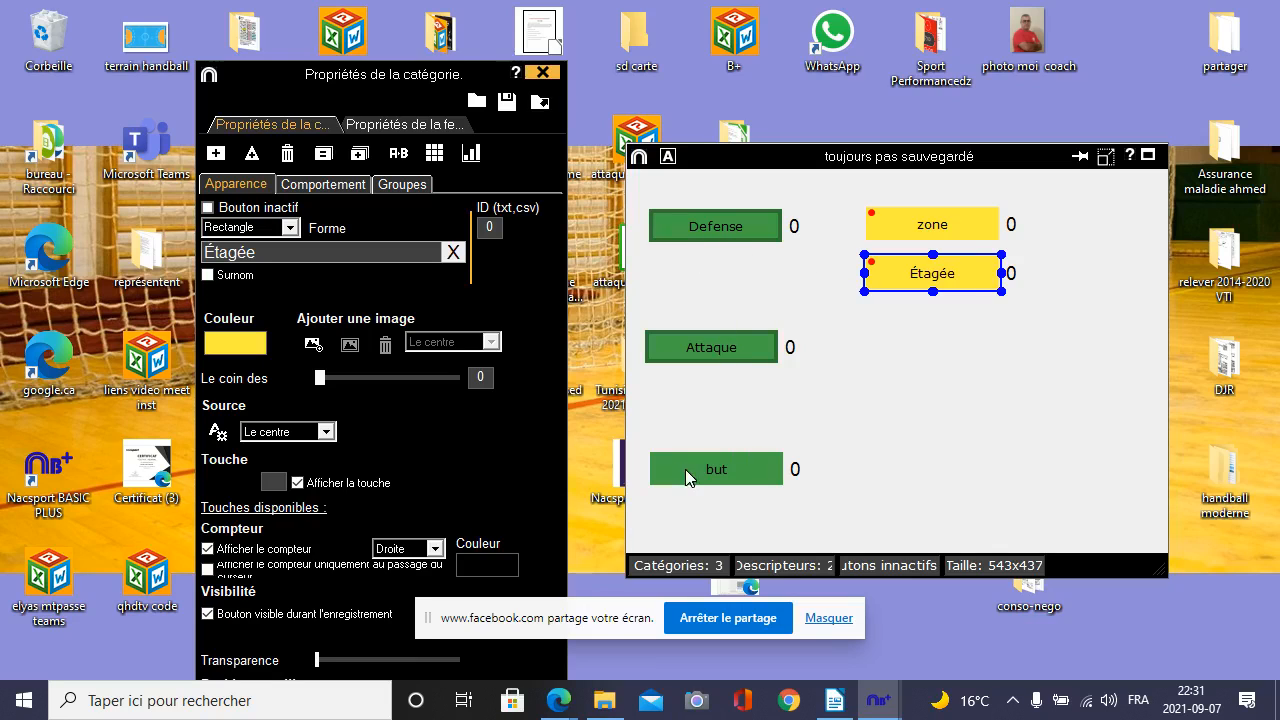
{"action": "left_click", "coordinate": [208, 208]}
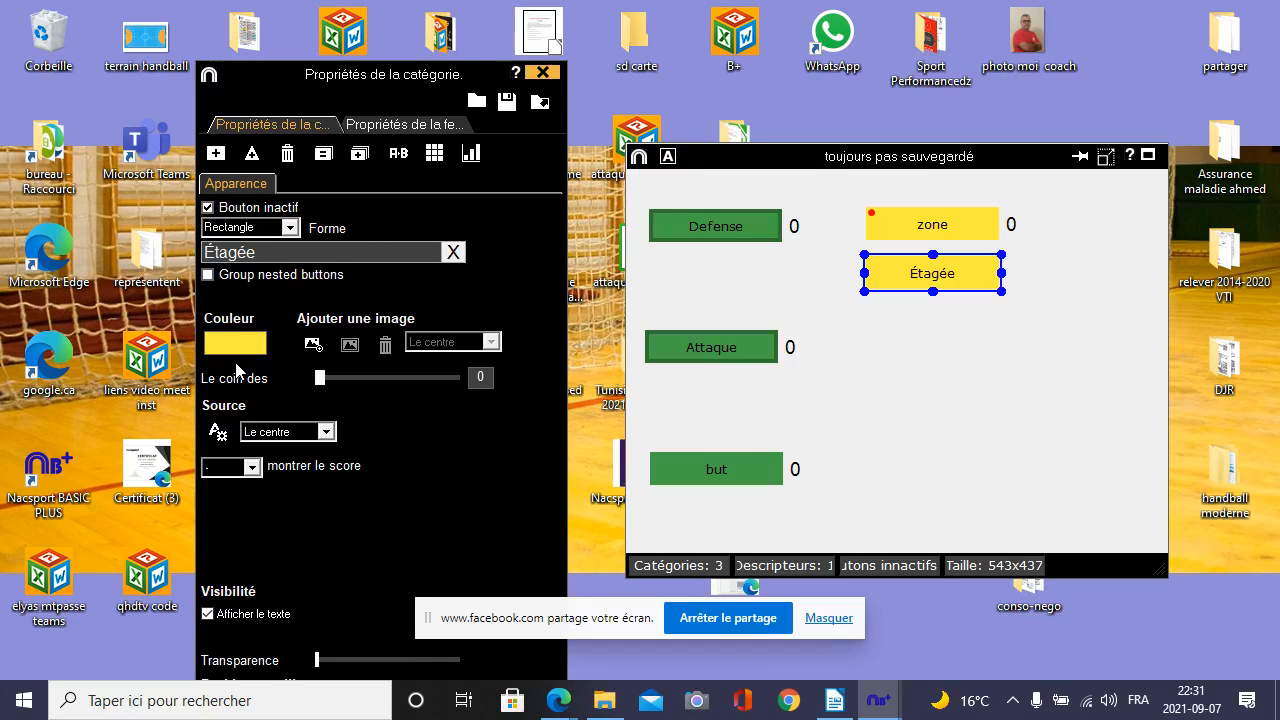
{"action": "left_click", "coordinate": [955, 320]}
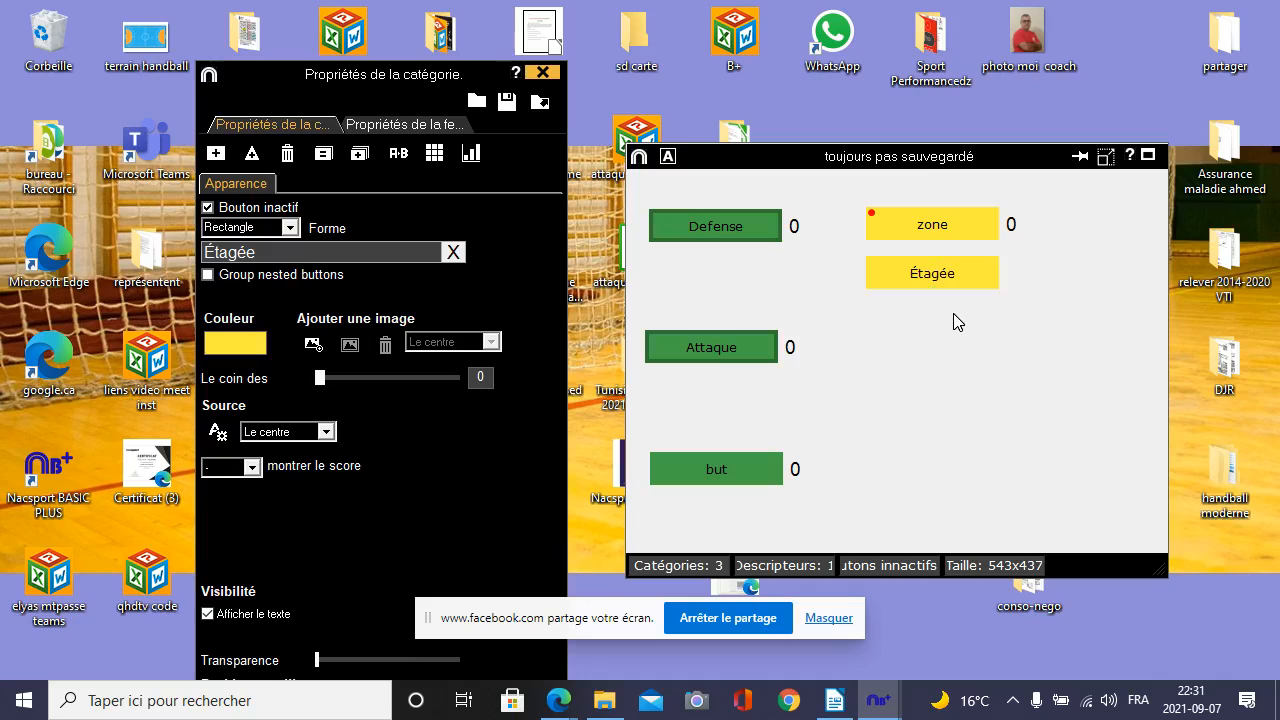
- Add another button below Étagée and colour it brown A0887E
{"action": "left_click", "coordinate": [215, 155]}
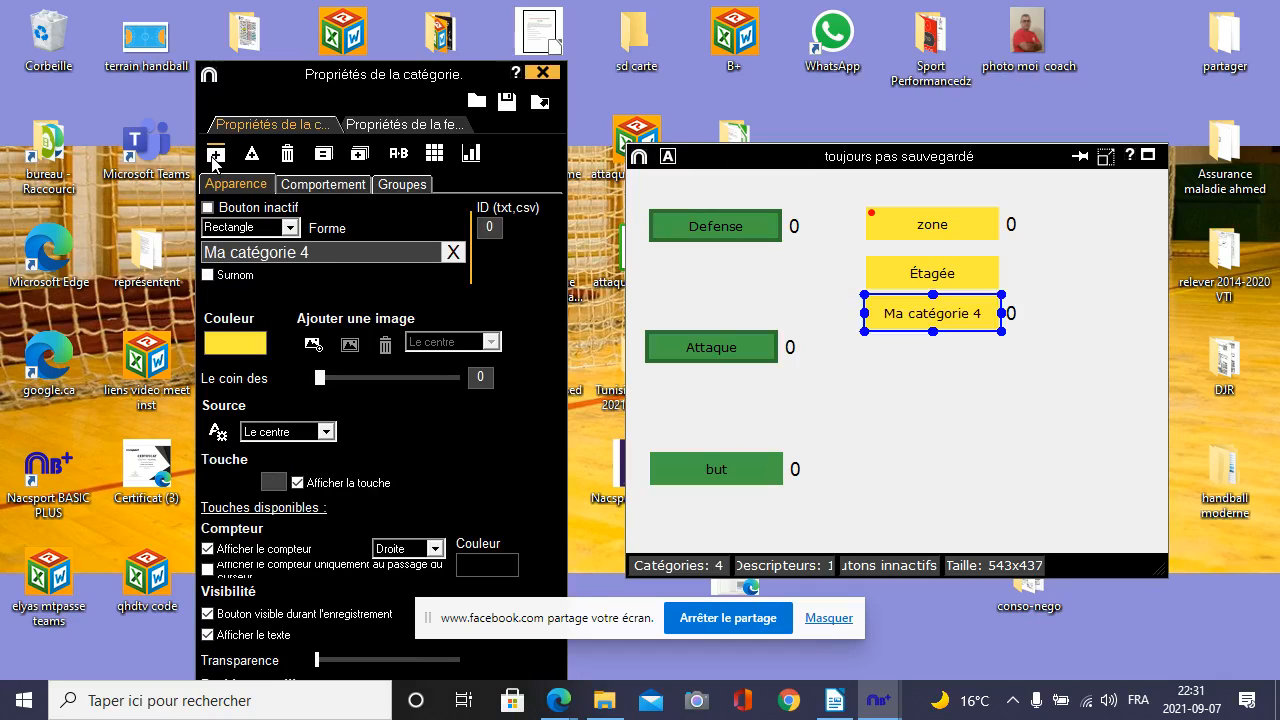
{"action": "left_click_drag", "start_coordinate": [941, 313], "coordinate": [940, 341]}
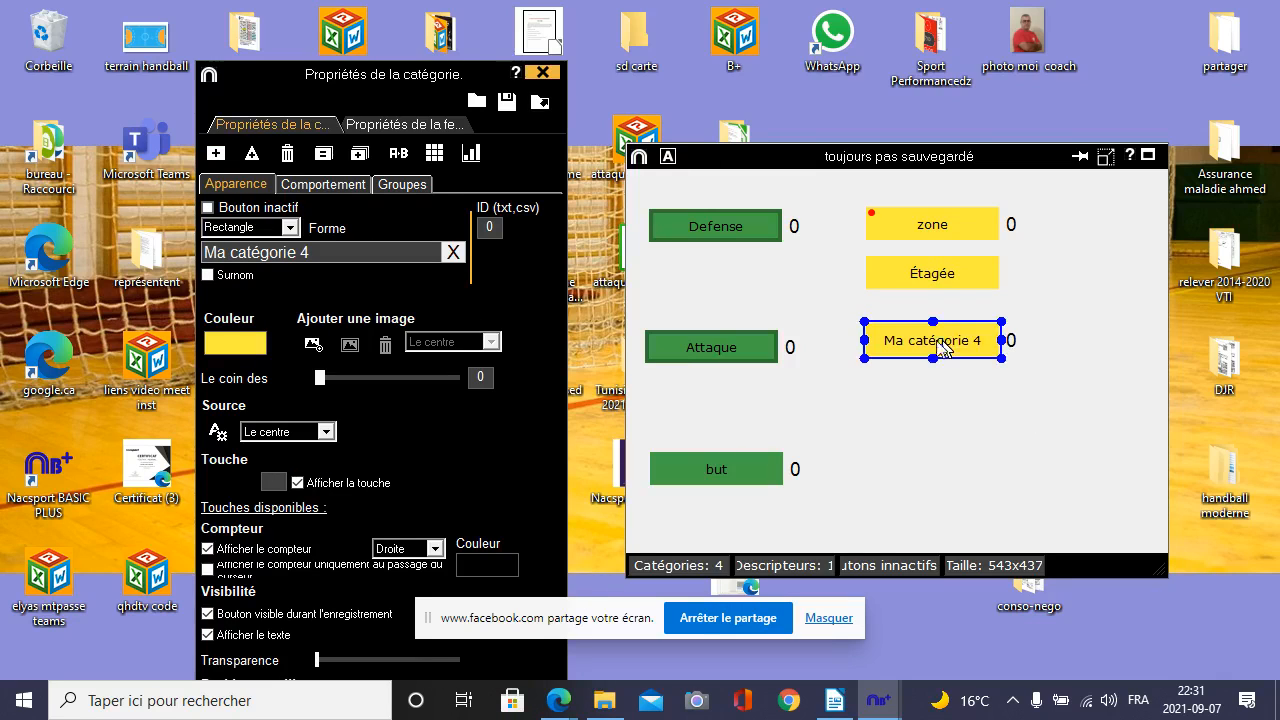
{"action": "left_click", "coordinate": [254, 350]}
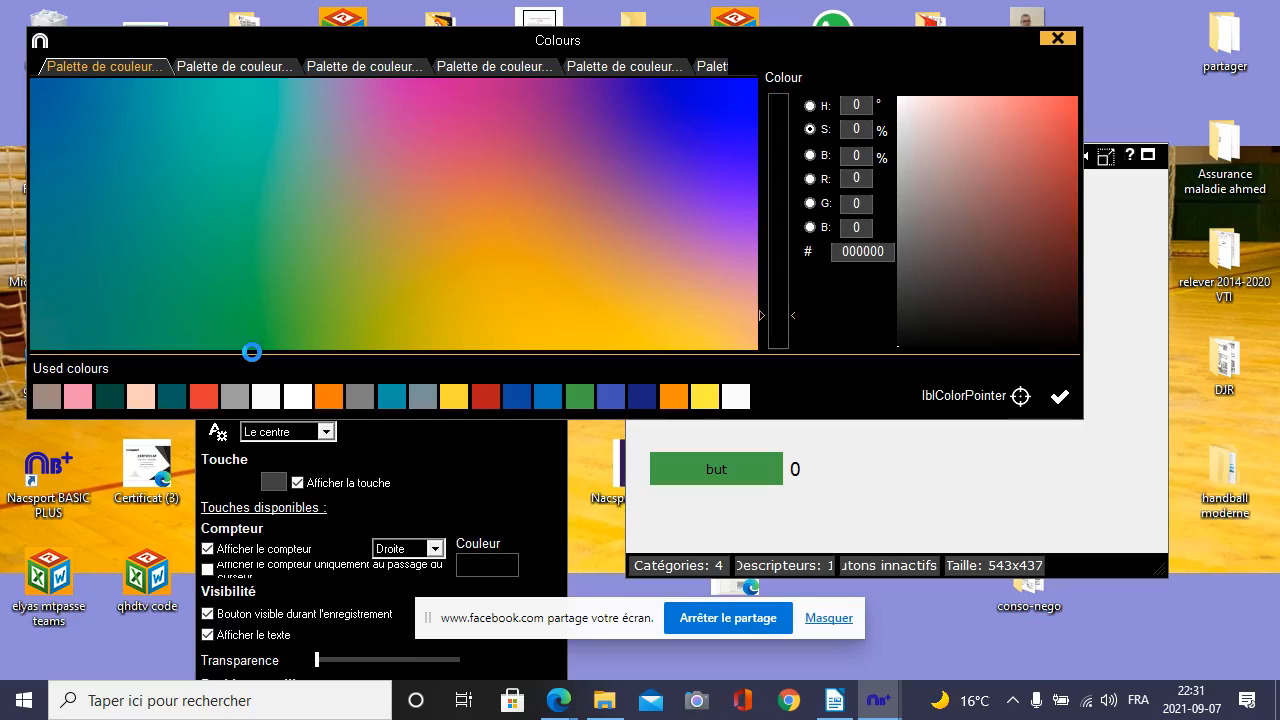
{"action": "left_click", "coordinate": [45, 402]}
{"action": "left_click", "coordinate": [1061, 399]}
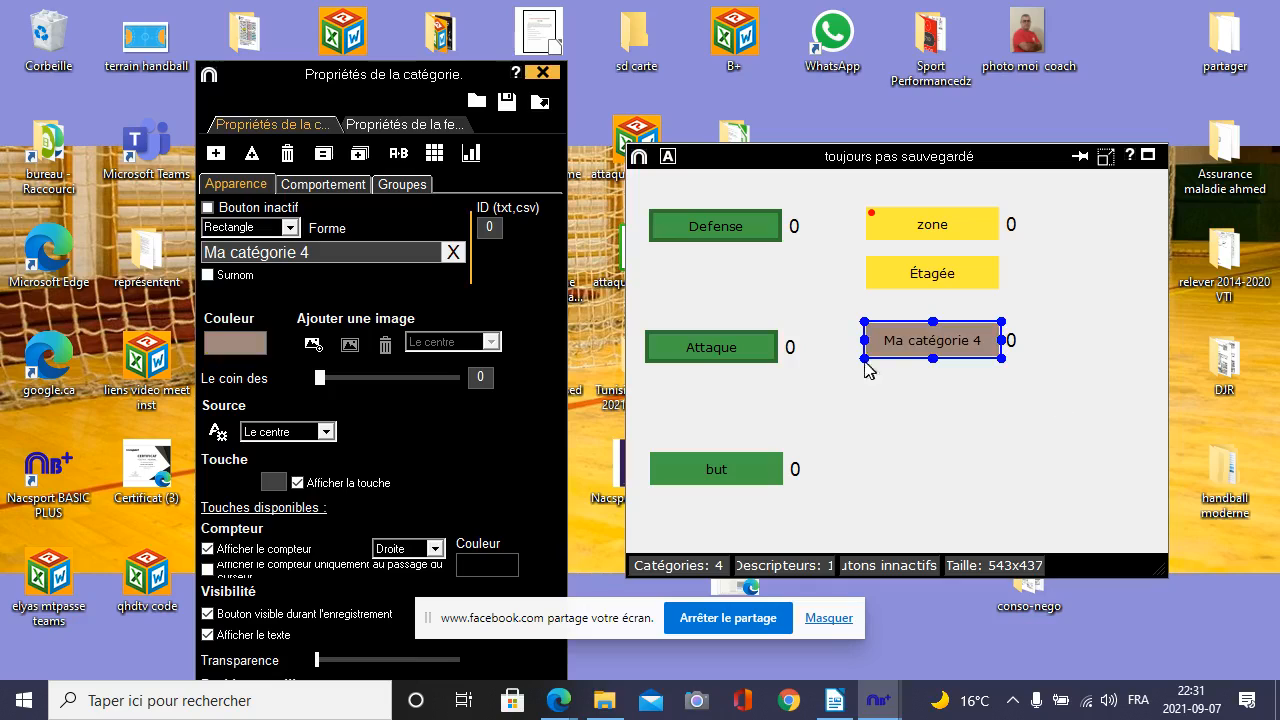
- Make the brown button inactive and stretch it into a tall rectangle reaching up to the zone button's lower edge
{"action": "left_click_drag", "start_coordinate": [930, 322], "coordinate": [934, 181]}
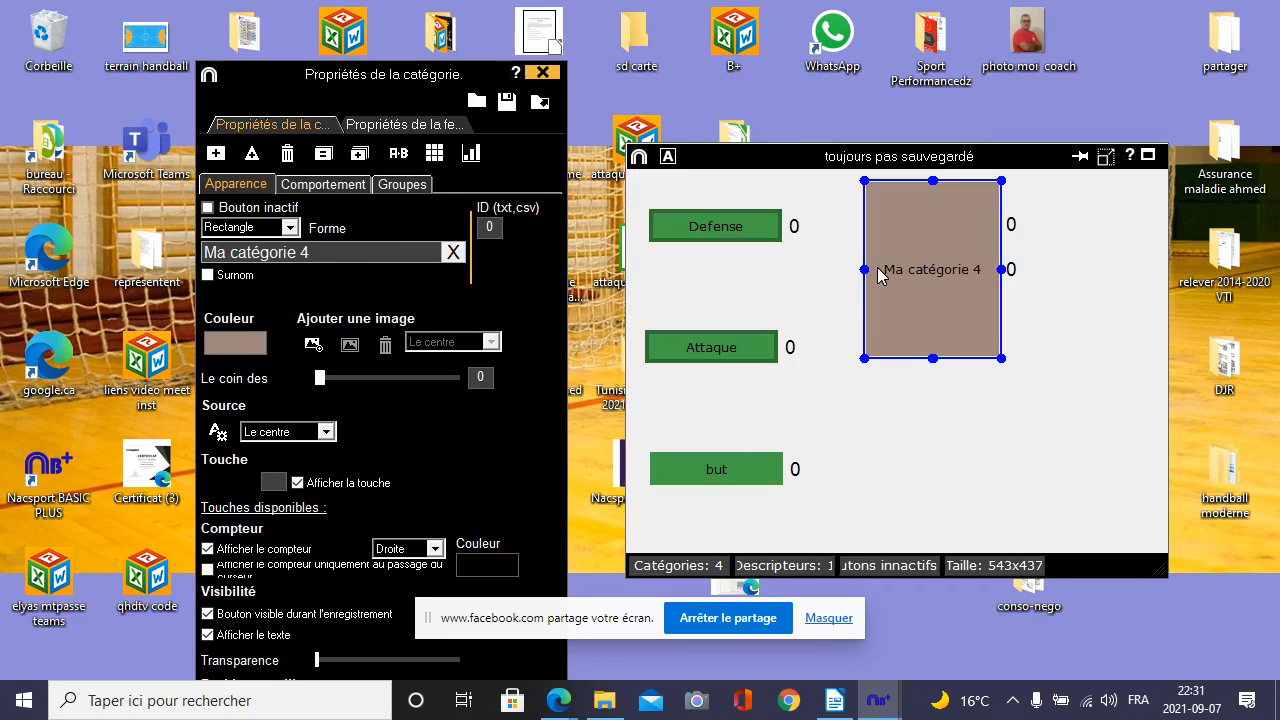
{"action": "left_click", "coordinate": [211, 207]}
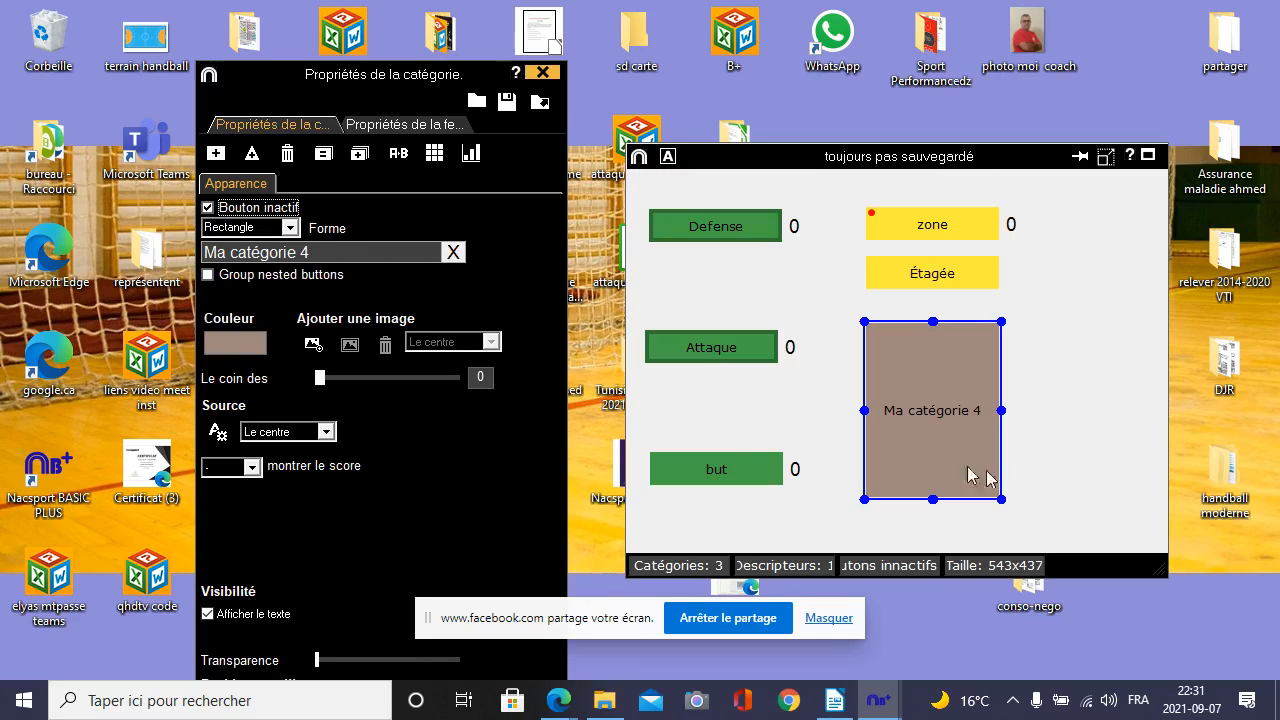
{"action": "left_click_drag", "start_coordinate": [935, 322], "coordinate": [933, 232]}
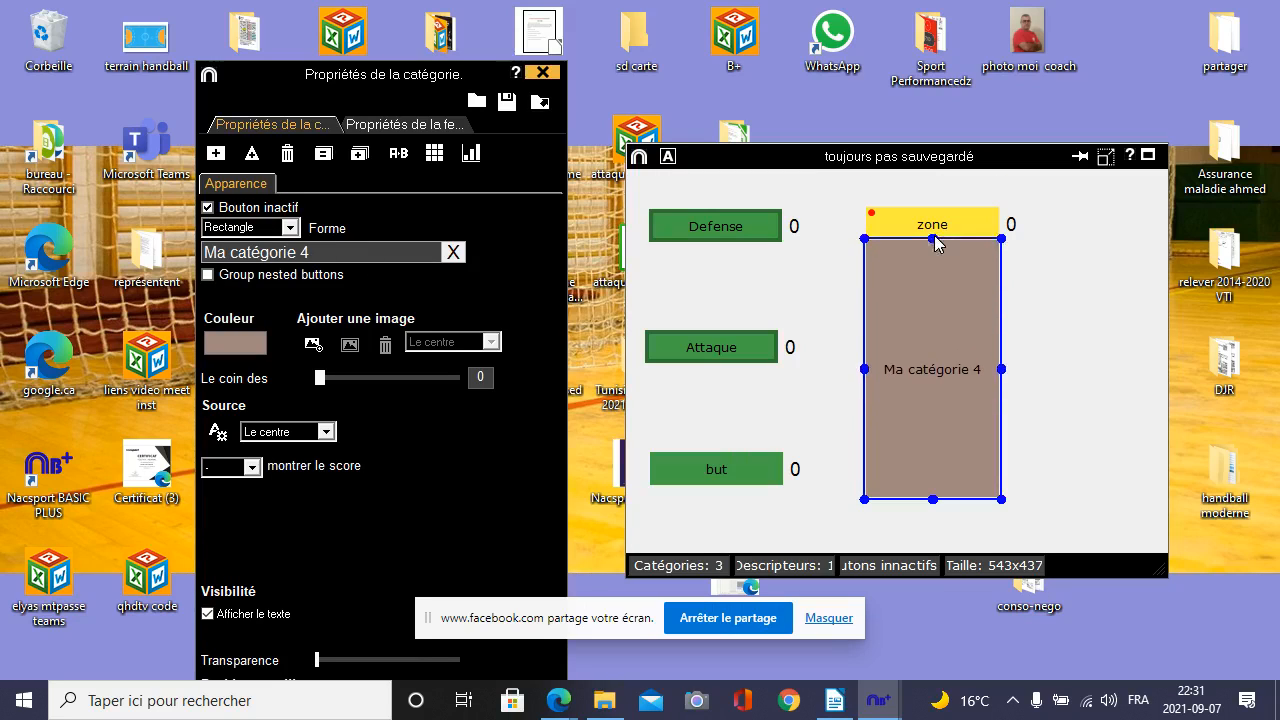
{"action": "left_click_drag", "start_coordinate": [947, 318], "coordinate": [956, 320]}
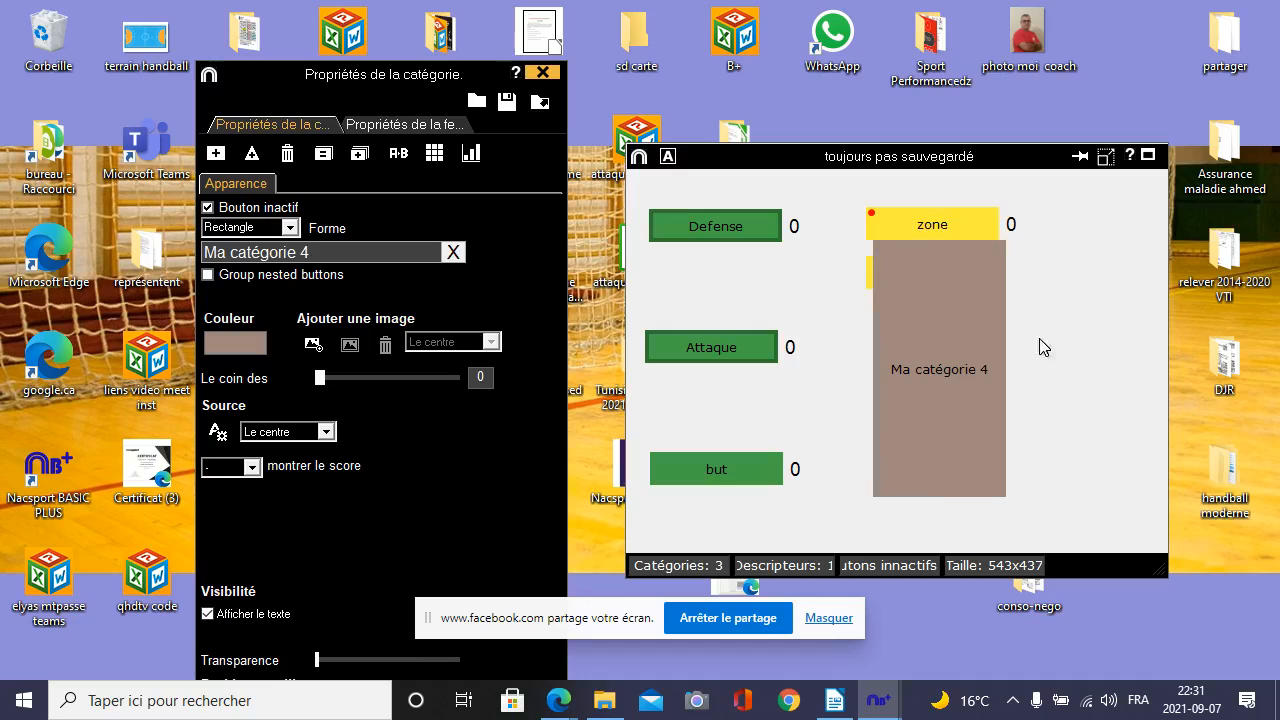
- Change the tall inactive rectangle's colour to grey 808080
{"action": "left_click", "coordinate": [965, 372]}
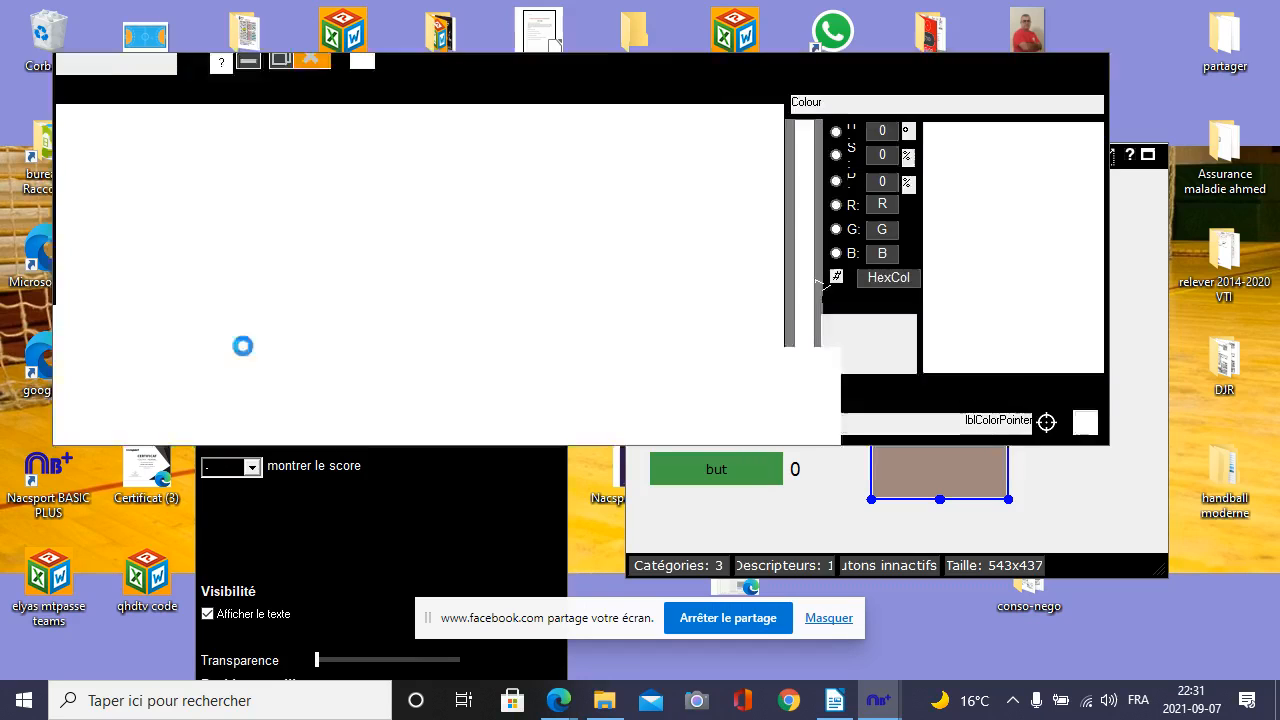
{"action": "left_click", "coordinate": [243, 346]}
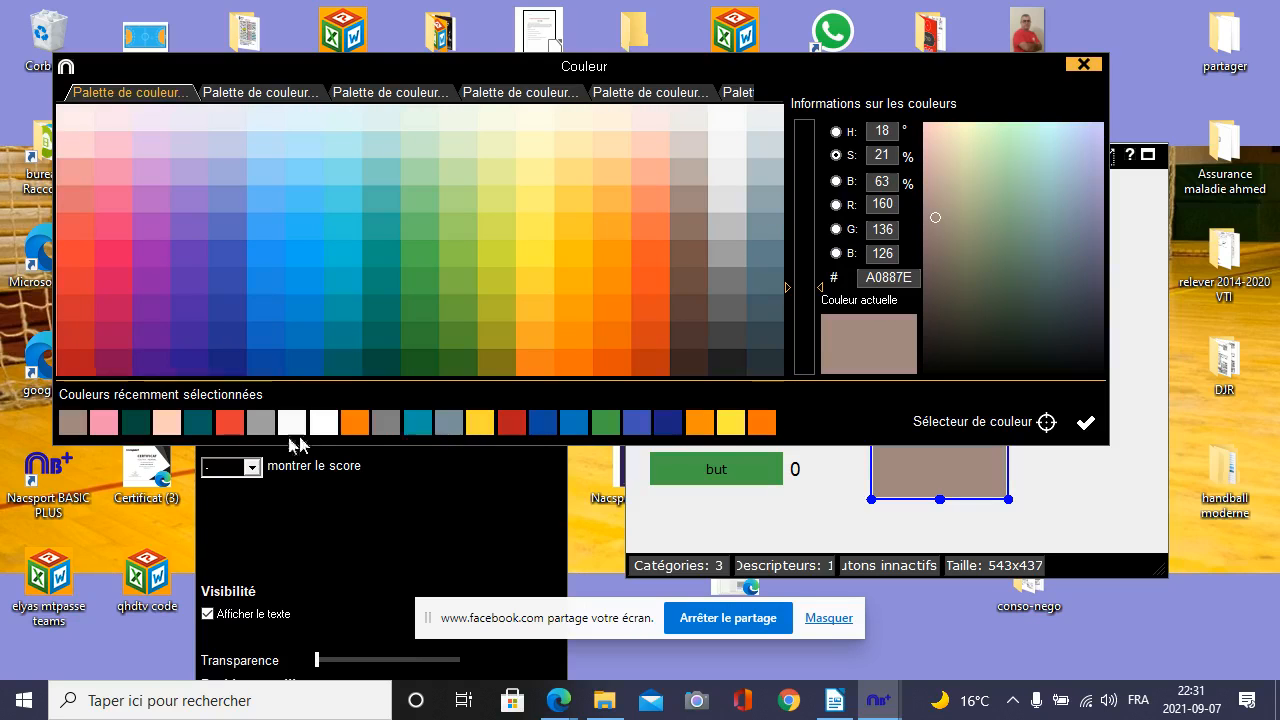
{"action": "left_click", "coordinate": [385, 425]}
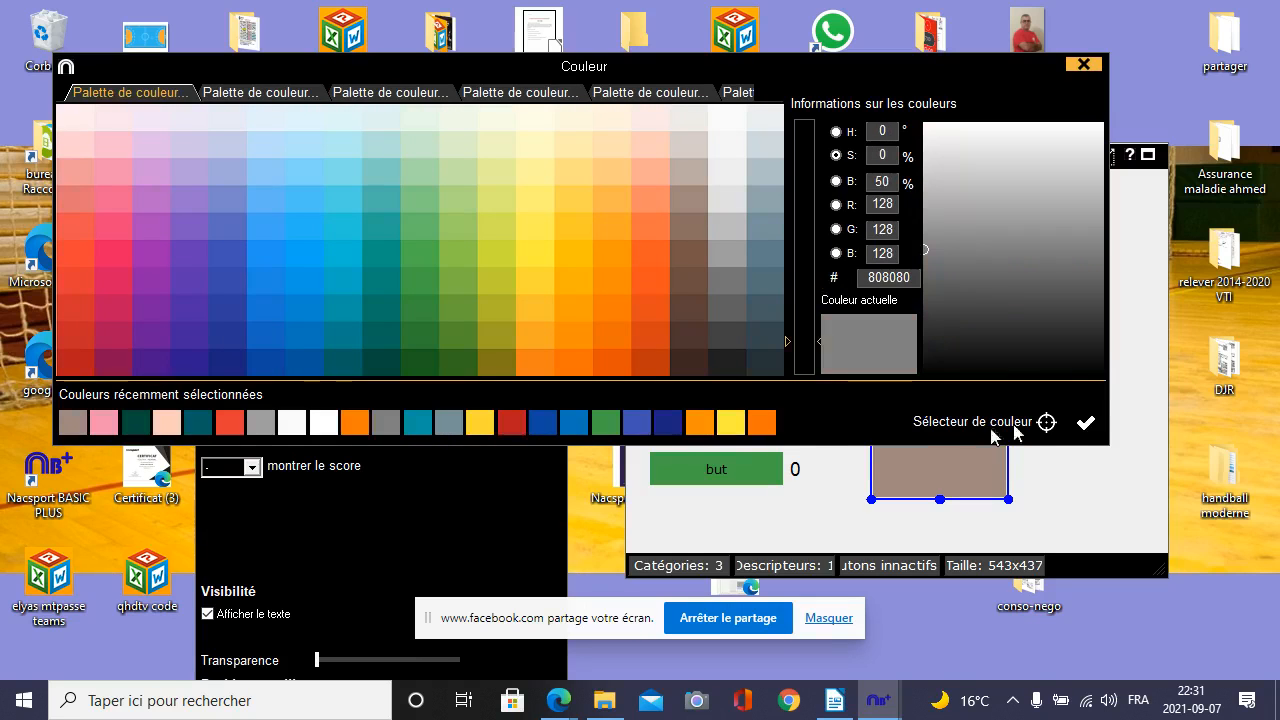
{"action": "left_click", "coordinate": [1086, 422]}
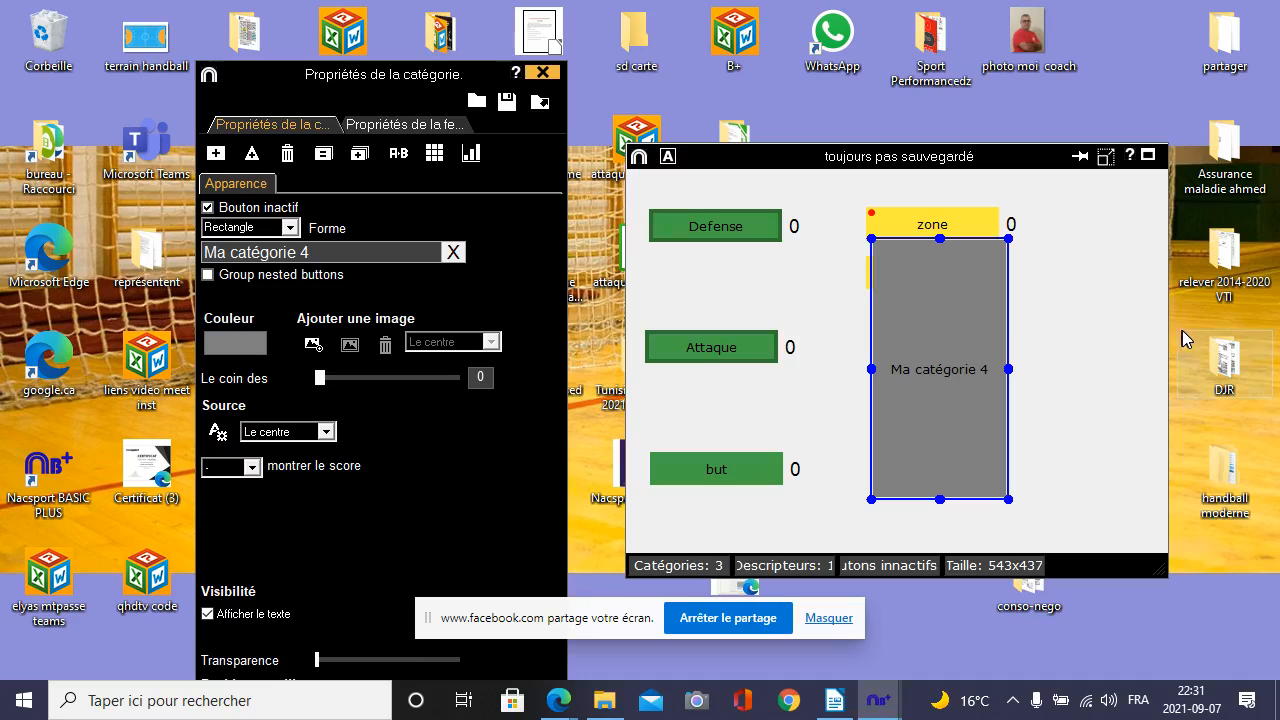
- Resize the grey rectangle into a wide background block around the Defense and zone buttons, ending above Attaque
{"action": "left_click_drag", "start_coordinate": [869, 371], "coordinate": [642, 275]}
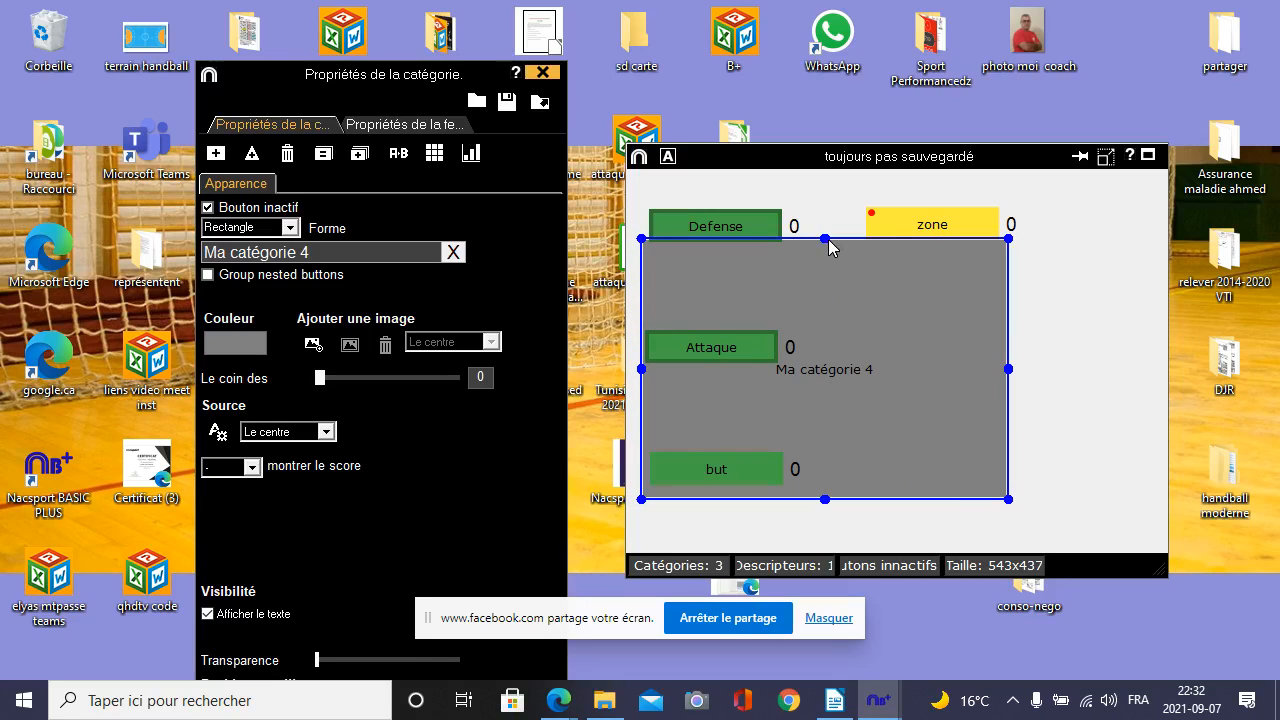
{"action": "left_click_drag", "start_coordinate": [825, 240], "coordinate": [811, 179]}
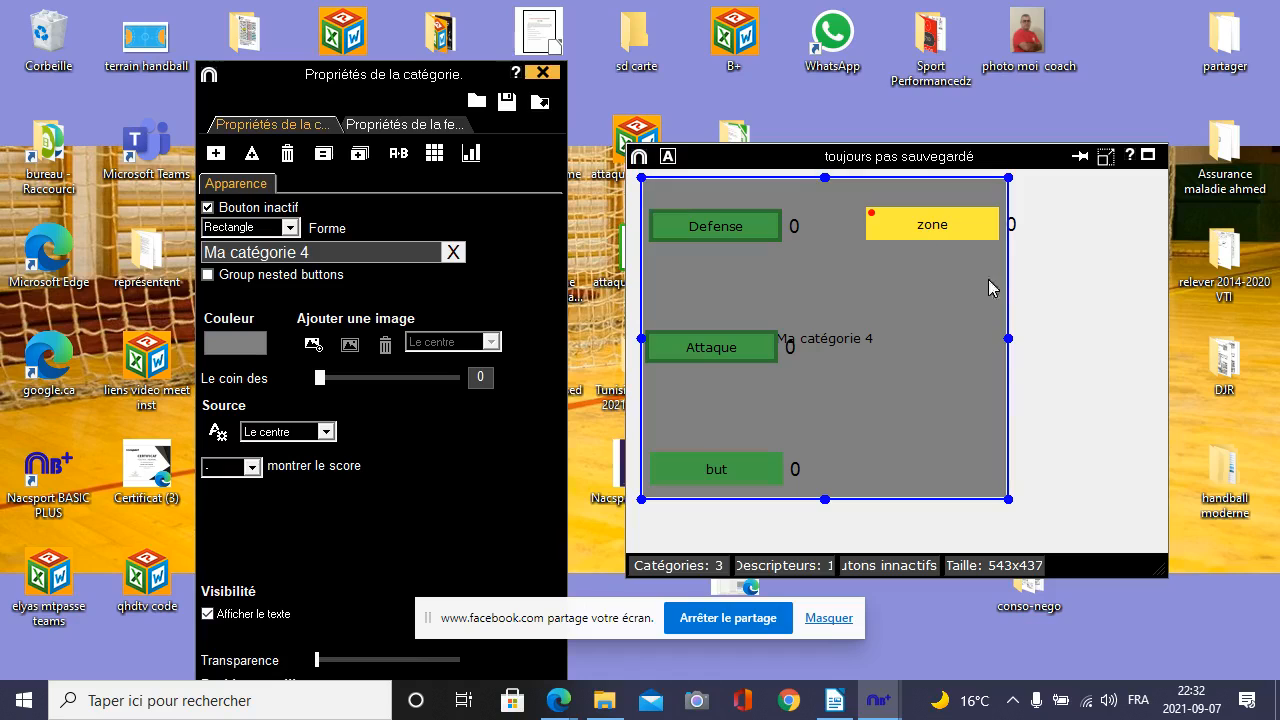
{"action": "left_click_drag", "start_coordinate": [1008, 340], "coordinate": [1041, 460]}
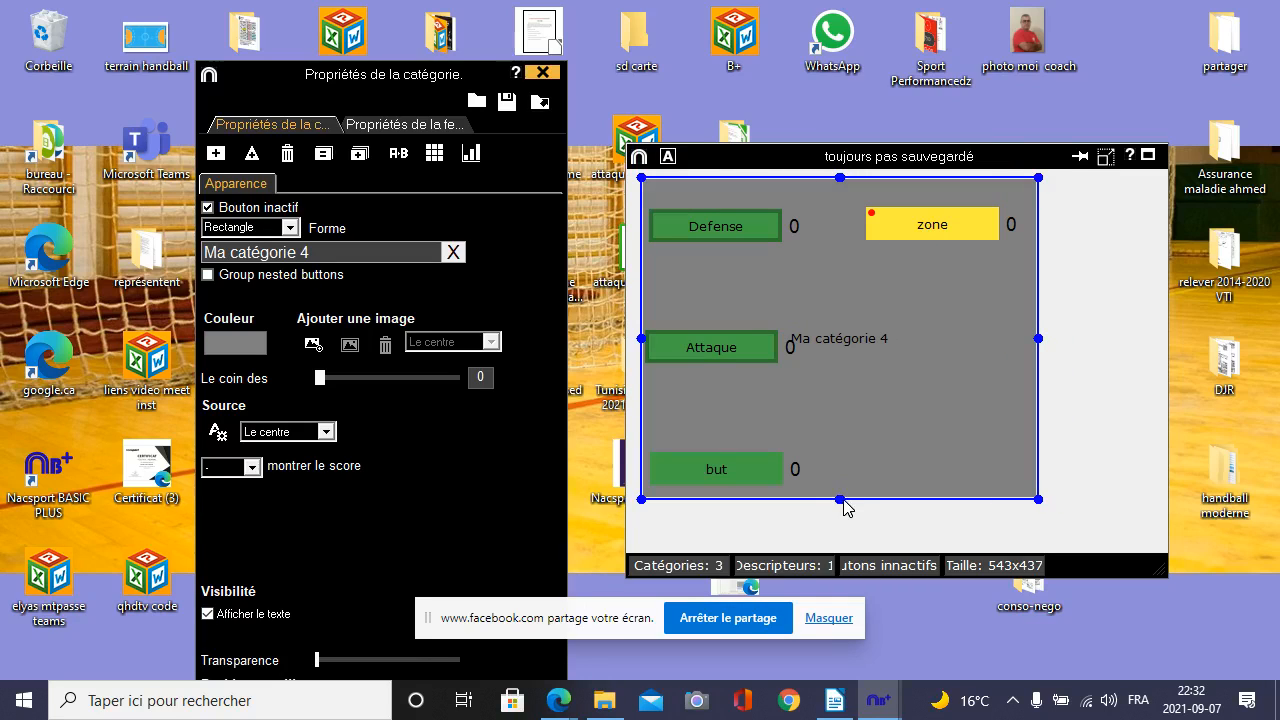
{"action": "left_click_drag", "start_coordinate": [843, 500], "coordinate": [842, 315]}
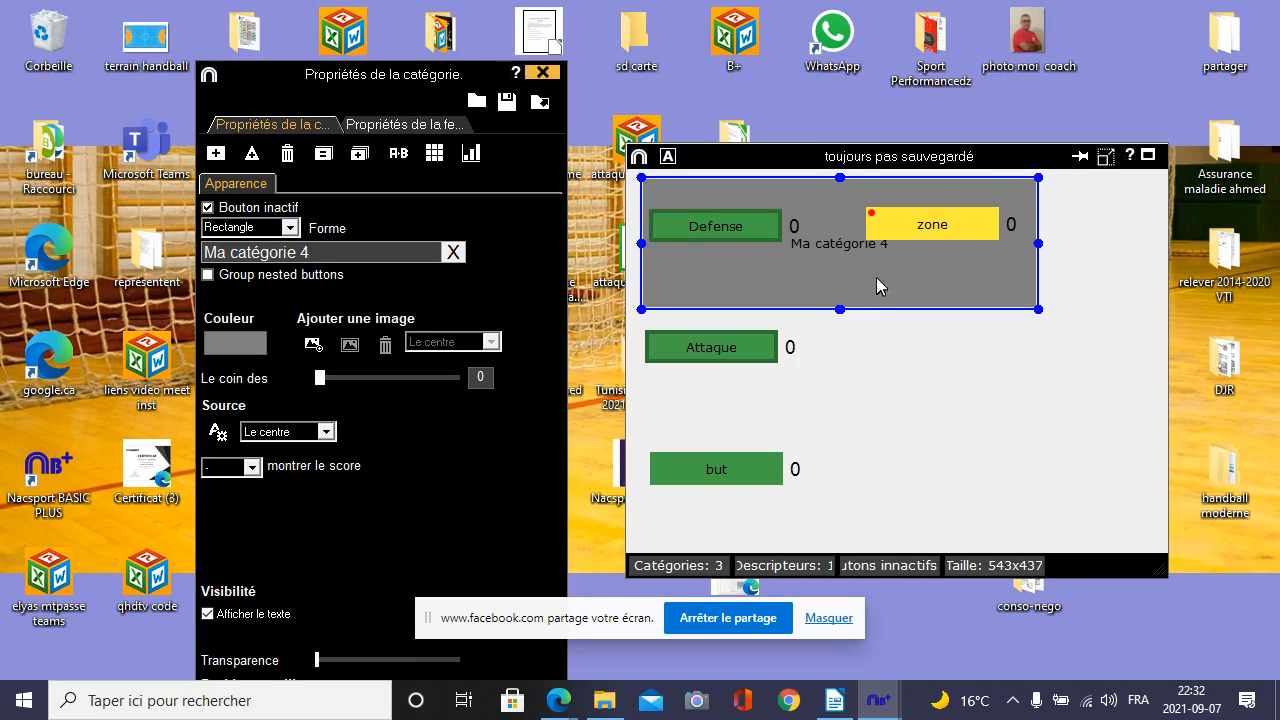
- Rename the grey background block Déf and move it clear of the Étagée button, to the area beside Attaque and but
{"action": "triple_click", "coordinate": [348, 256]}
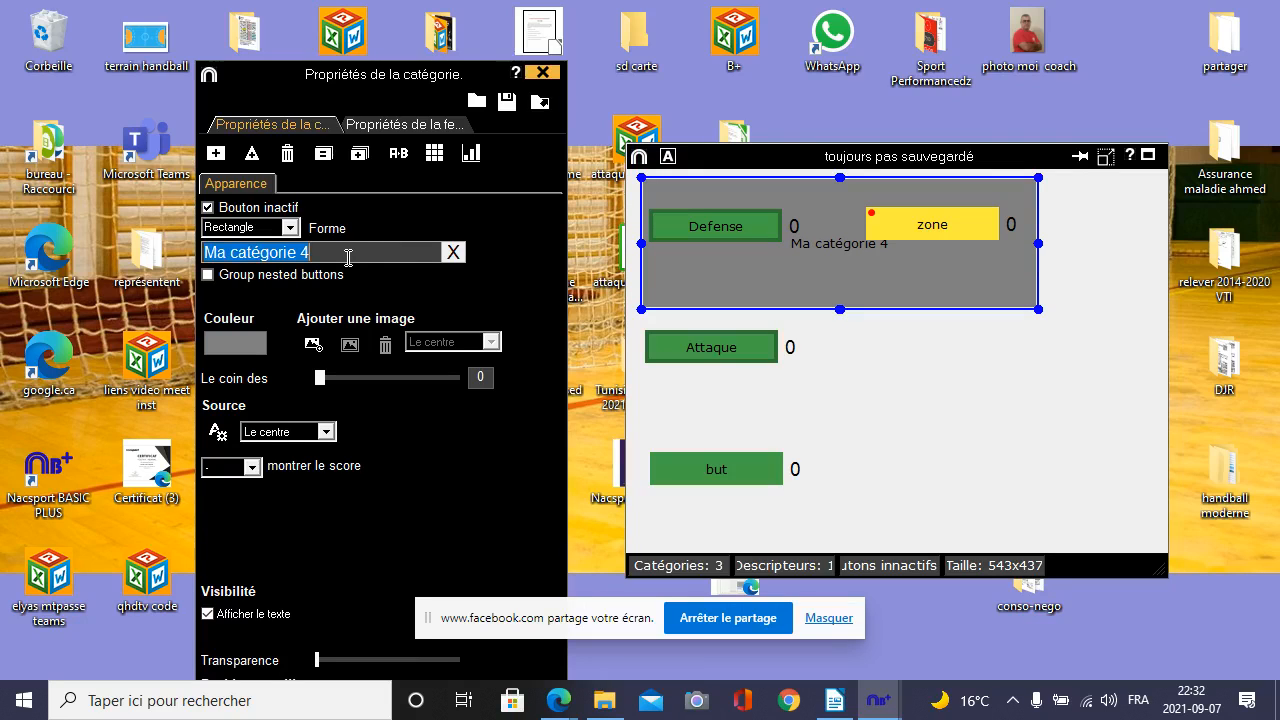
{"action": "key", "text": "BackSpace"}
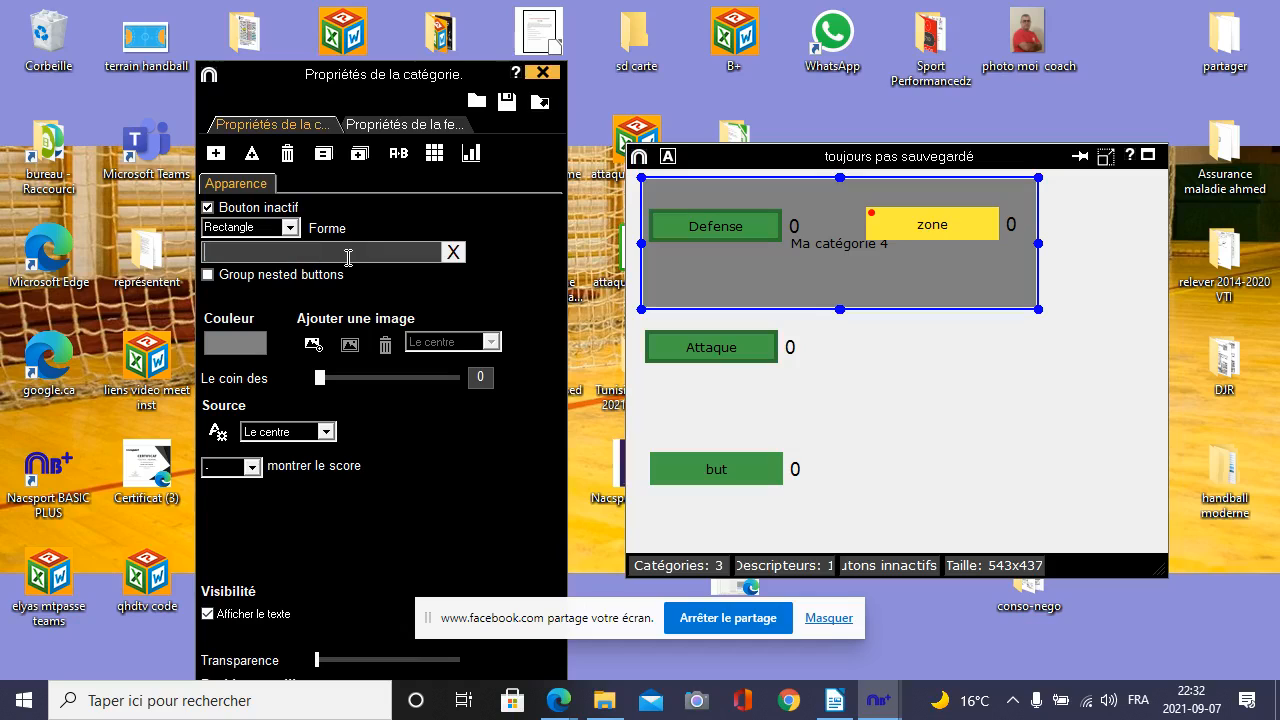
{"action": "type", "text": "D"}
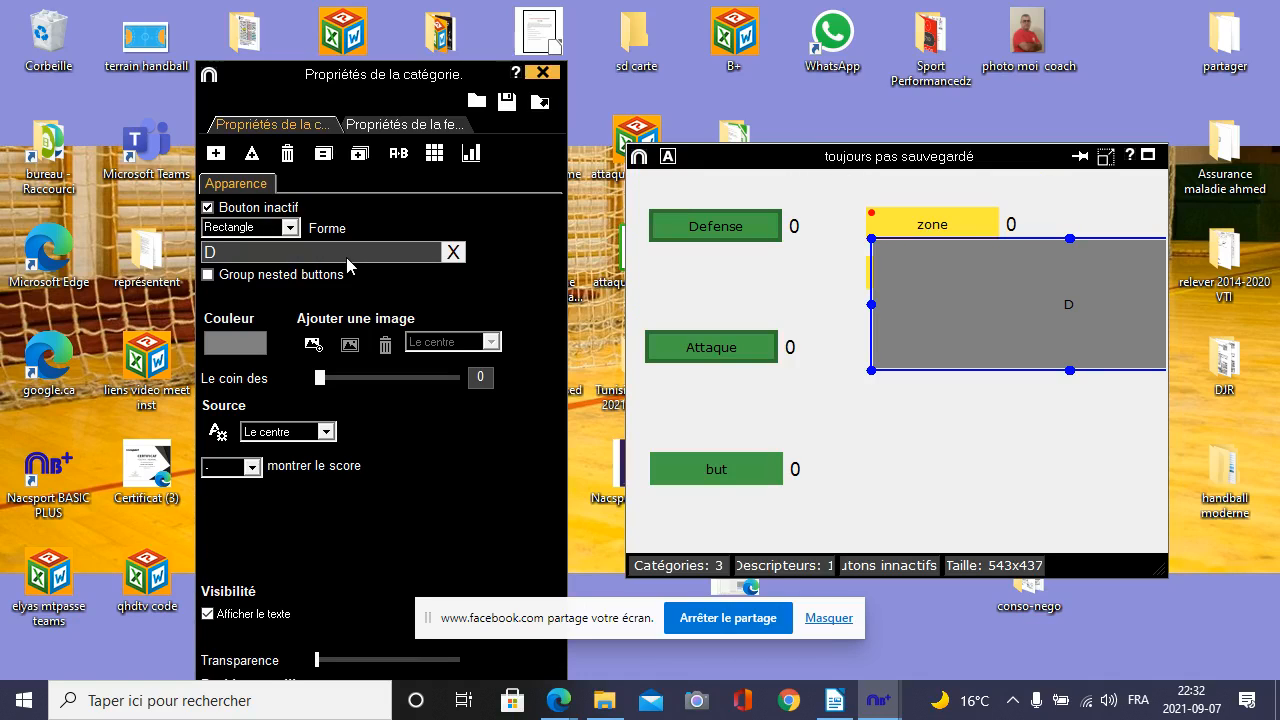
{"action": "type", "text": "éf"}
{"action": "left_click", "coordinate": [1074, 420]}
{"action": "left_click_drag", "start_coordinate": [1013, 285], "coordinate": [949, 392]}
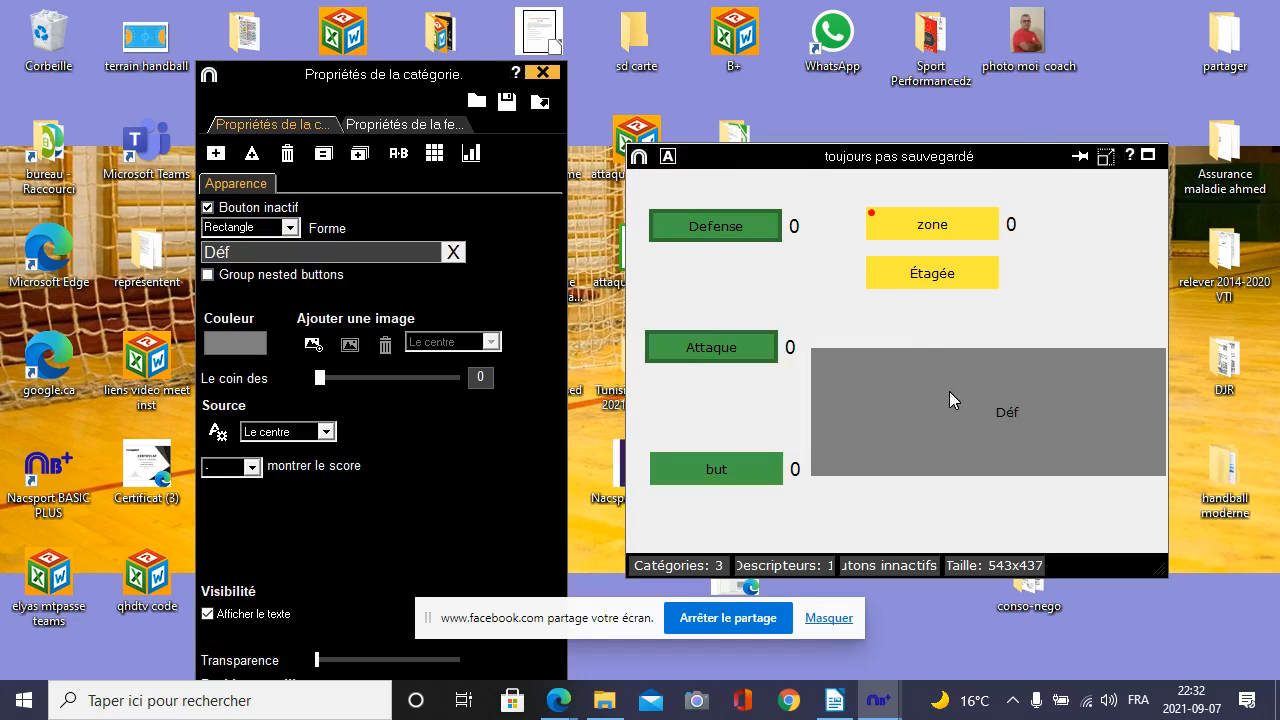
- Make the inactive Étagée button active and set its behaviour to descriptor
{"action": "left_click", "coordinate": [887, 281]}
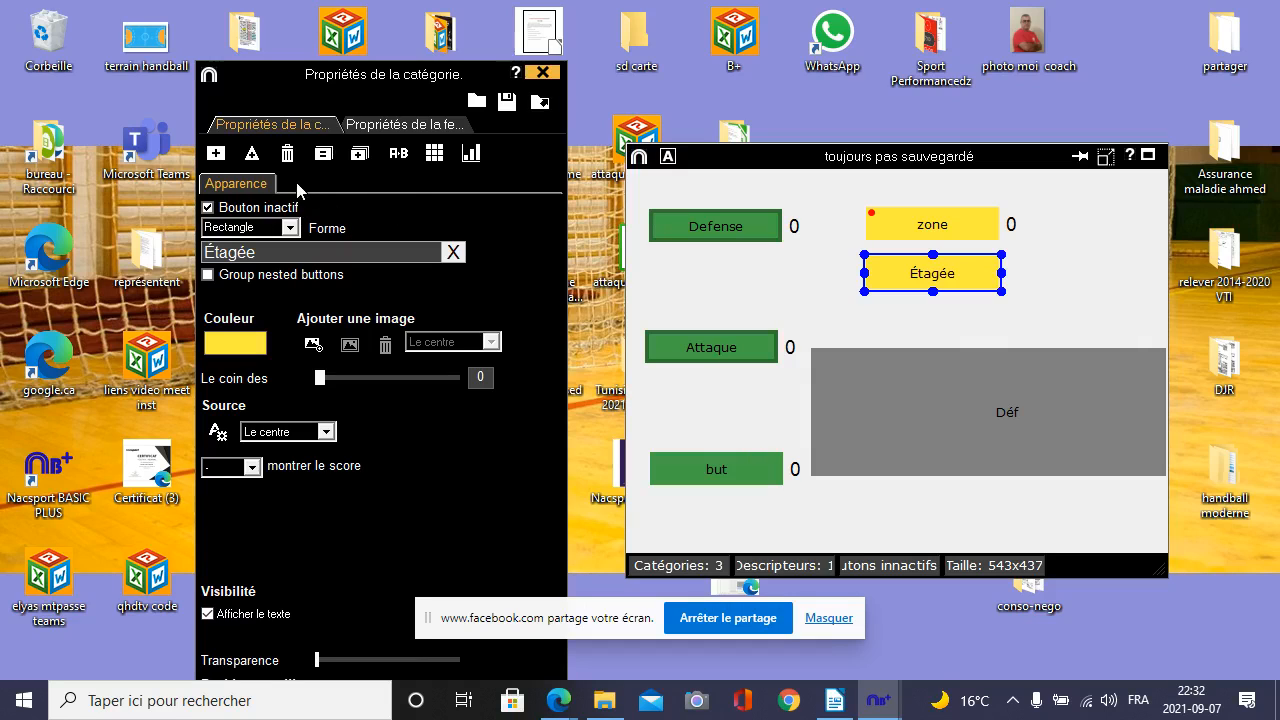
{"action": "left_click", "coordinate": [209, 208]}
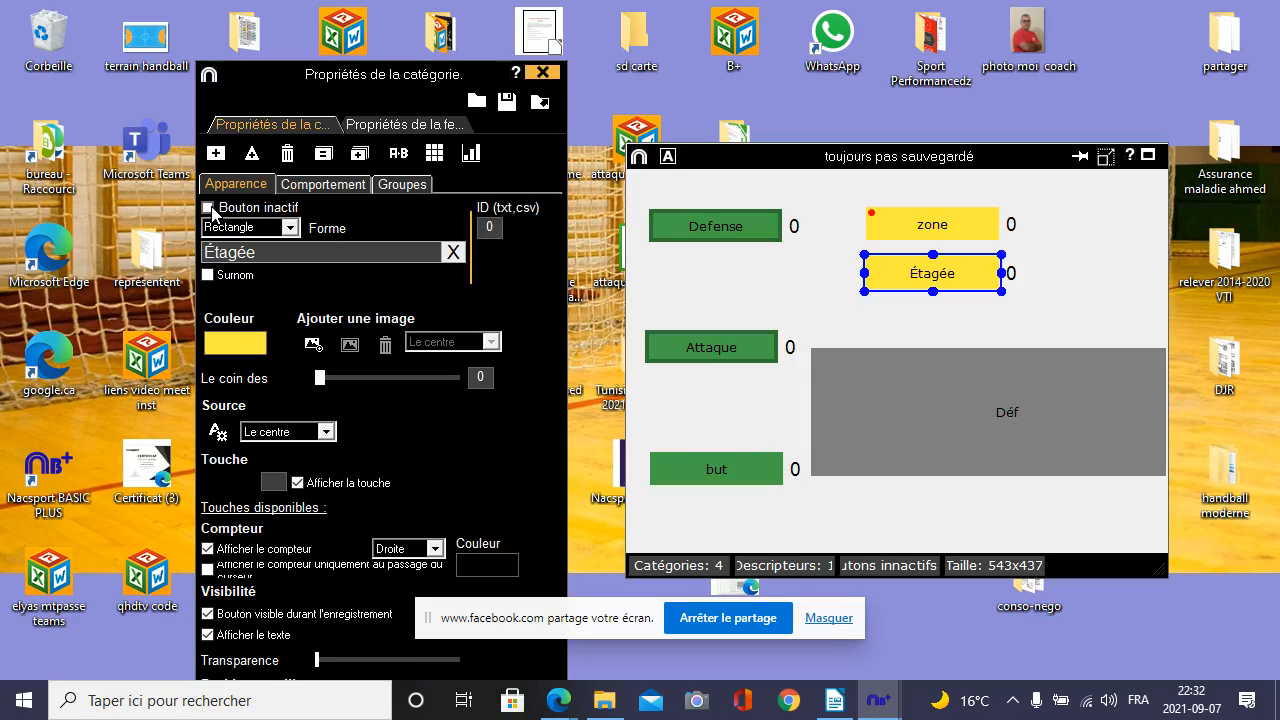
{"action": "left_click", "coordinate": [323, 185]}
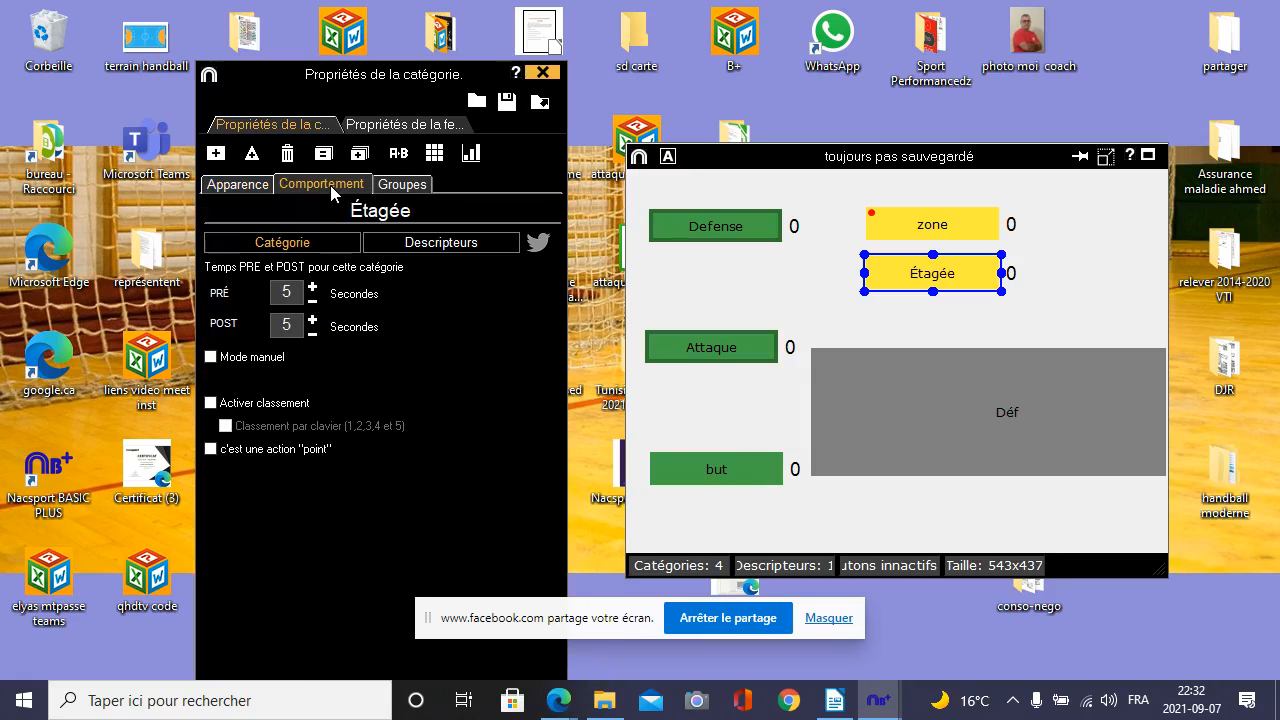
{"action": "left_click", "coordinate": [443, 245]}
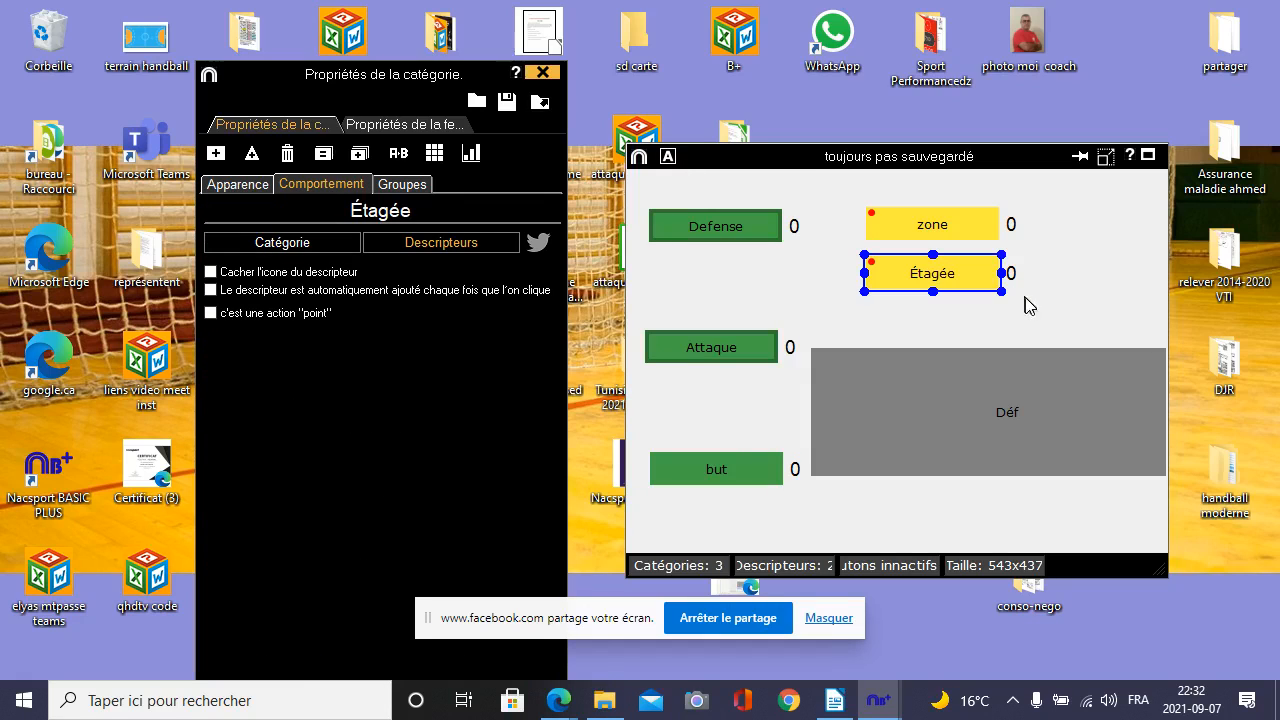
- Move the Déf background block back behind the Defense and zone buttons, with Étagée shifted lower
{"action": "left_click", "coordinate": [917, 404]}
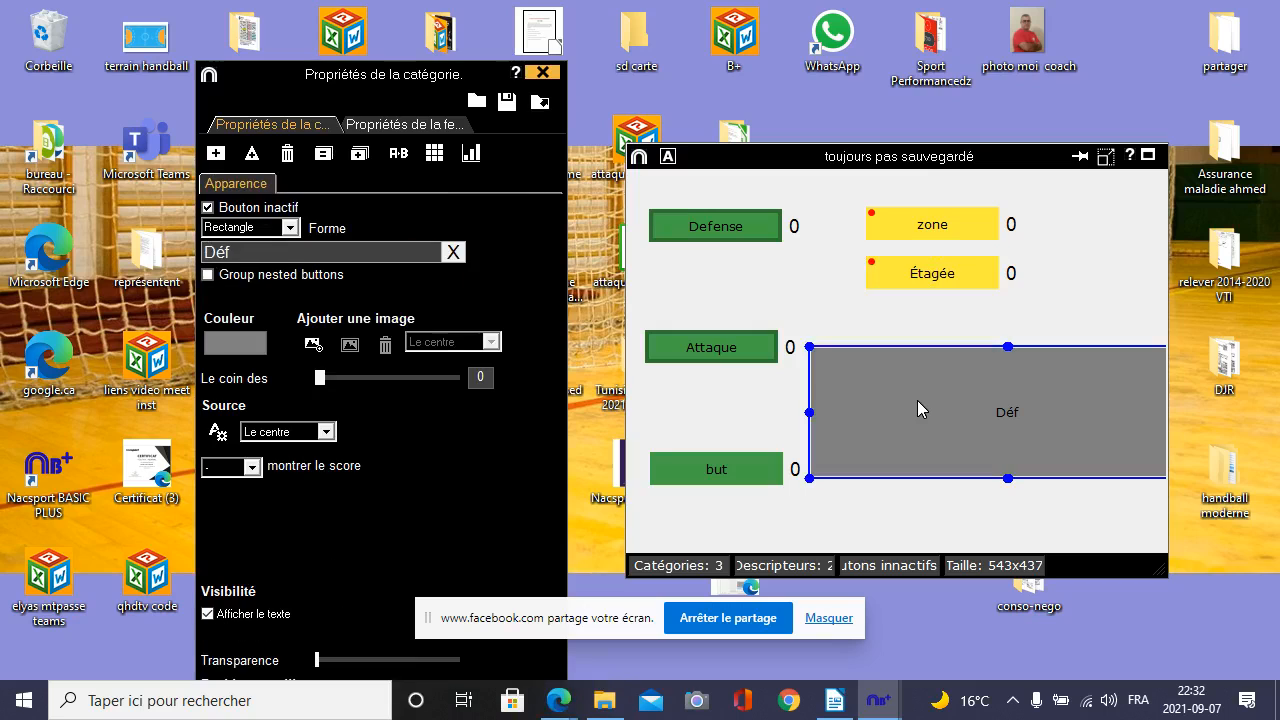
{"action": "left_click_drag", "start_coordinate": [993, 377], "coordinate": [942, 390]}
{"action": "left_click", "coordinate": [928, 325]}
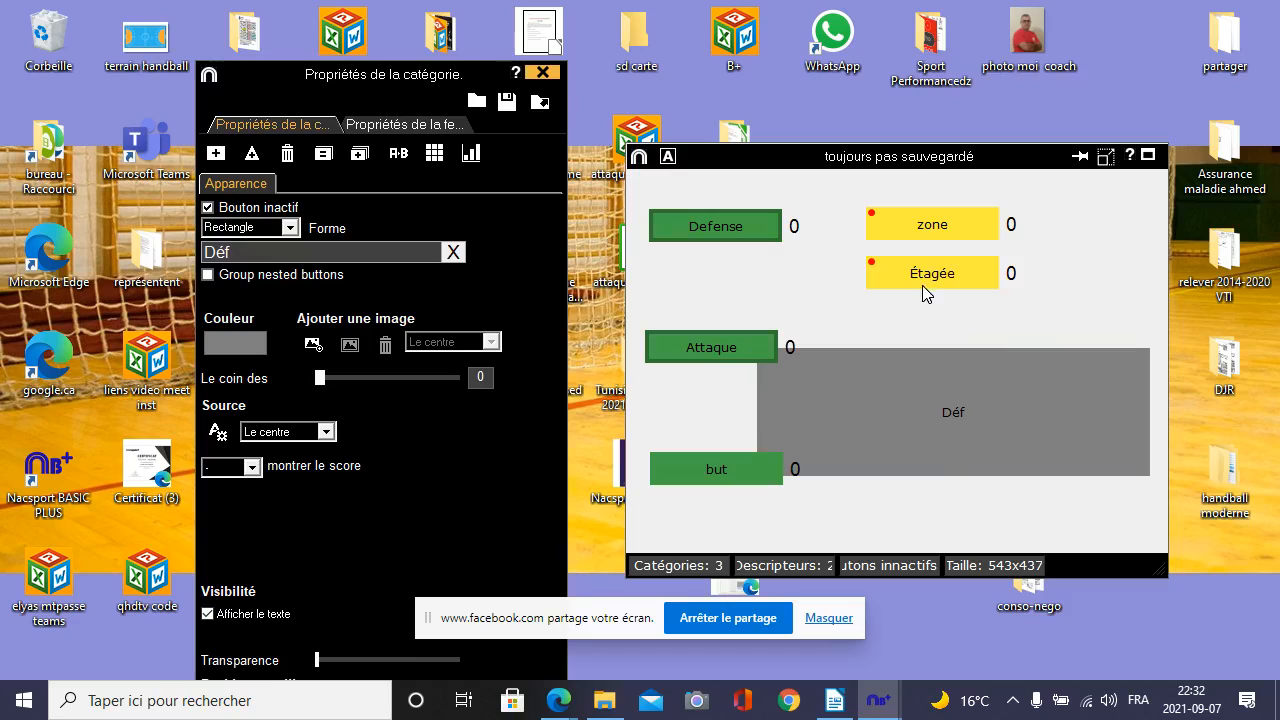
{"action": "left_click_drag", "start_coordinate": [927, 275], "coordinate": [808, 240]}
{"action": "left_click", "coordinate": [808, 240]}
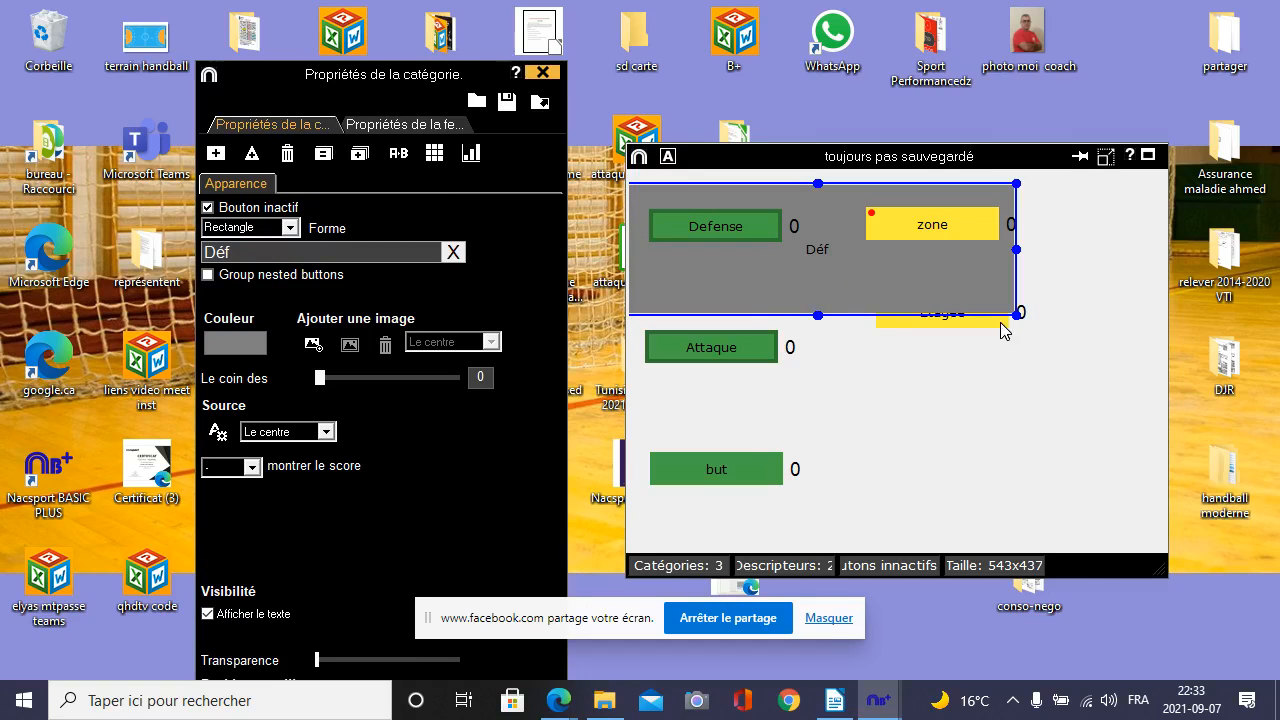
- Pull the Étagée descriptor out from under the Déf block into the free space beside Attaque and delete it
{"action": "left_click_drag", "start_coordinate": [1004, 330], "coordinate": [918, 370]}
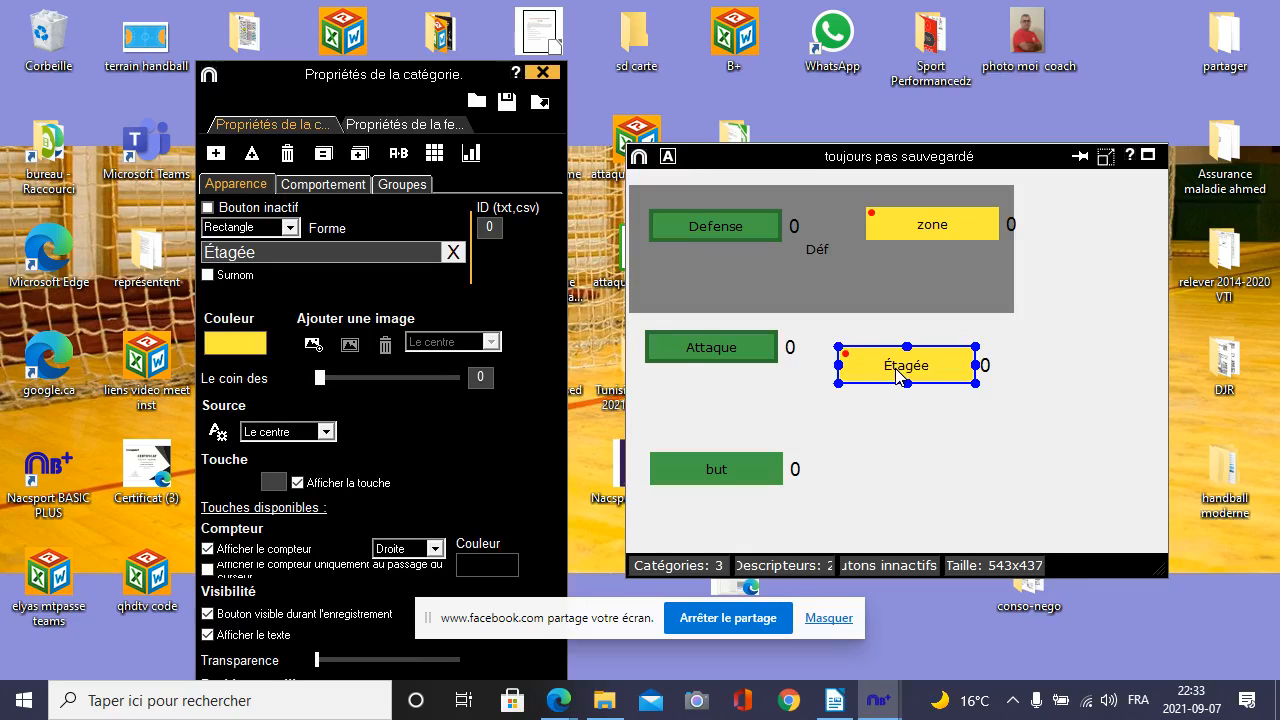
{"action": "left_click", "coordinate": [345, 188]}
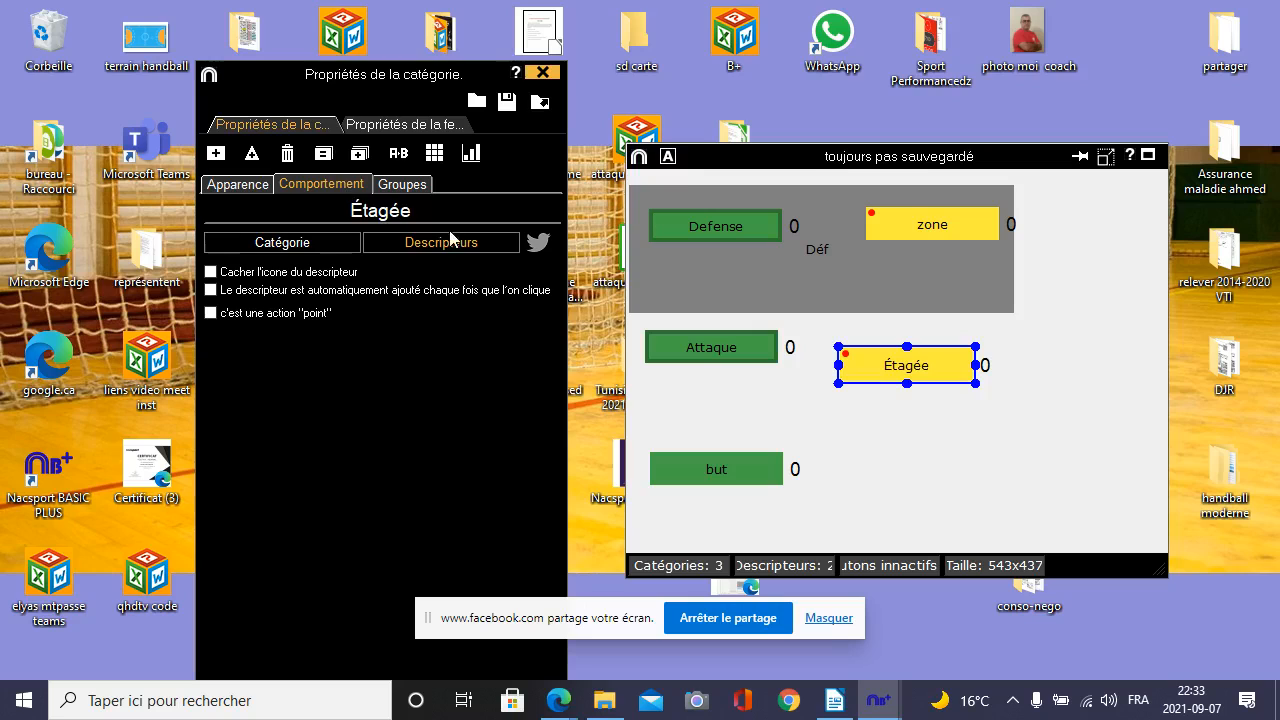
{"action": "right_click", "coordinate": [958, 382]}
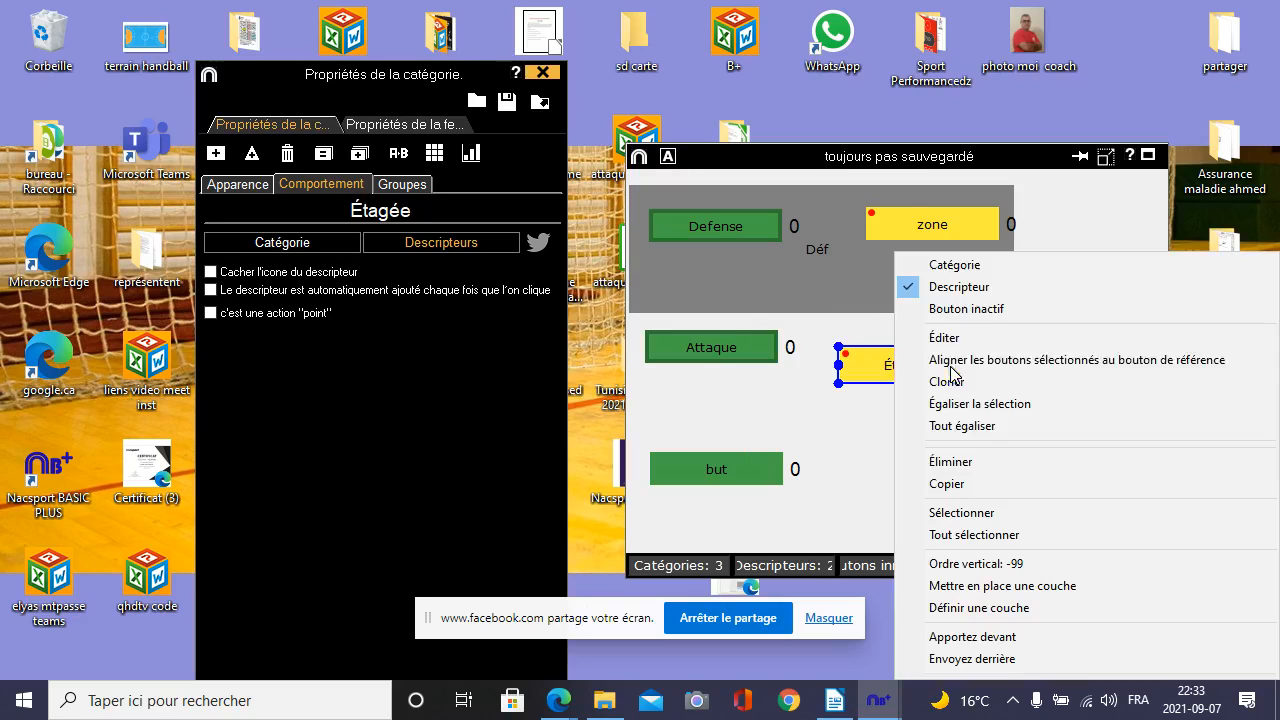
{"action": "left_click", "coordinate": [977, 462]}
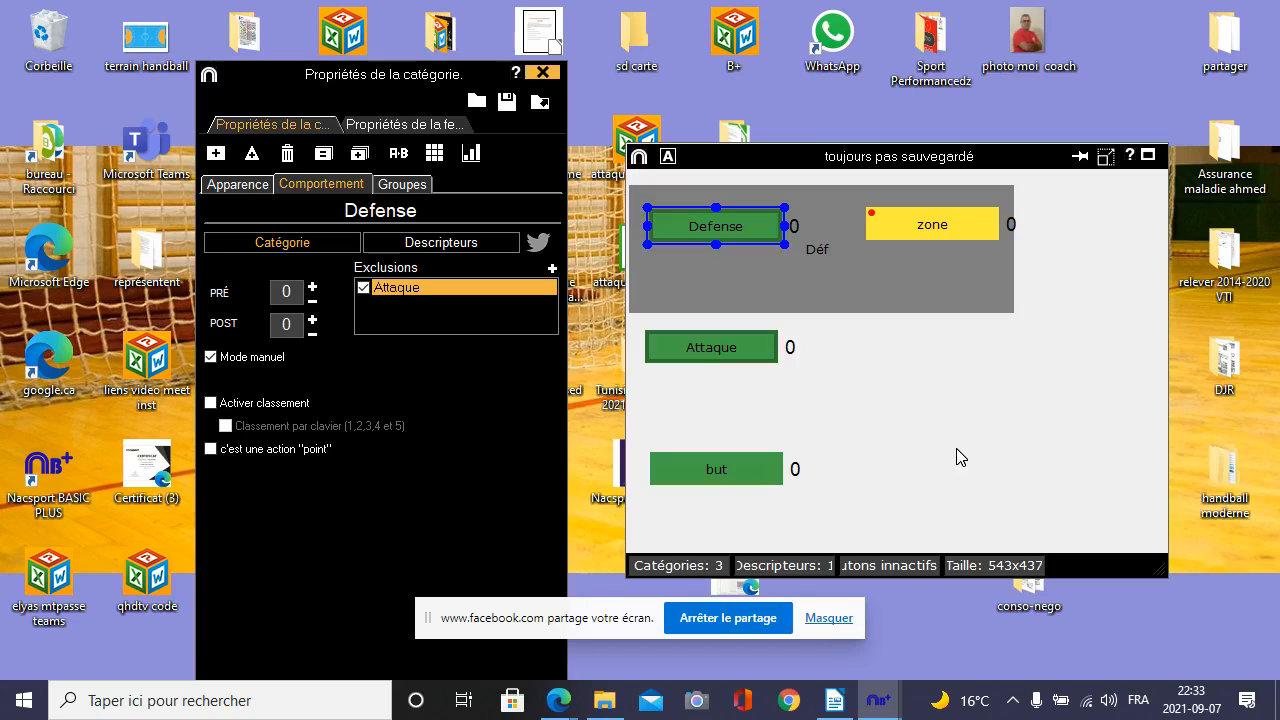
- Shift the Déf block slightly to frame the Defense and zone buttons, and set its label position to En haut à droite
{"action": "left_click", "coordinate": [958, 457]}
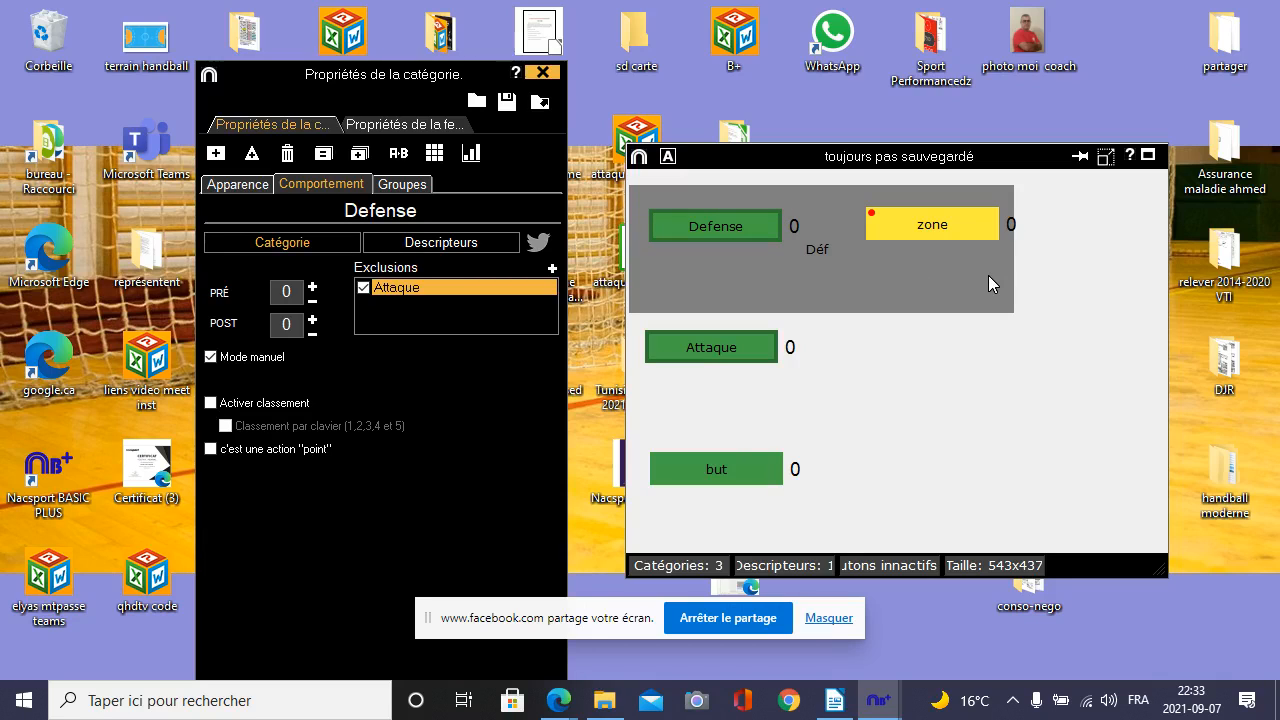
{"action": "left_click_drag", "start_coordinate": [989, 268], "coordinate": [1006, 266]}
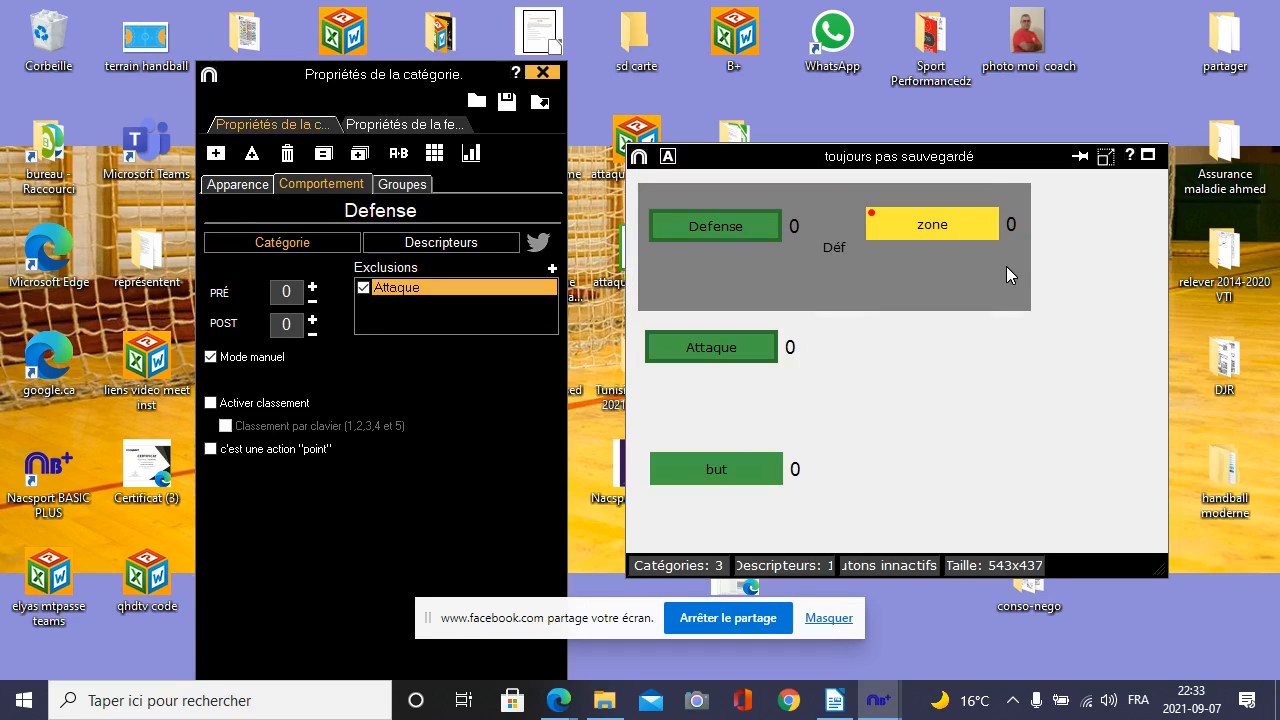
{"action": "left_click", "coordinate": [1006, 266]}
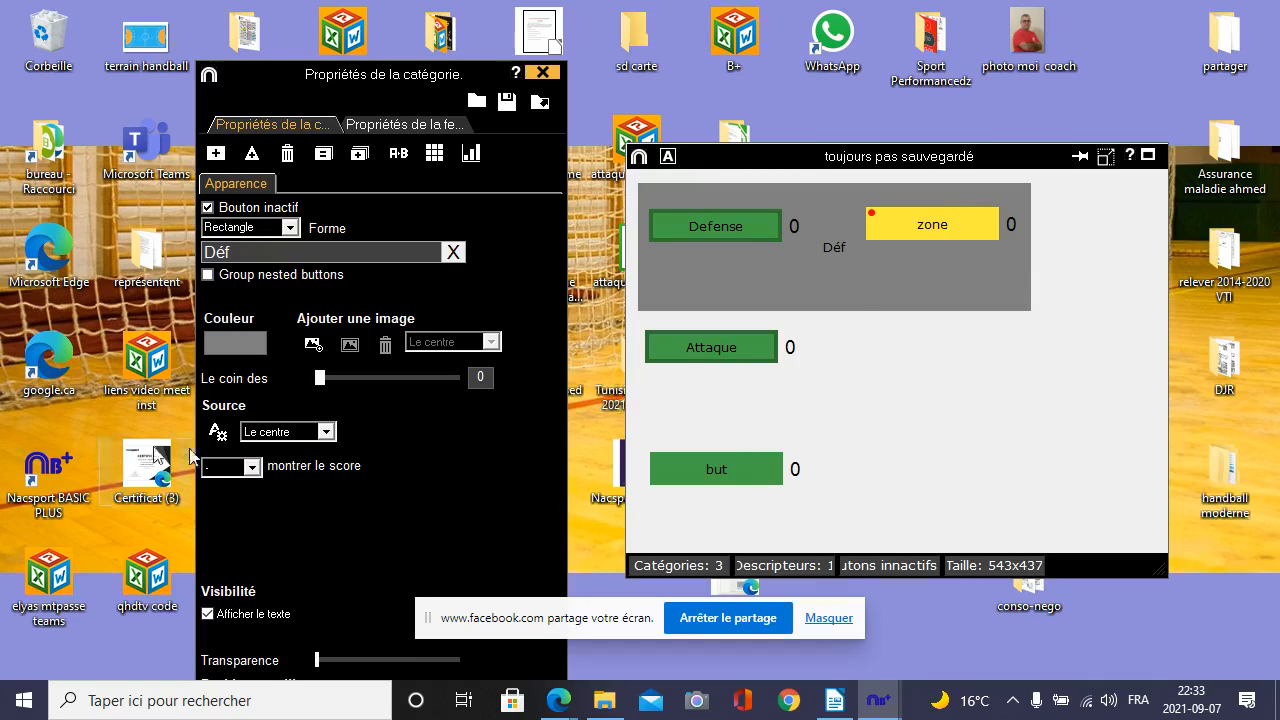
{"action": "left_click", "coordinate": [321, 433]}
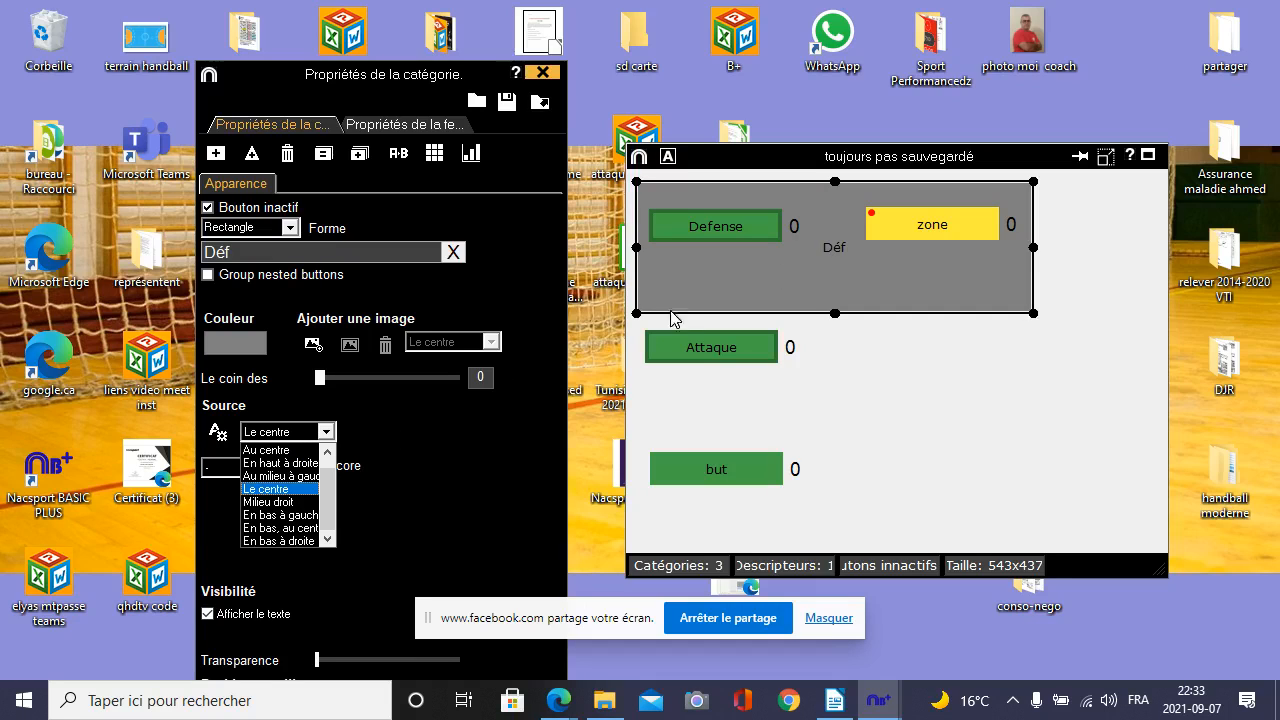
{"action": "left_click", "coordinate": [299, 463]}
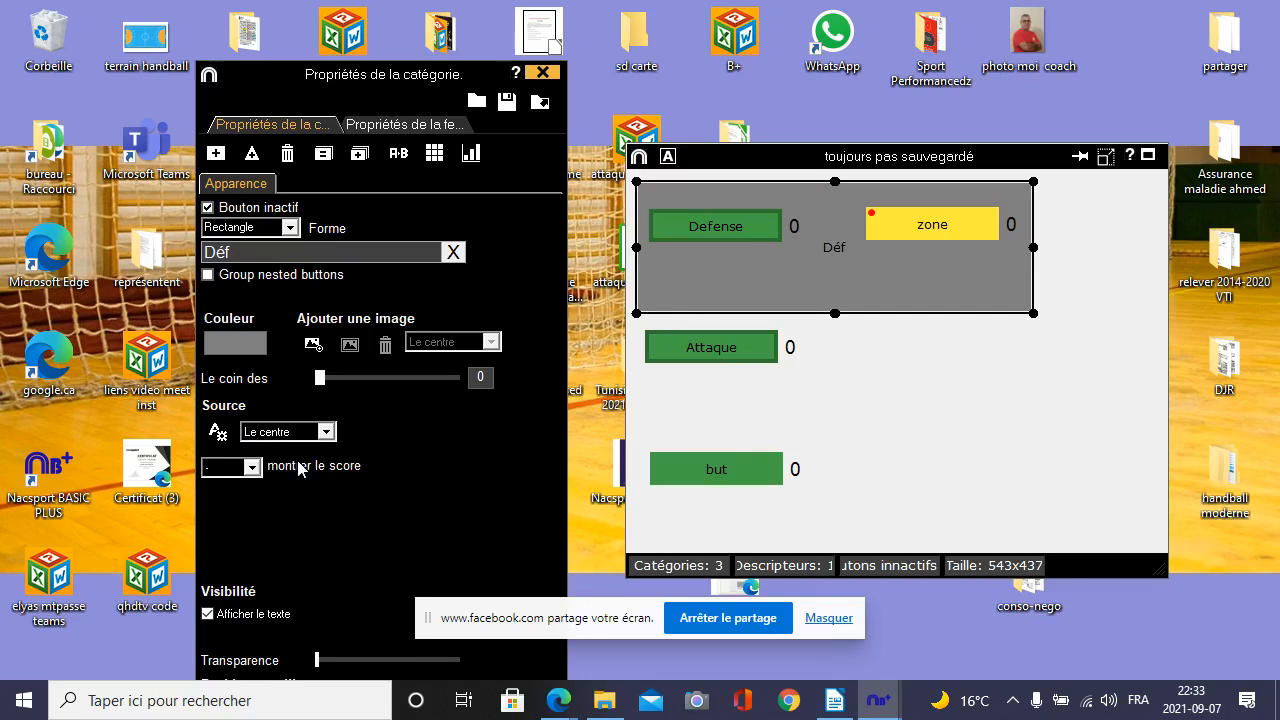
{"action": "left_click", "coordinate": [923, 423]}
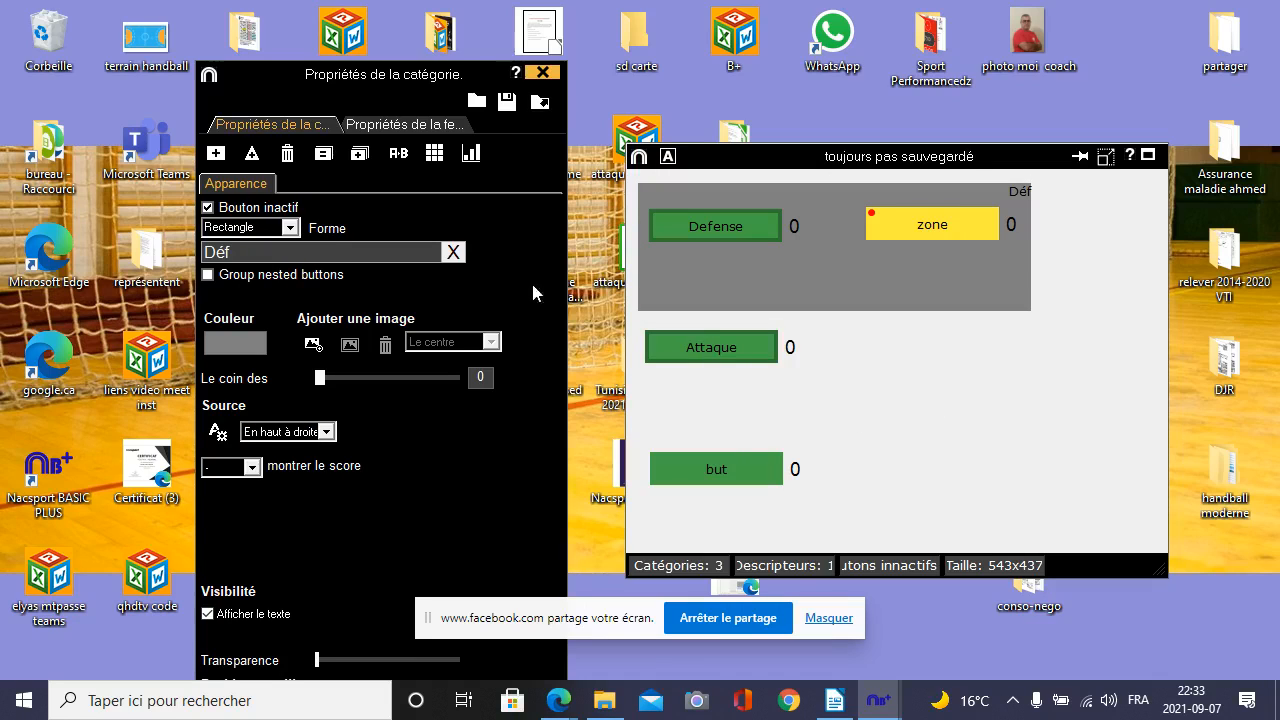
{"action": "left_click", "coordinate": [244, 185]}
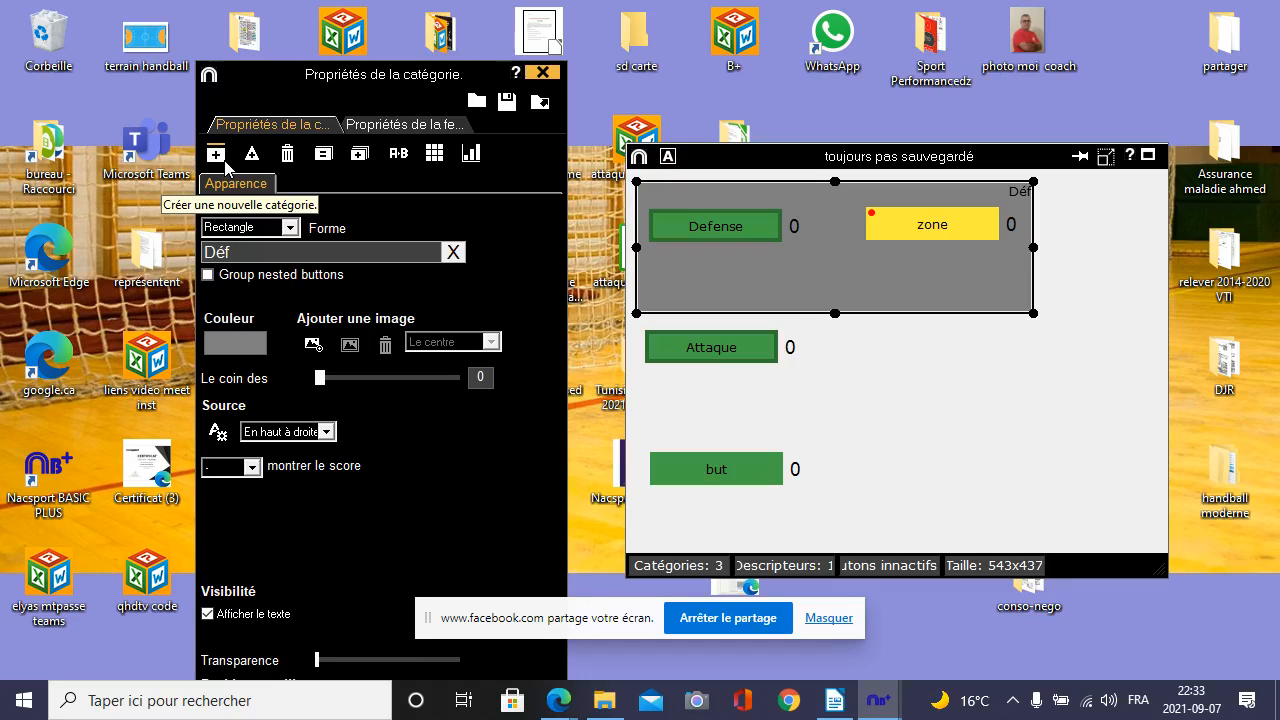
{"action": "left_click", "coordinate": [738, 349]}
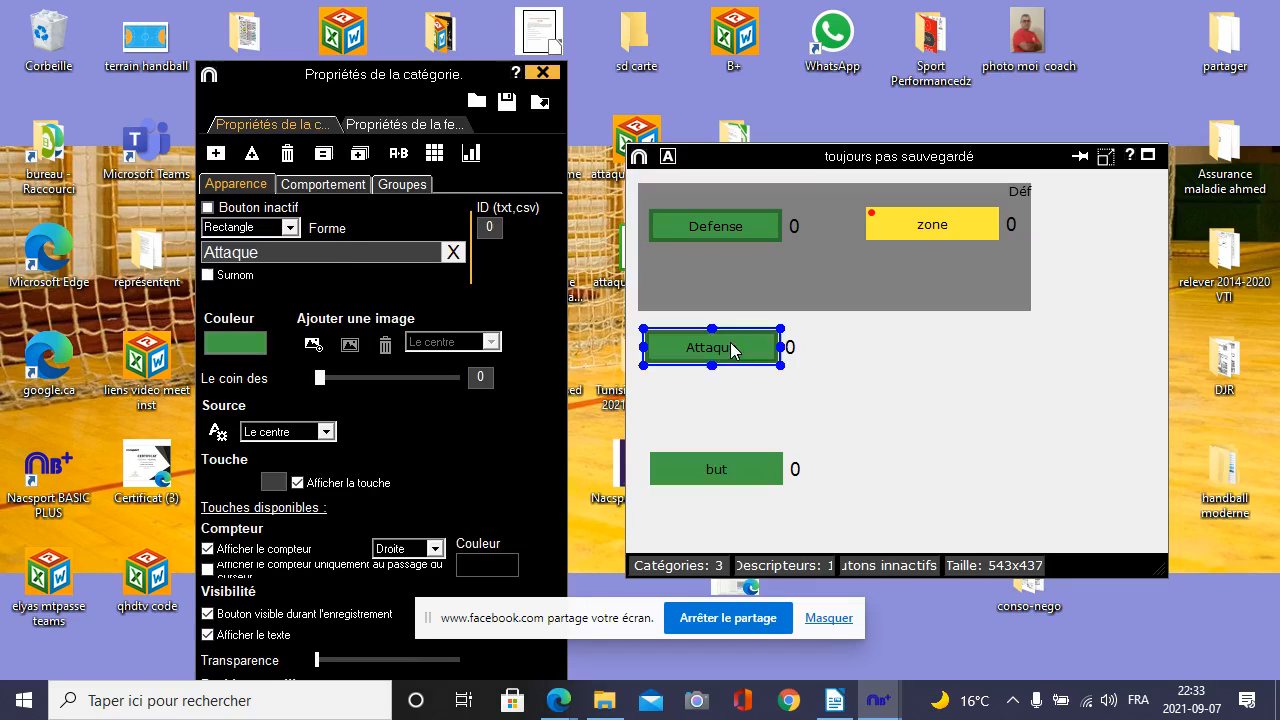
{"action": "left_click", "coordinate": [994, 380]}
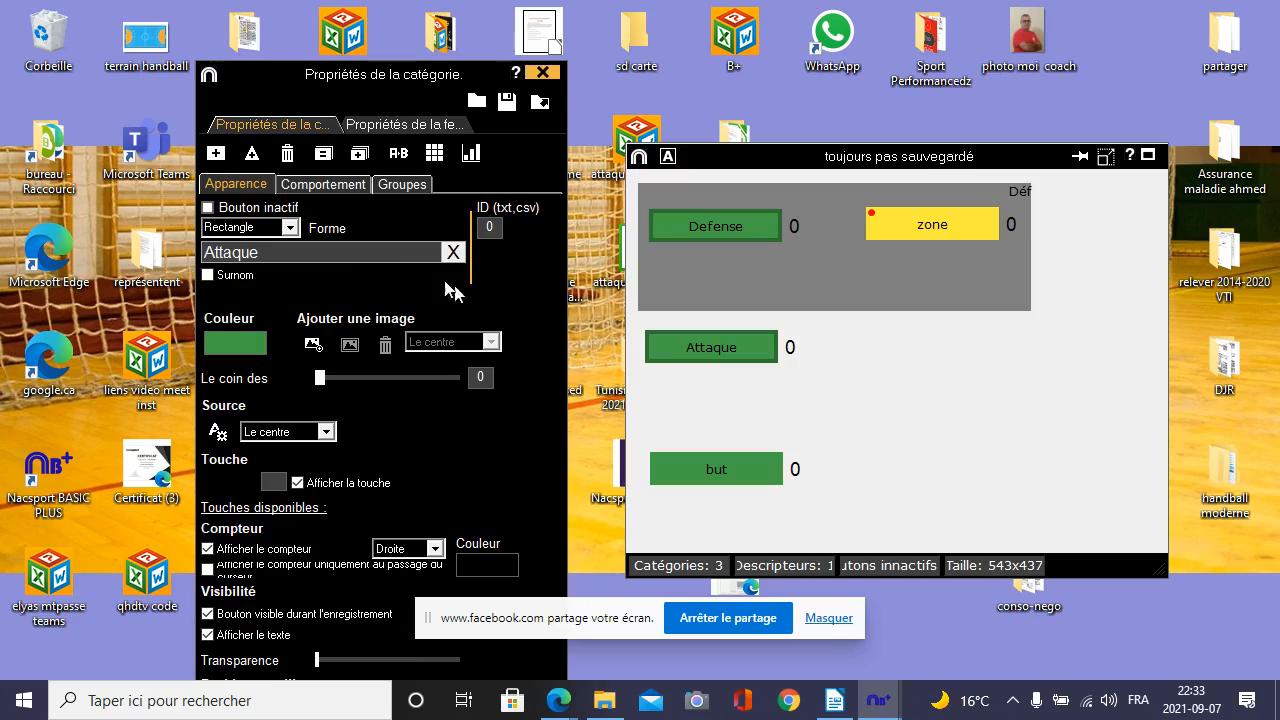
- Create a new category, shrink it to a small button and place it just below zone inside the Déf block
{"action": "left_click", "coordinate": [215, 153]}
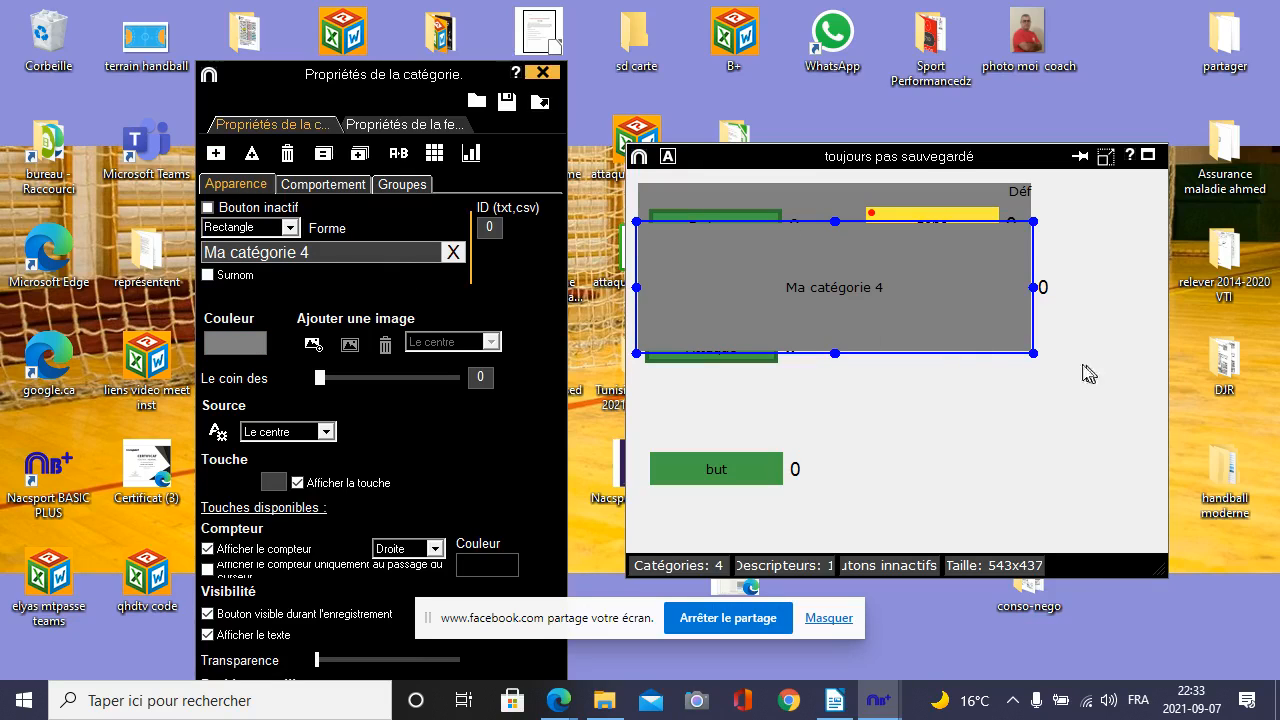
{"action": "left_click_drag", "start_coordinate": [1034, 353], "coordinate": [878, 275]}
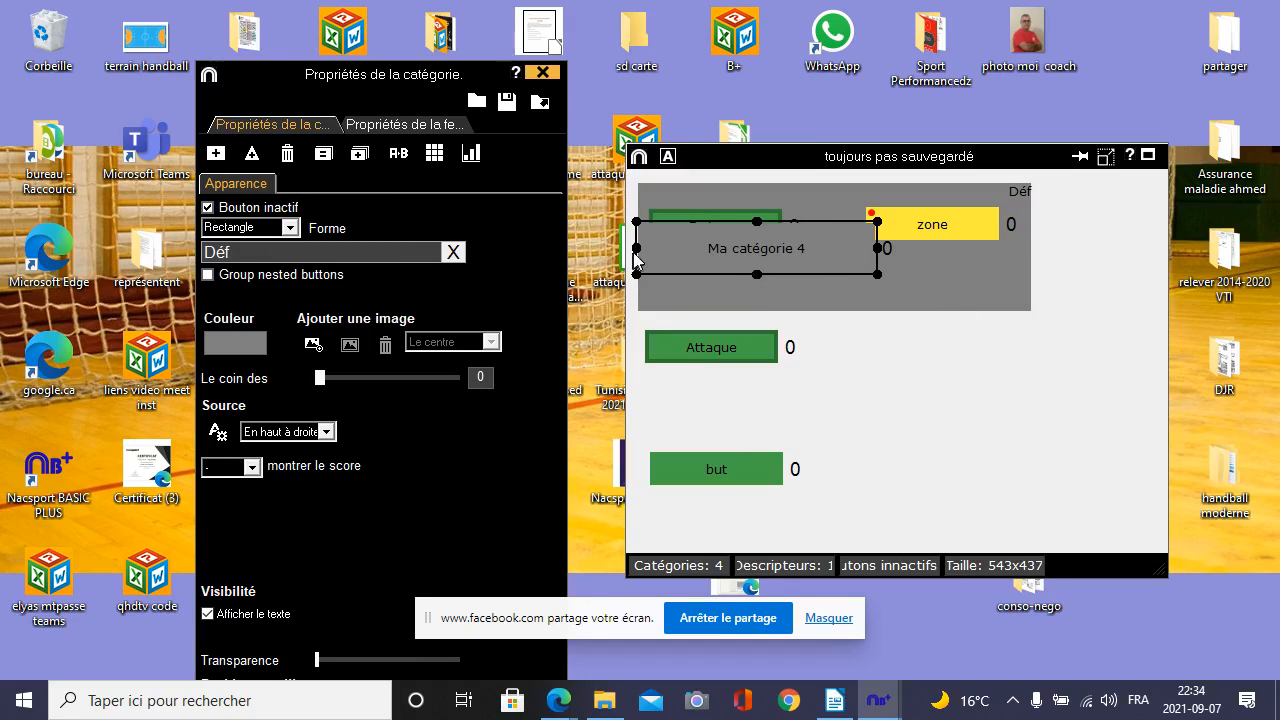
{"action": "left_click_drag", "start_coordinate": [632, 260], "coordinate": [761, 250]}
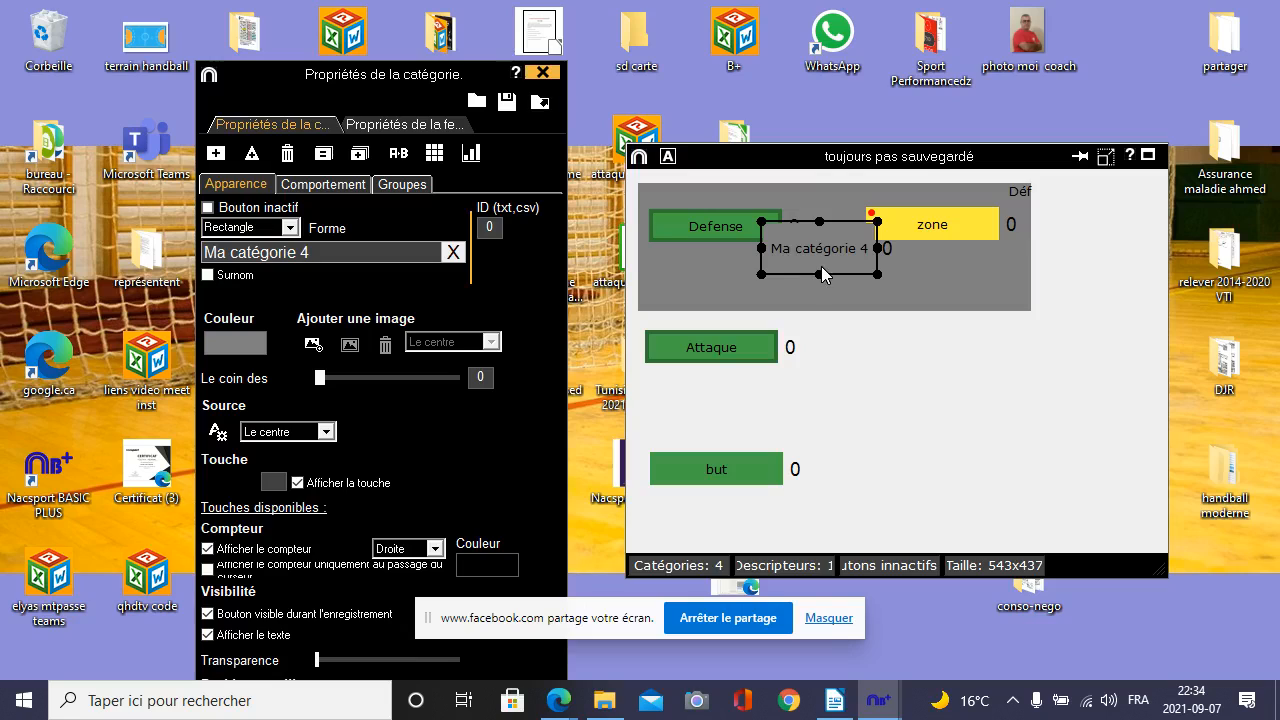
{"action": "left_click_drag", "start_coordinate": [822, 277], "coordinate": [933, 299]}
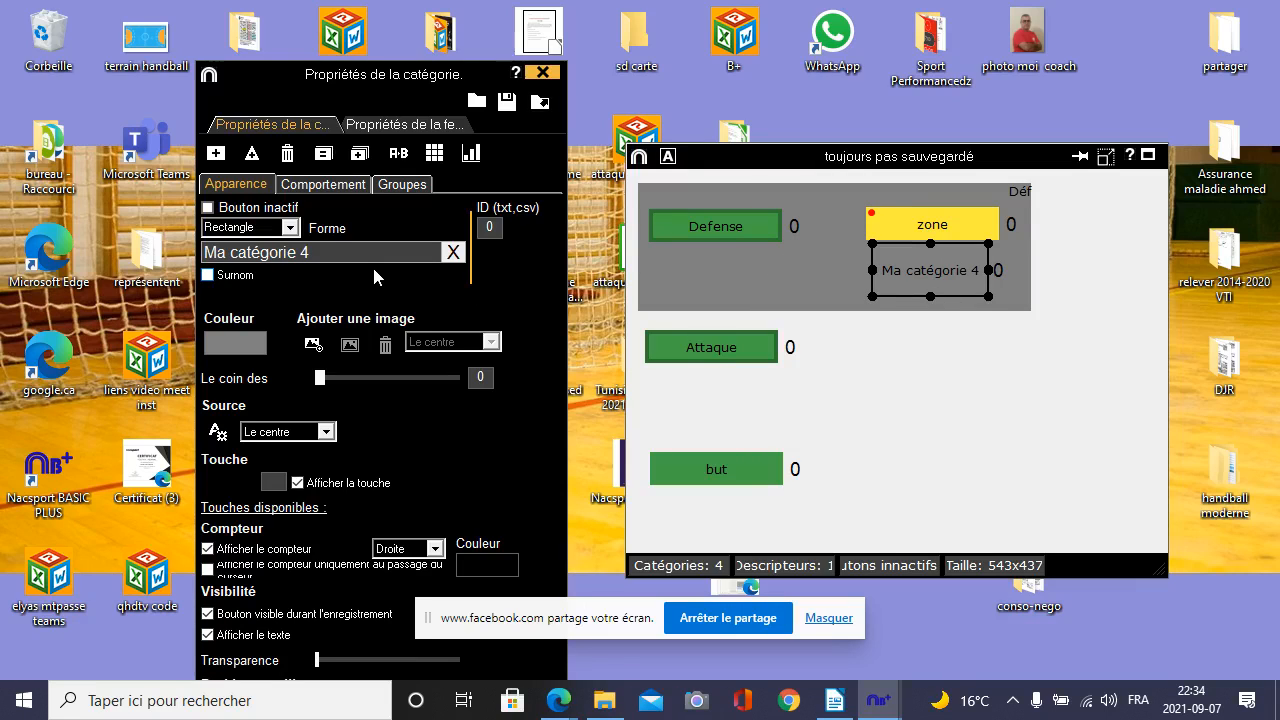
- Colour the new category button yellow FFEB3C and nudge it slightly away from the zone button
{"action": "left_click", "coordinate": [345, 252]}
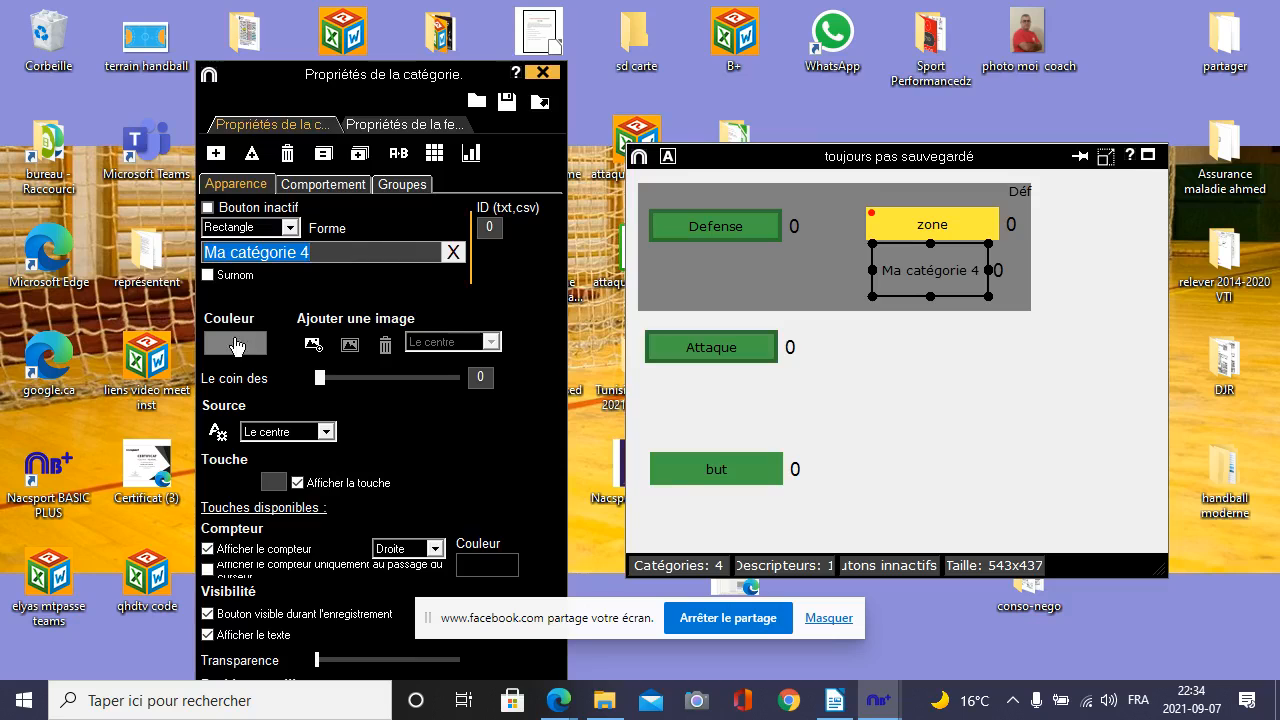
{"action": "left_click", "coordinate": [236, 345]}
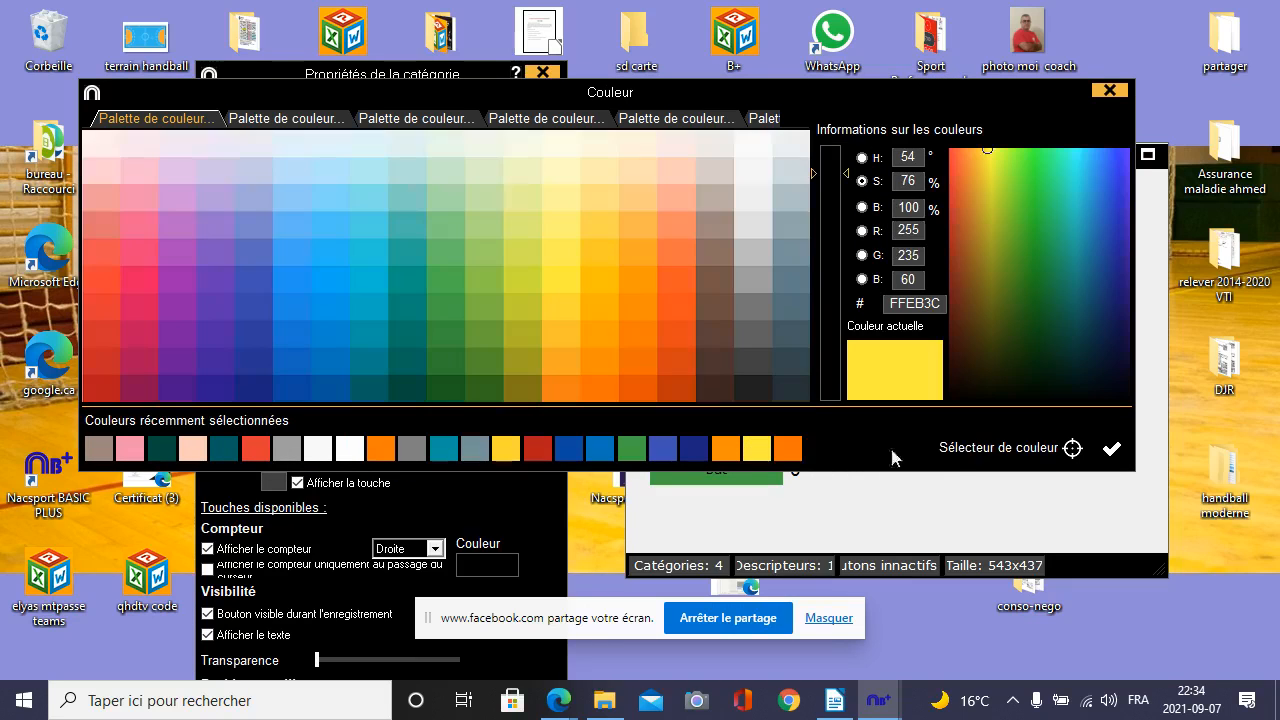
{"action": "left_click", "coordinate": [1111, 449]}
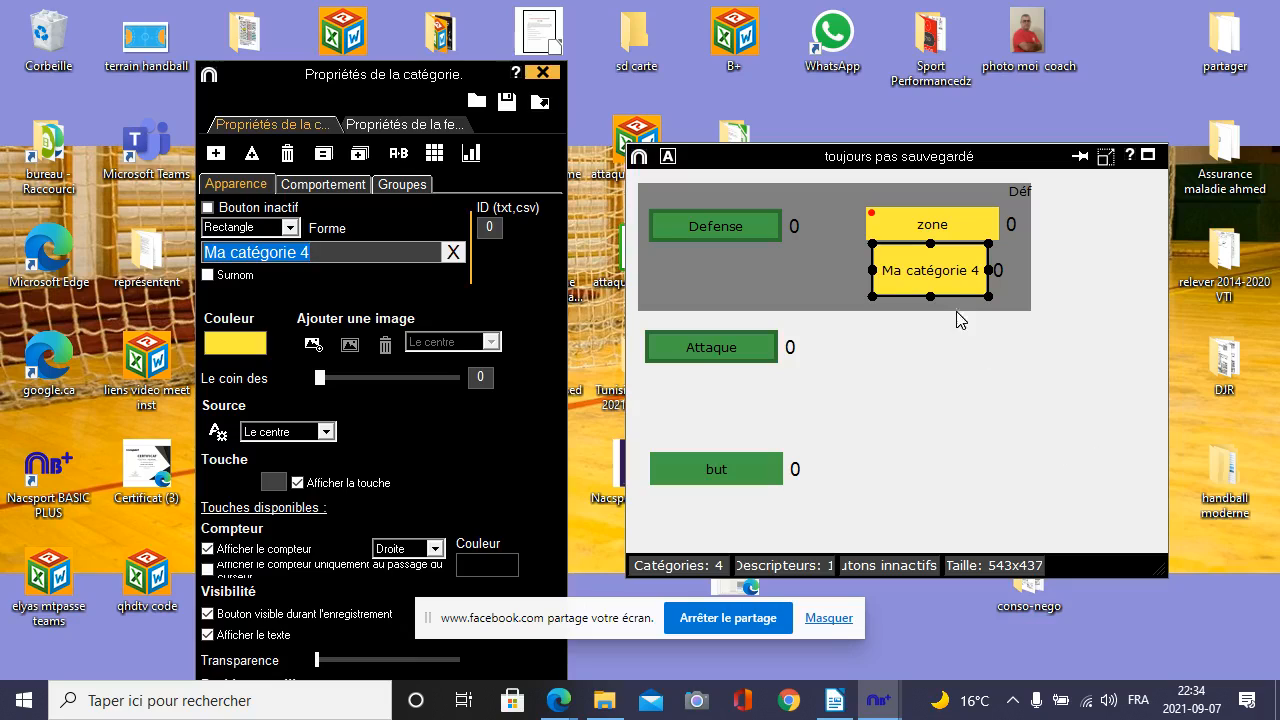
{"action": "left_click_drag", "start_coordinate": [948, 281], "coordinate": [955, 286]}
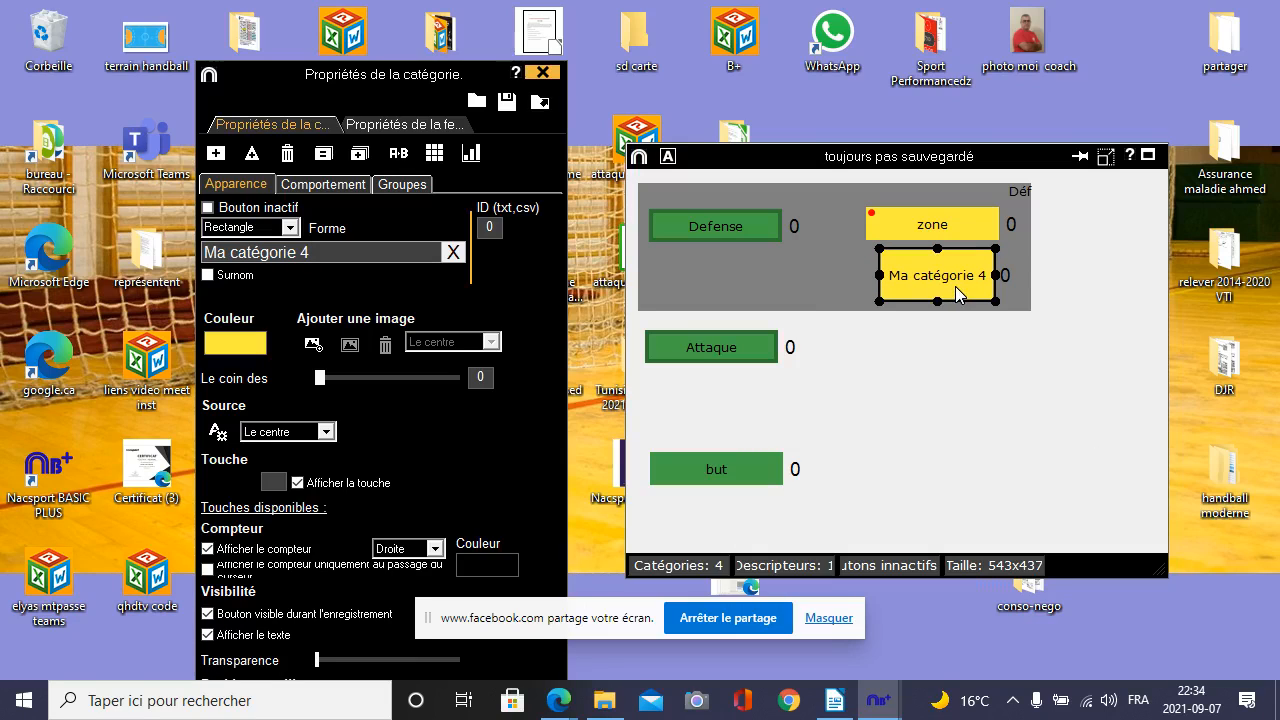
- Rename the new yellow category to Etagée and turn it into a descriptor
{"action": "left_click", "coordinate": [350, 253]}
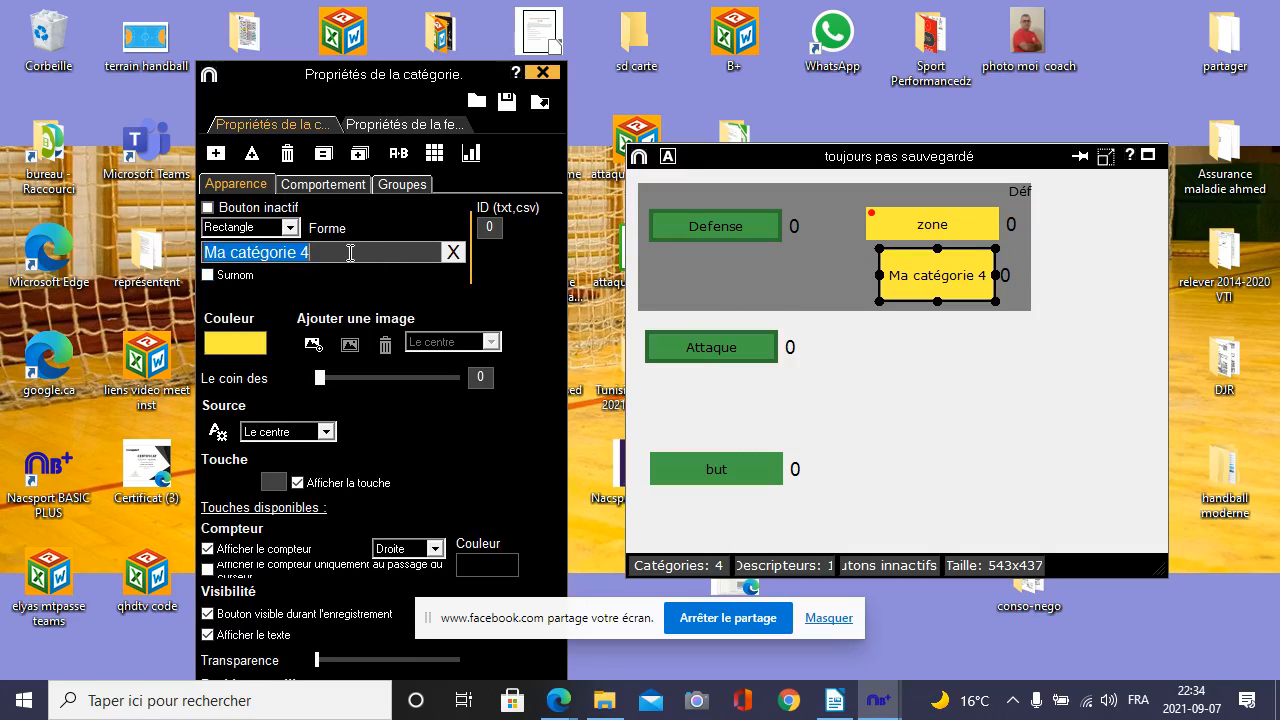
{"action": "key", "text": "BackSpace"}
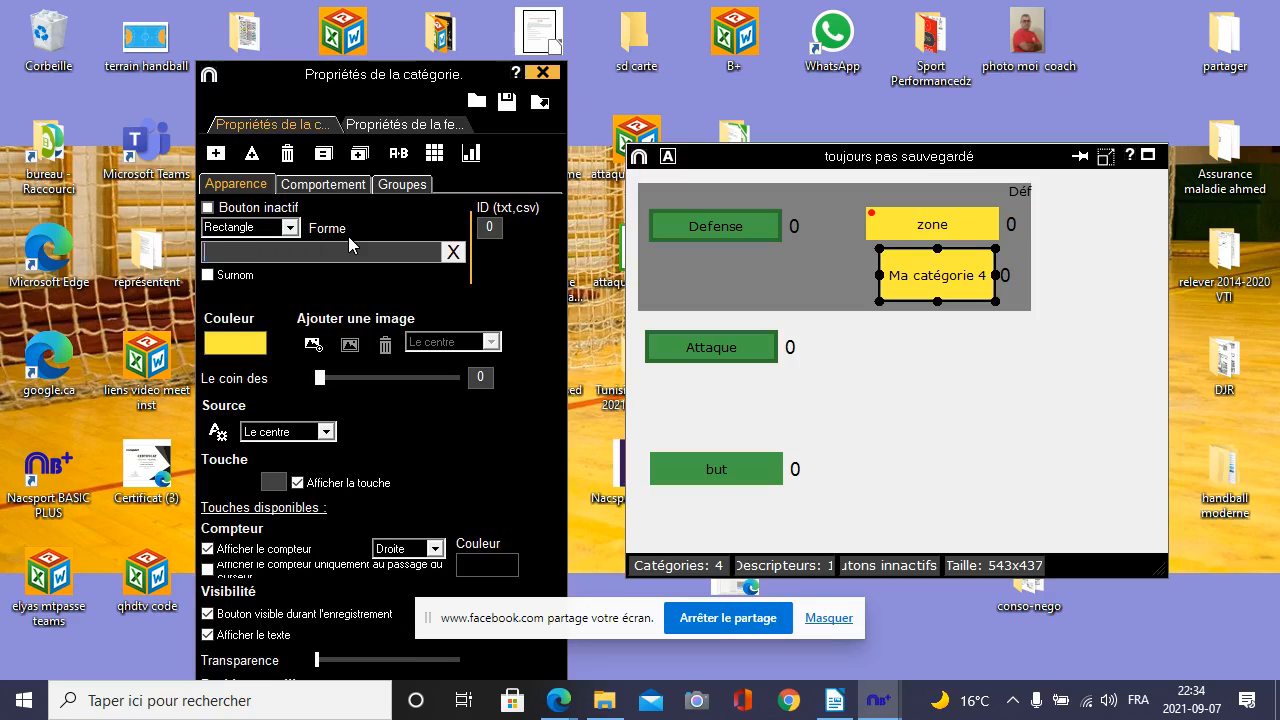
{"action": "type", "text": "Eta"}
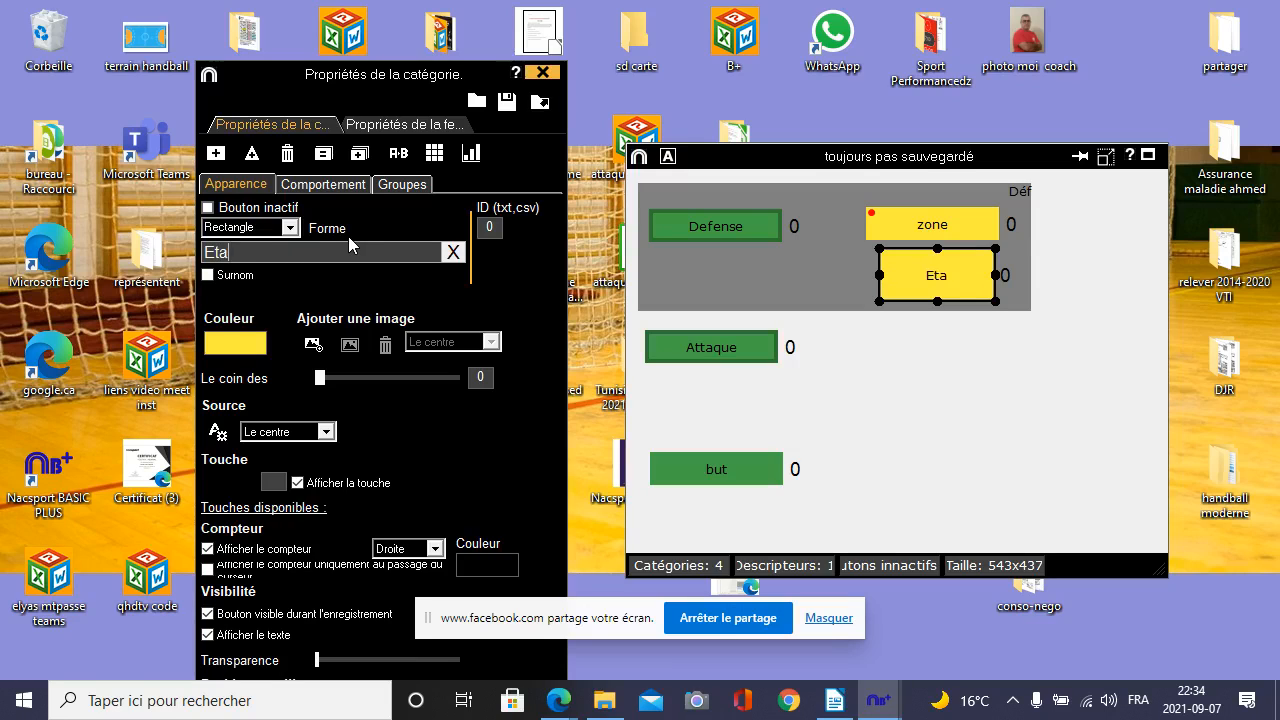
{"action": "type", "text": "gée"}
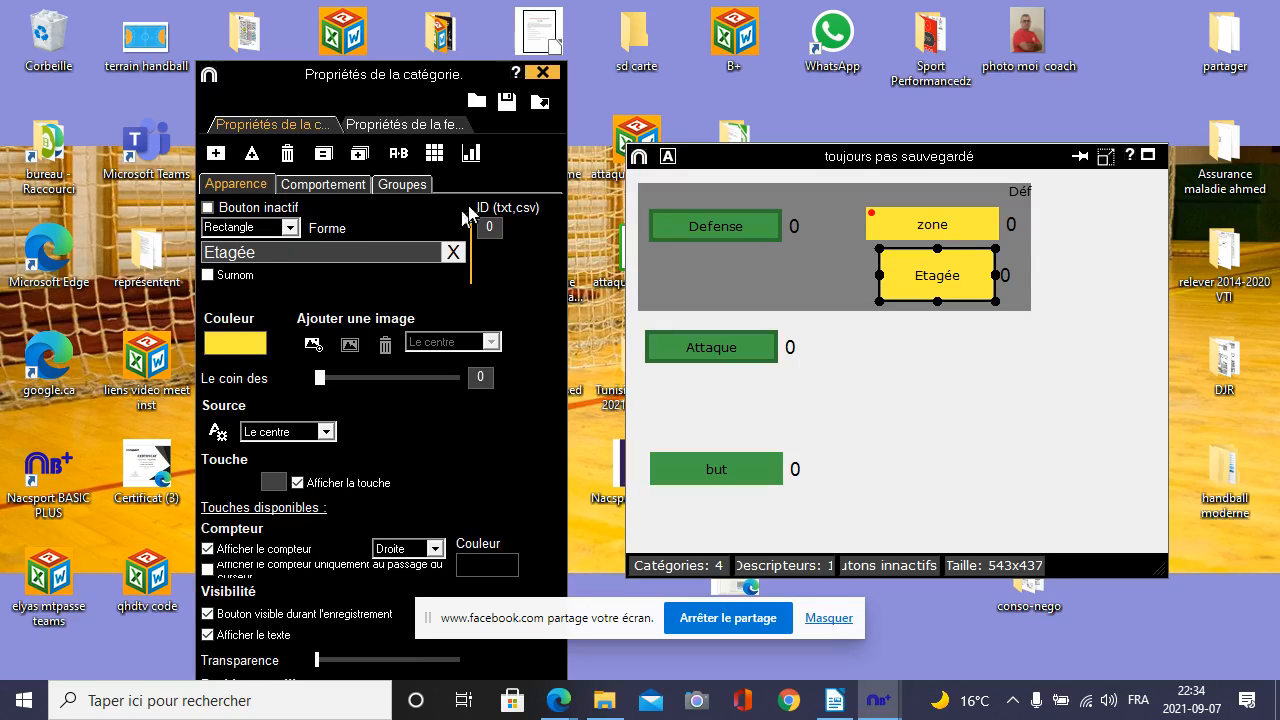
{"action": "left_click", "coordinate": [365, 186]}
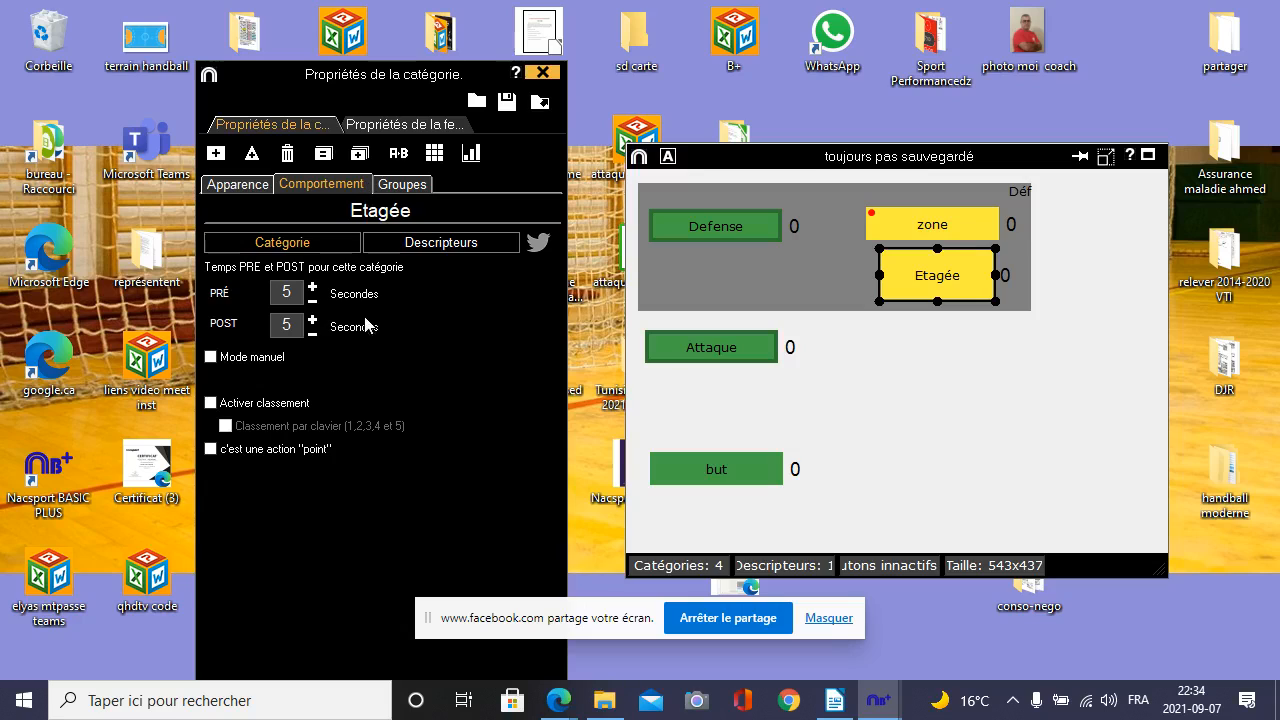
{"action": "left_click", "coordinate": [430, 243]}
{"action": "left_click", "coordinate": [957, 342]}
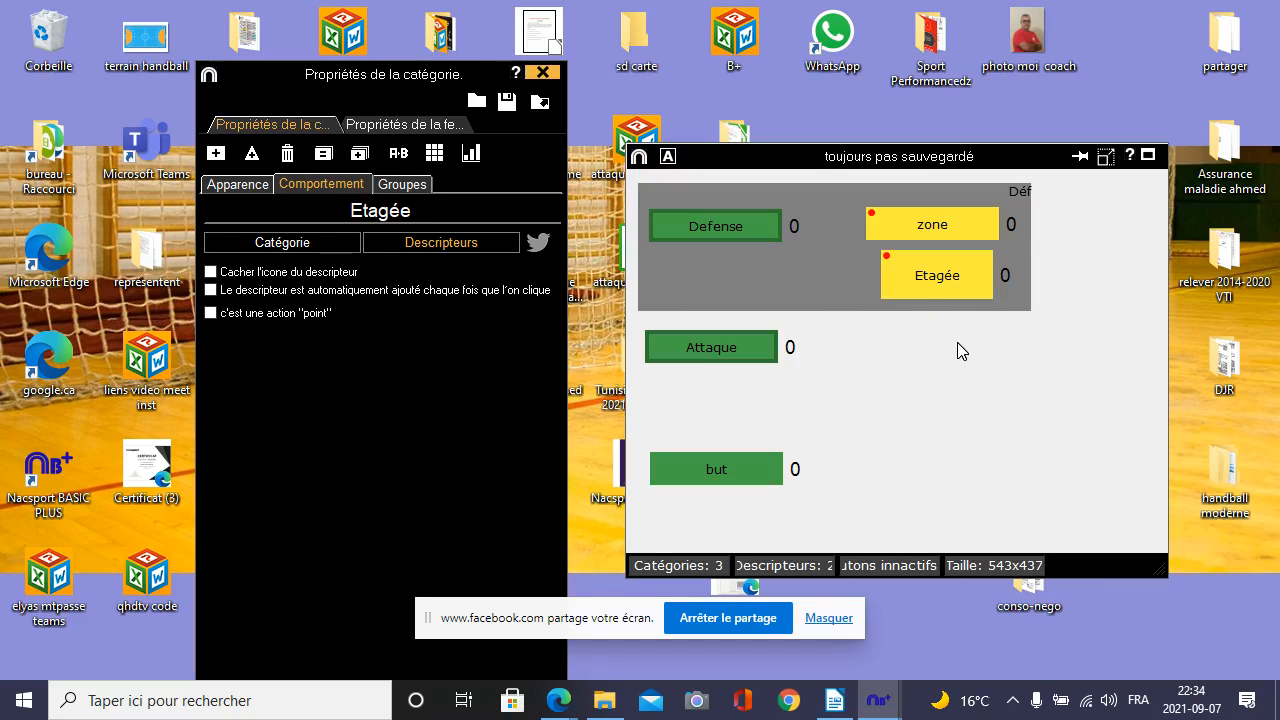
- Resize the Etagée button, reducing its height and widening it on both sides to match the zone button above
{"action": "left_click", "coordinate": [900, 278]}
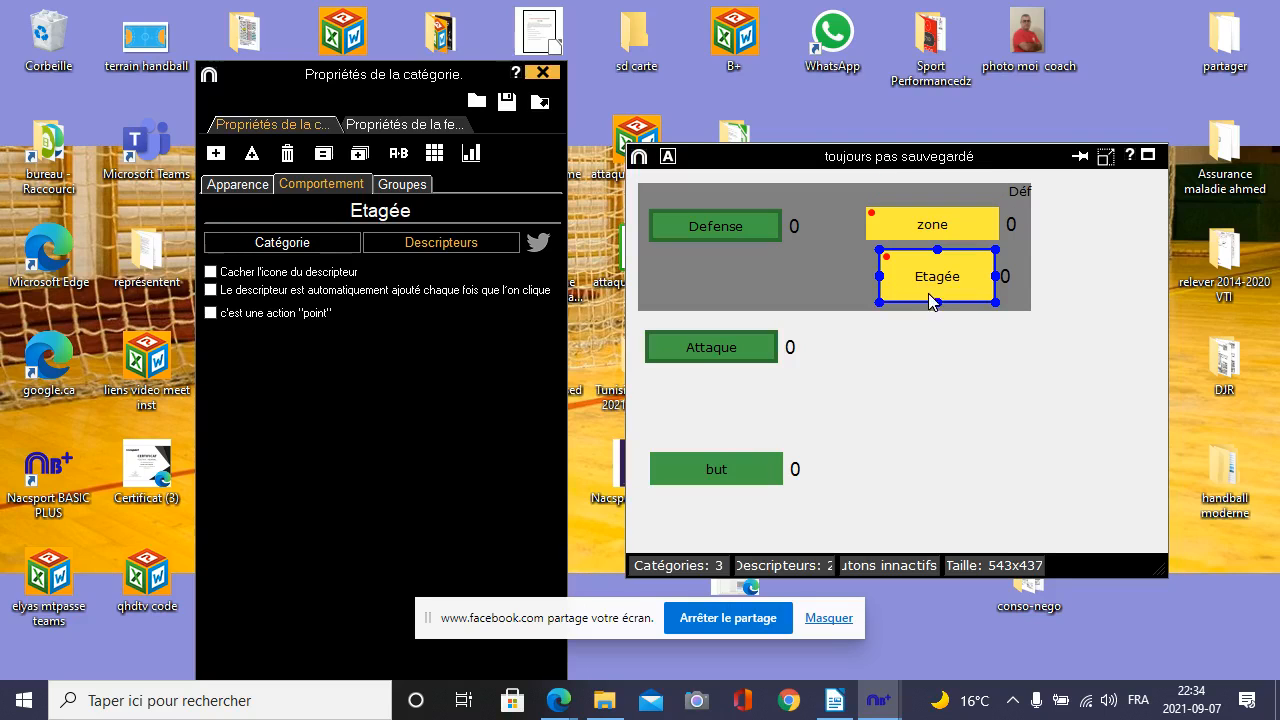
{"action": "left_click_drag", "start_coordinate": [938, 303], "coordinate": [938, 285]}
{"action": "left_click", "coordinate": [938, 291]}
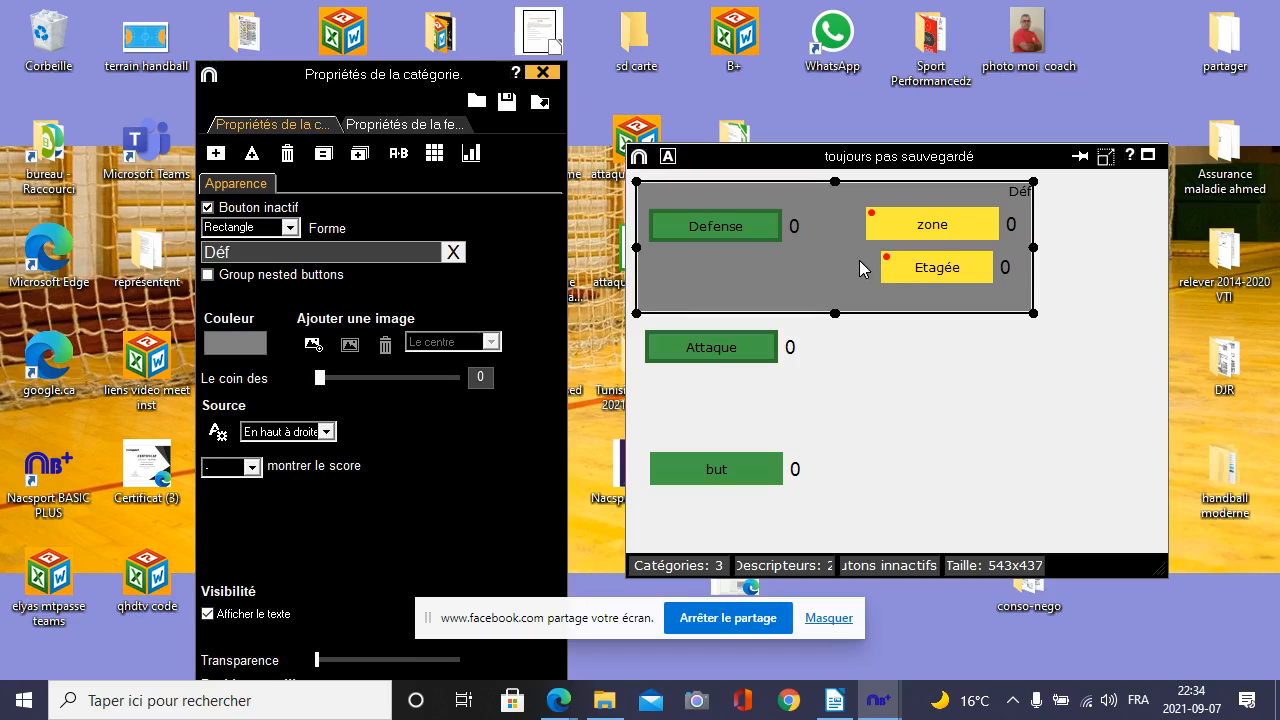
{"action": "left_click", "coordinate": [895, 268]}
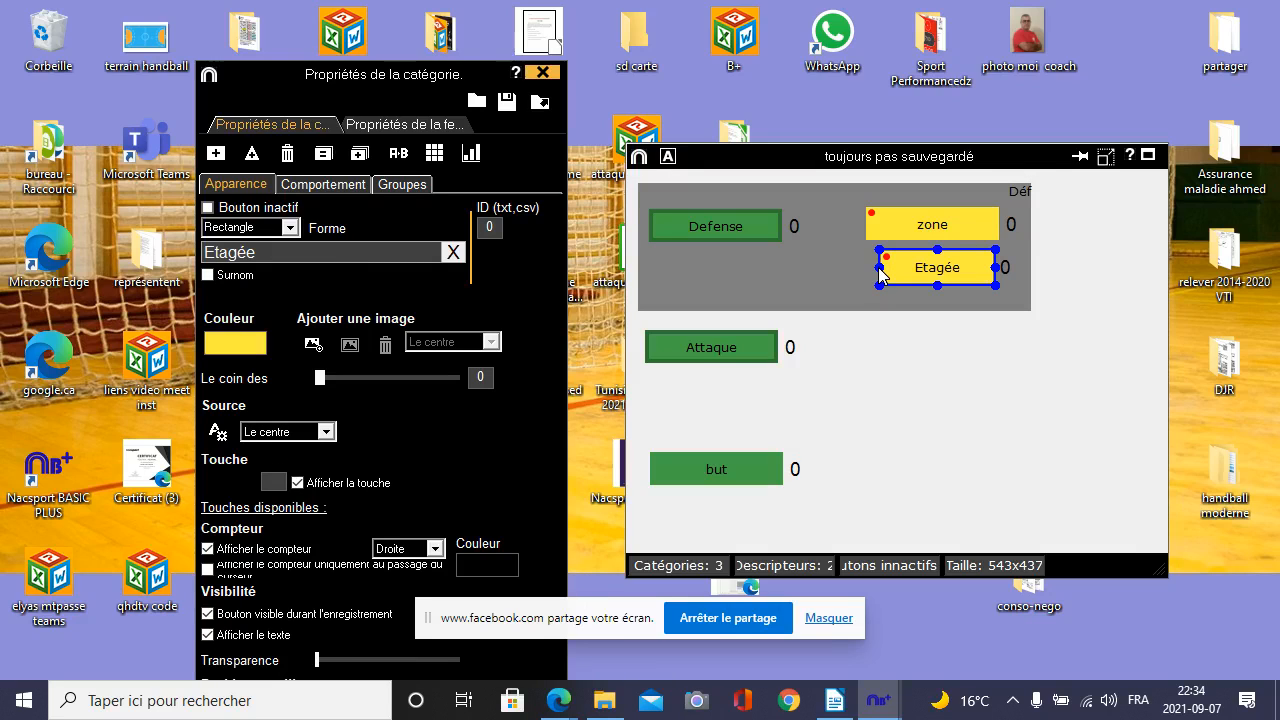
{"action": "left_click_drag", "start_coordinate": [878, 267], "coordinate": [876, 270]}
{"action": "left_click", "coordinate": [905, 298]}
{"action": "left_click", "coordinate": [911, 367]}
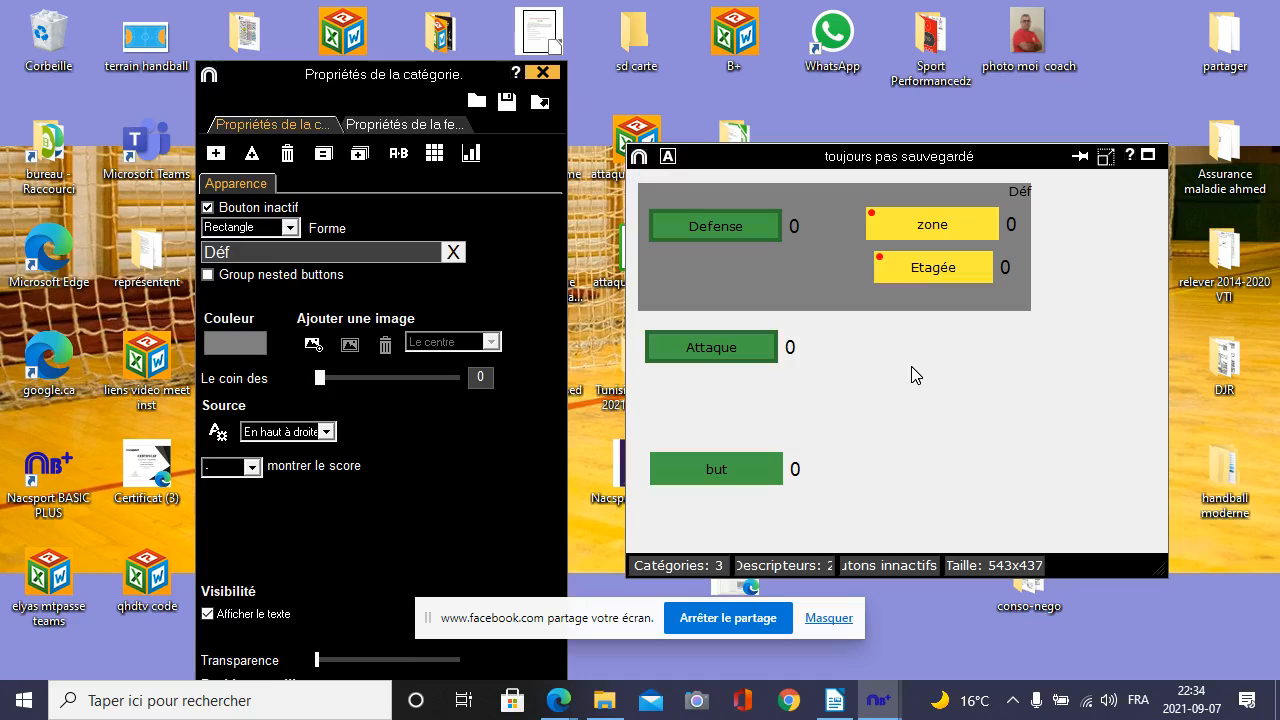
{"action": "left_click", "coordinate": [921, 277]}
{"action": "left_click_drag", "start_coordinate": [996, 267], "coordinate": [1010, 271]}
{"action": "left_click", "coordinate": [923, 271]}
{"action": "left_click", "coordinate": [905, 273]}
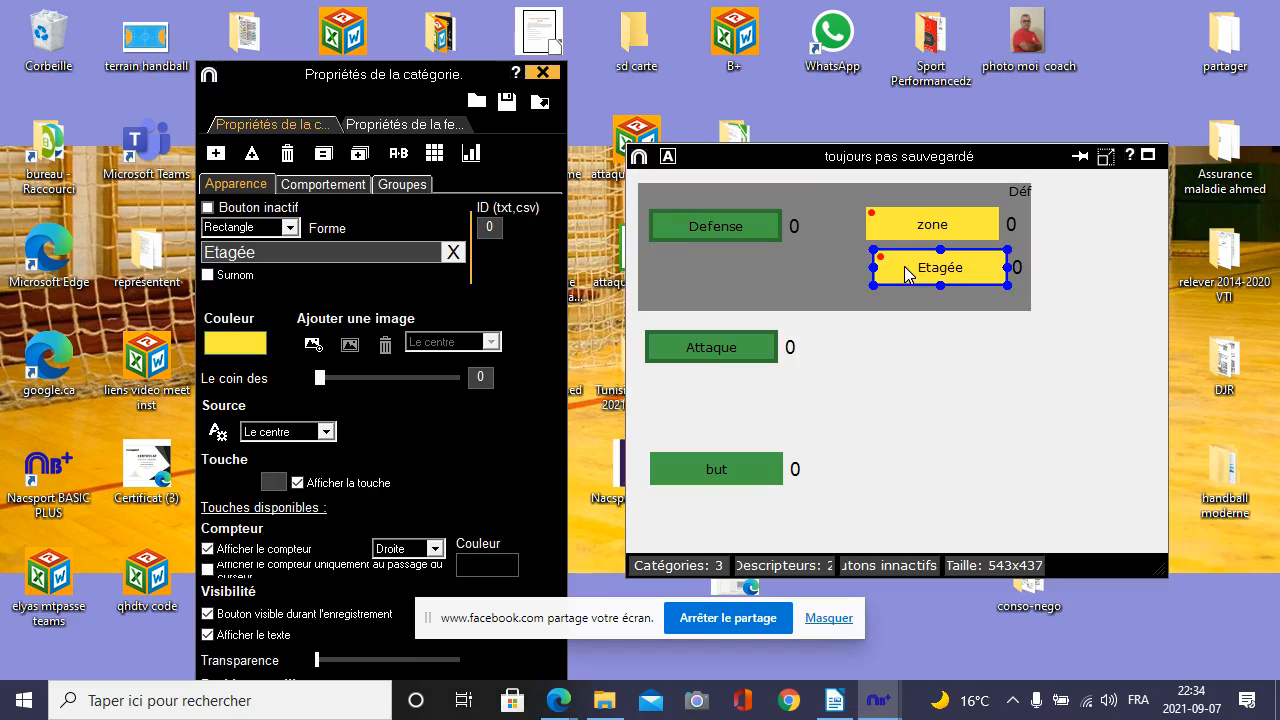
{"action": "left_click", "coordinate": [955, 377]}
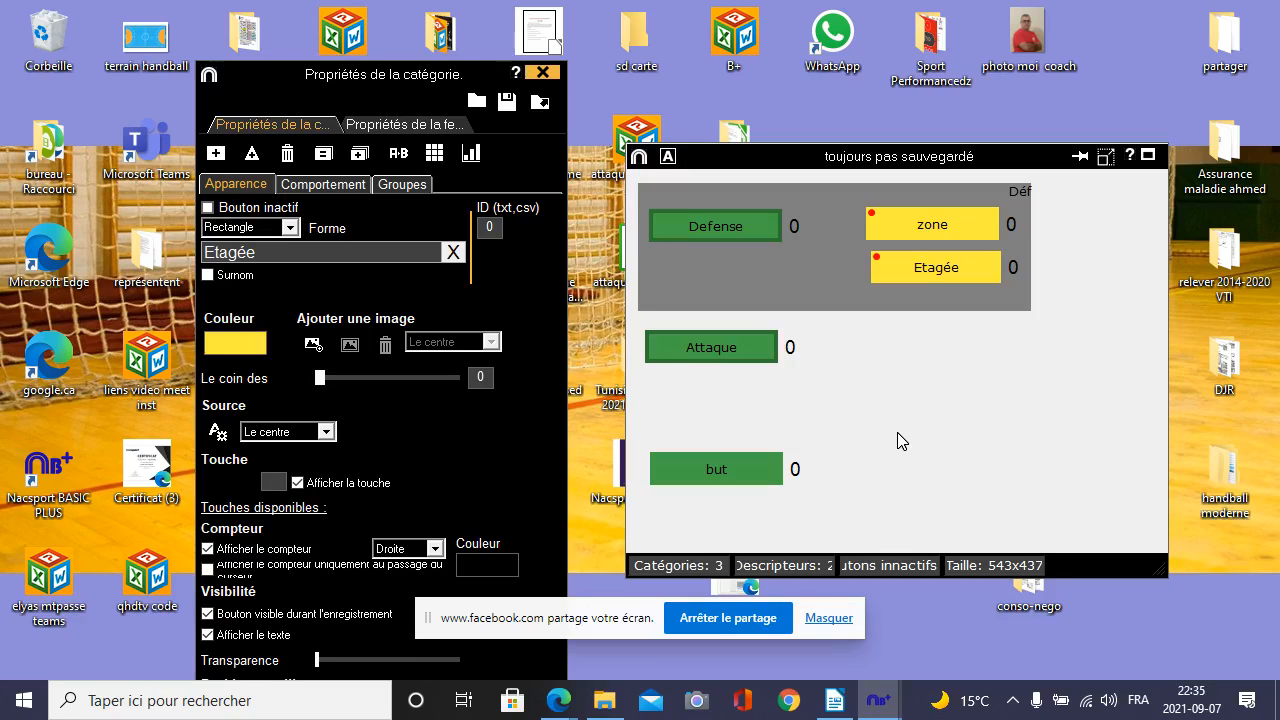
- Create a new category in the free space between Attaque and but, below the Déf block, and colour it white FAFAFA
{"action": "left_click", "coordinate": [210, 158]}
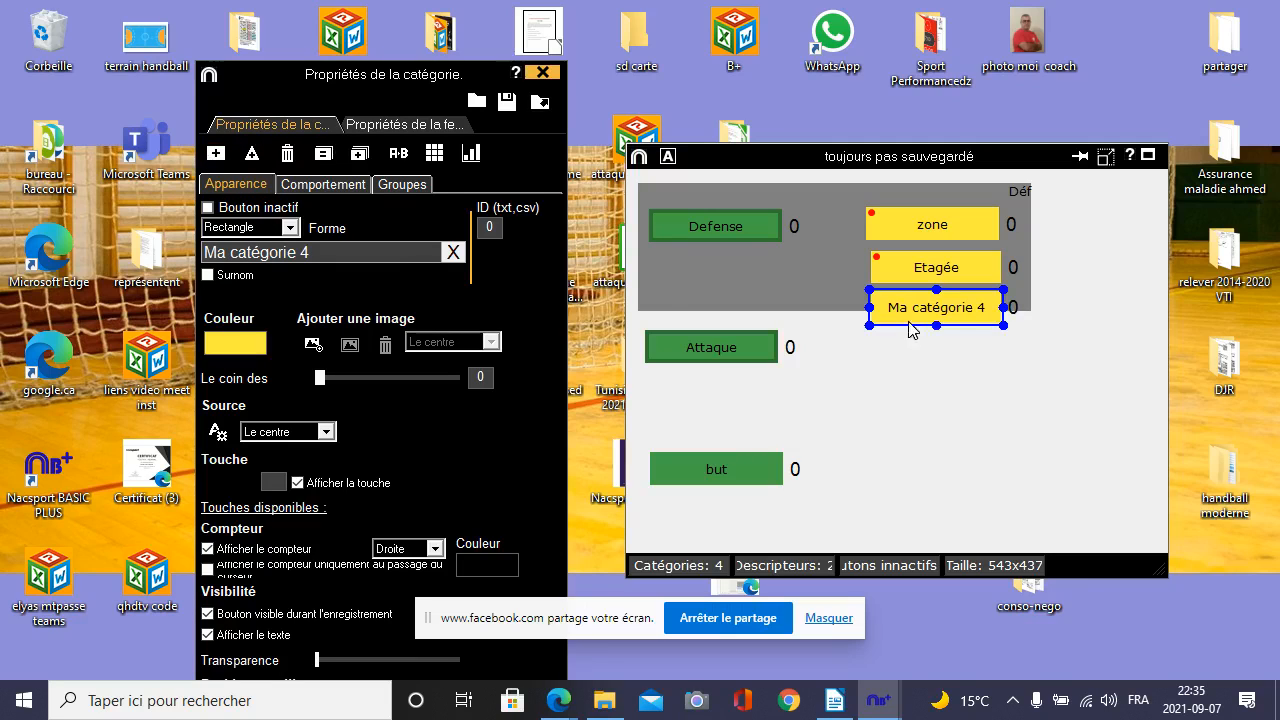
{"action": "left_click_drag", "start_coordinate": [913, 303], "coordinate": [937, 373]}
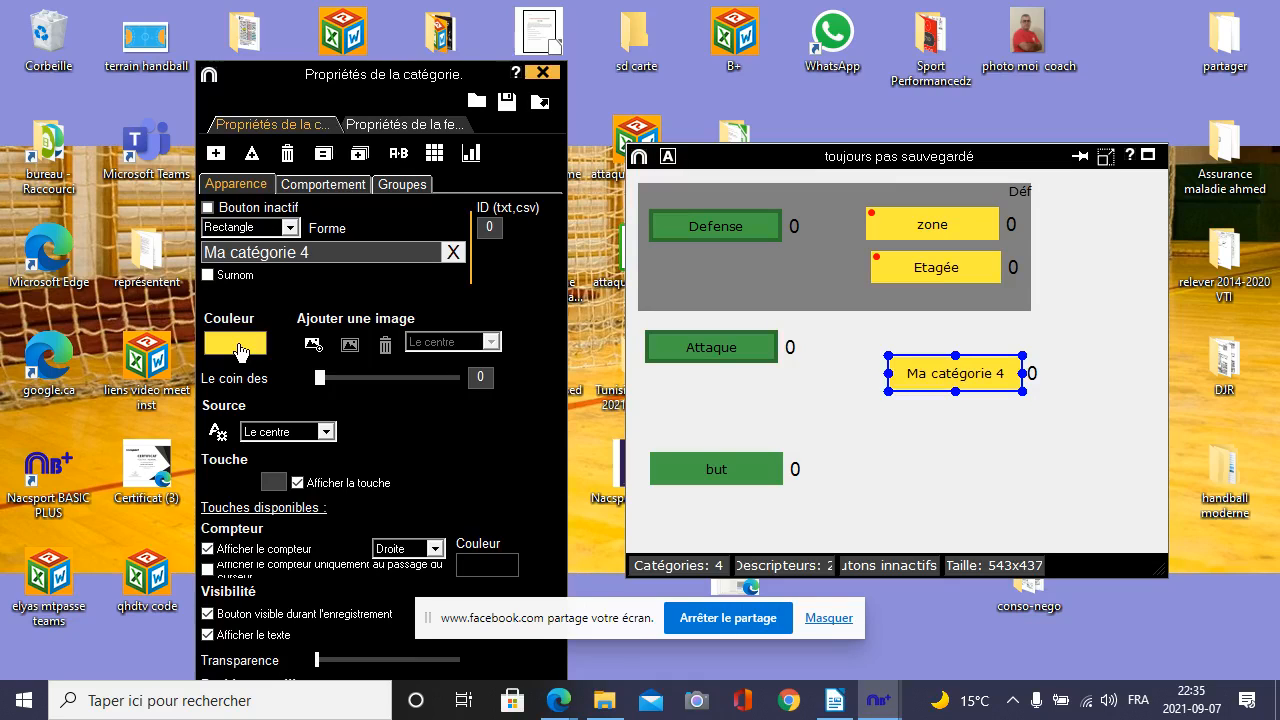
{"action": "left_click", "coordinate": [238, 350]}
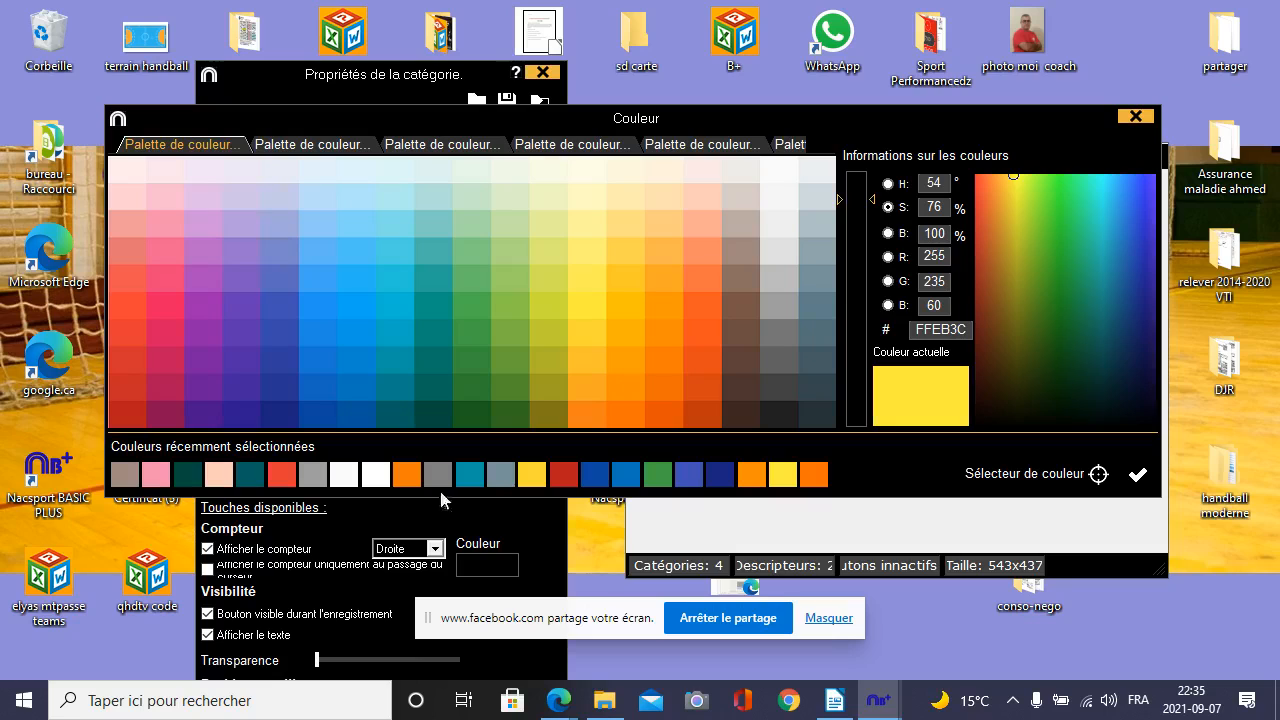
{"action": "left_click", "coordinate": [343, 475]}
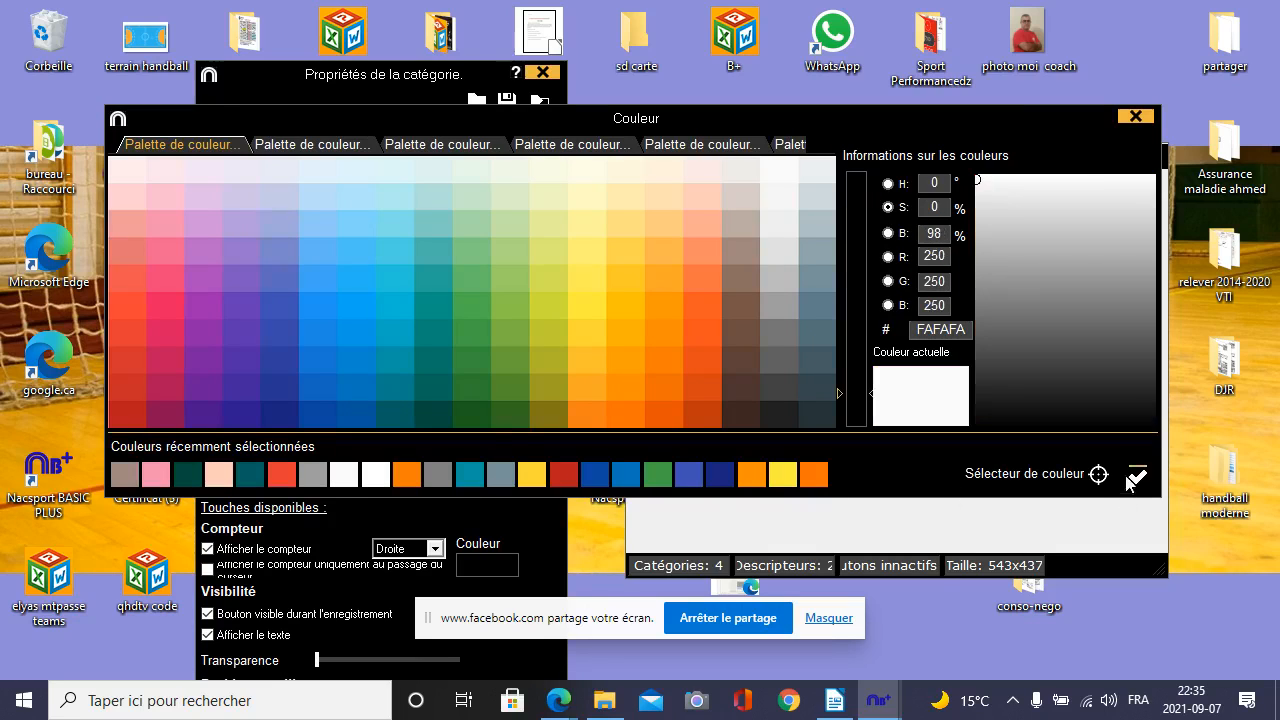
{"action": "left_click", "coordinate": [1137, 475]}
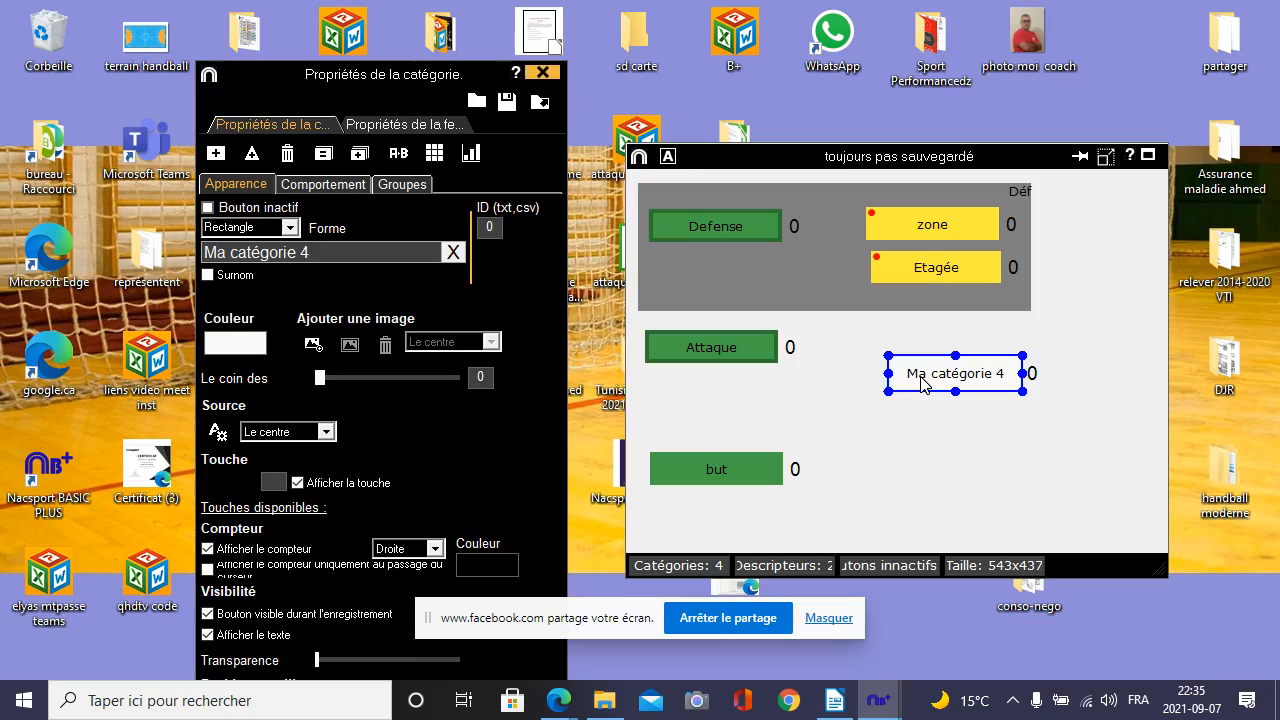
- Rename the new white category button to 1er phase
{"action": "left_click", "coordinate": [318, 252]}
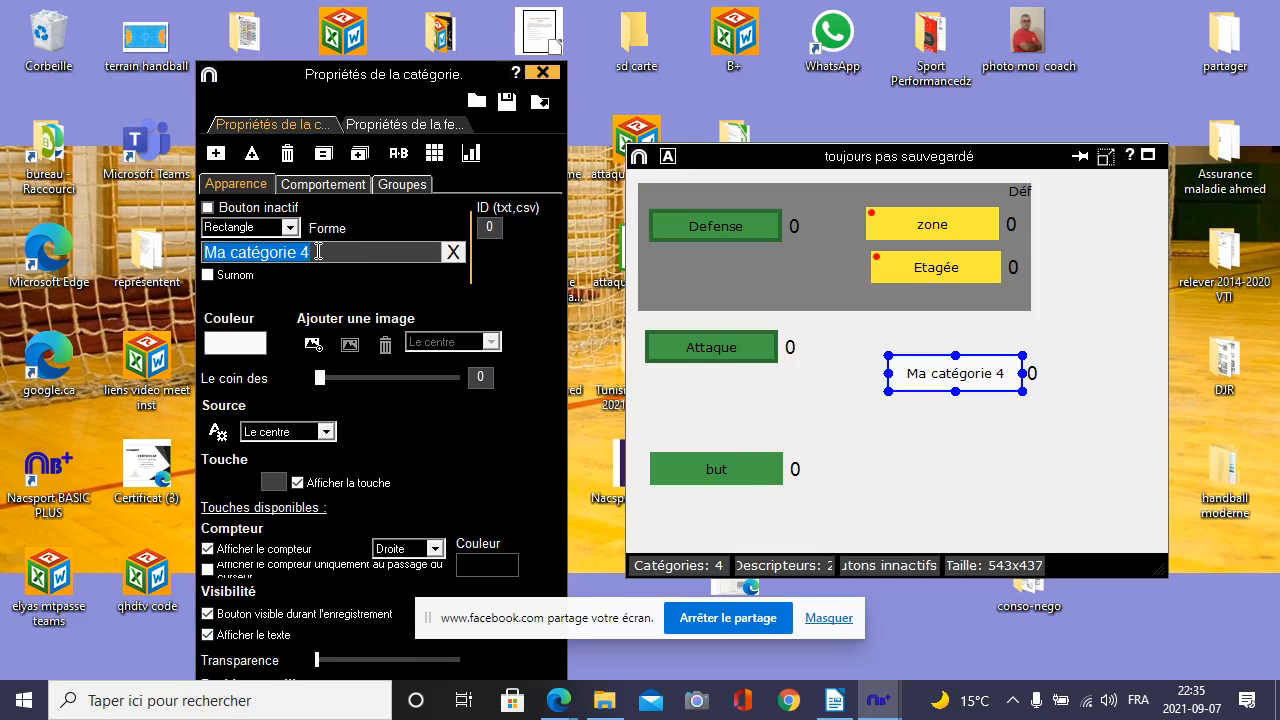
{"action": "key", "text": "BackSpace"}
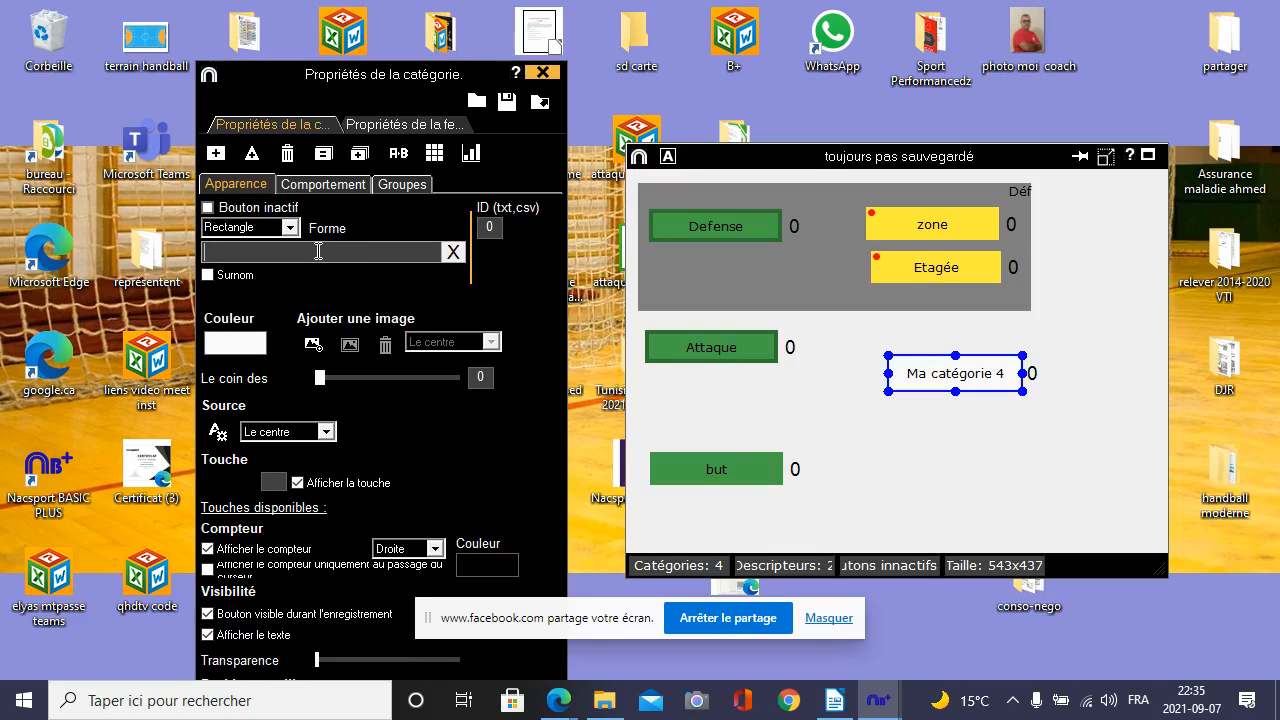
{"action": "type", "text": "1er"}
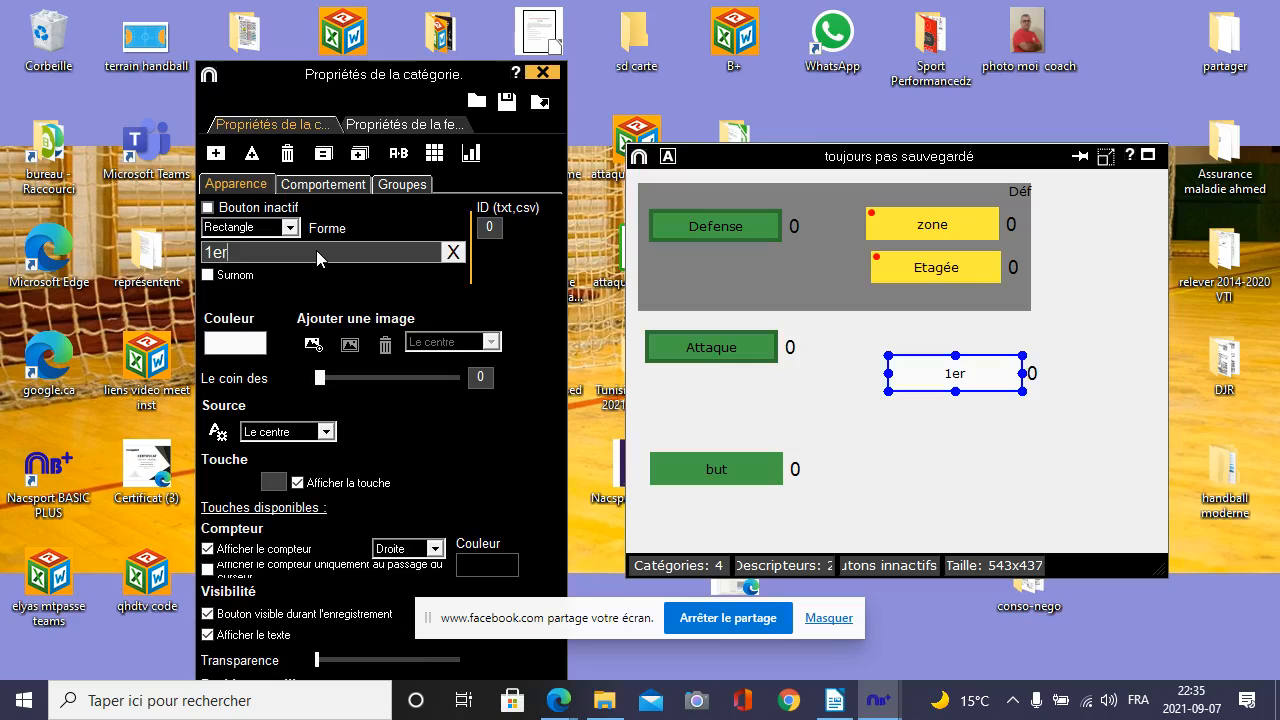
{"action": "type", "text": " phase"}
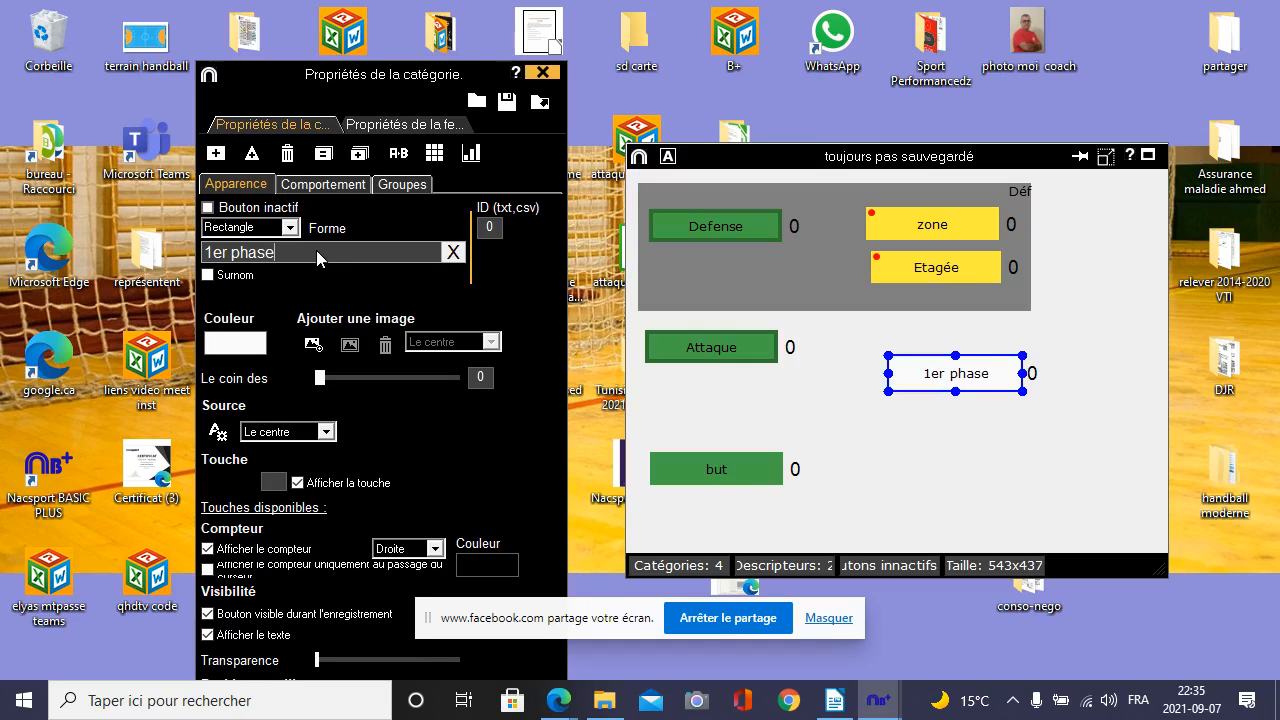
{"action": "left_click", "coordinate": [979, 455]}
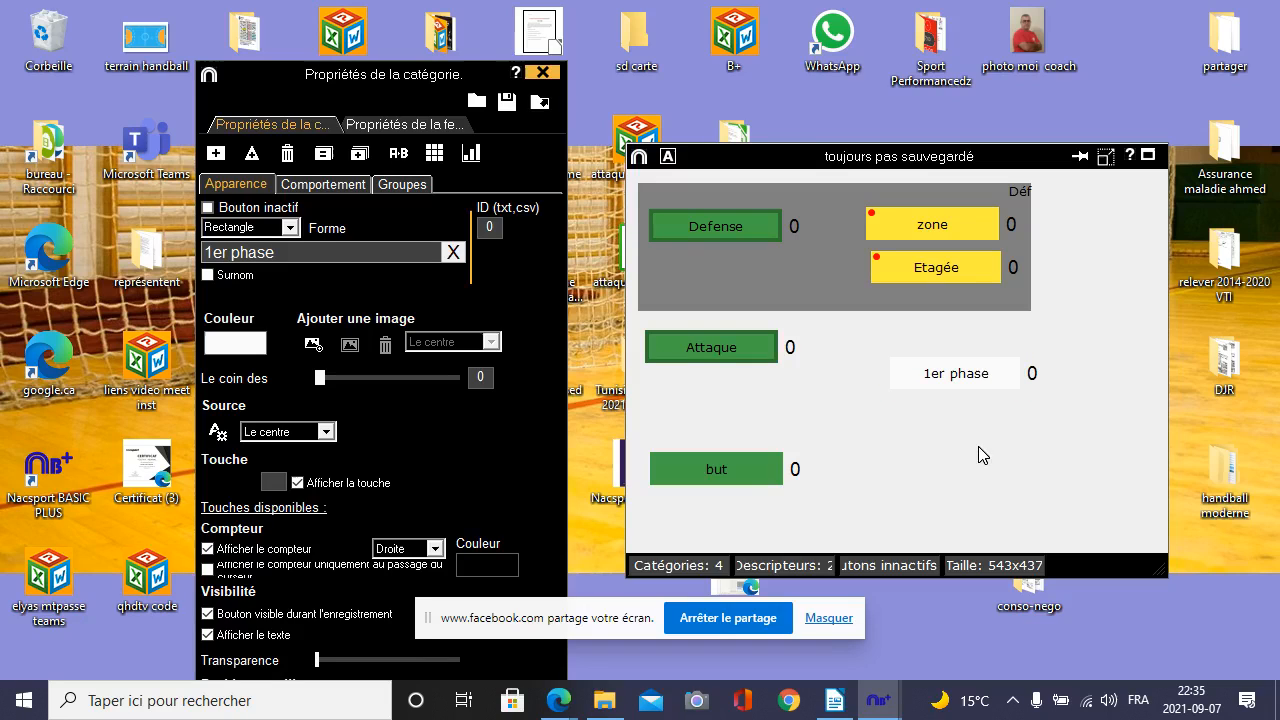
- Turn 1er phase into a descriptor that is automatically added on every click, and move its button to the free space beside but
{"action": "left_click", "coordinate": [948, 390]}
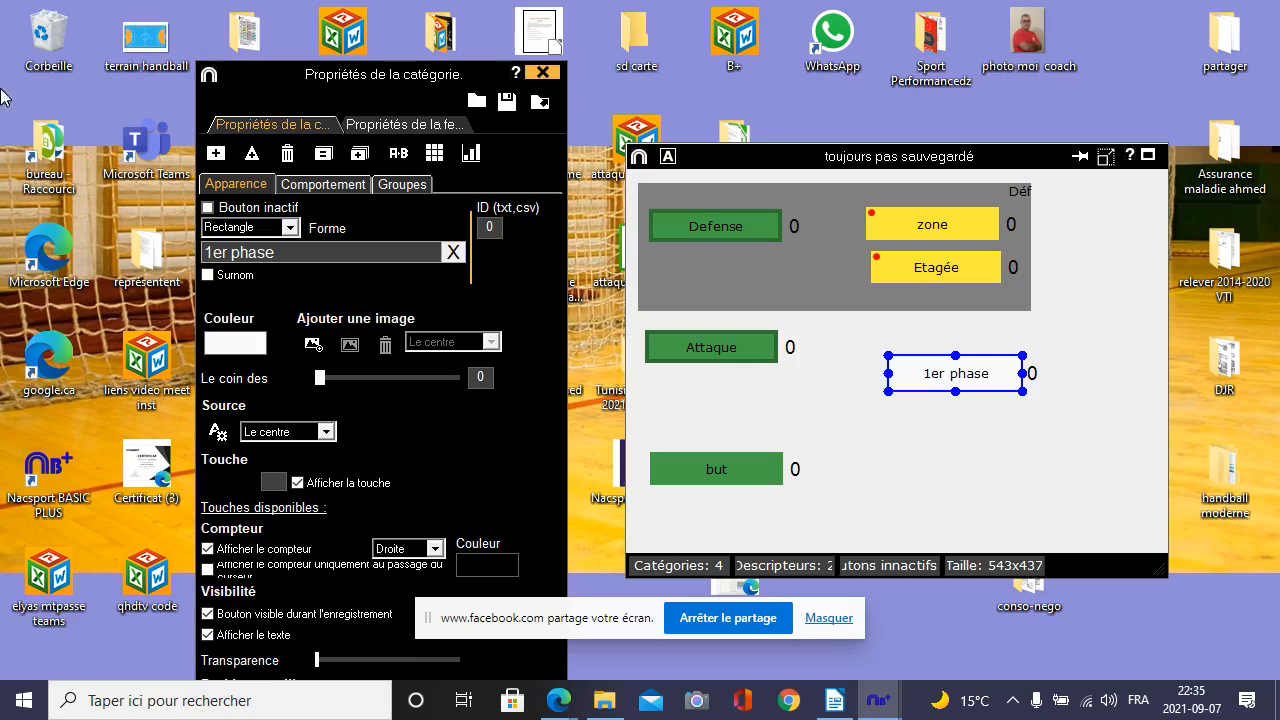
{"action": "left_click", "coordinate": [324, 183]}
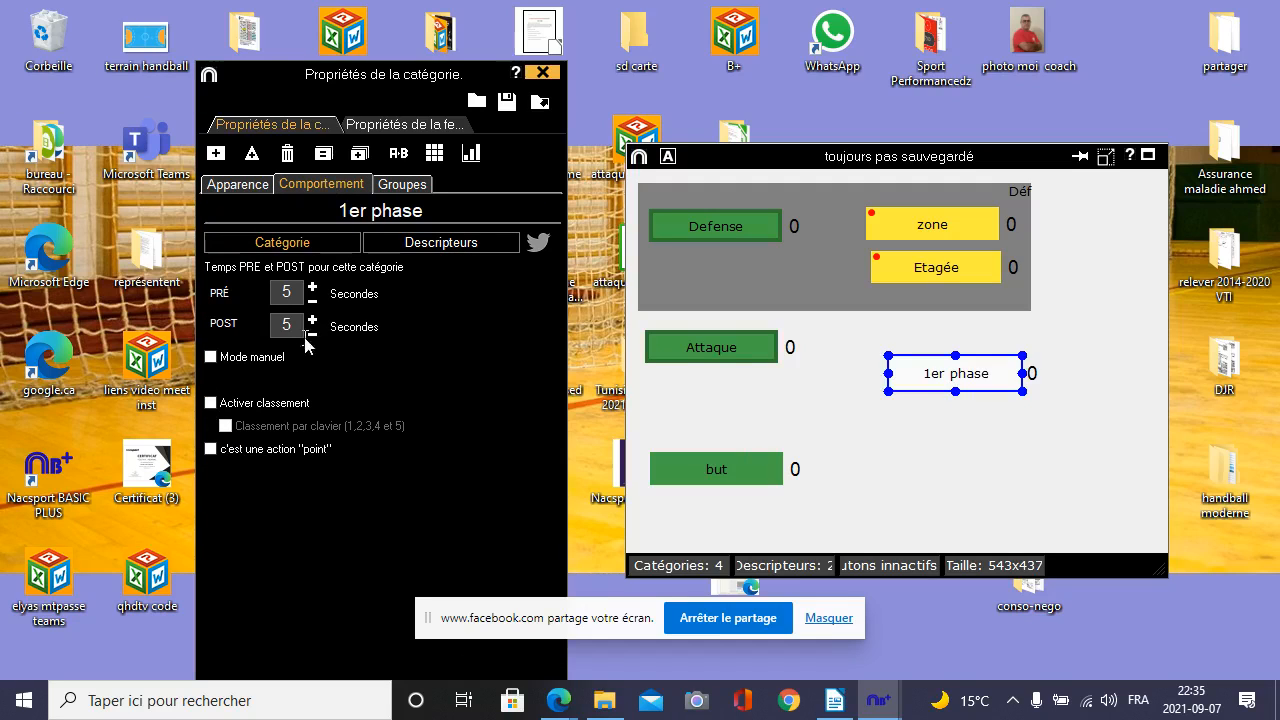
{"action": "left_click", "coordinate": [441, 246]}
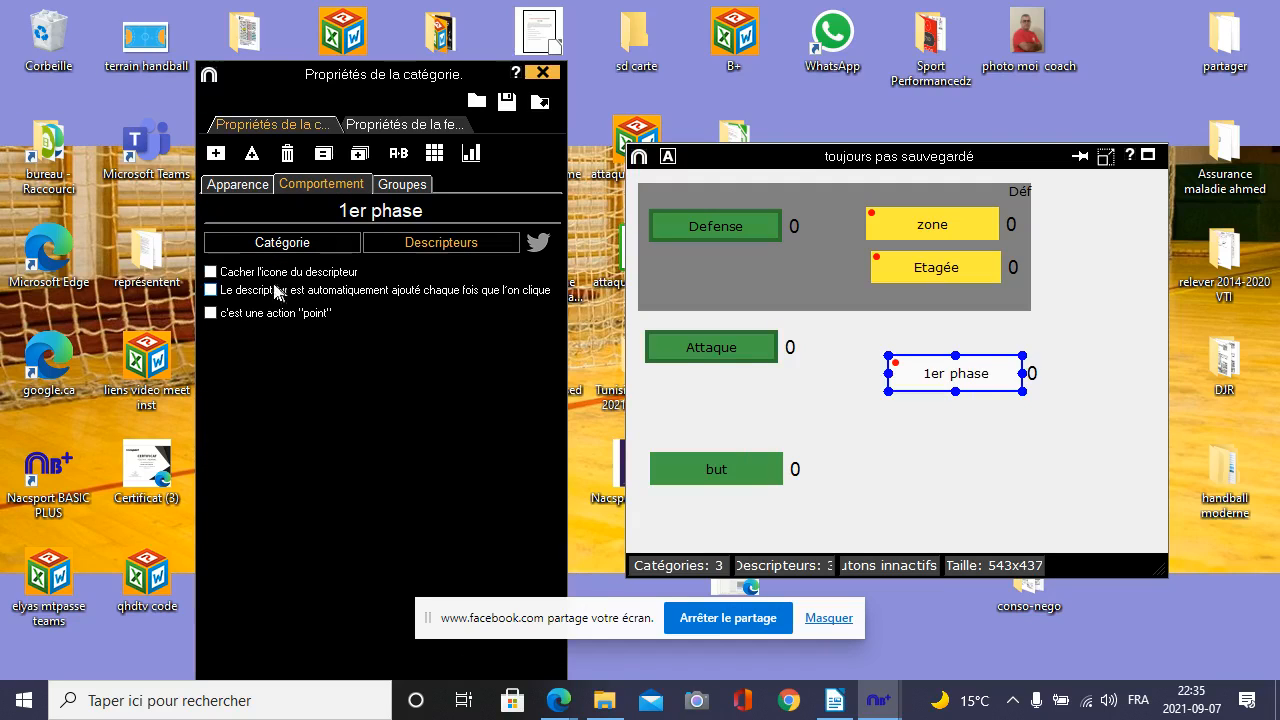
{"action": "left_click", "coordinate": [210, 290]}
{"action": "left_click_drag", "start_coordinate": [928, 381], "coordinate": [981, 463]}
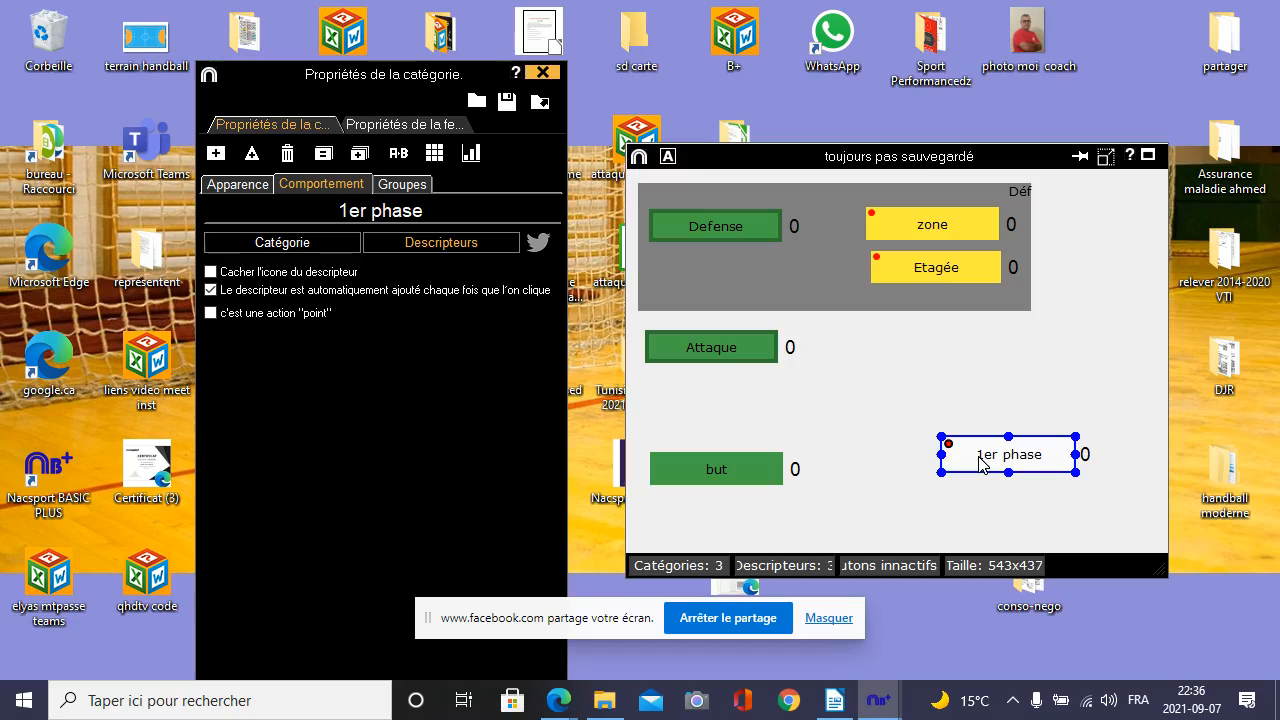
{"action": "left_click", "coordinate": [991, 426]}
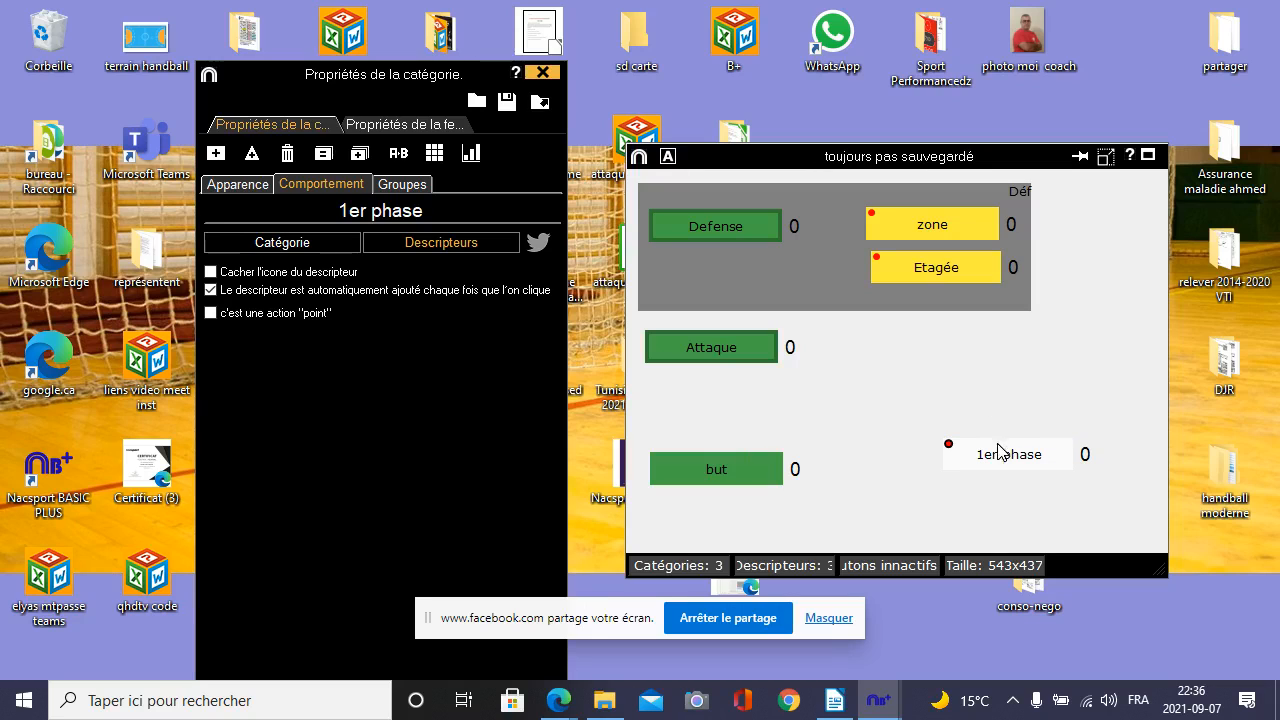
{"action": "left_click", "coordinate": [998, 452]}
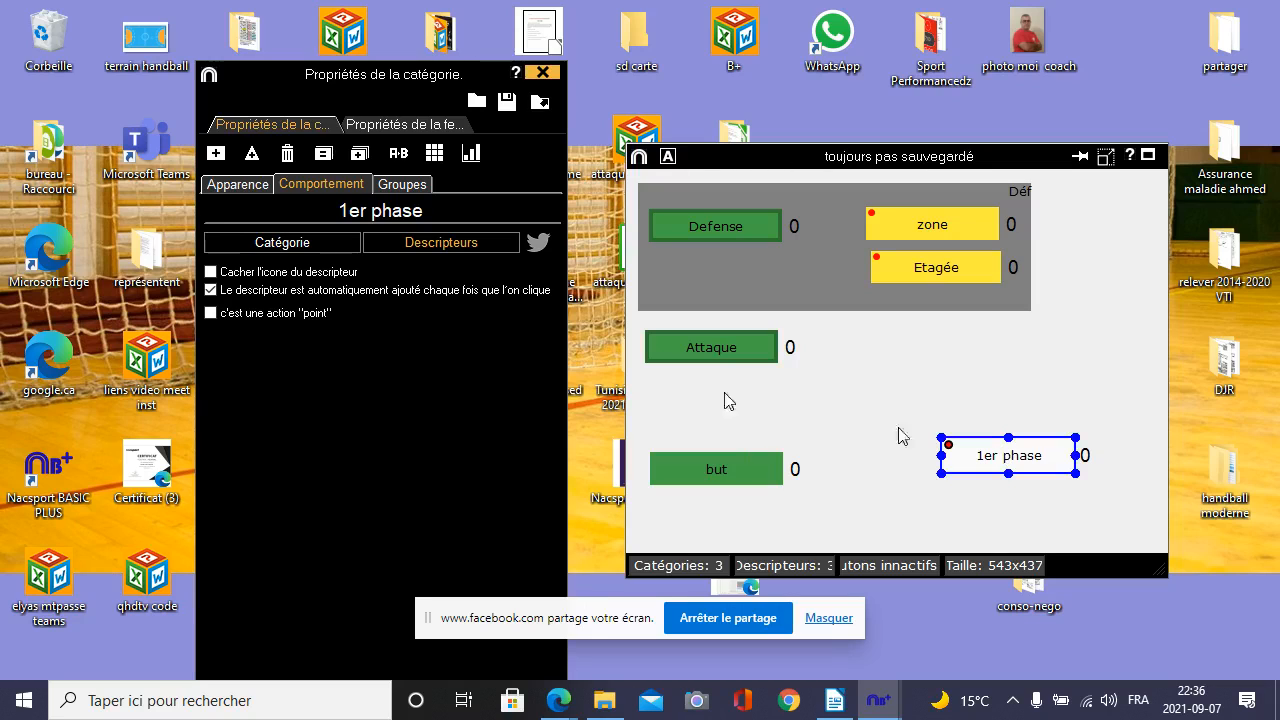
- Colour the 1er phase button orange F67C01 and place it beside the upper corner of the Déf block
{"action": "left_click", "coordinate": [218, 186]}
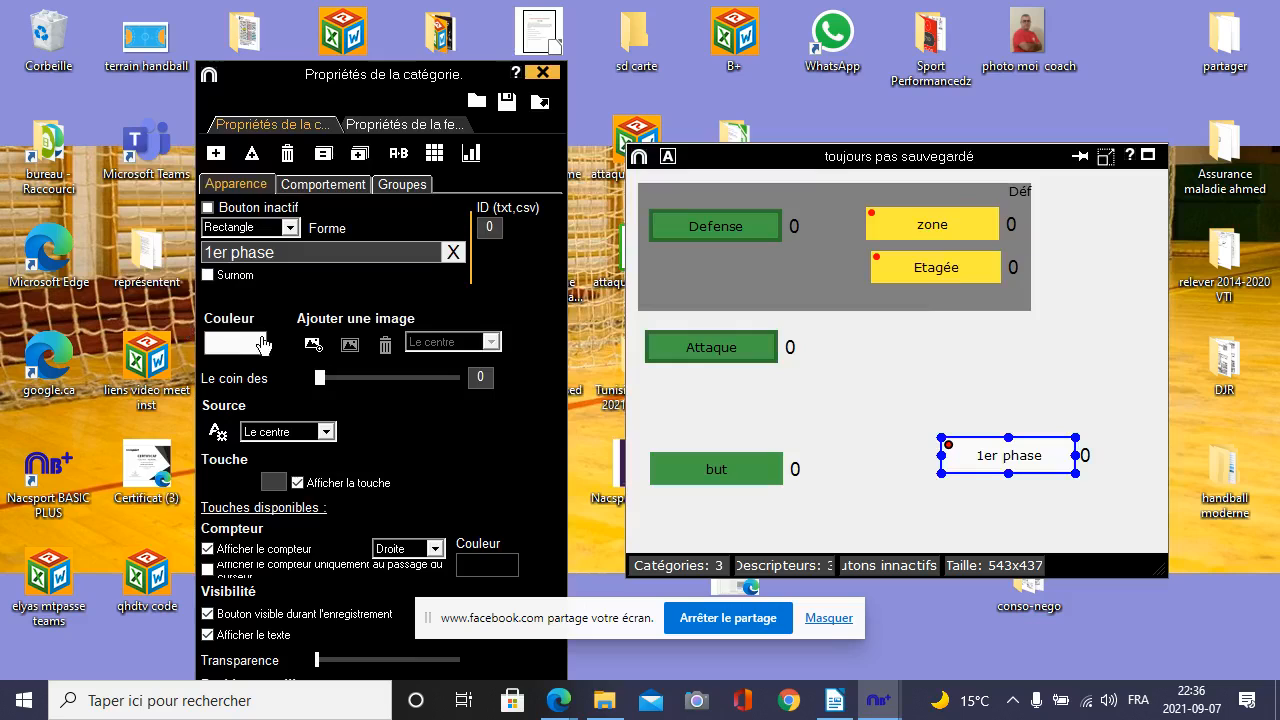
{"action": "left_click", "coordinate": [262, 344]}
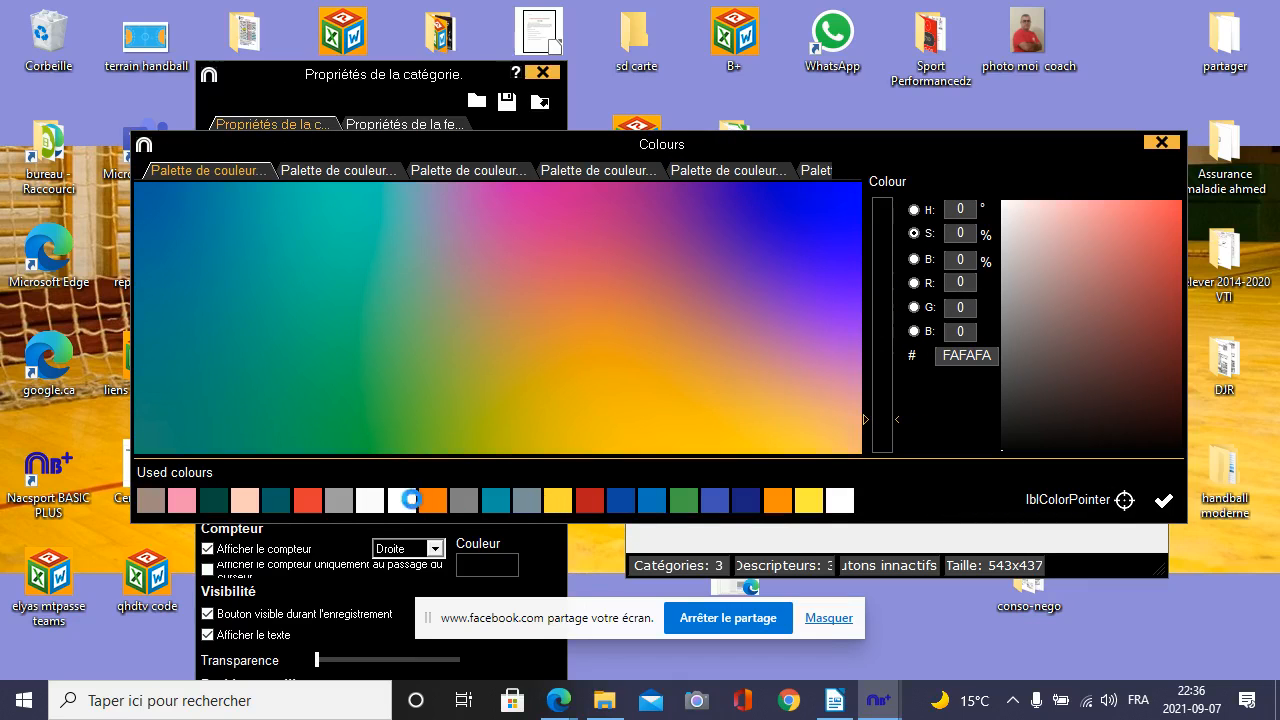
{"action": "left_click", "coordinate": [432, 502]}
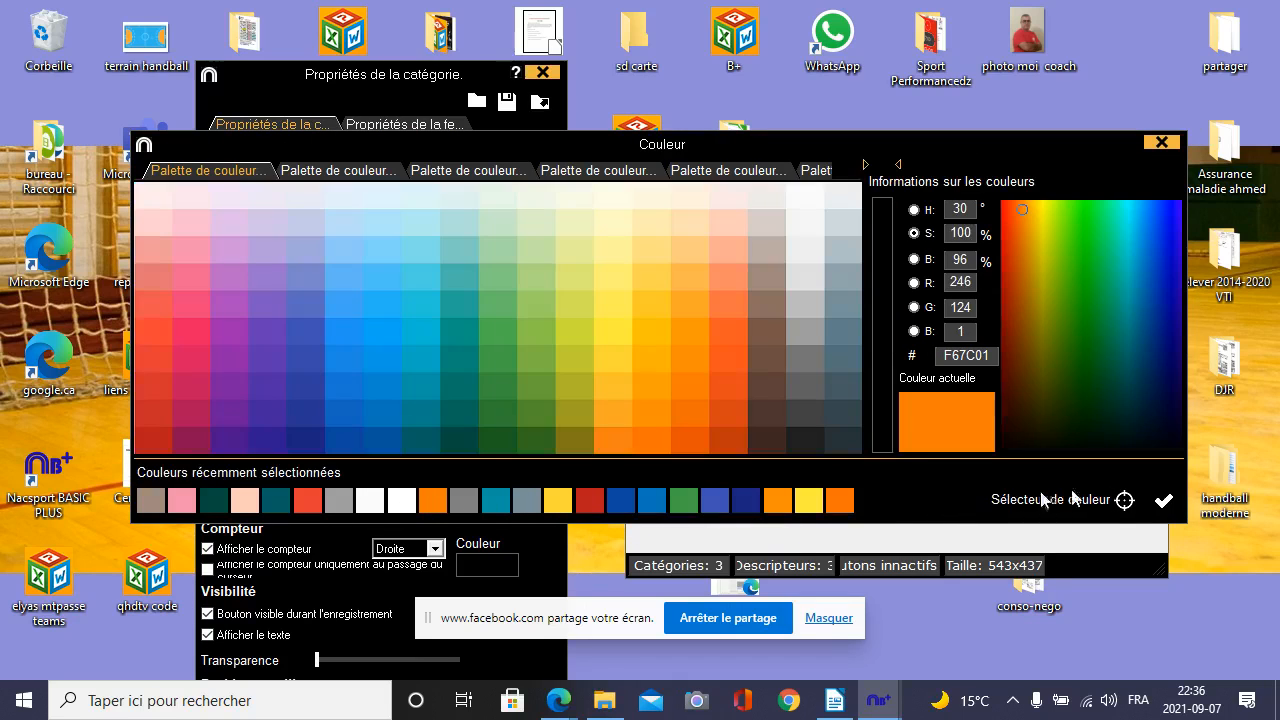
{"action": "left_click", "coordinate": [1163, 500]}
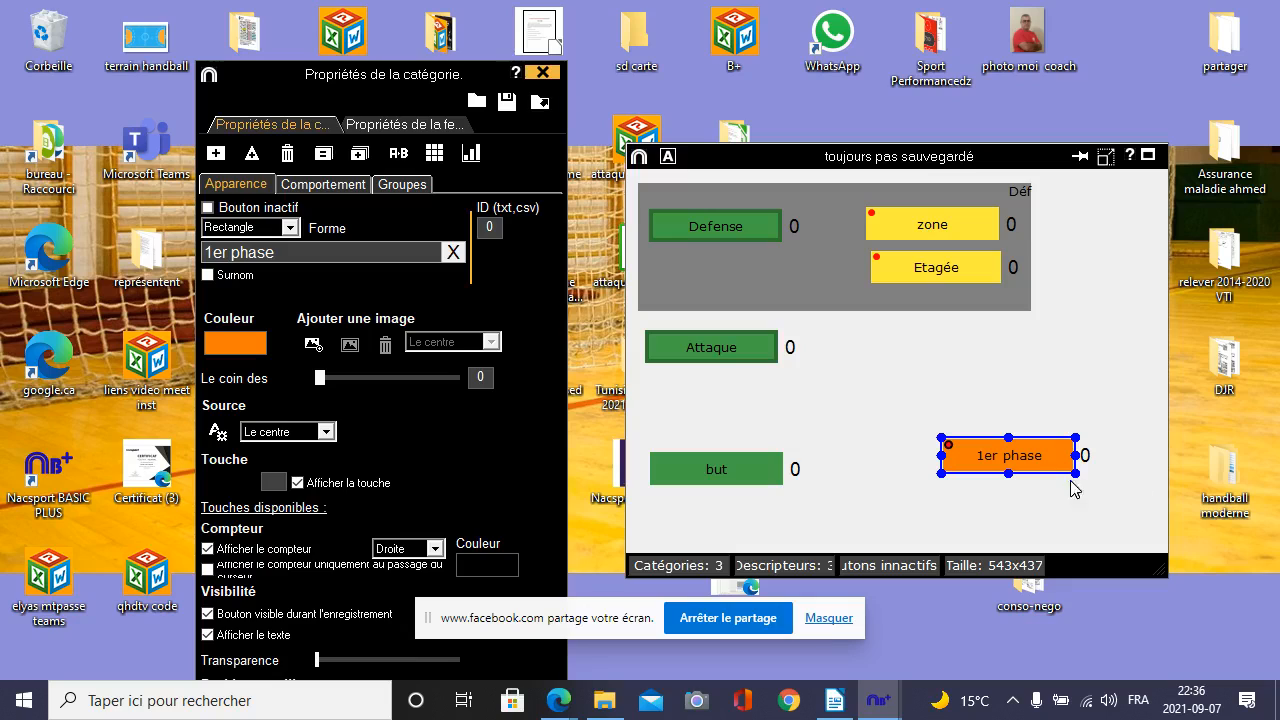
{"action": "left_click_drag", "start_coordinate": [1077, 457], "coordinate": [1115, 207]}
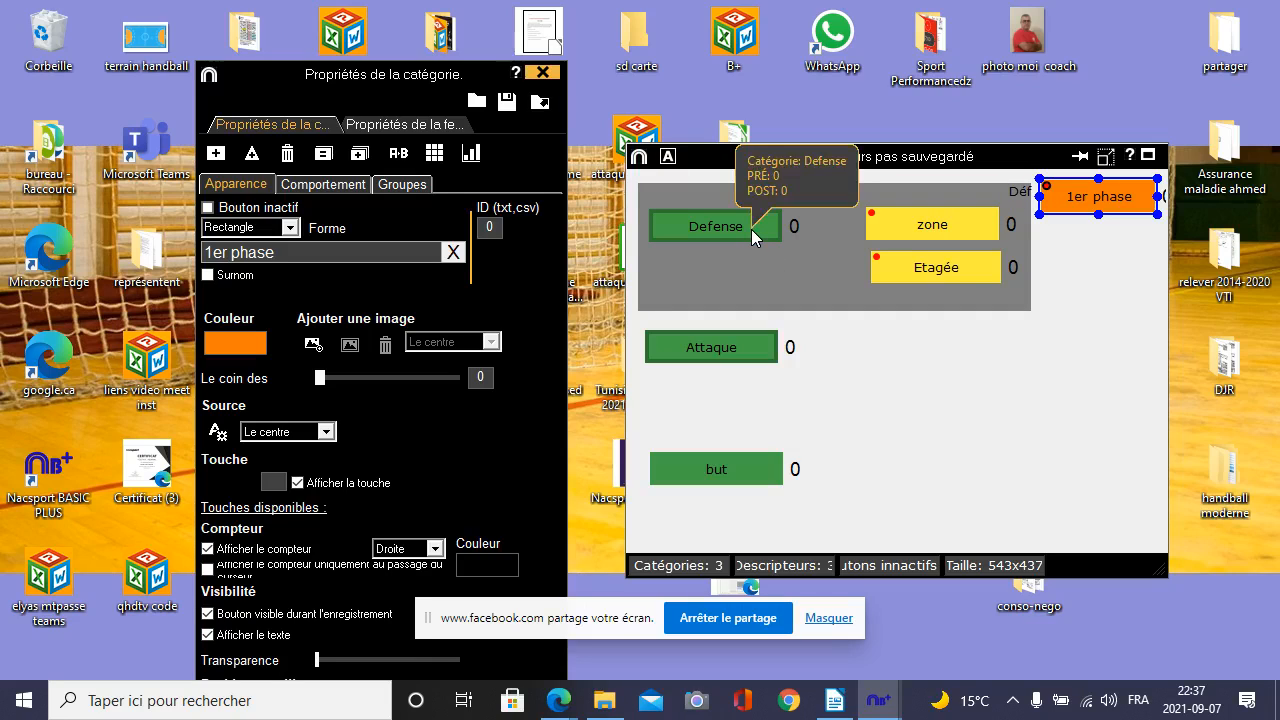
{"action": "left_click", "coordinate": [919, 231]}
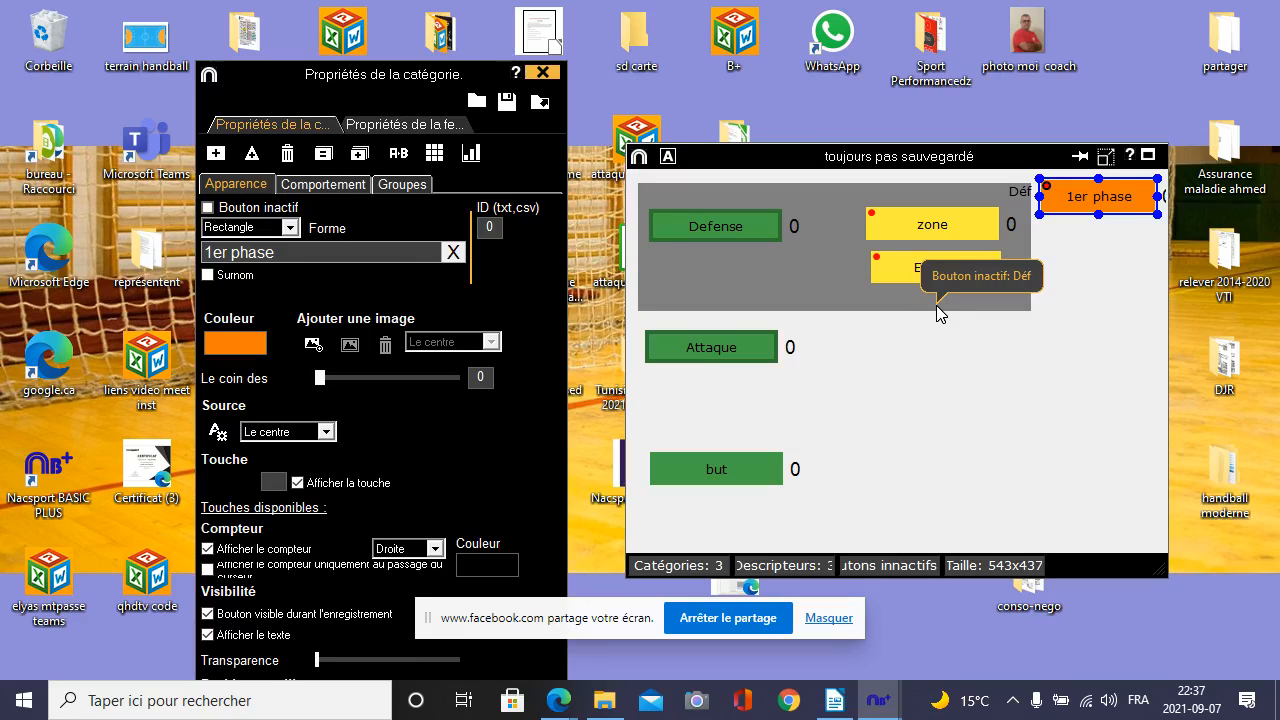
{"action": "left_click", "coordinate": [893, 335]}
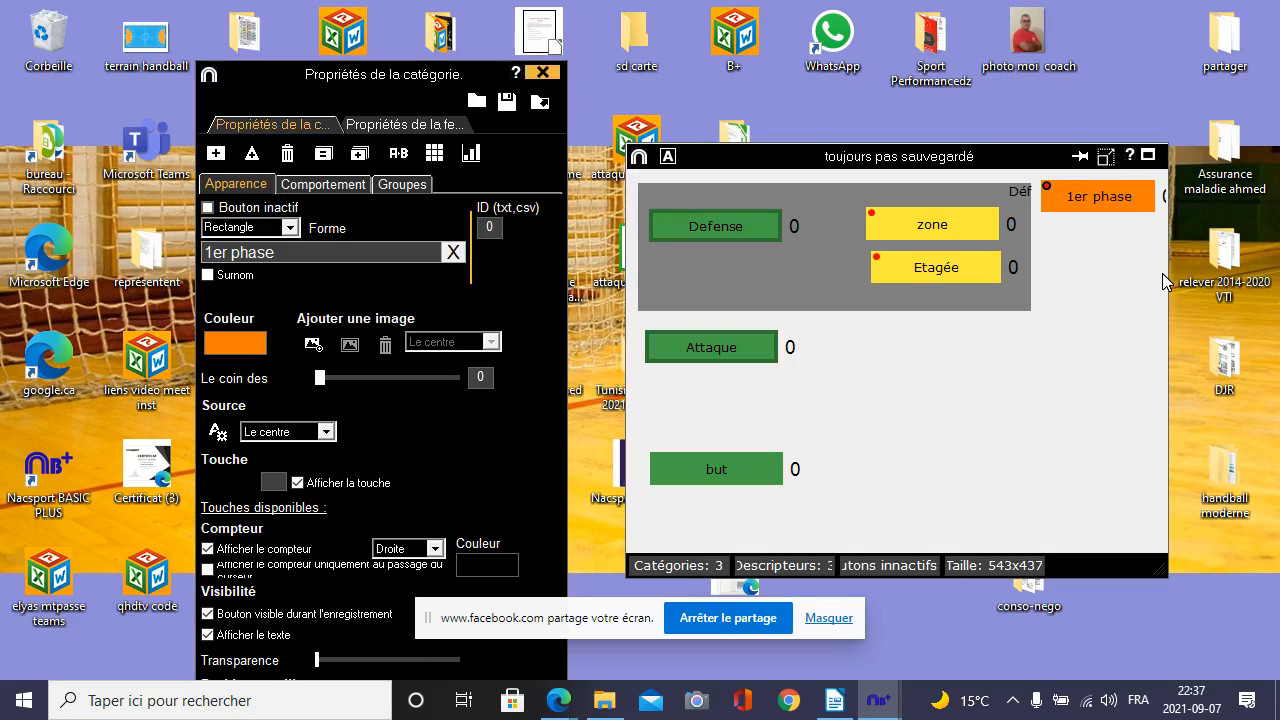
- Widen the template to 598 pixels and add an orange category named 2 em phase below 1er phase
{"action": "left_click_drag", "start_coordinate": [1167, 280], "coordinate": [1222, 278]}
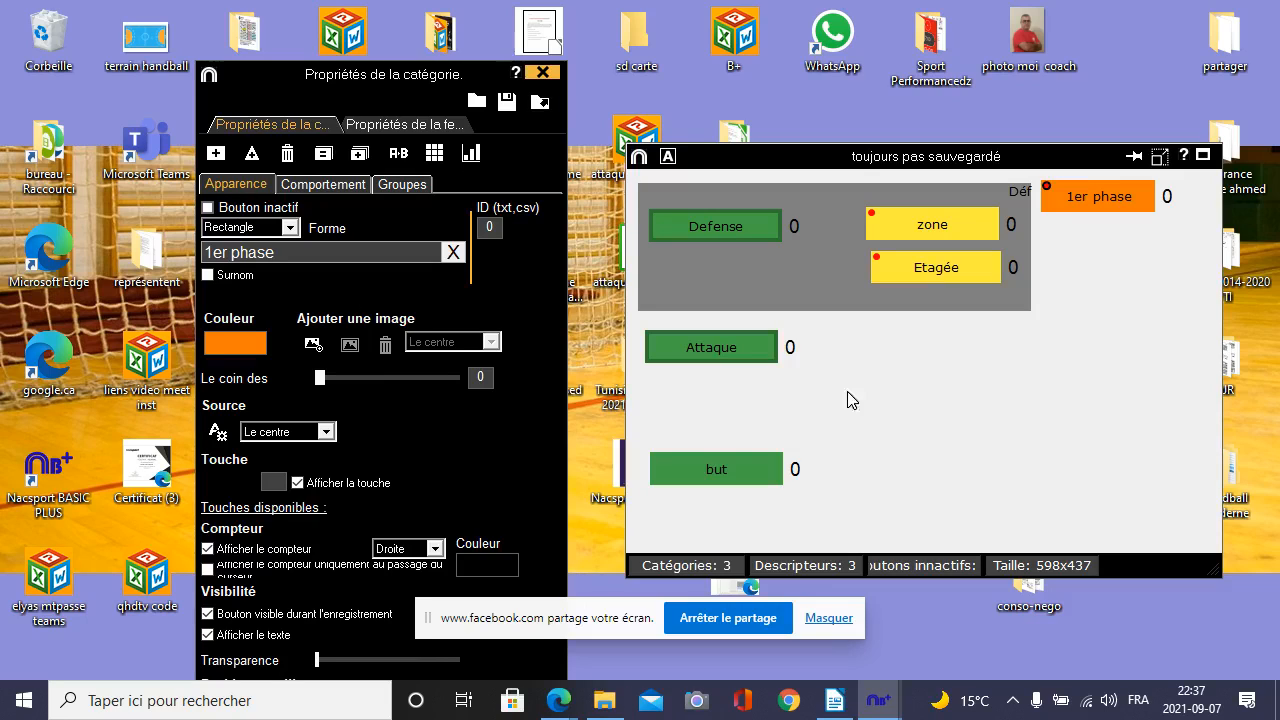
{"action": "left_click", "coordinate": [215, 152]}
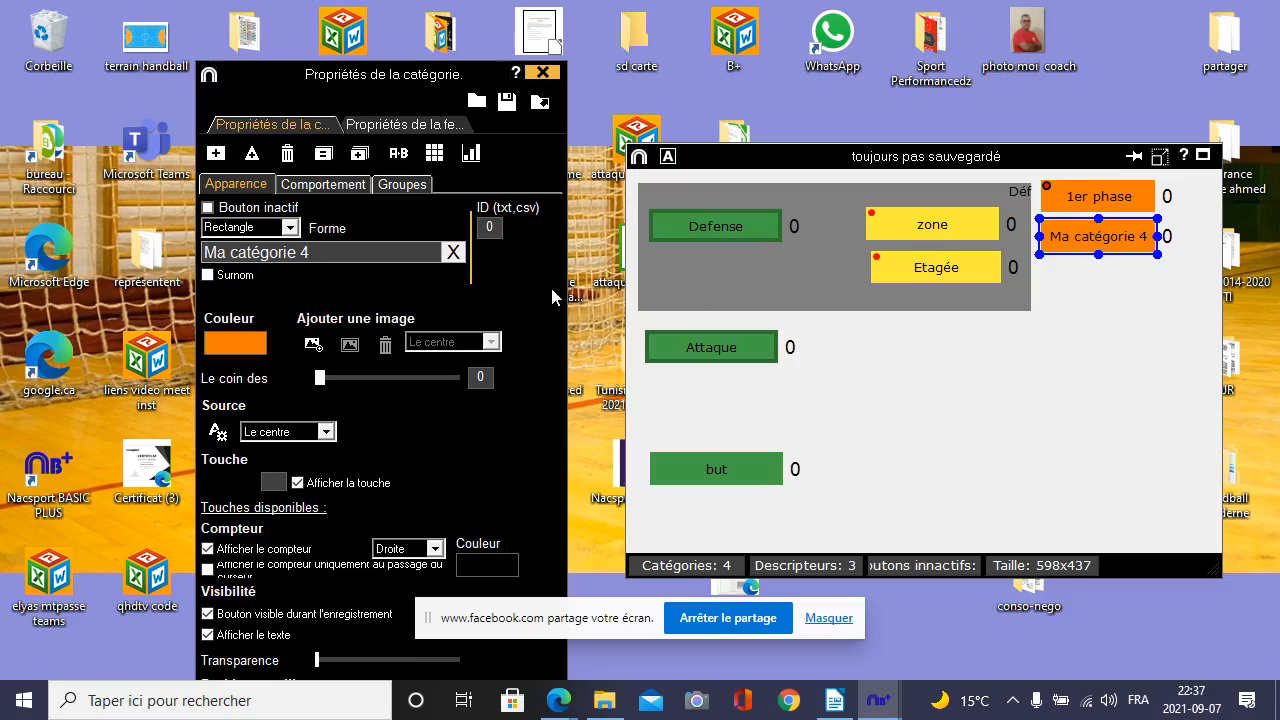
{"action": "triple_click", "coordinate": [372, 251]}
{"action": "key", "text": "BackSpace"}
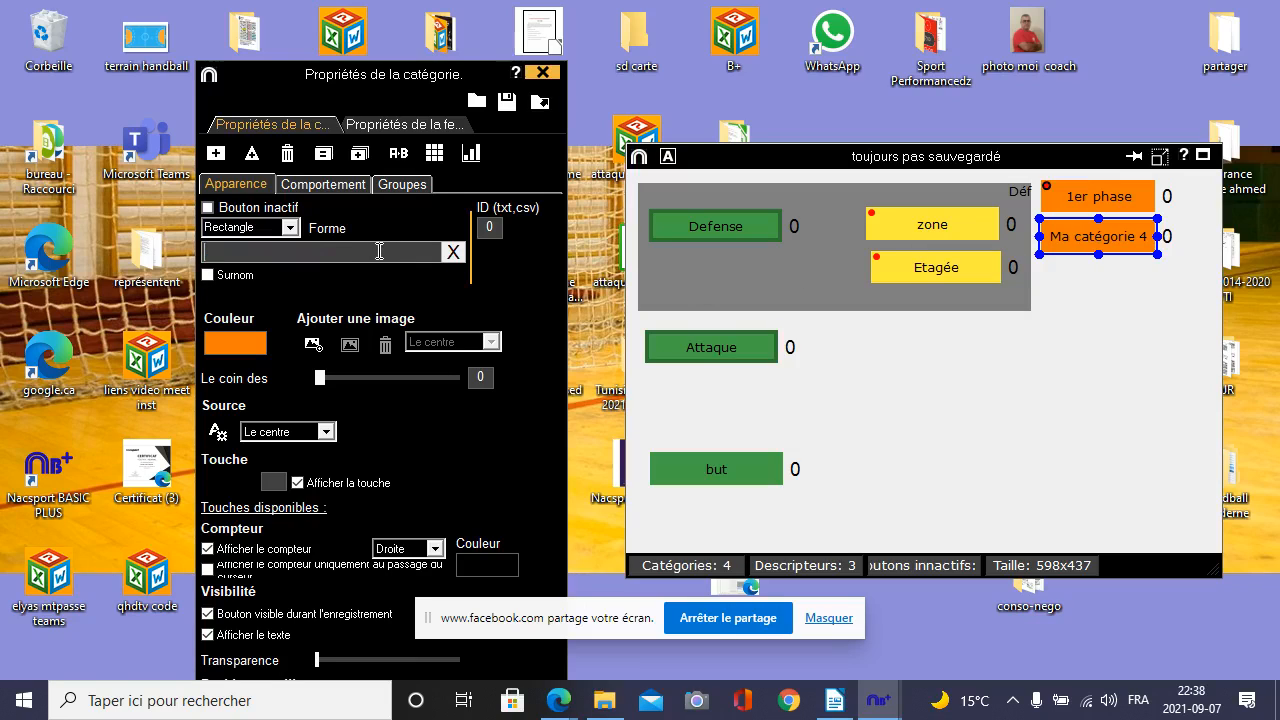
{"action": "type", "text": "2 em phase"}
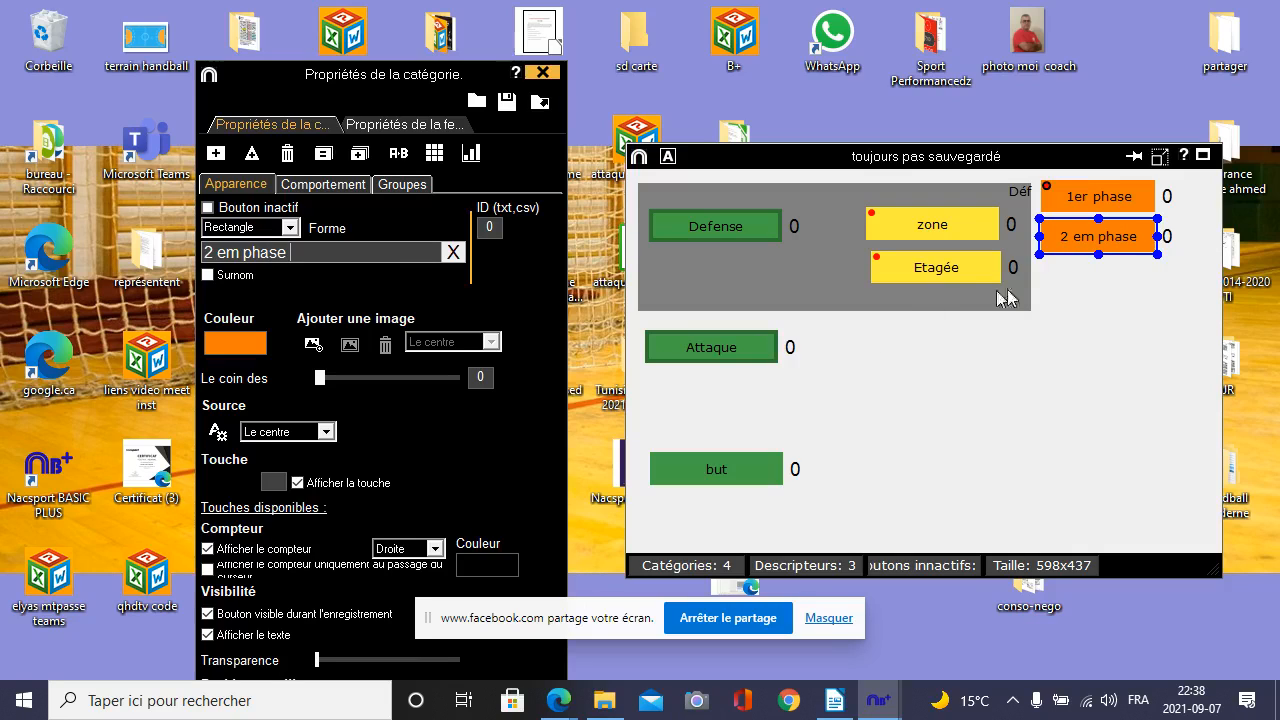
{"action": "left_click", "coordinate": [1097, 282]}
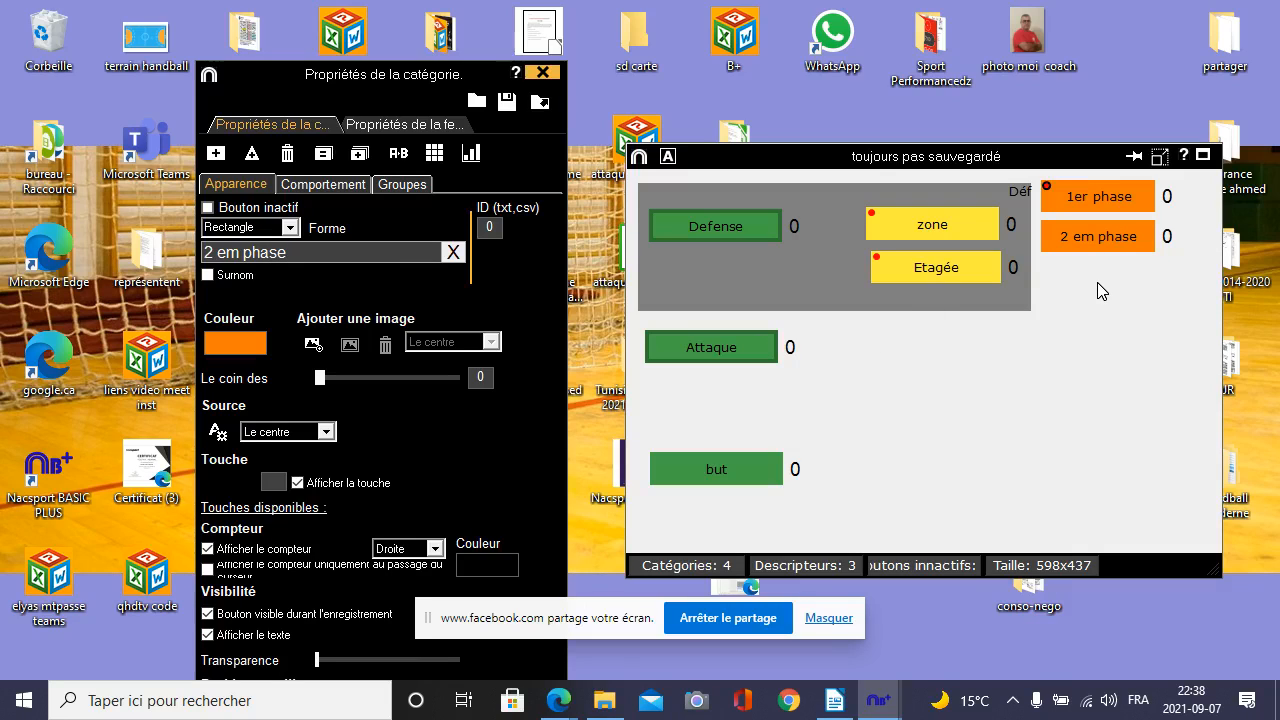
- Turn 2 em phase into a descriptor that is automatically added on every click
{"action": "right_click", "coordinate": [1110, 198]}
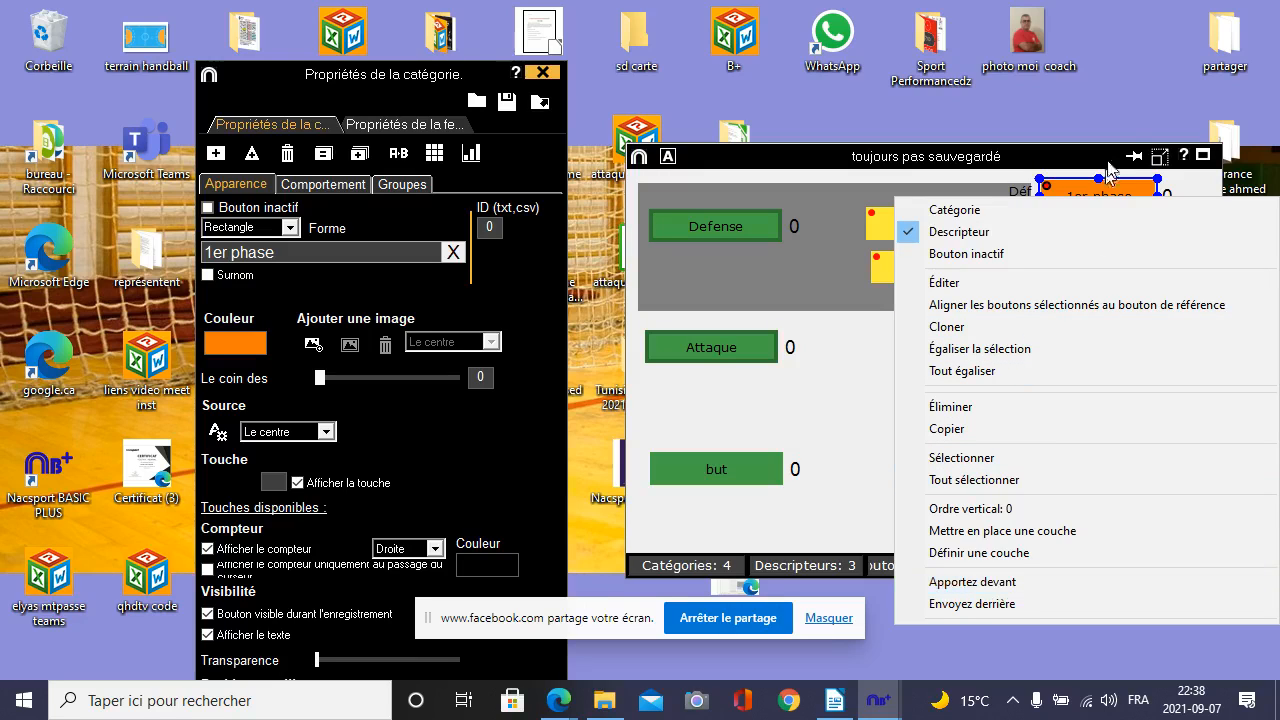
{"action": "left_click", "coordinate": [1105, 96]}
{"action": "left_click", "coordinate": [1097, 240]}
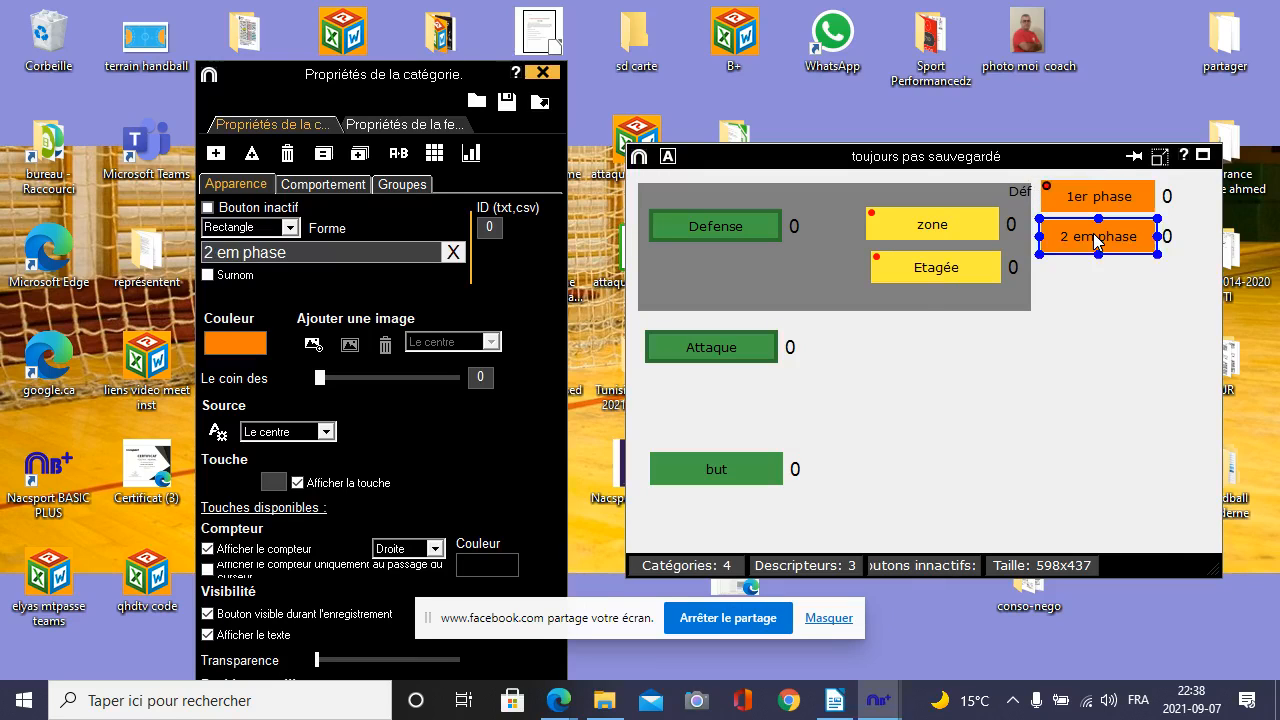
{"action": "right_click", "coordinate": [1097, 240]}
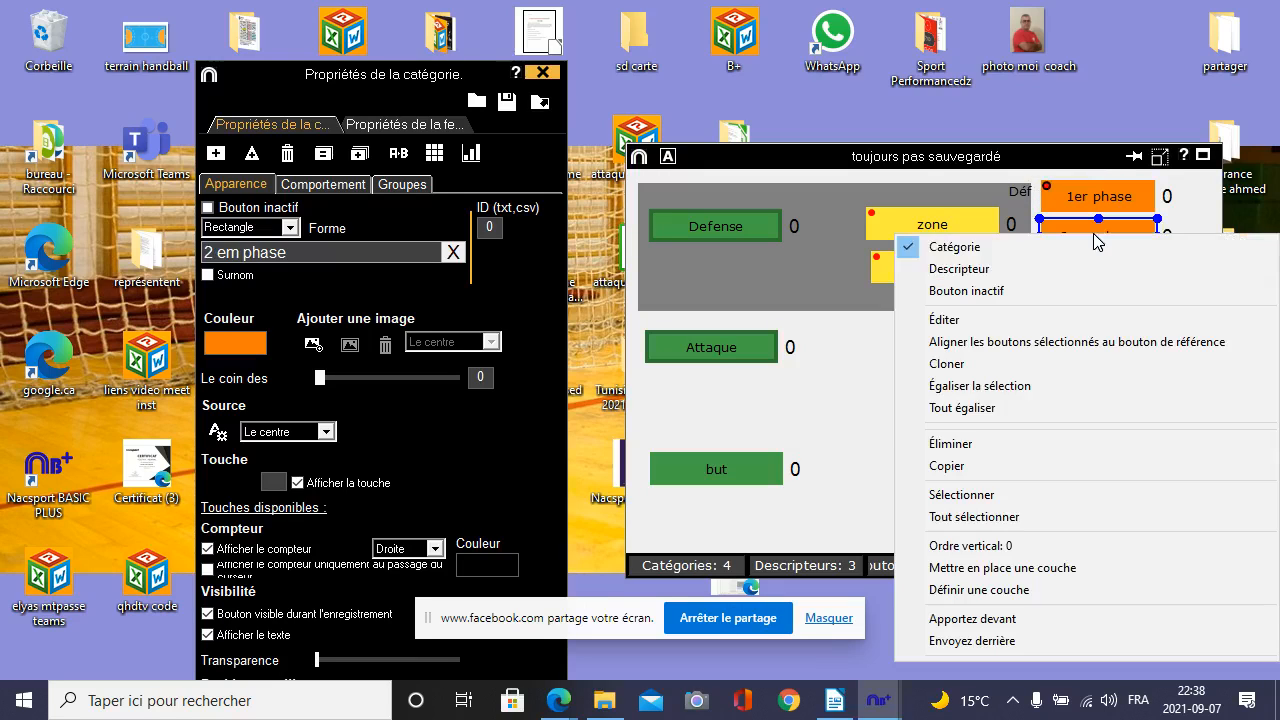
{"action": "left_click", "coordinate": [990, 273]}
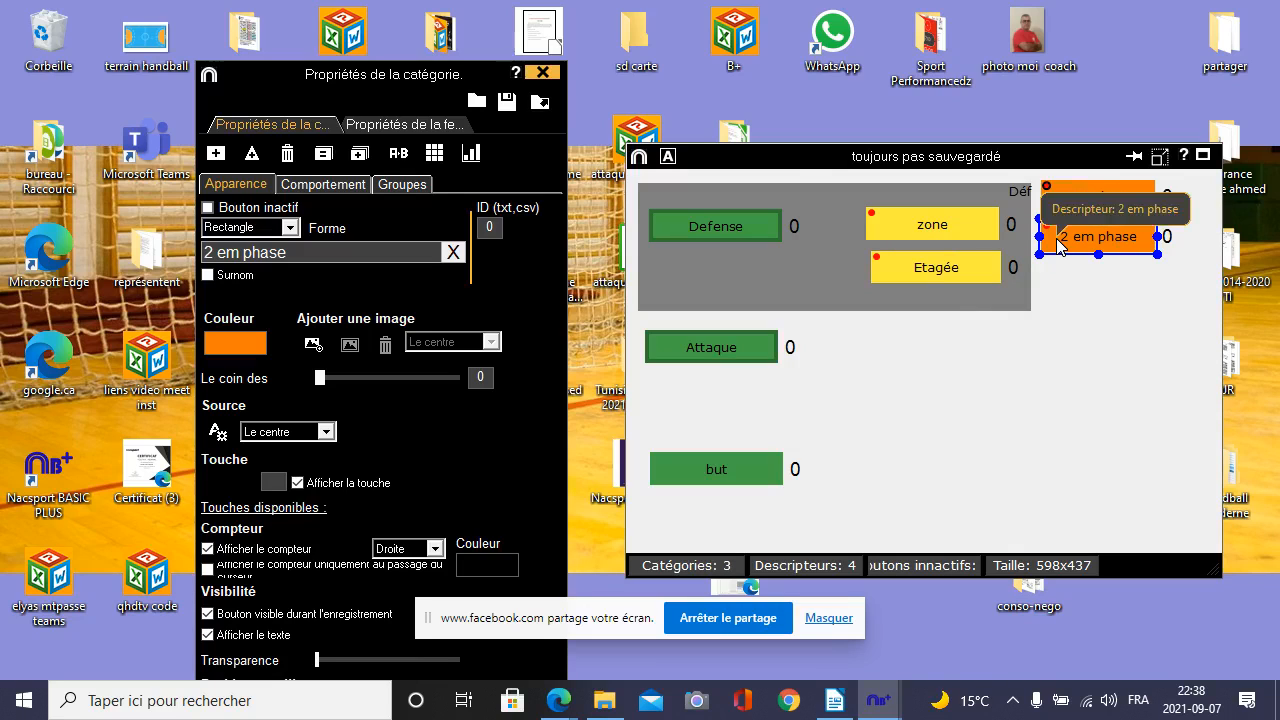
{"action": "right_click", "coordinate": [1061, 247]}
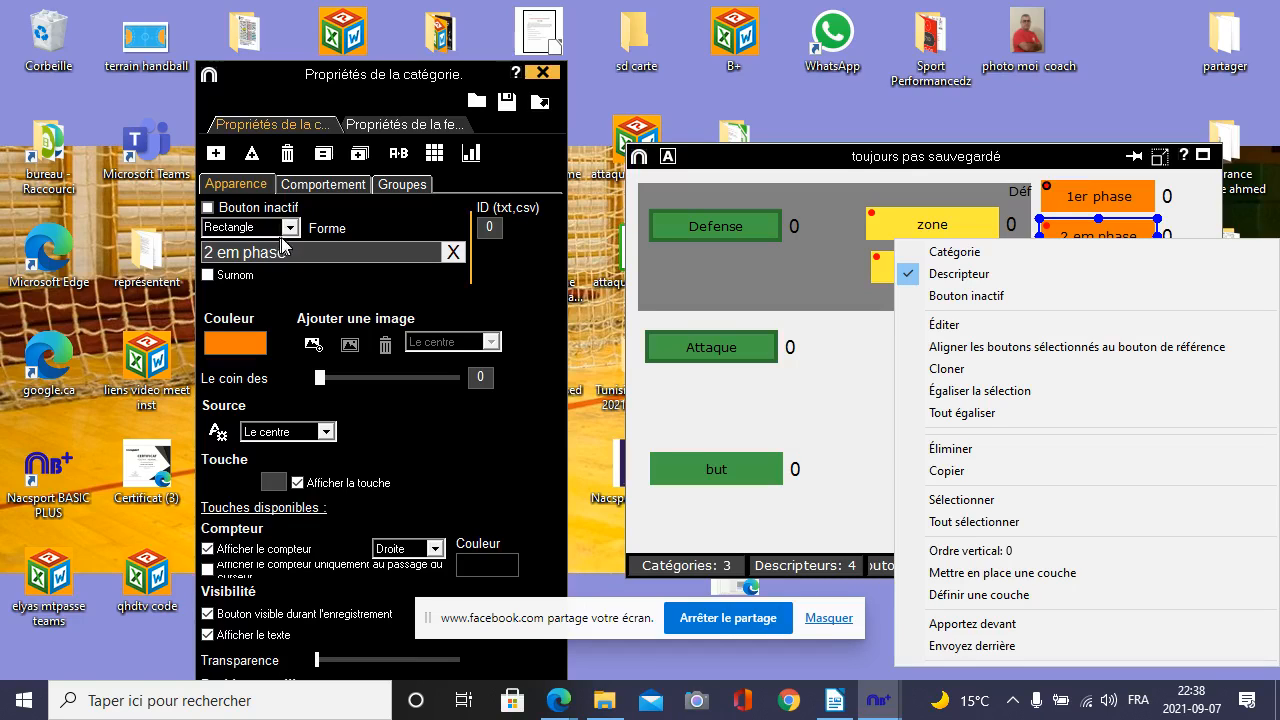
{"action": "left_click", "coordinate": [320, 188]}
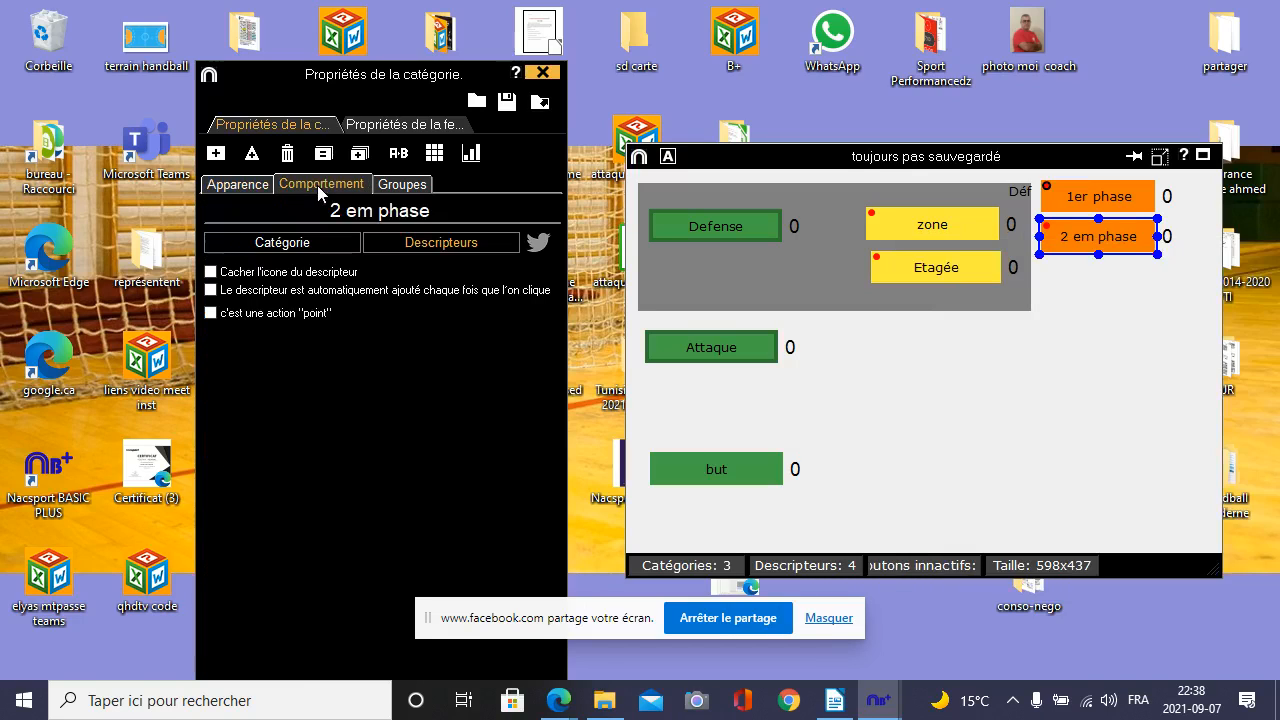
{"action": "left_click", "coordinate": [210, 290]}
- Make 1er phase an inactive button, and set 2 em phase back to a descriptor automatically added on every click
{"action": "right_click", "coordinate": [1112, 200]}
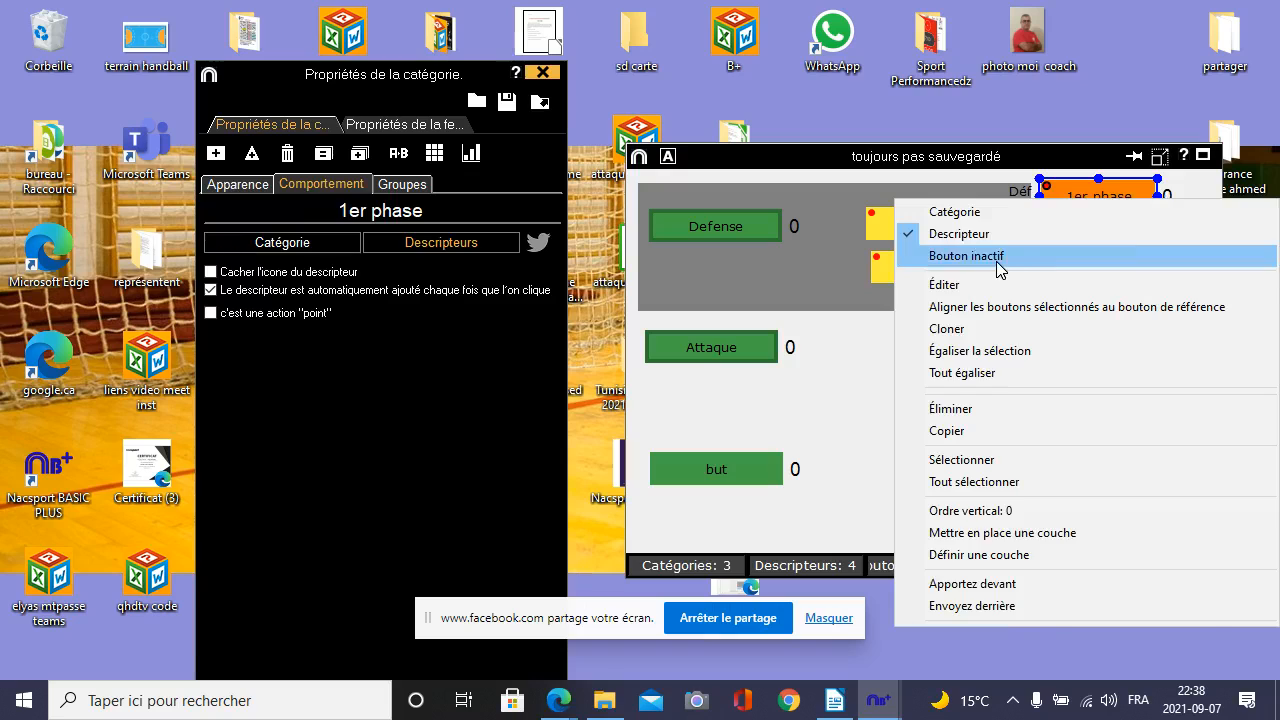
{"action": "left_click", "coordinate": [996, 261]}
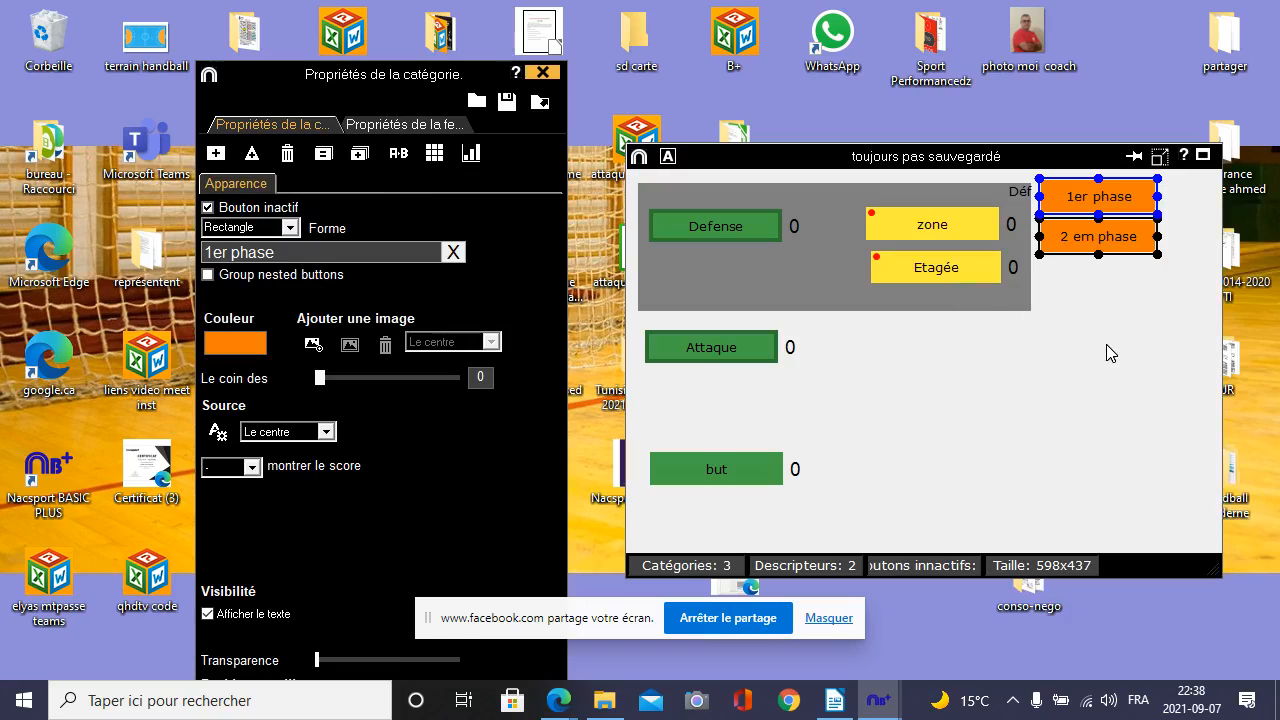
{"action": "left_click", "coordinate": [1078, 248]}
{"action": "right_click", "coordinate": [1076, 246]}
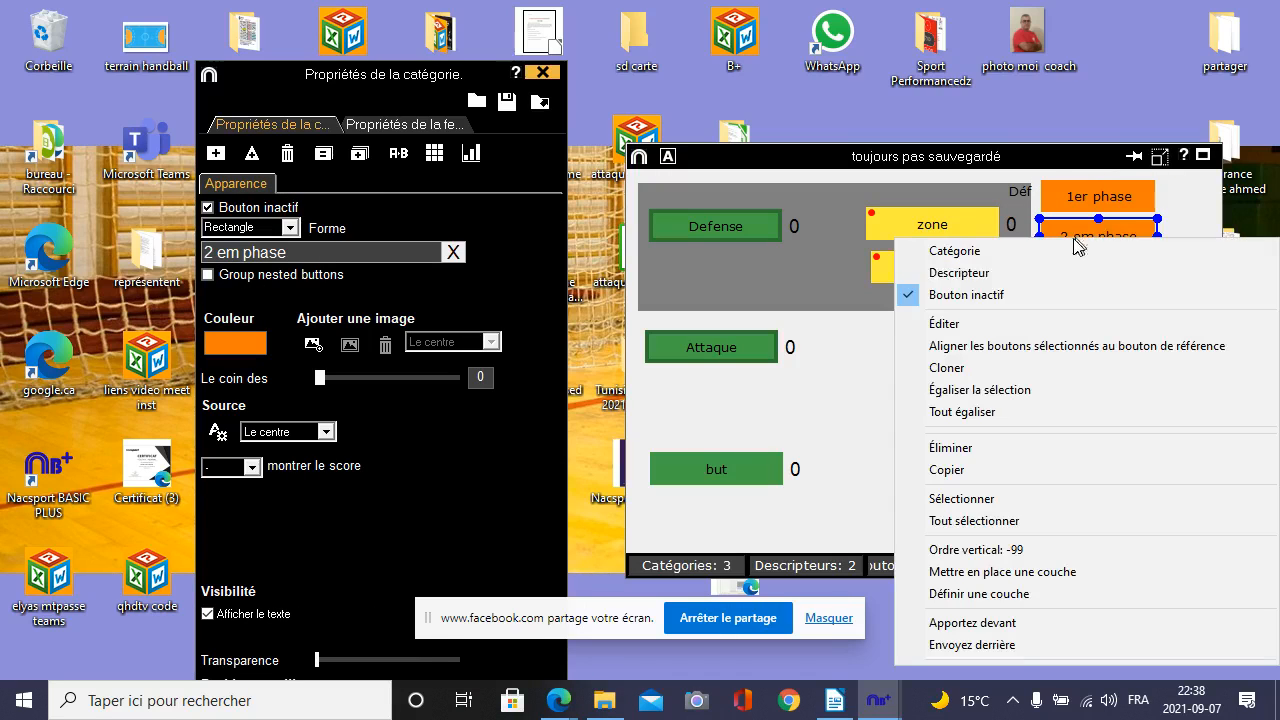
{"action": "left_click", "coordinate": [984, 272]}
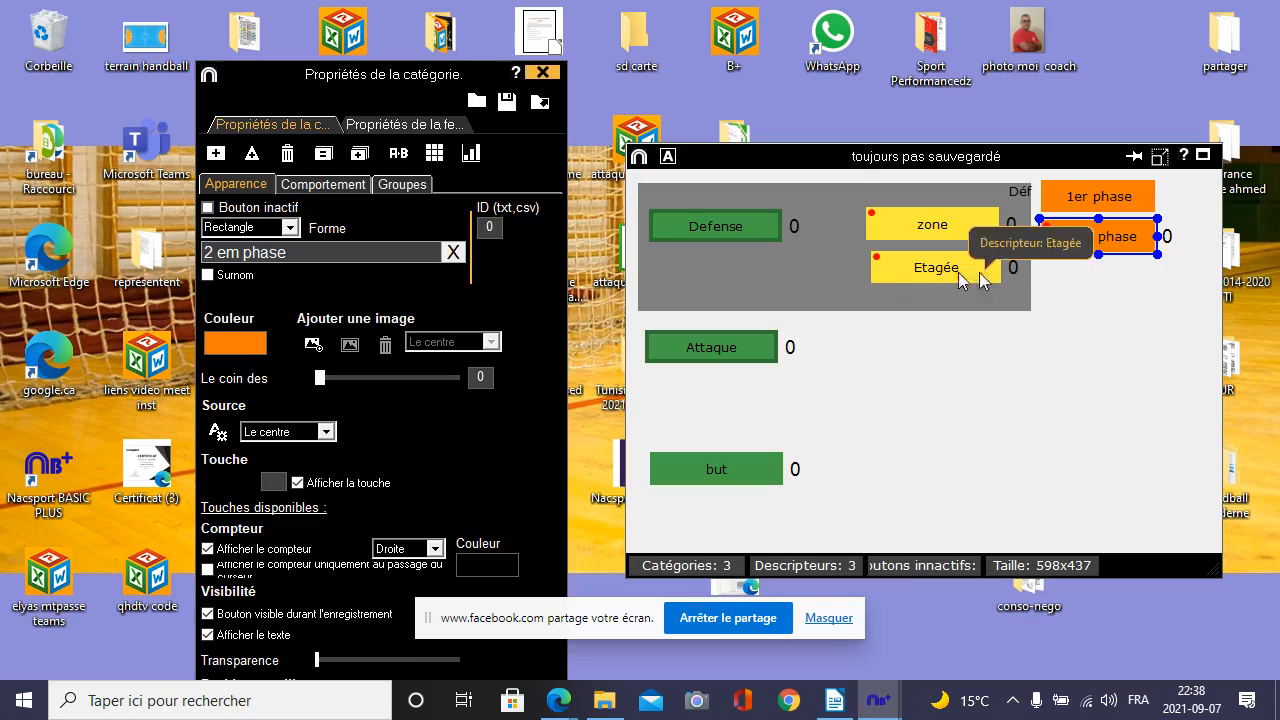
{"action": "left_click", "coordinate": [335, 185]}
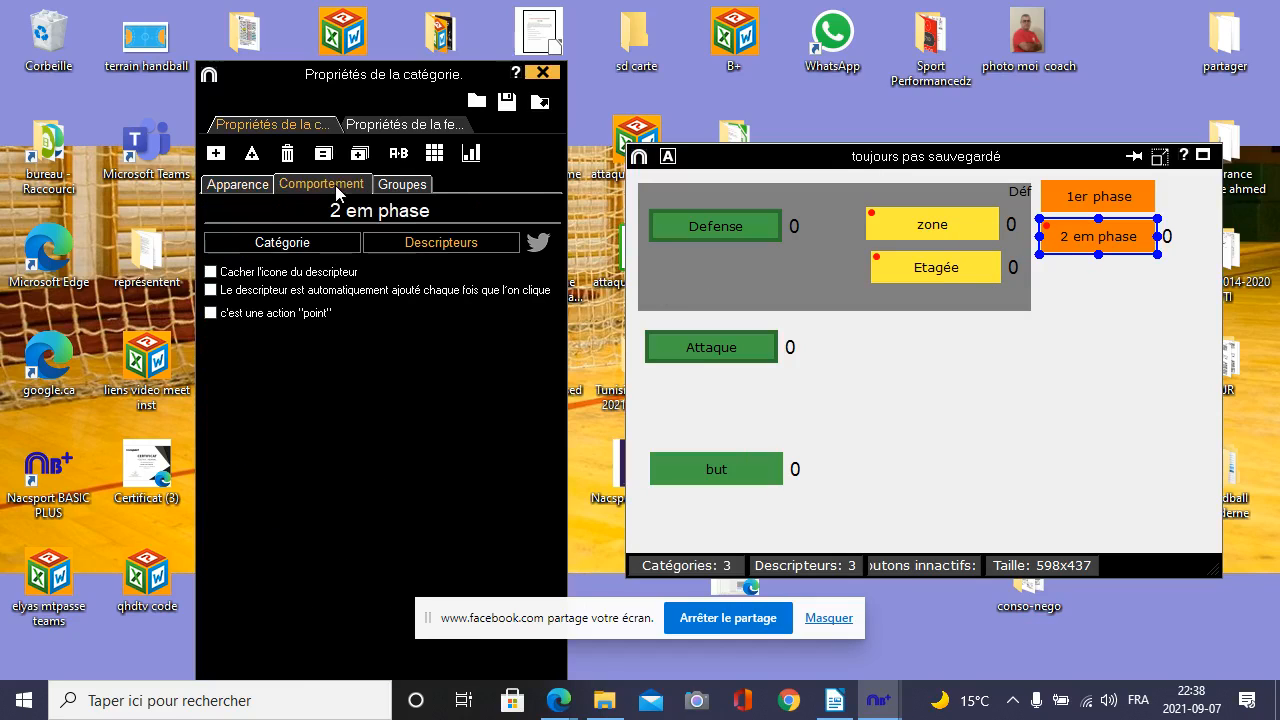
{"action": "left_click", "coordinate": [210, 290]}
{"action": "left_click", "coordinate": [906, 335]}
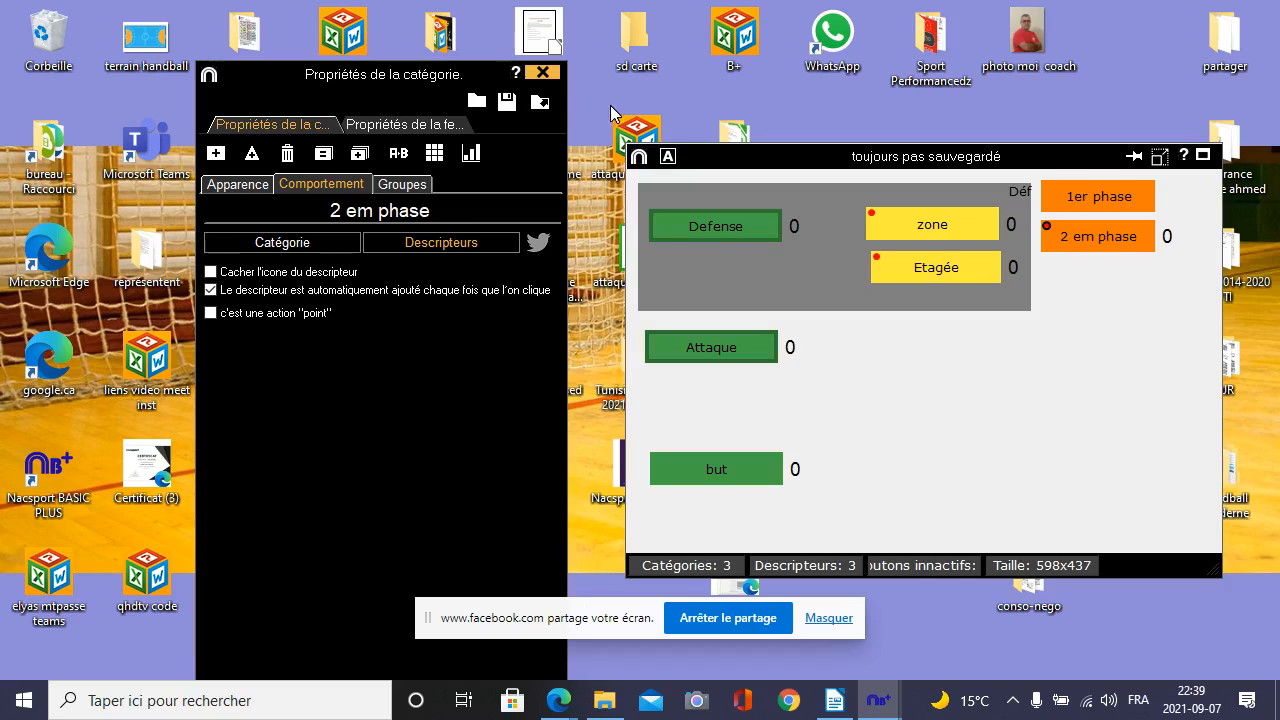
- Extend the template window upward, draw a blue ellipse as a custom-shaped button and insert it into the category grid
{"action": "left_click", "coordinate": [234, 185]}
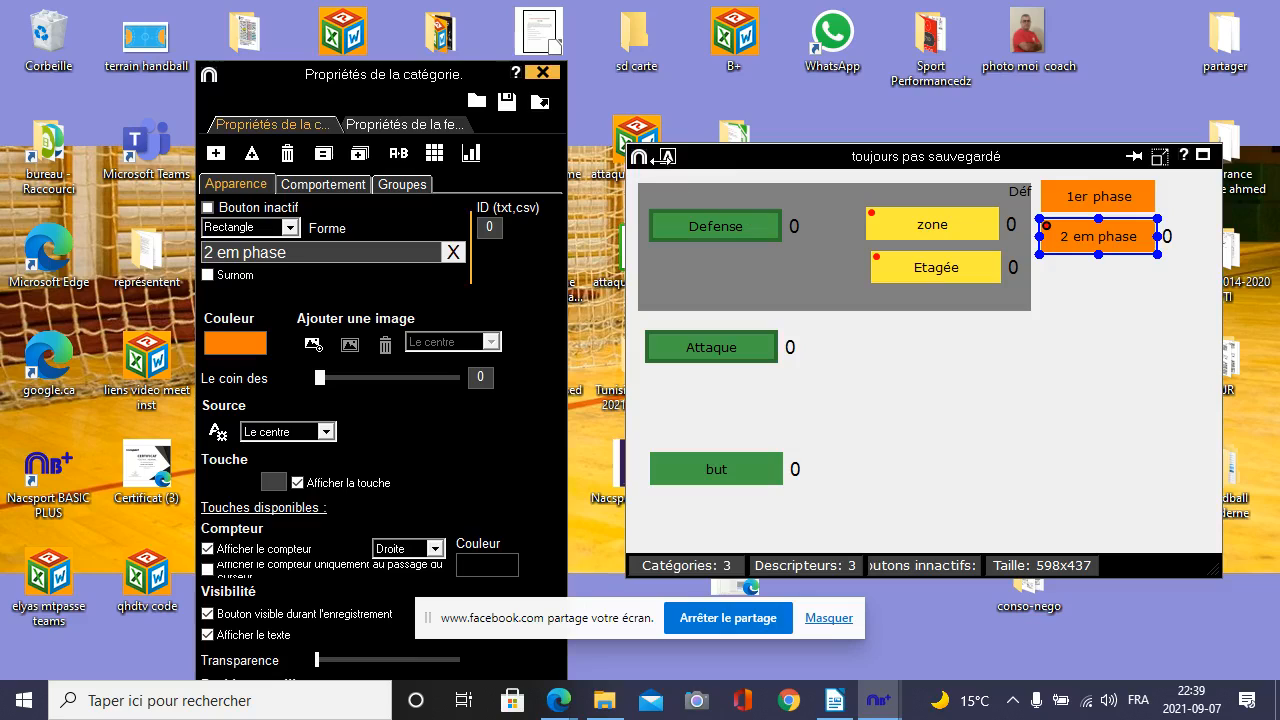
{"action": "left_click_drag", "start_coordinate": [766, 148], "coordinate": [810, 57]}
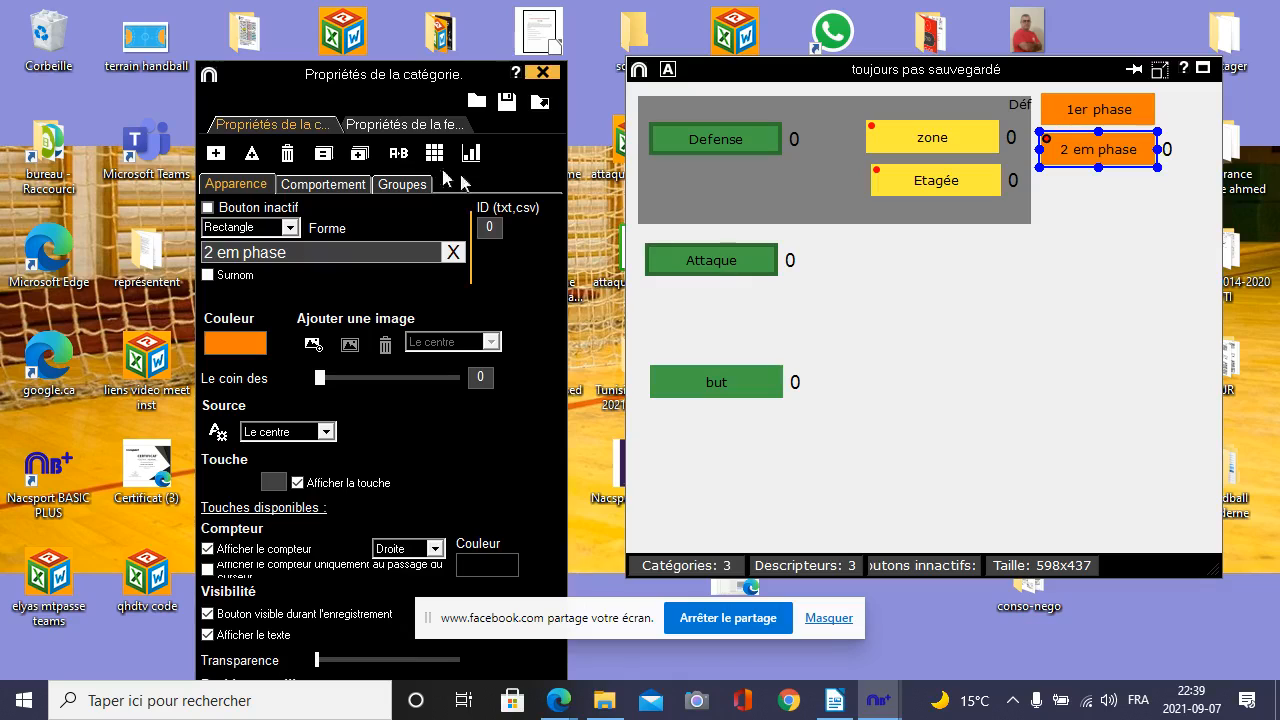
{"action": "left_click", "coordinate": [253, 158]}
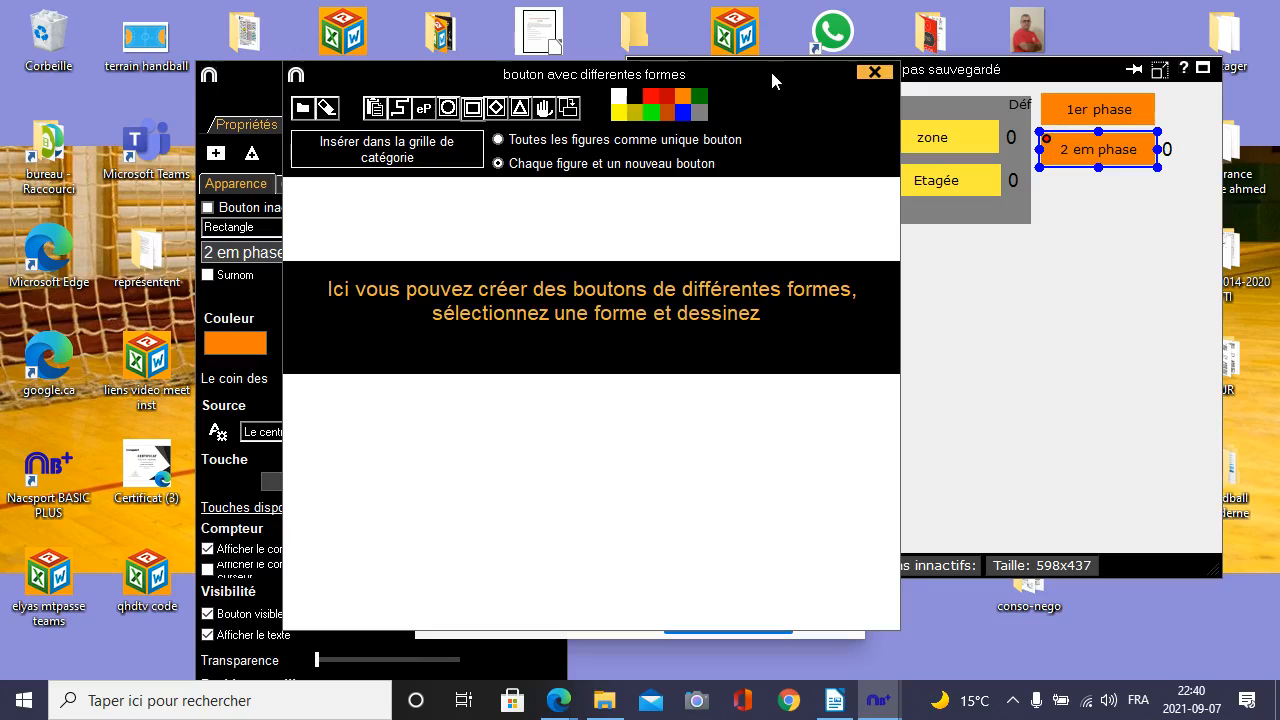
{"action": "left_click", "coordinate": [625, 118]}
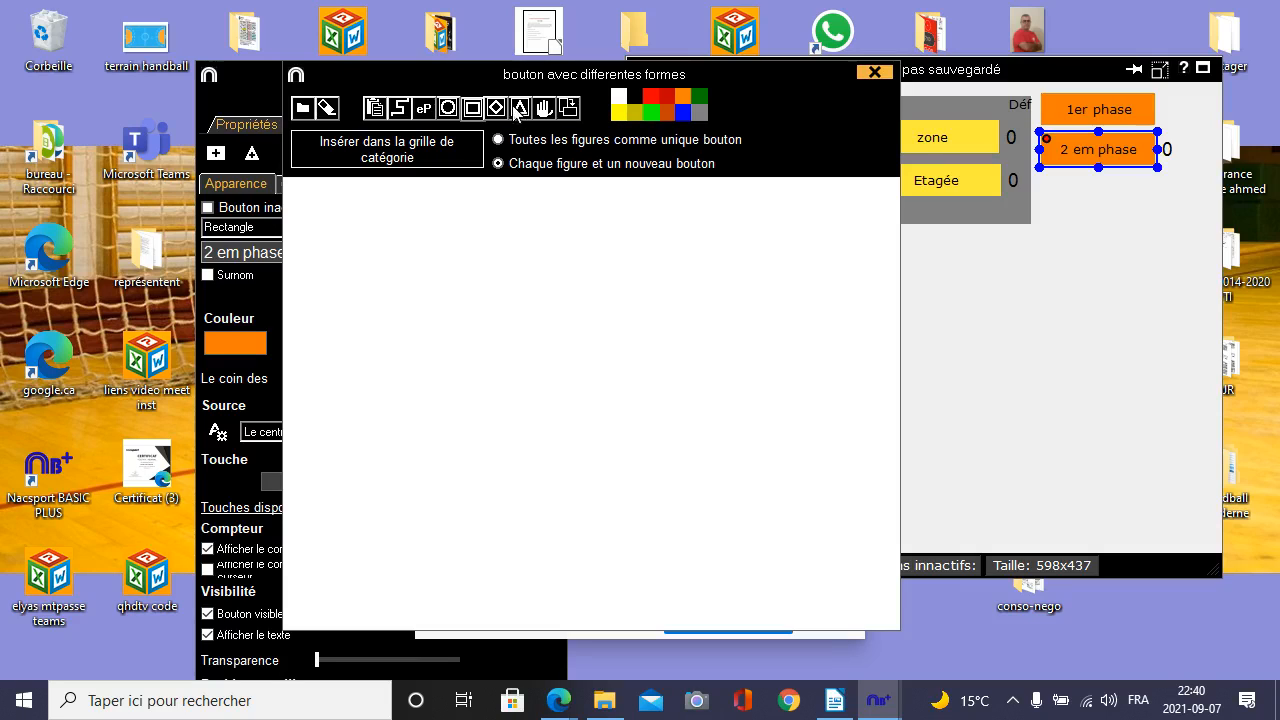
{"action": "left_click", "coordinate": [448, 108]}
{"action": "left_click_drag", "start_coordinate": [399, 238], "coordinate": [531, 320]}
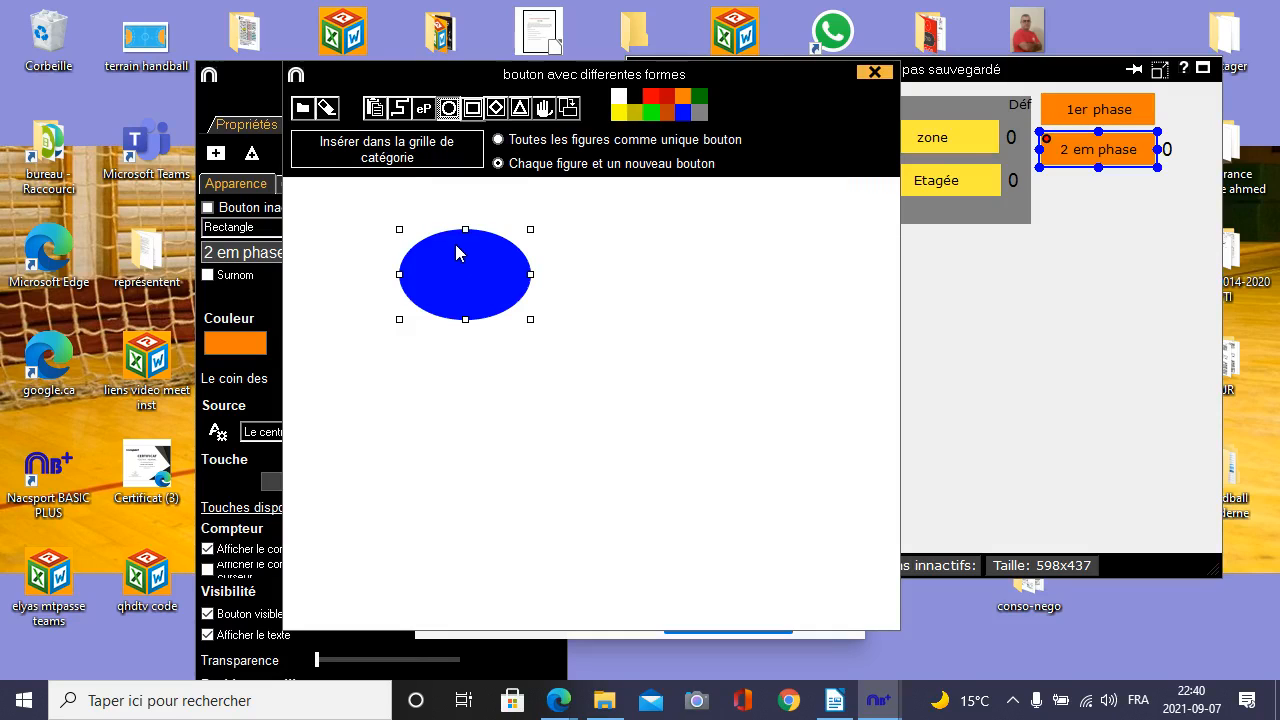
{"action": "left_click", "coordinate": [410, 163]}
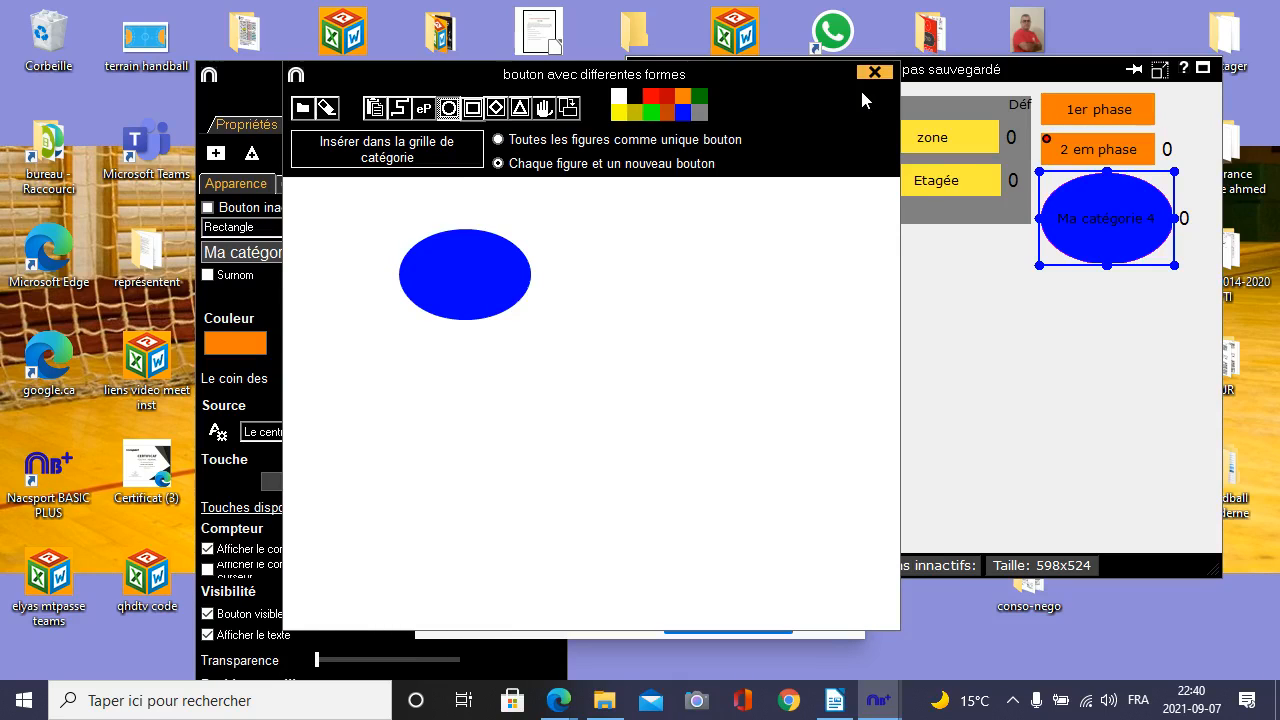
- Draw a blue triangle beside the ellipse, insert both figures into the category grid and spread the overlapping new buttons apart
{"action": "left_click", "coordinate": [519, 109]}
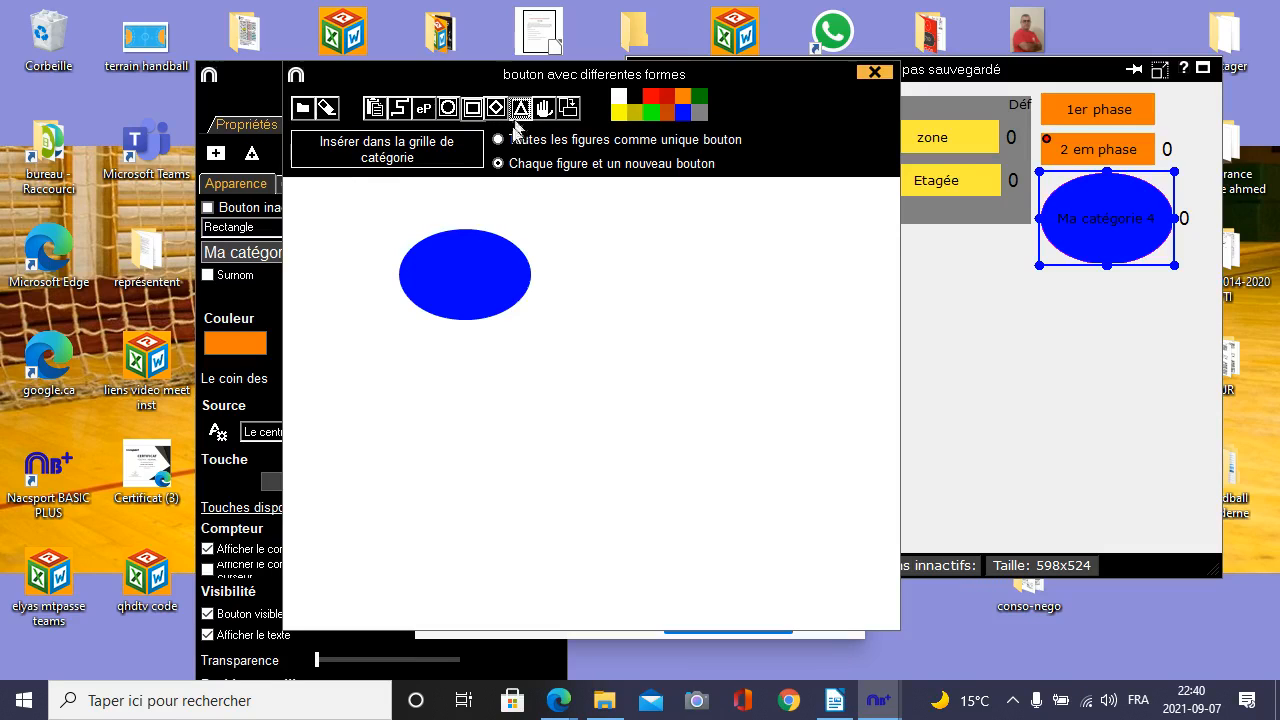
{"action": "left_click_drag", "start_coordinate": [664, 207], "coordinate": [556, 288]}
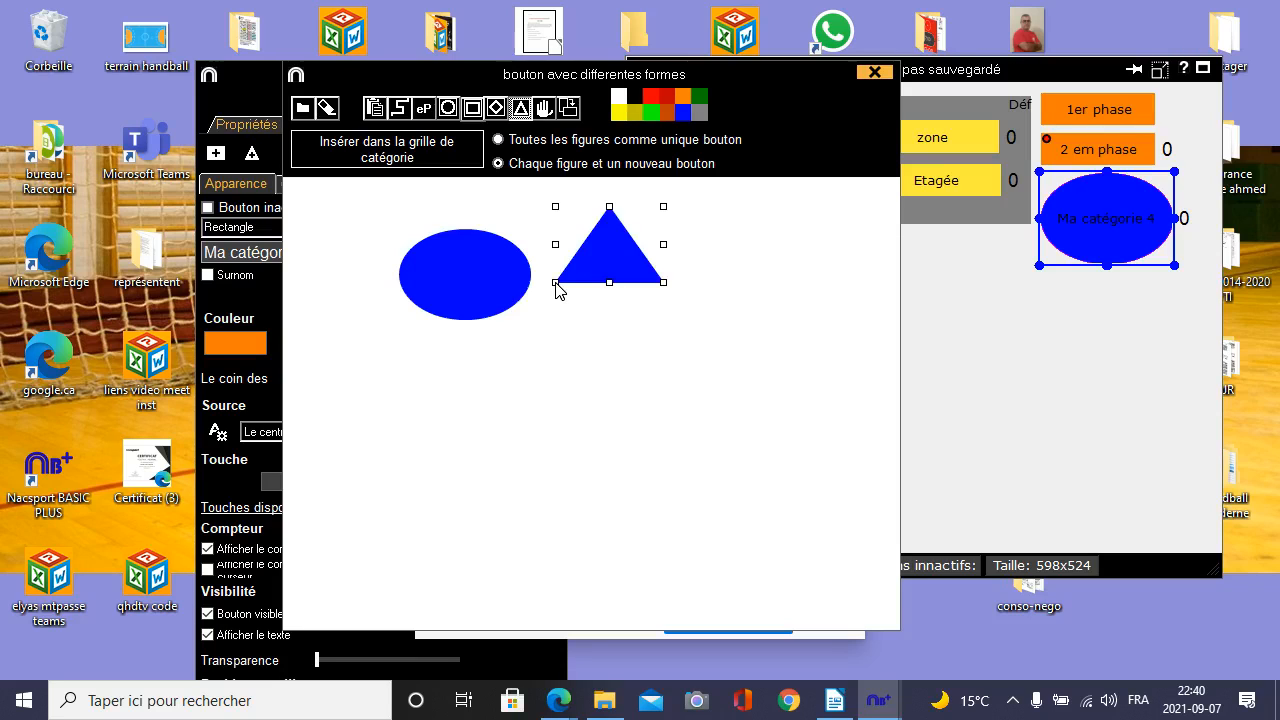
{"action": "left_click", "coordinate": [425, 140]}
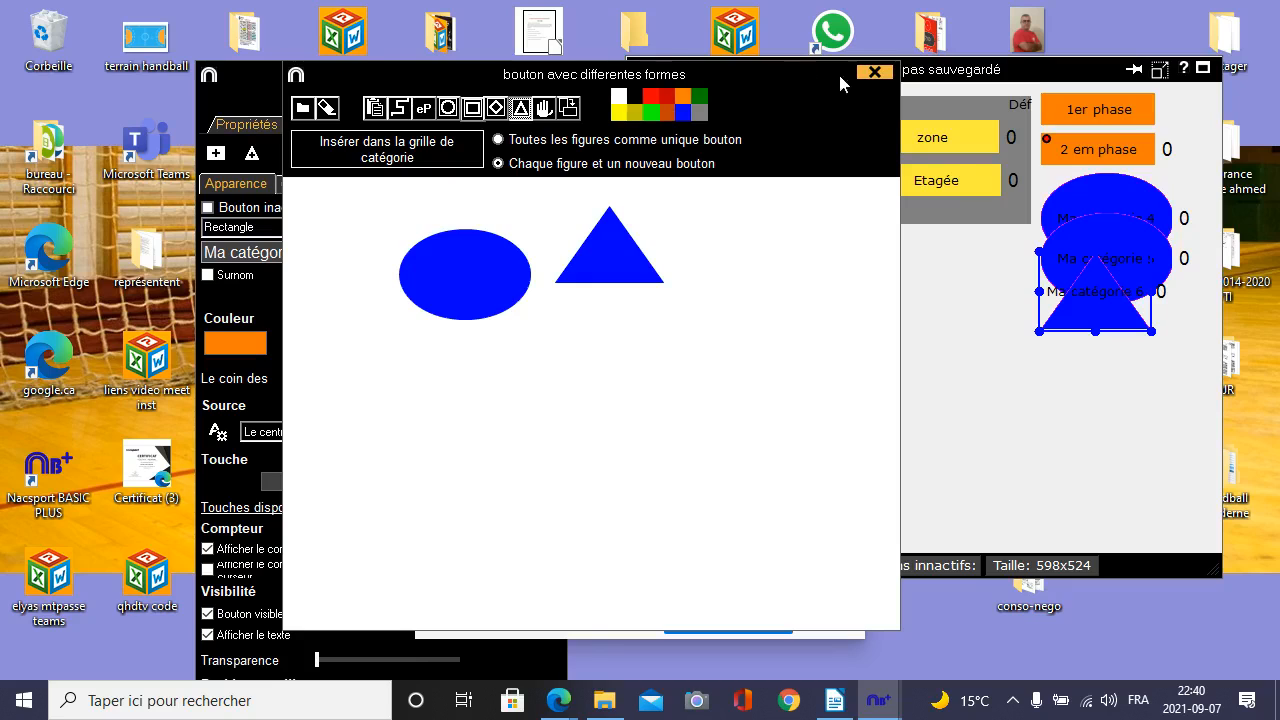
{"action": "left_click", "coordinate": [874, 72]}
{"action": "left_click_drag", "start_coordinate": [1075, 270], "coordinate": [968, 337]}
{"action": "left_click_drag", "start_coordinate": [1082, 263], "coordinate": [1091, 300]}
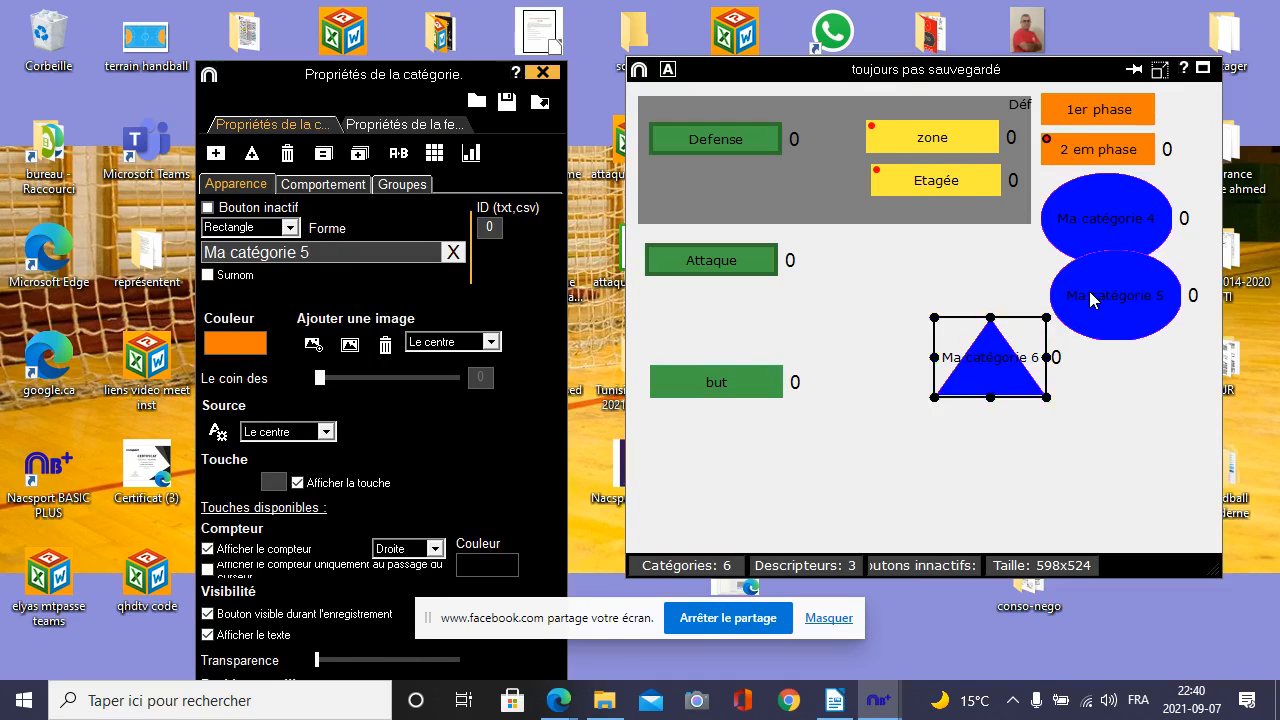
- Delete the blue triangle and the duplicate ellipse, and move the remaining ellipse slightly farther below 2 em phase
{"action": "right_click", "coordinate": [1091, 297]}
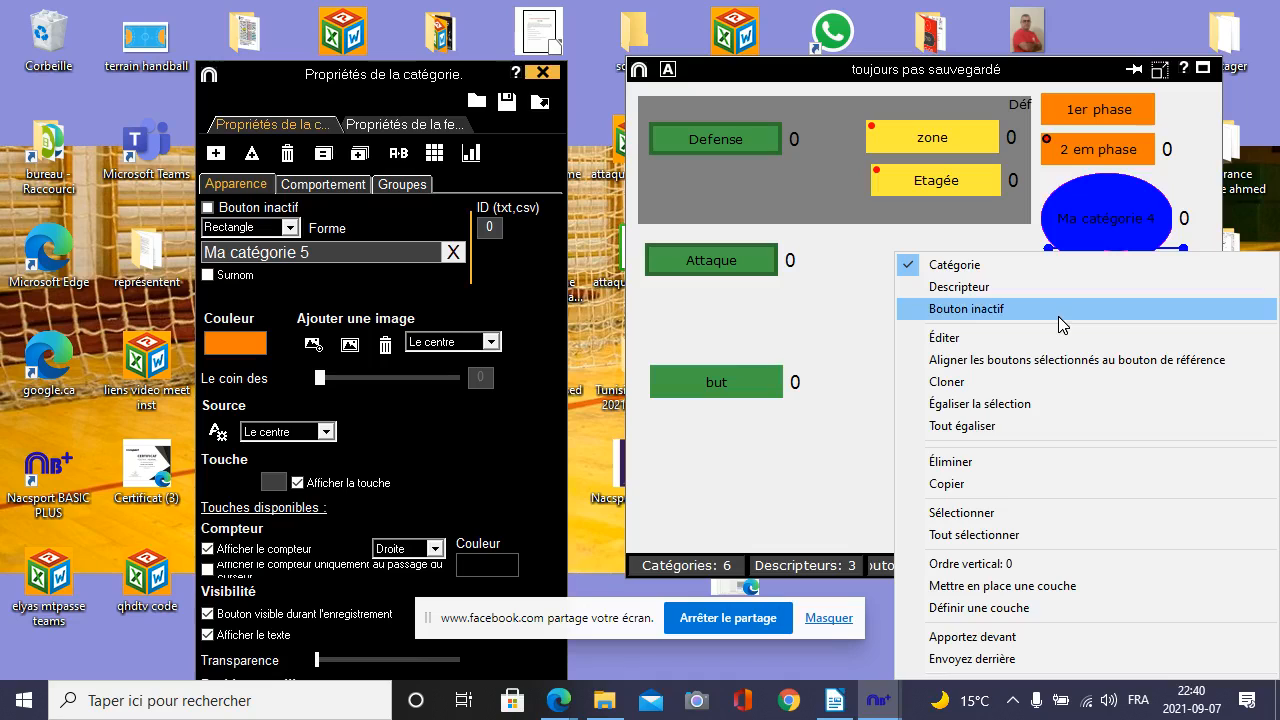
{"action": "left_click", "coordinate": [975, 461]}
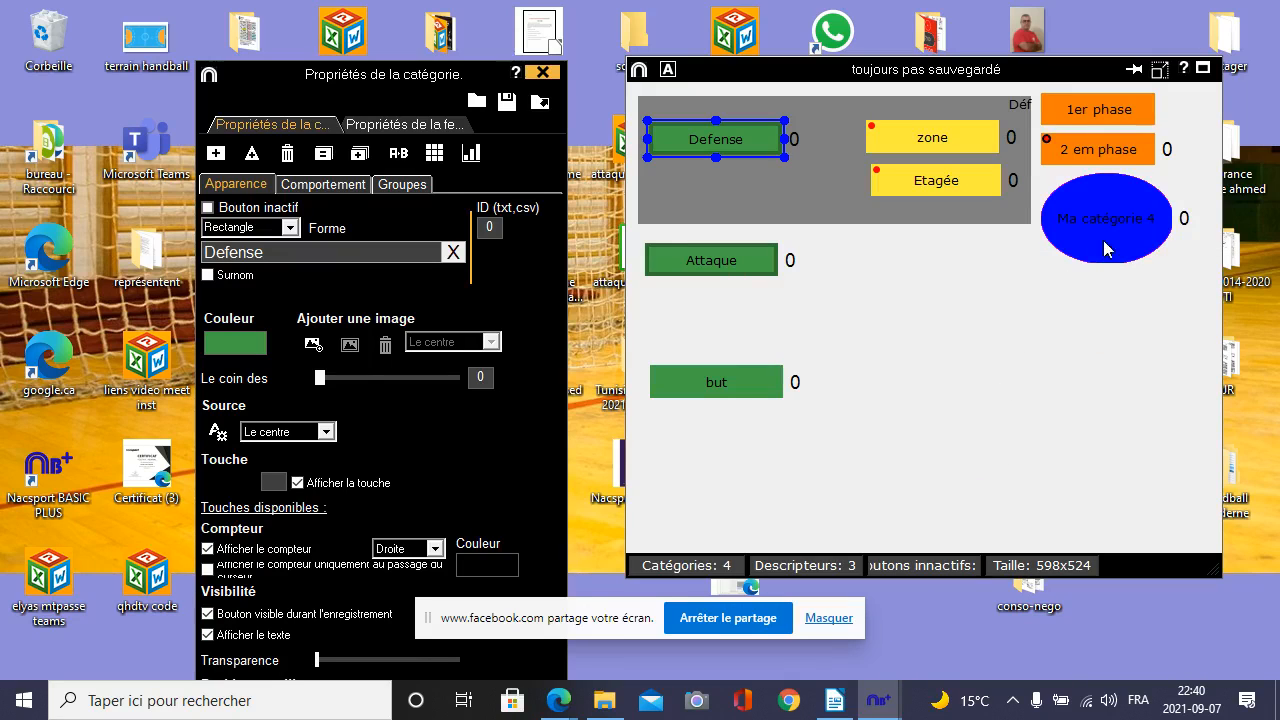
{"action": "left_click_drag", "start_coordinate": [1103, 240], "coordinate": [1115, 270]}
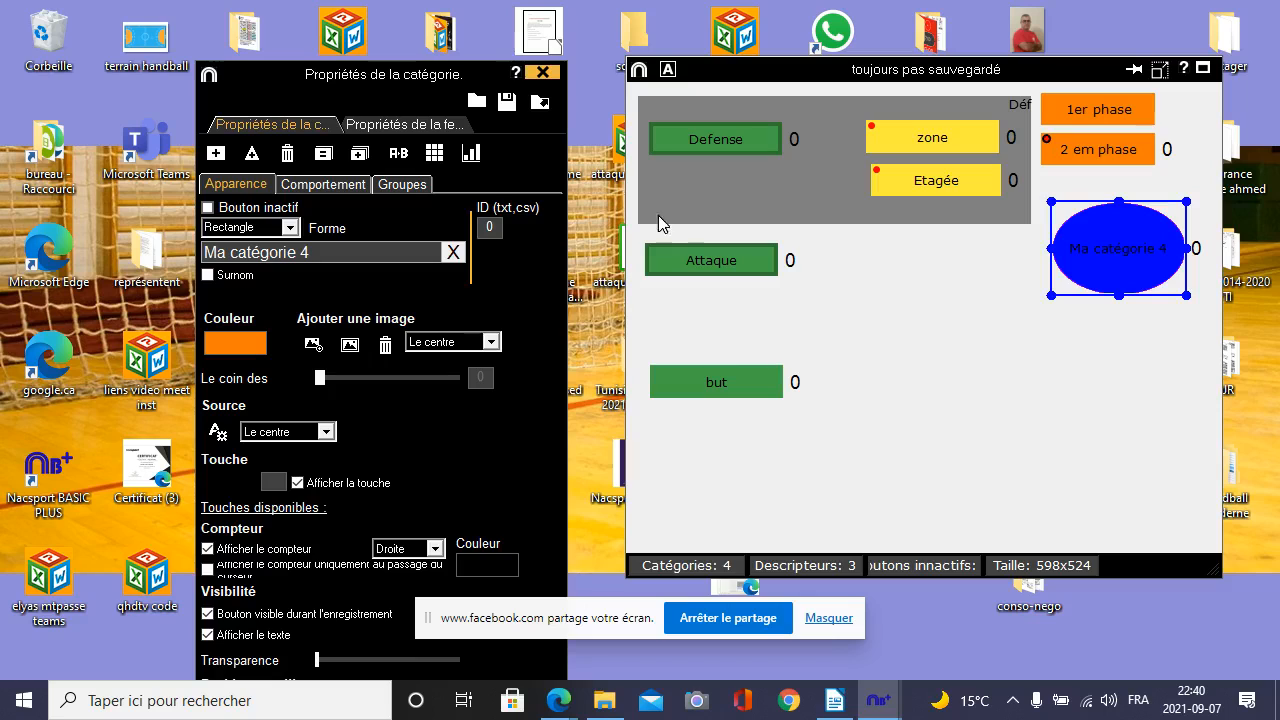
- Draw a red triangle as a custom-shaped button, insert it into the category grid and place it below the blue ellipse
{"action": "left_click", "coordinate": [251, 152]}
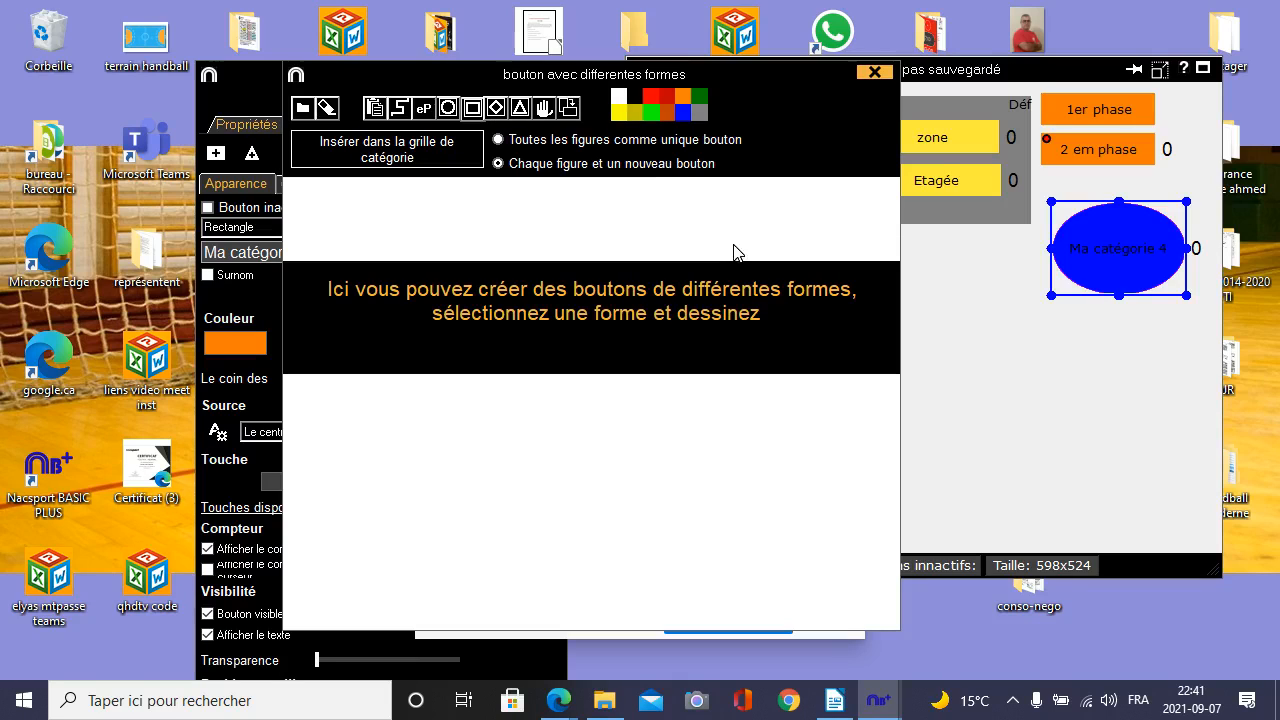
{"action": "left_click", "coordinate": [520, 108]}
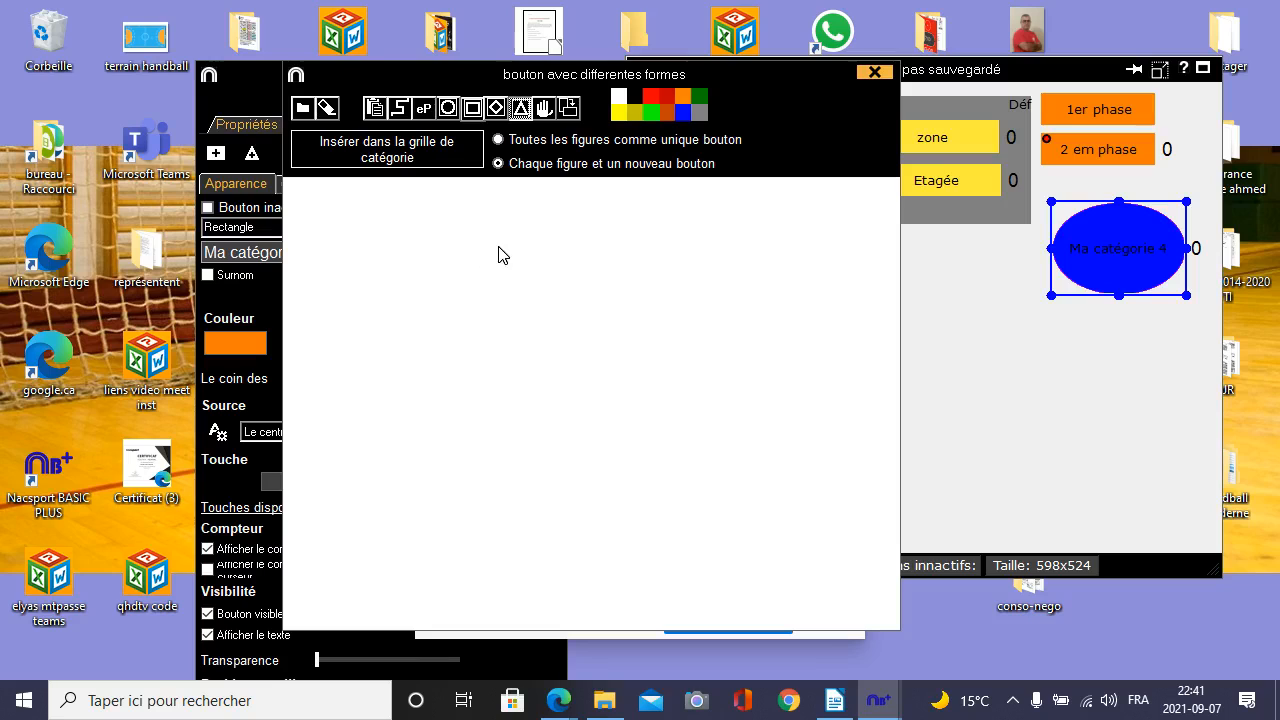
{"action": "left_click_drag", "start_coordinate": [500, 250], "coordinate": [310, 352]}
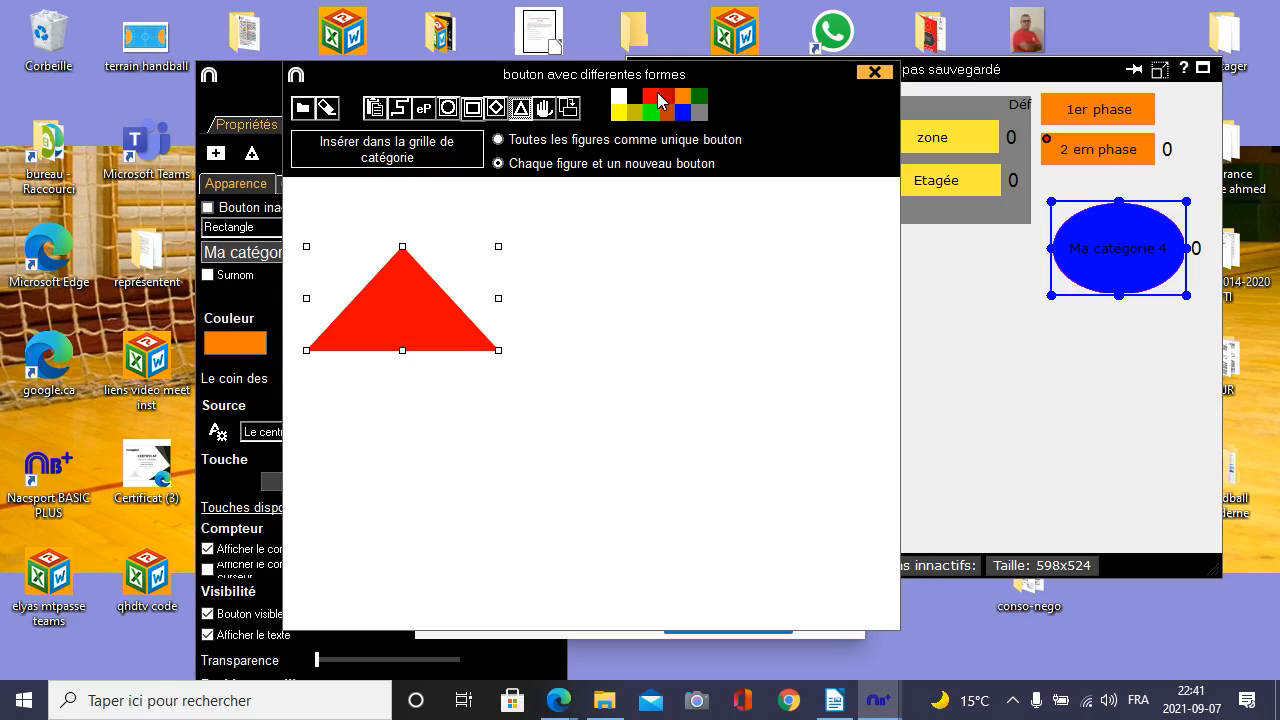
{"action": "left_click", "coordinate": [409, 160]}
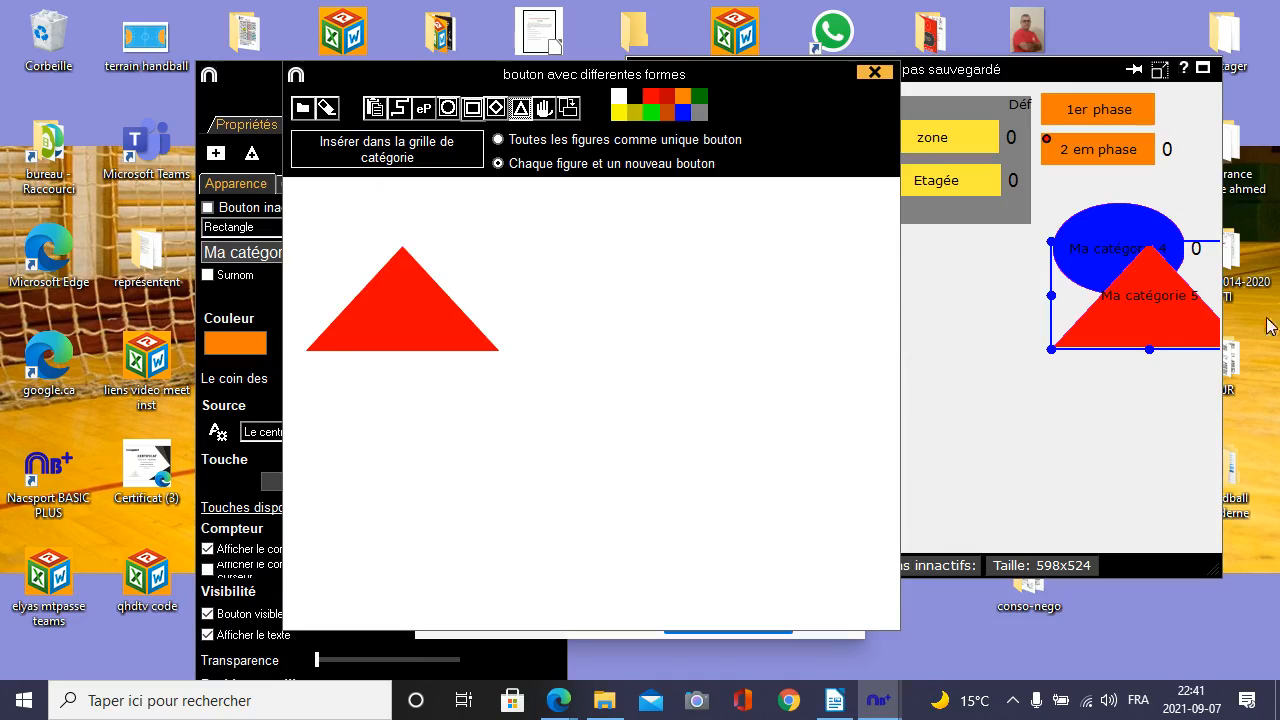
{"action": "left_click_drag", "start_coordinate": [1172, 336], "coordinate": [1146, 406]}
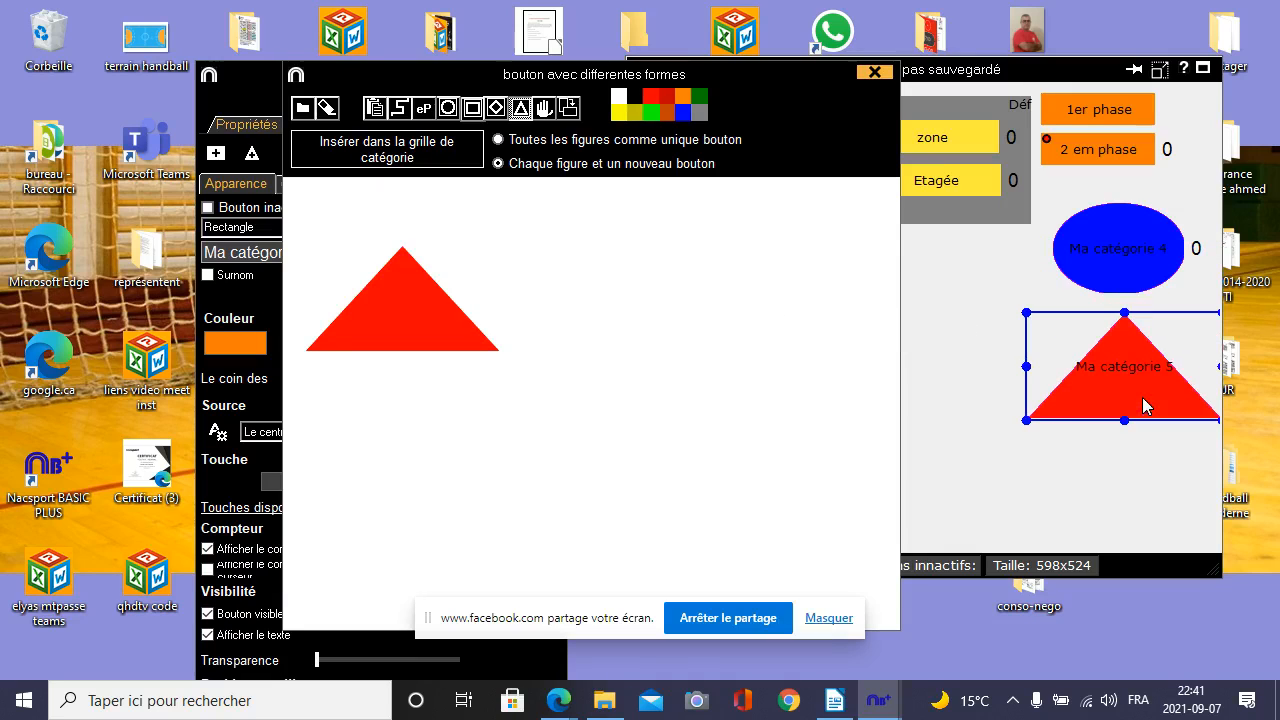
- Leave the shape drawing window, move the blue ellipse below the but button and shift the red triangle down to about the same level
{"action": "left_click", "coordinate": [995, 286]}
{"action": "left_click", "coordinate": [875, 73]}
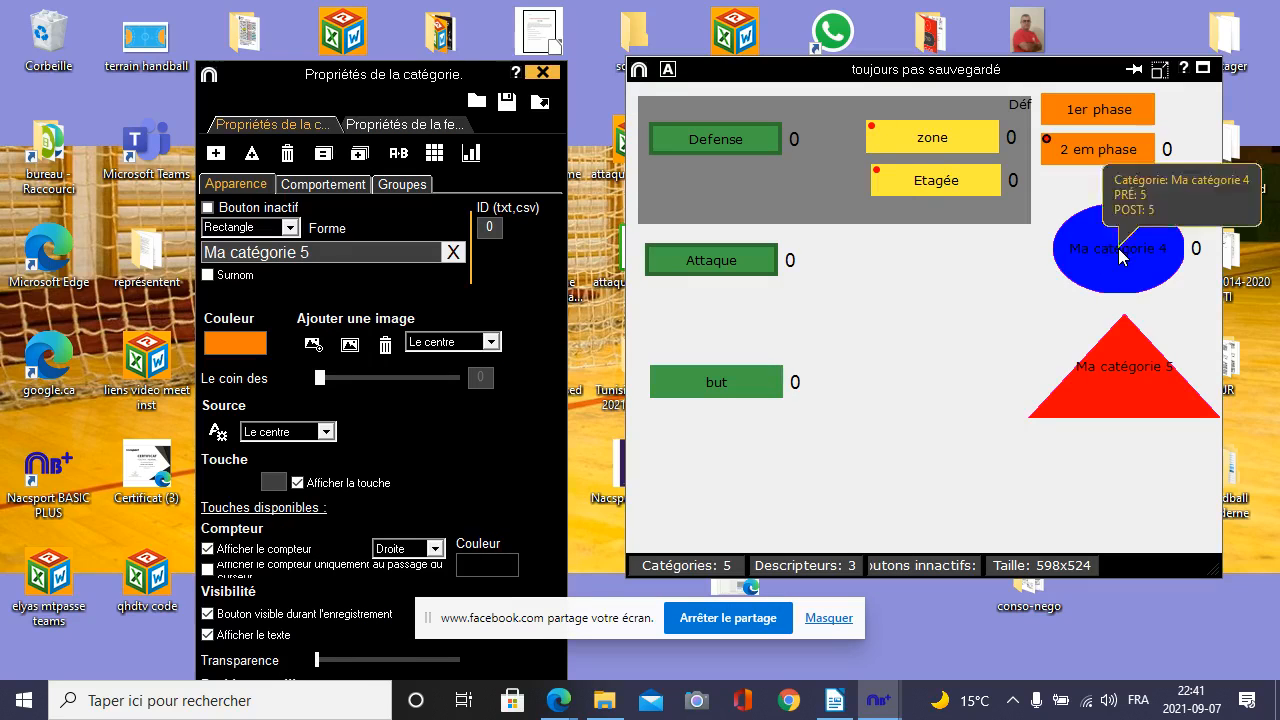
{"action": "left_click_drag", "start_coordinate": [1117, 256], "coordinate": [741, 466]}
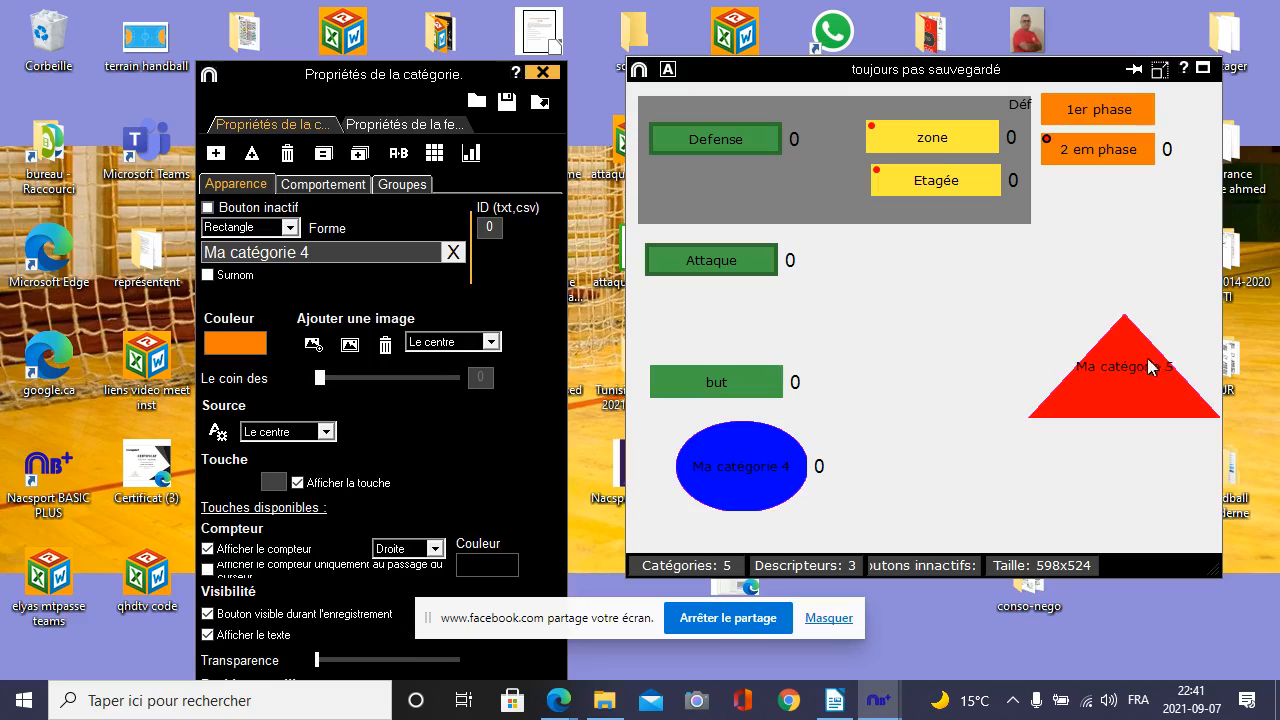
{"action": "left_click_drag", "start_coordinate": [1117, 371], "coordinate": [1085, 440]}
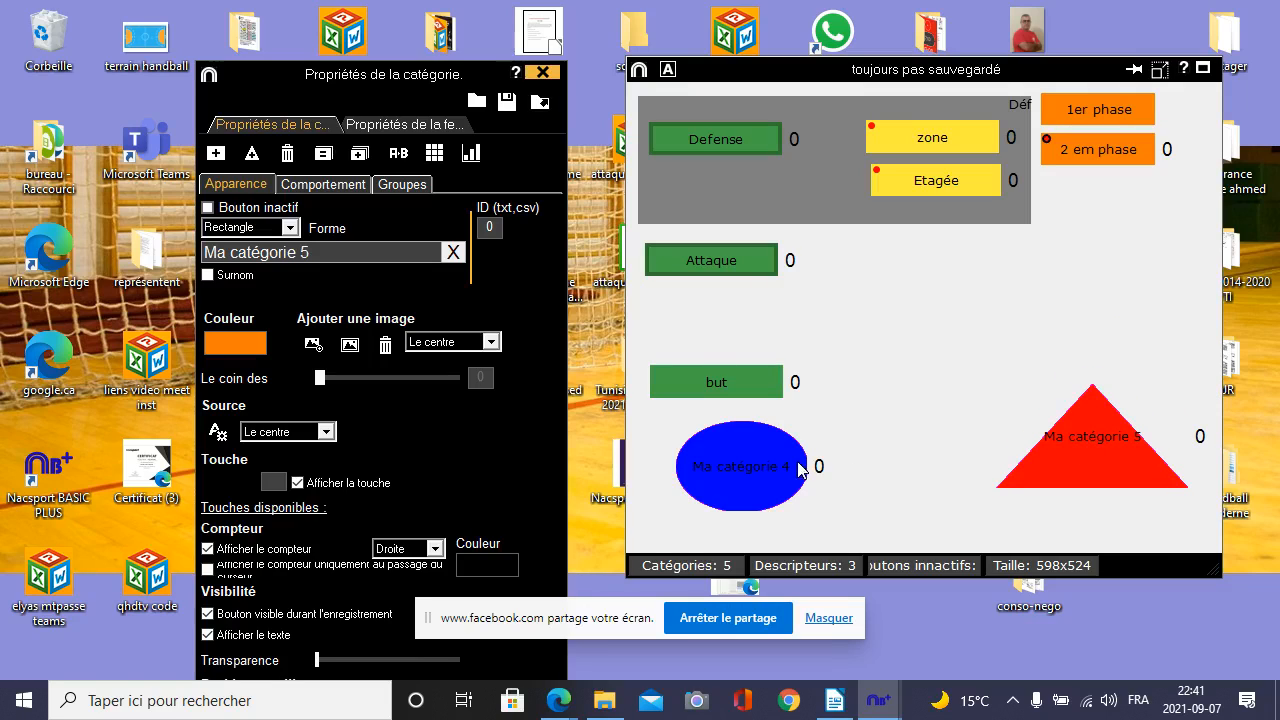
- Rename the blue ellipse button as G but
{"action": "left_click", "coordinate": [797, 470]}
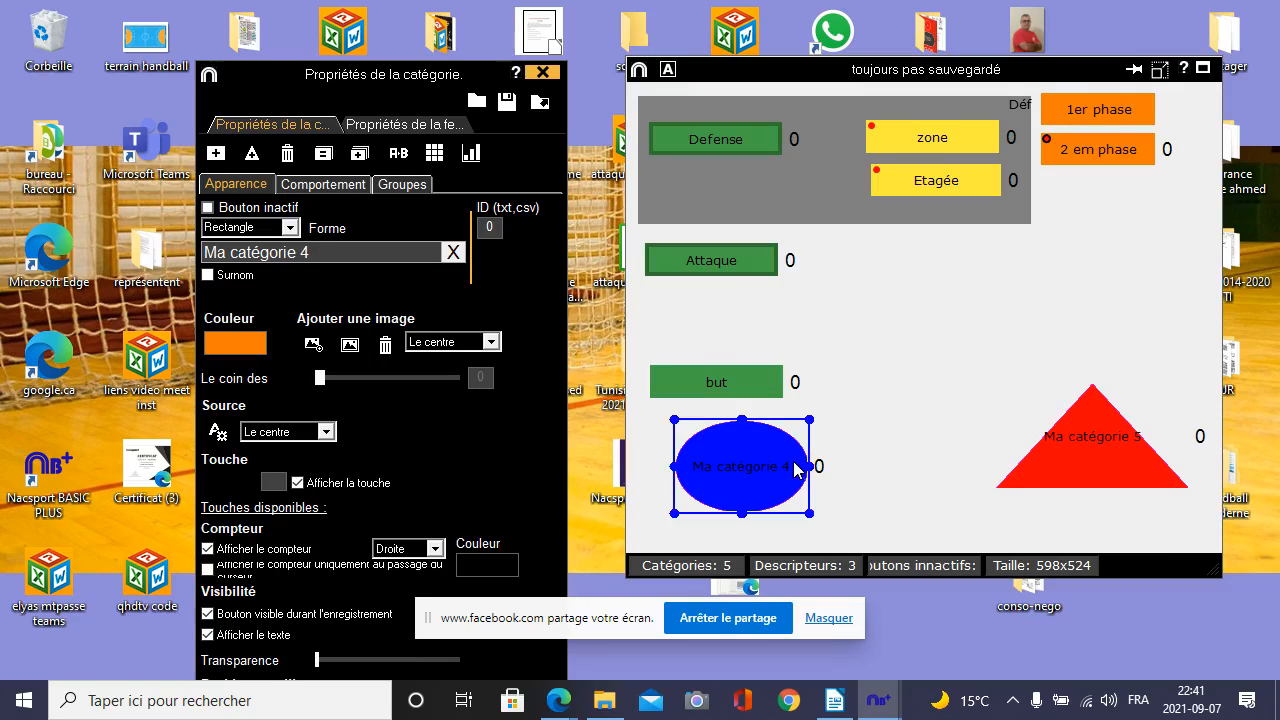
{"action": "left_click", "coordinate": [331, 252]}
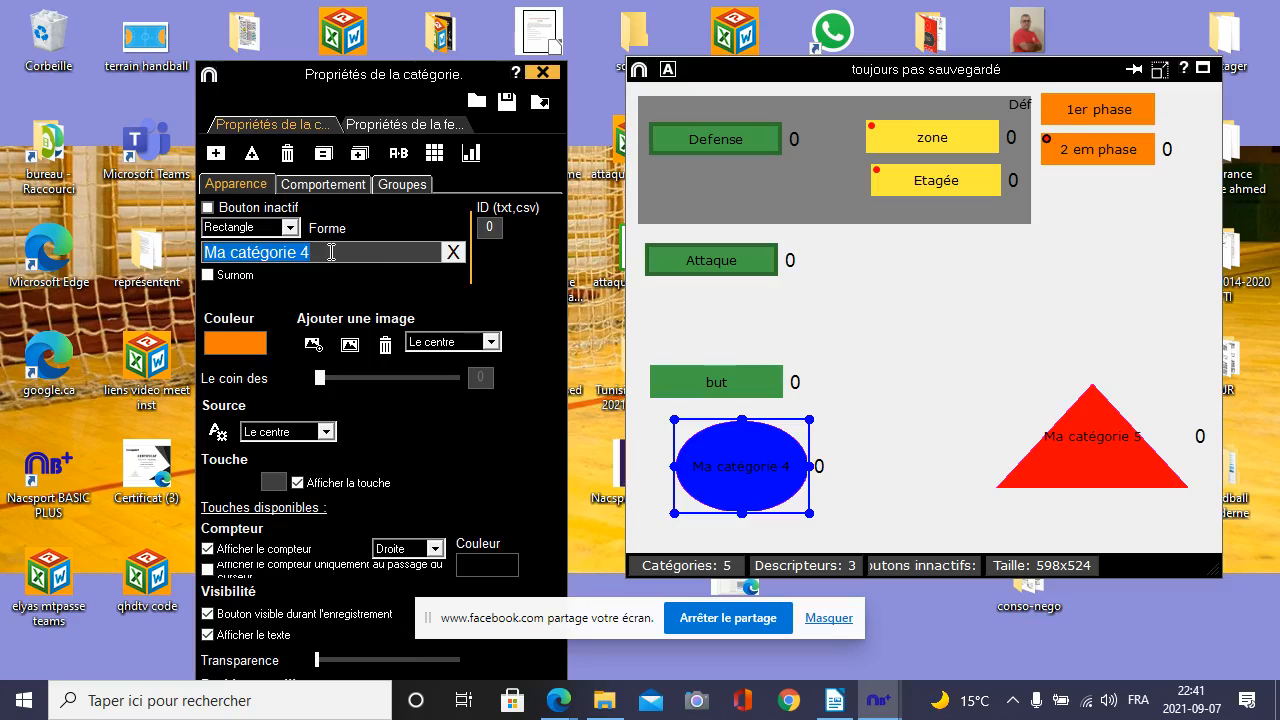
{"action": "key", "text": "BackSpace"}
{"action": "type", "text": "G"}
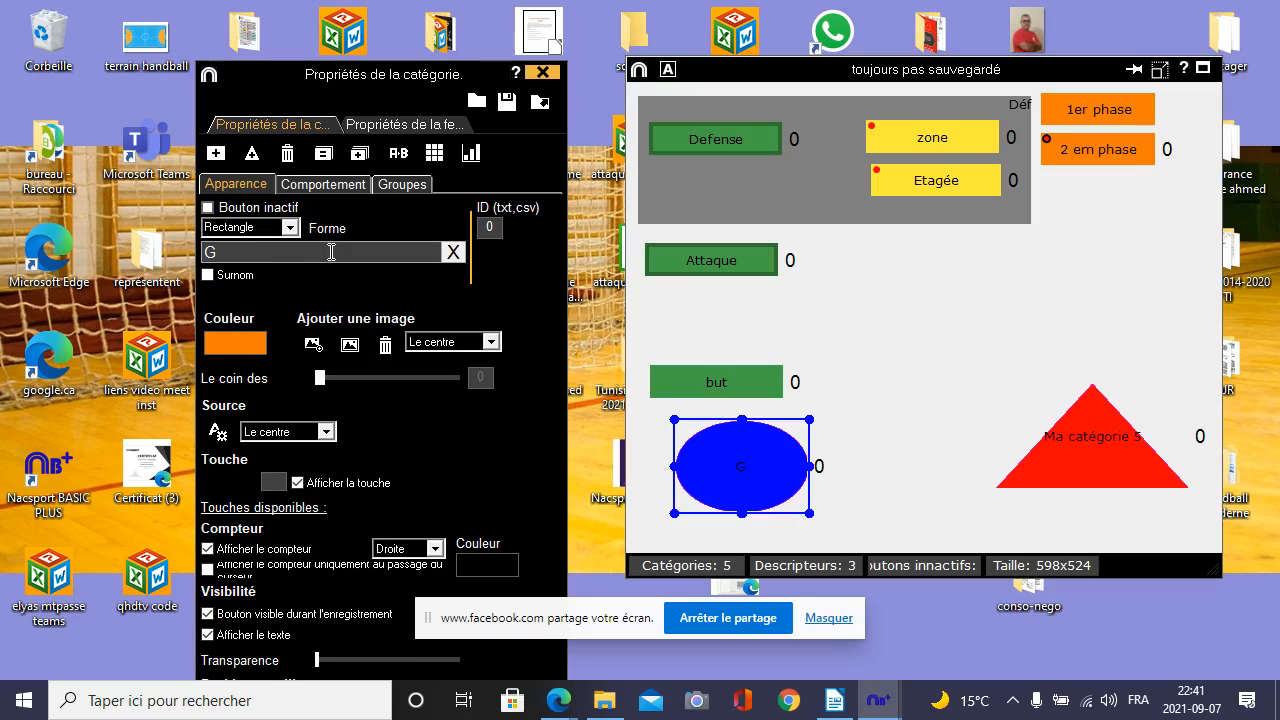
{"action": "type", "text": "but"}
{"action": "key", "text": "BackSpace"}
{"action": "key", "text": "BackSpace"}
{"action": "type", "text": "but"}
- Try to recolour the blue G but ellipse with the recently used green 43A047
{"action": "left_click", "coordinate": [236, 343]}
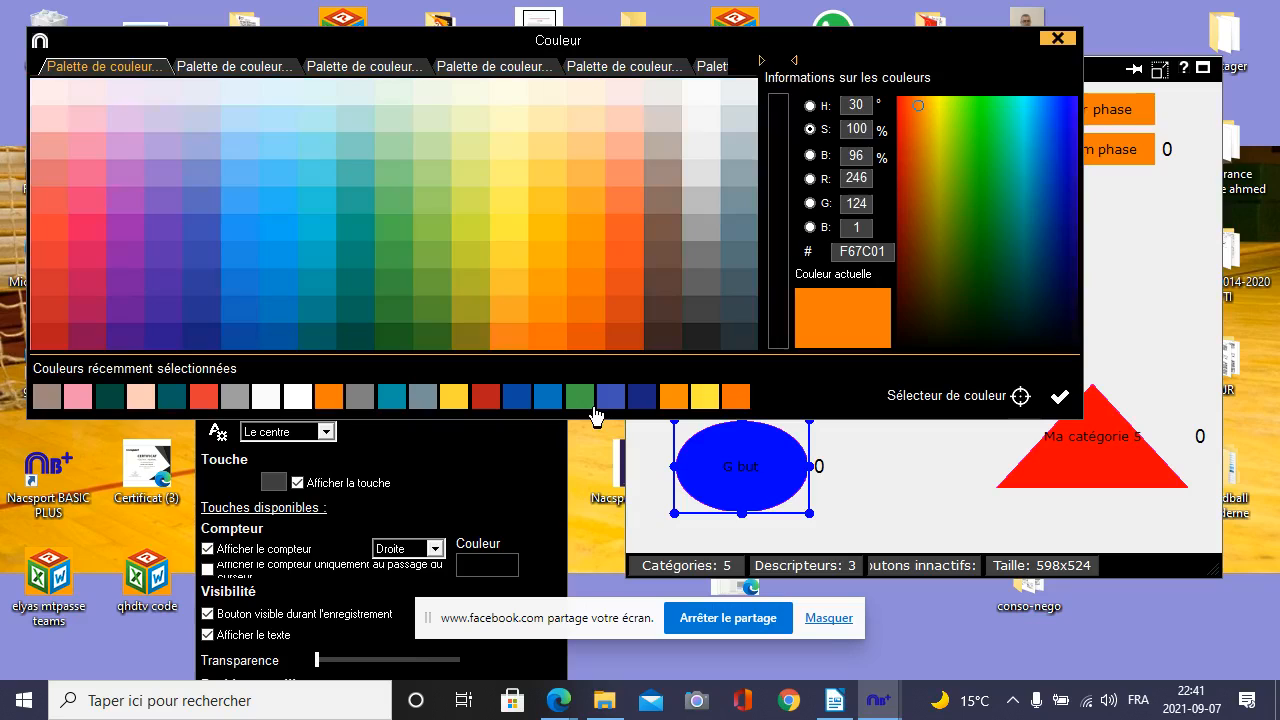
{"action": "left_click", "coordinate": [590, 404]}
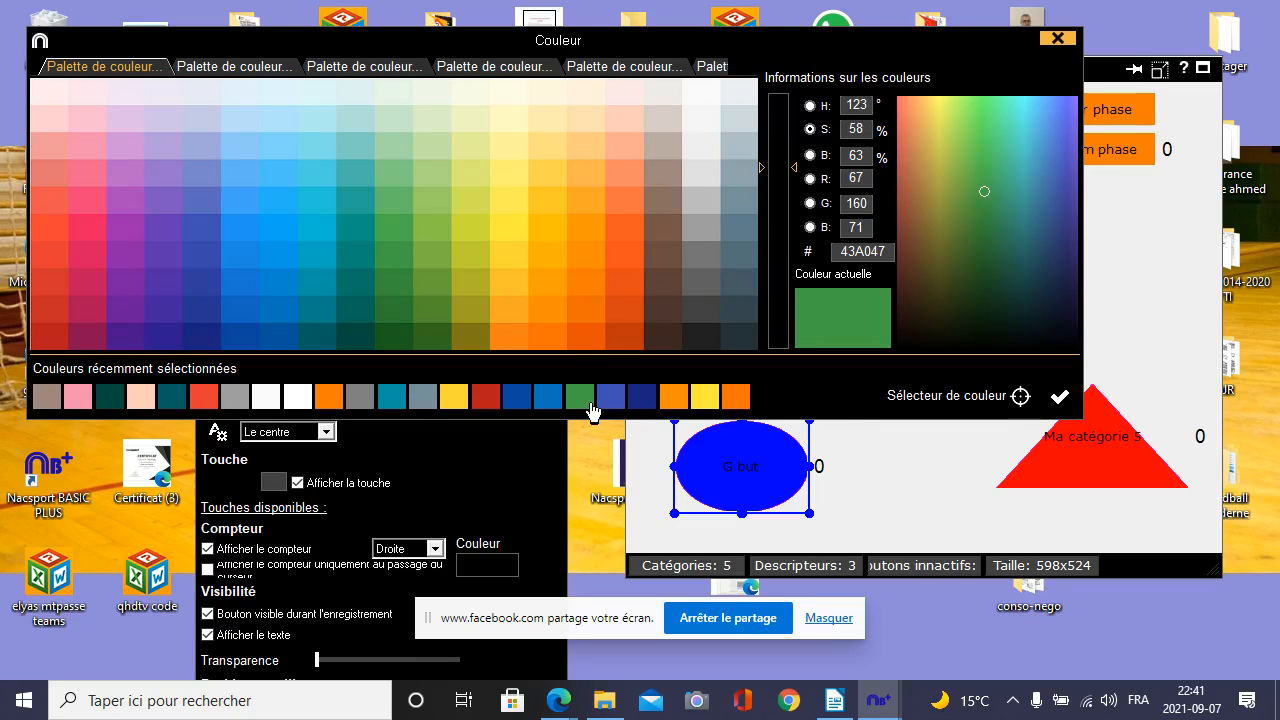
{"action": "left_click", "coordinate": [1060, 397]}
{"action": "left_click", "coordinate": [766, 488]}
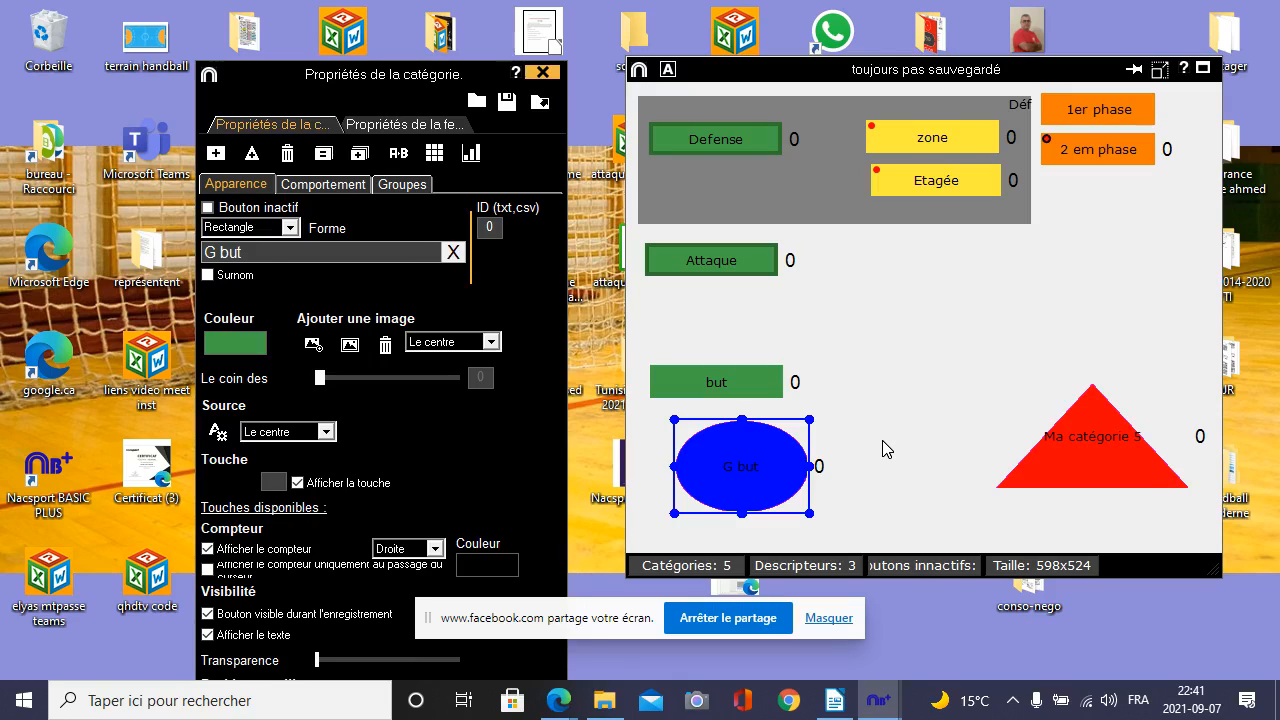
- Delete the blue G but ellipse button from the template
{"action": "right_click", "coordinate": [752, 462]}
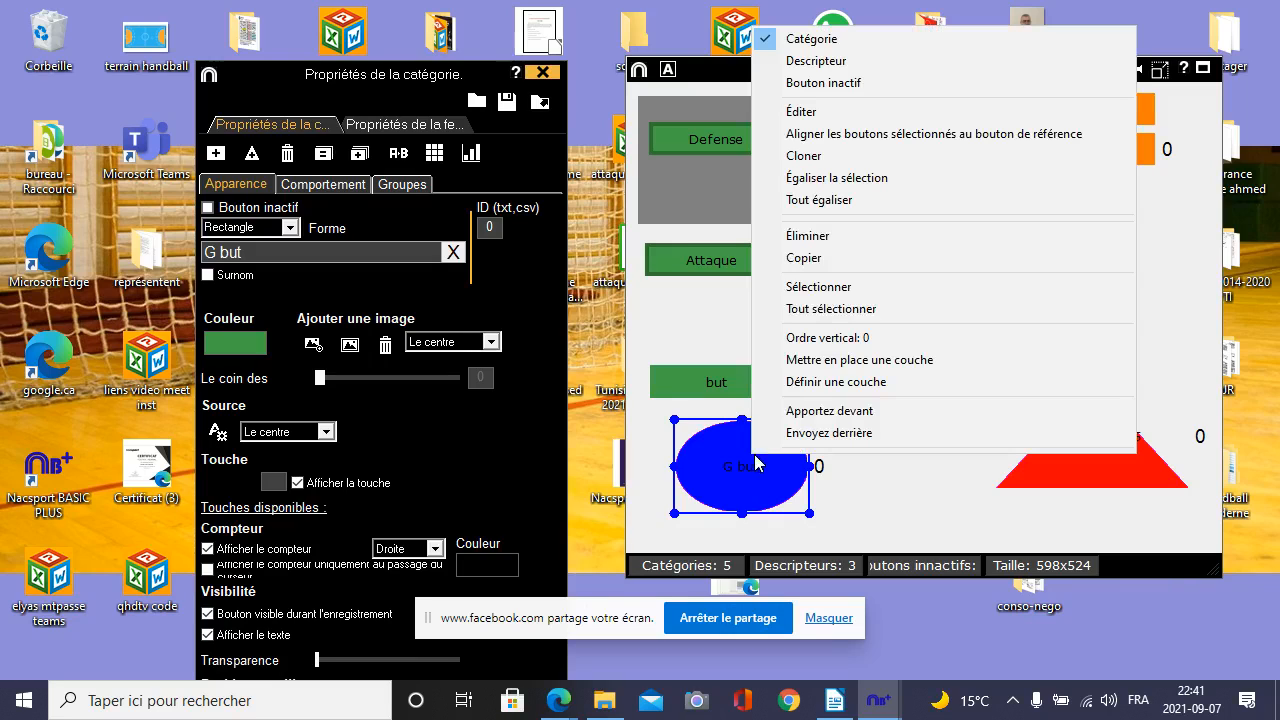
{"action": "left_click", "coordinate": [804, 240]}
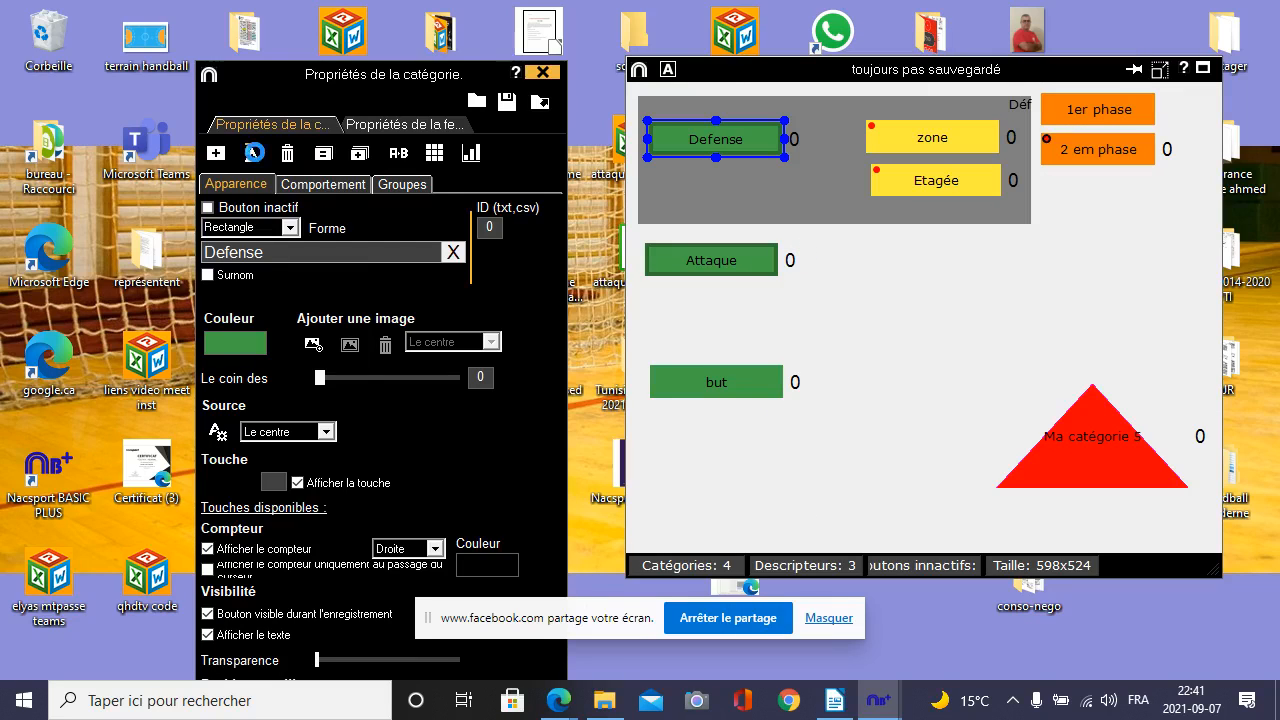
- Draw a dark green circle as a custom-shaped button, insert it into the category grid and place it directly below the but button
{"action": "left_click", "coordinate": [254, 157]}
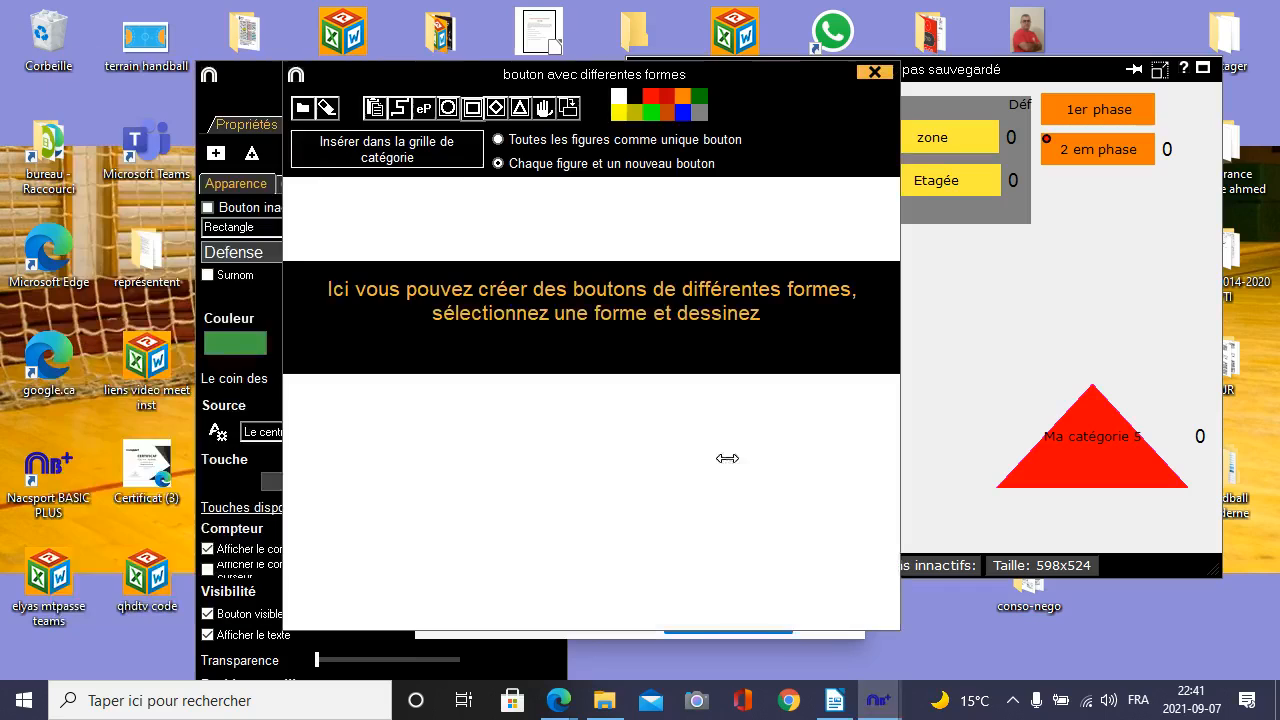
{"action": "left_click", "coordinate": [874, 72]}
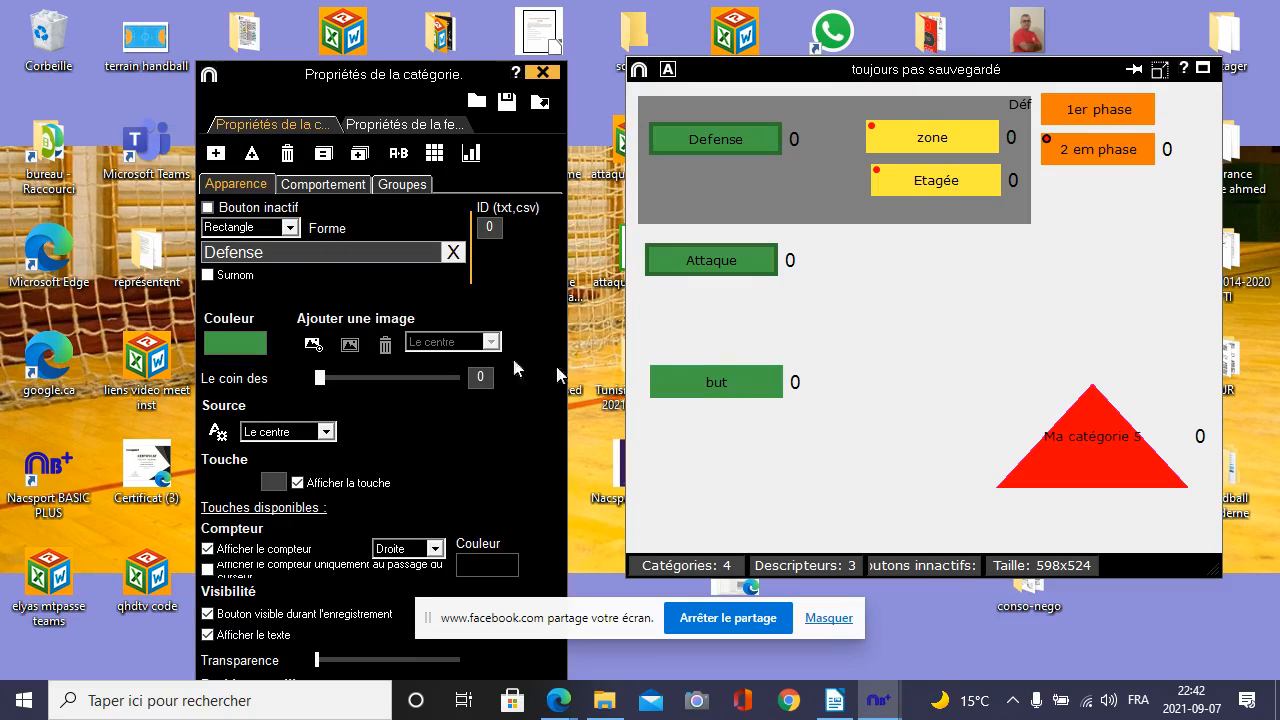
{"action": "left_click", "coordinate": [258, 160]}
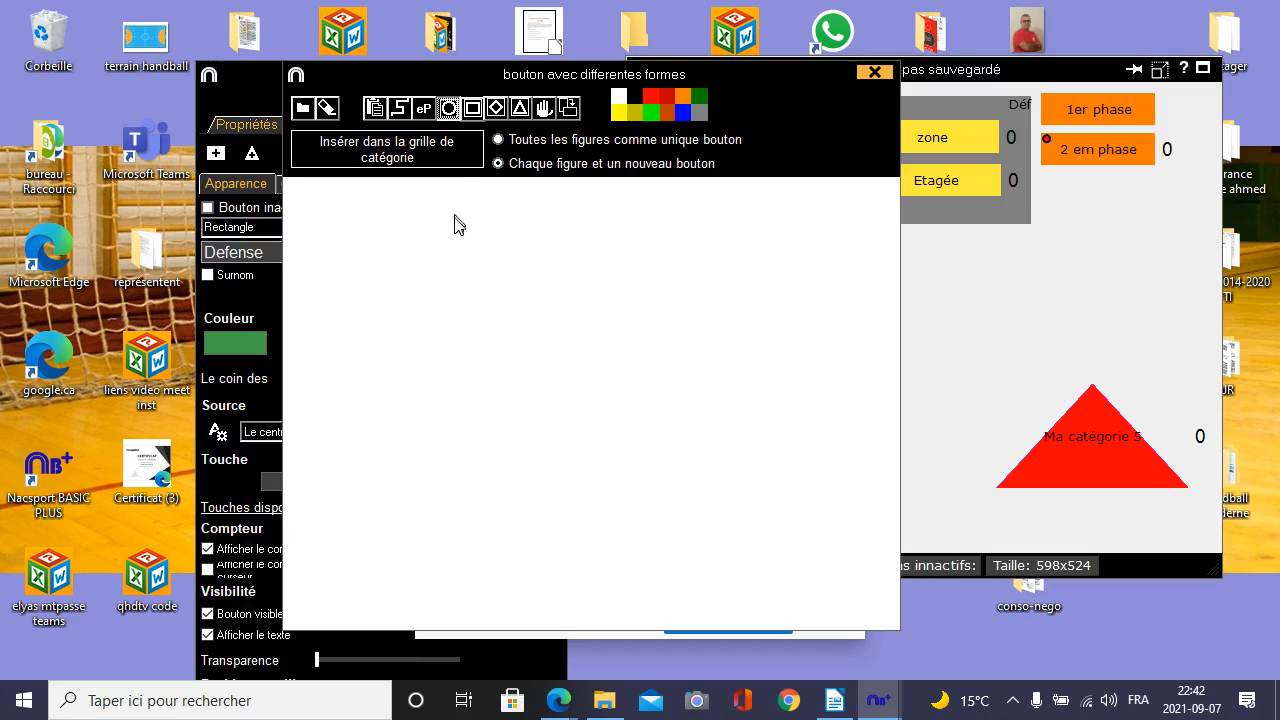
{"action": "mouse_move", "coordinate": [450, 257]}
{"action": "left_mouse_down"}
{"action": "mouse_move", "coordinate": [400, 358]}
{"action": "mouse_move", "coordinate": [344, 358]}
{"action": "left_mouse_up"}
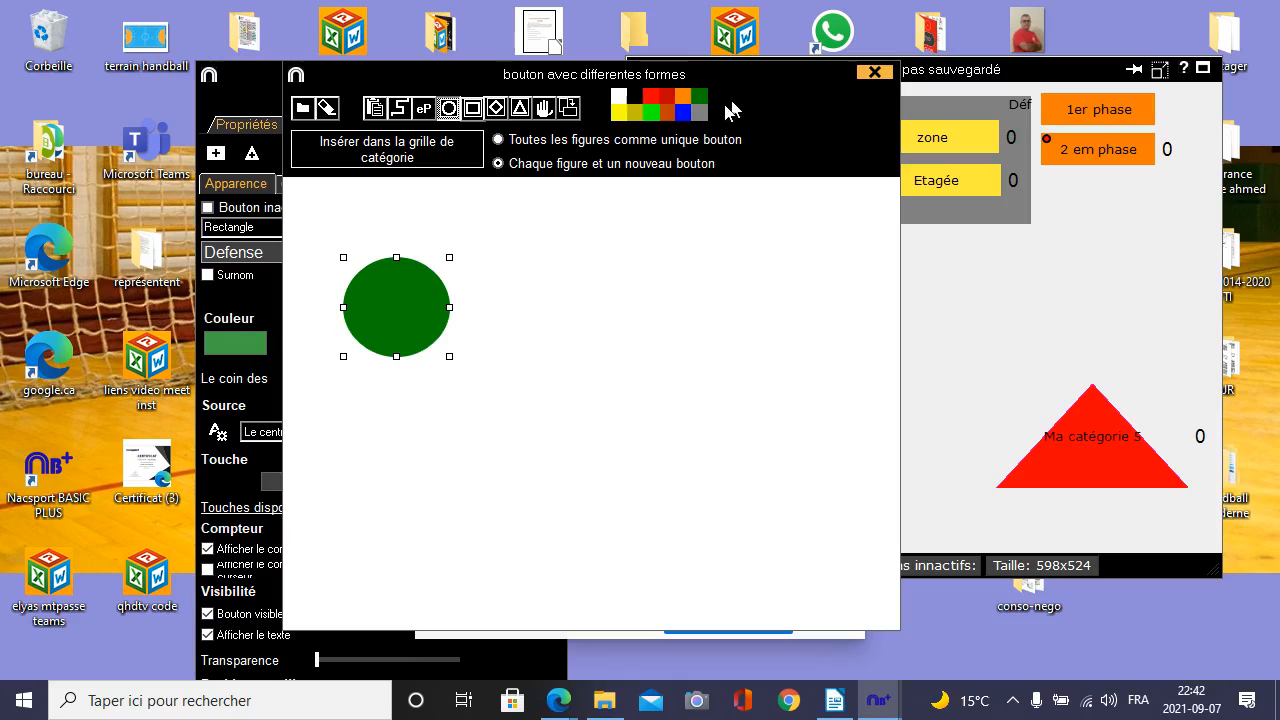
{"action": "left_click", "coordinate": [443, 160]}
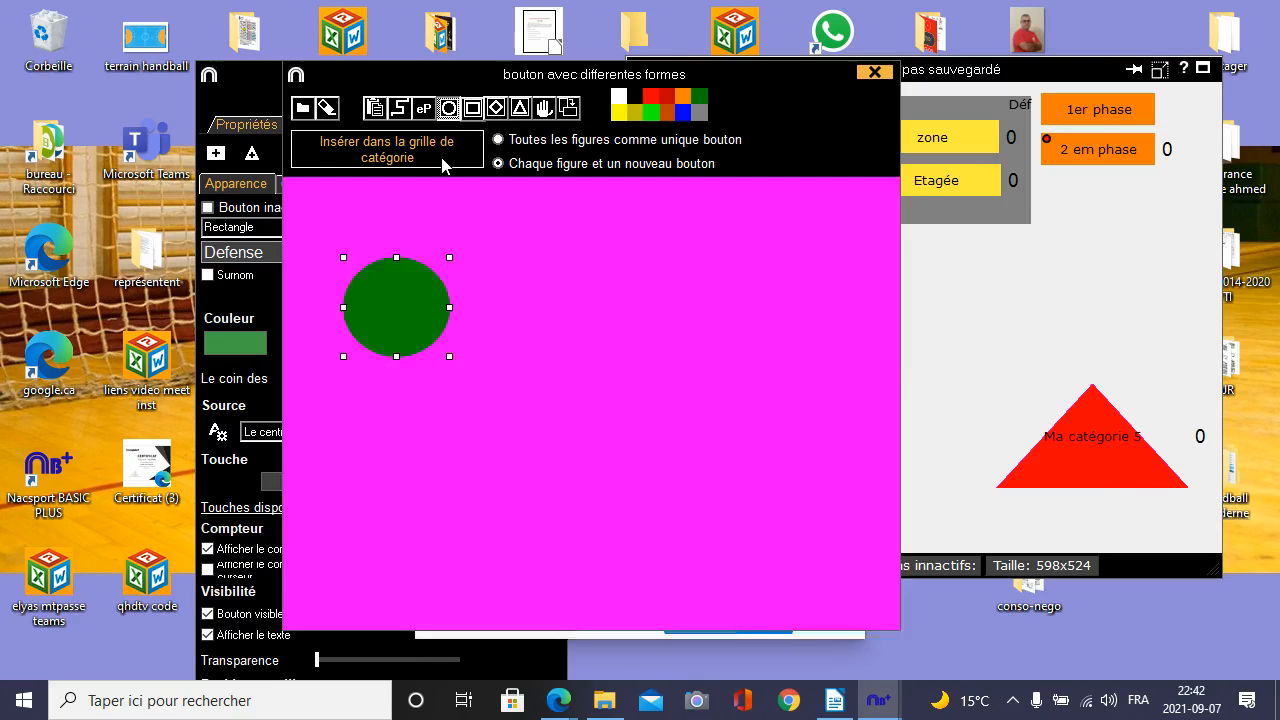
{"action": "left_click", "coordinate": [874, 72]}
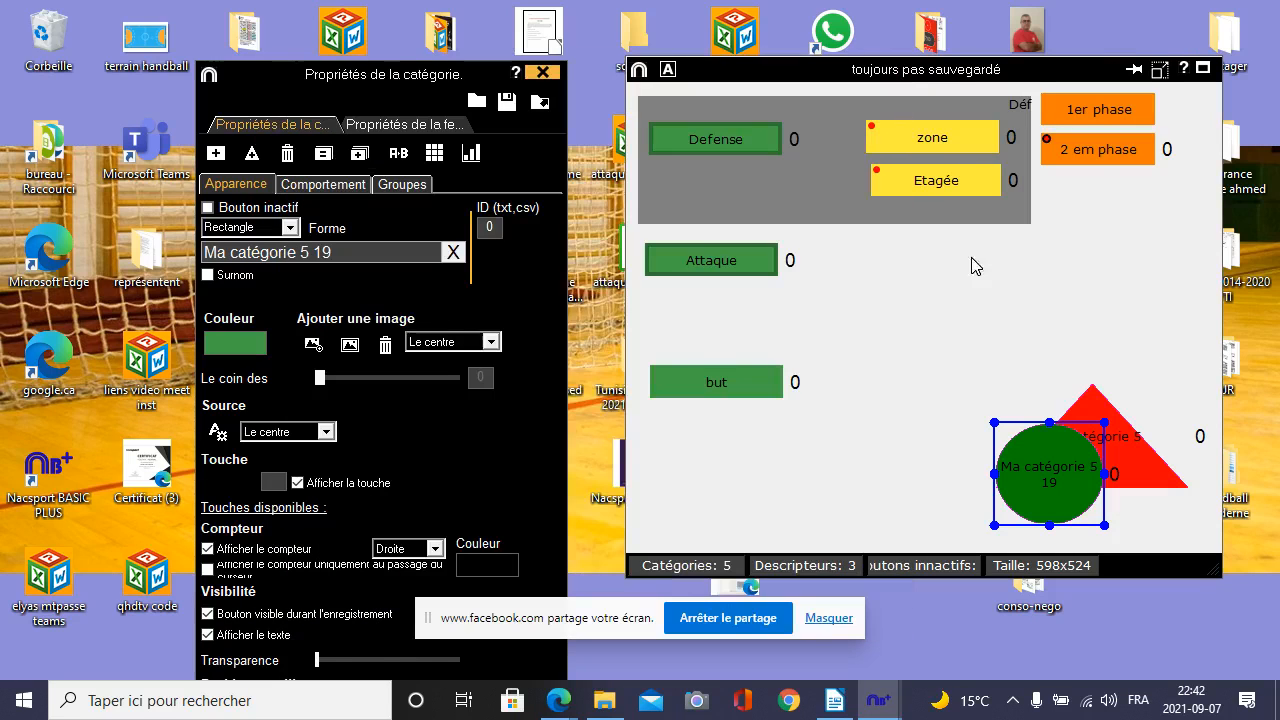
{"action": "left_click_drag", "start_coordinate": [1076, 486], "coordinate": [730, 470]}
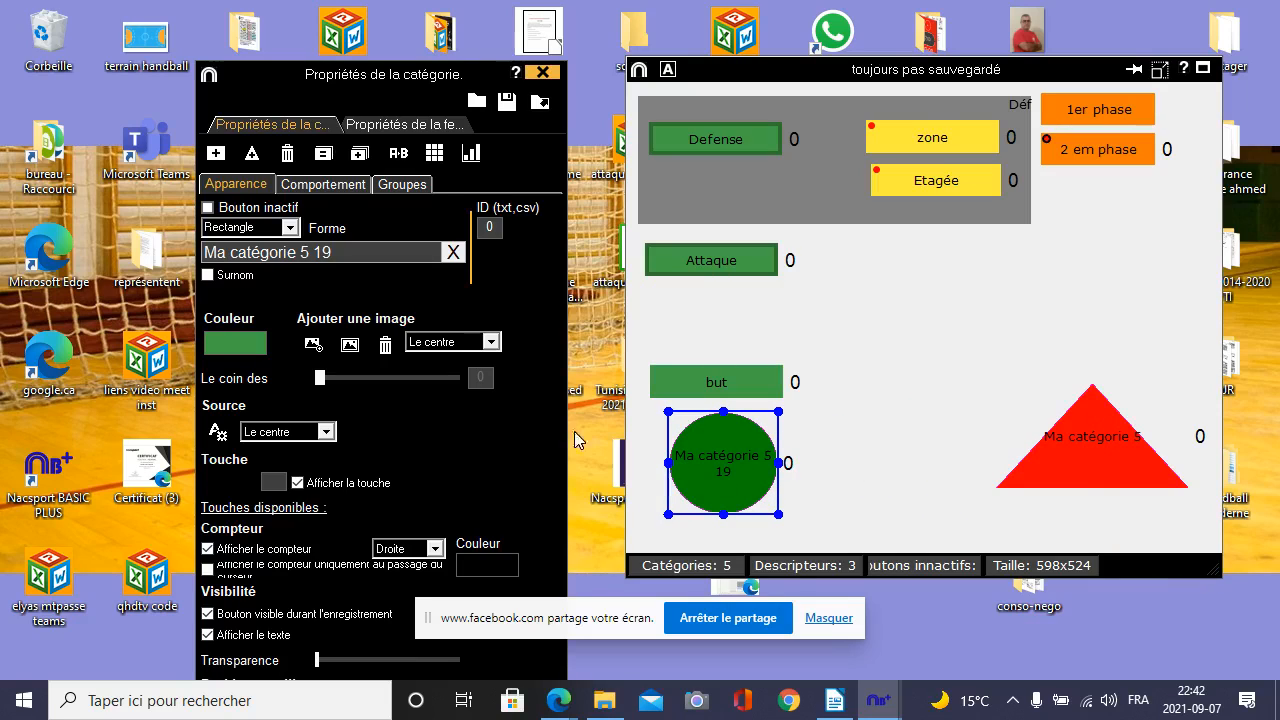
- Rename the dark green circle button as G but
{"action": "left_click", "coordinate": [345, 251]}
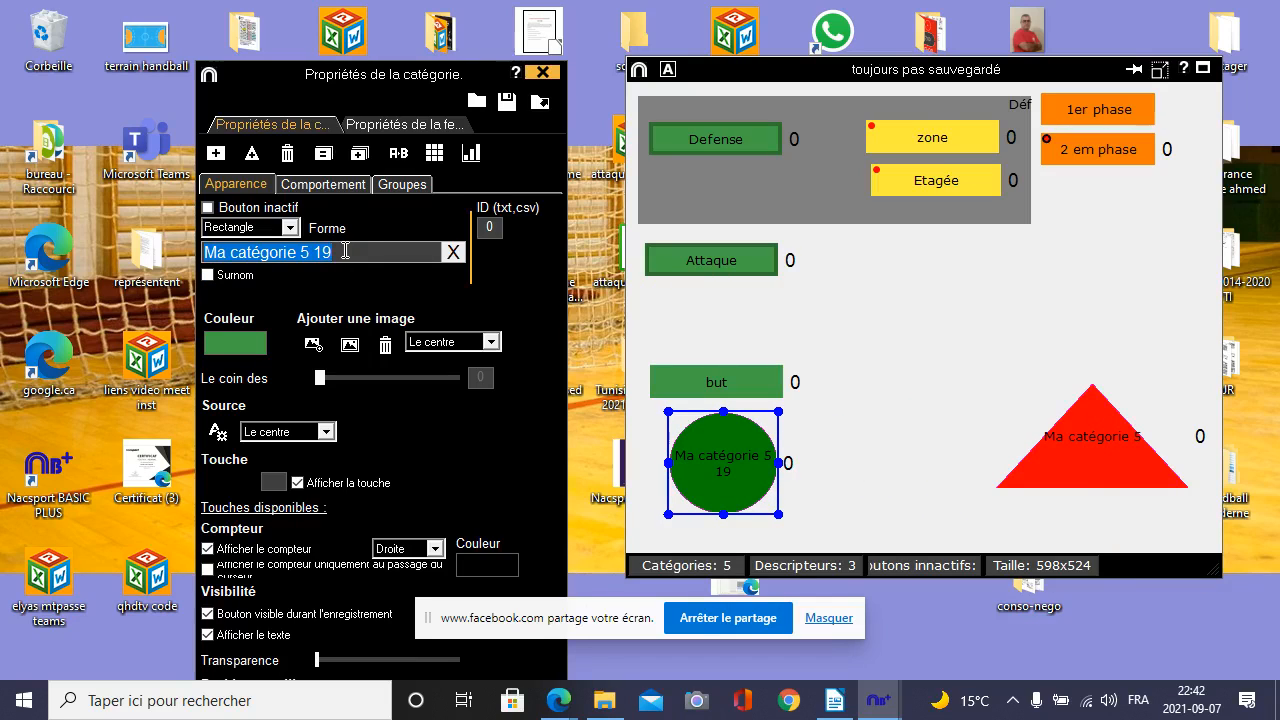
{"action": "key", "text": "BackSpace"}
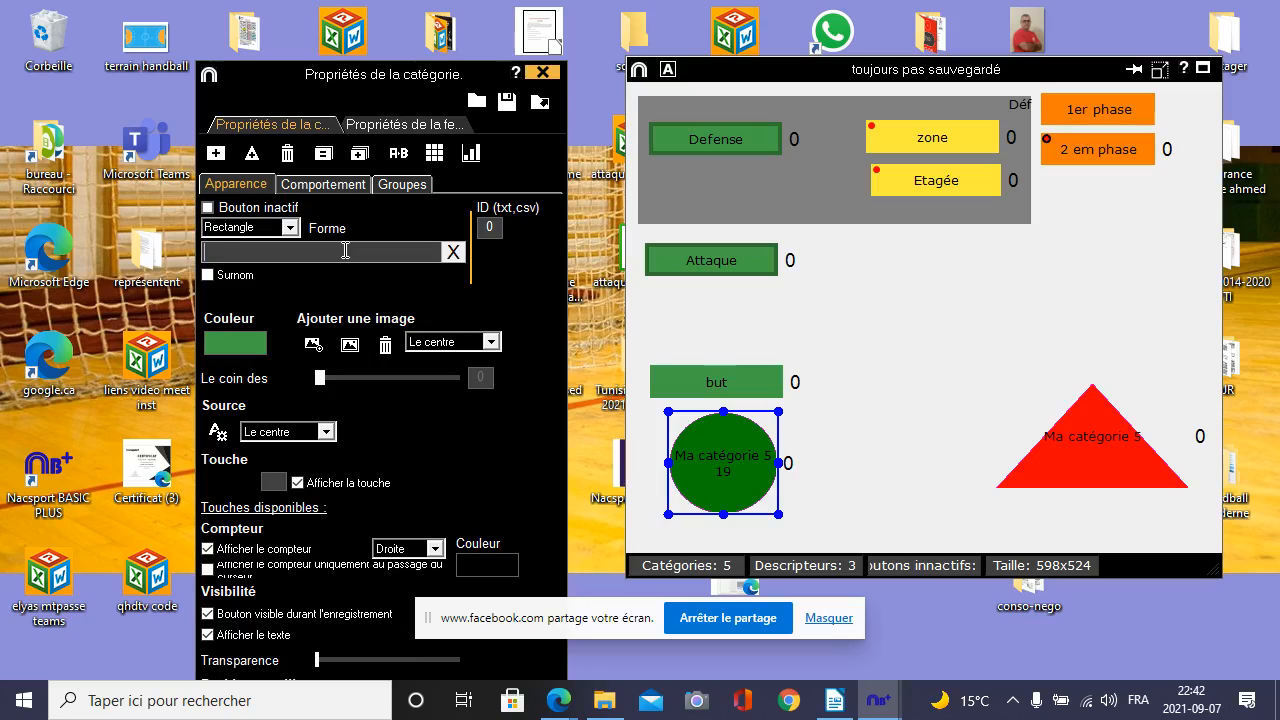
{"action": "type", "text": "Gbut"}
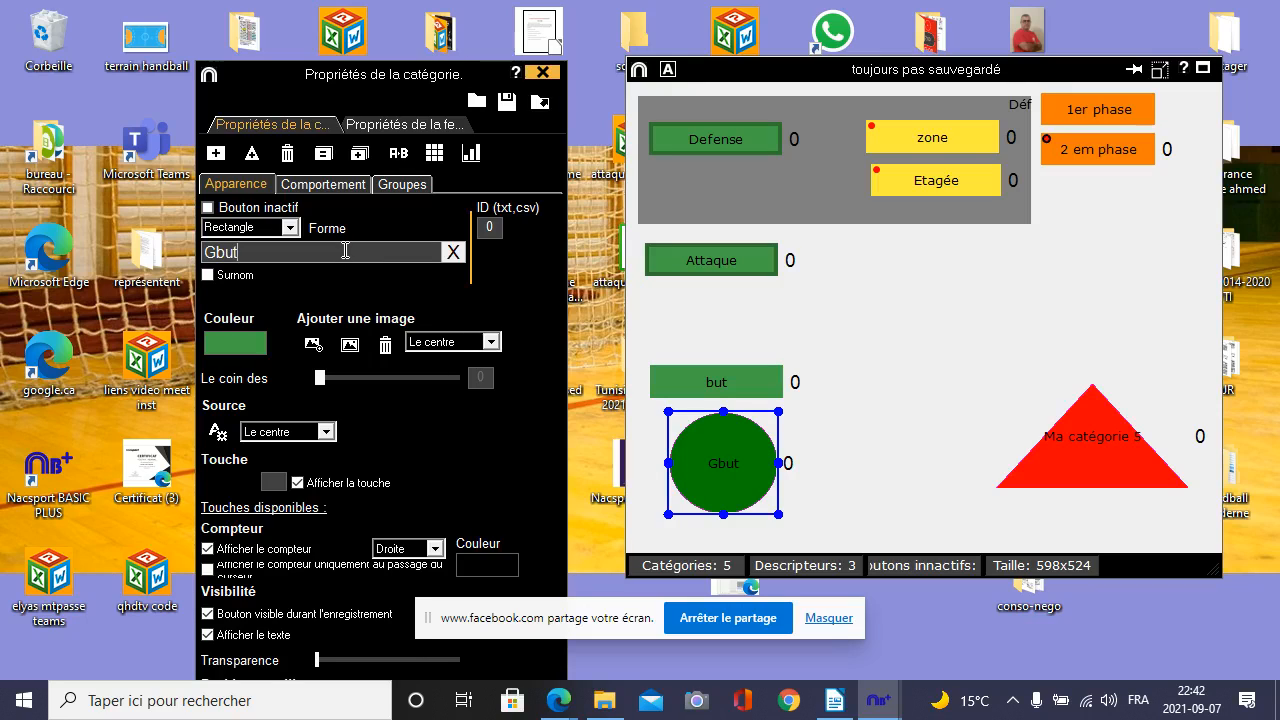
{"action": "key", "text": "BackSpace"}
{"action": "key", "text": "BackSpace"}
{"action": "key", "text": "BackSpace"}
{"action": "type", "text": "but"}
- Move the red triangle closer to the G but circle and change its button type to descriptor
{"action": "left_click", "coordinate": [300, 186]}
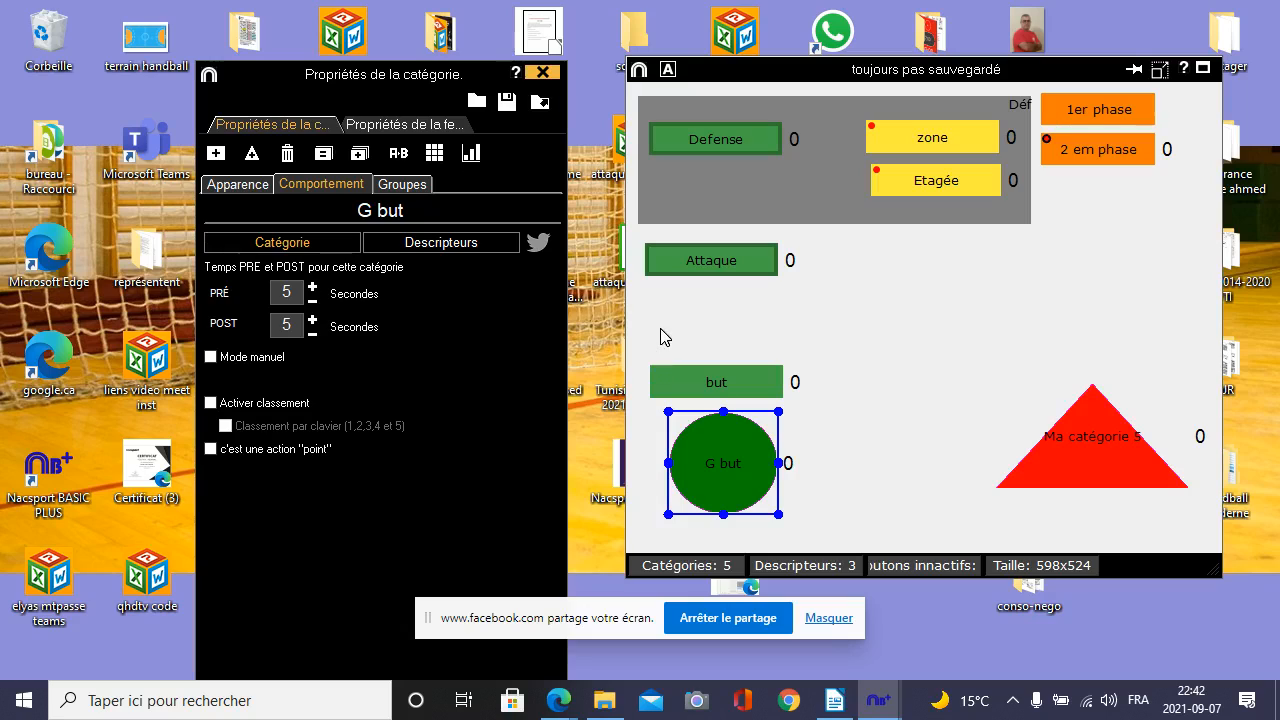
{"action": "left_click", "coordinate": [792, 329]}
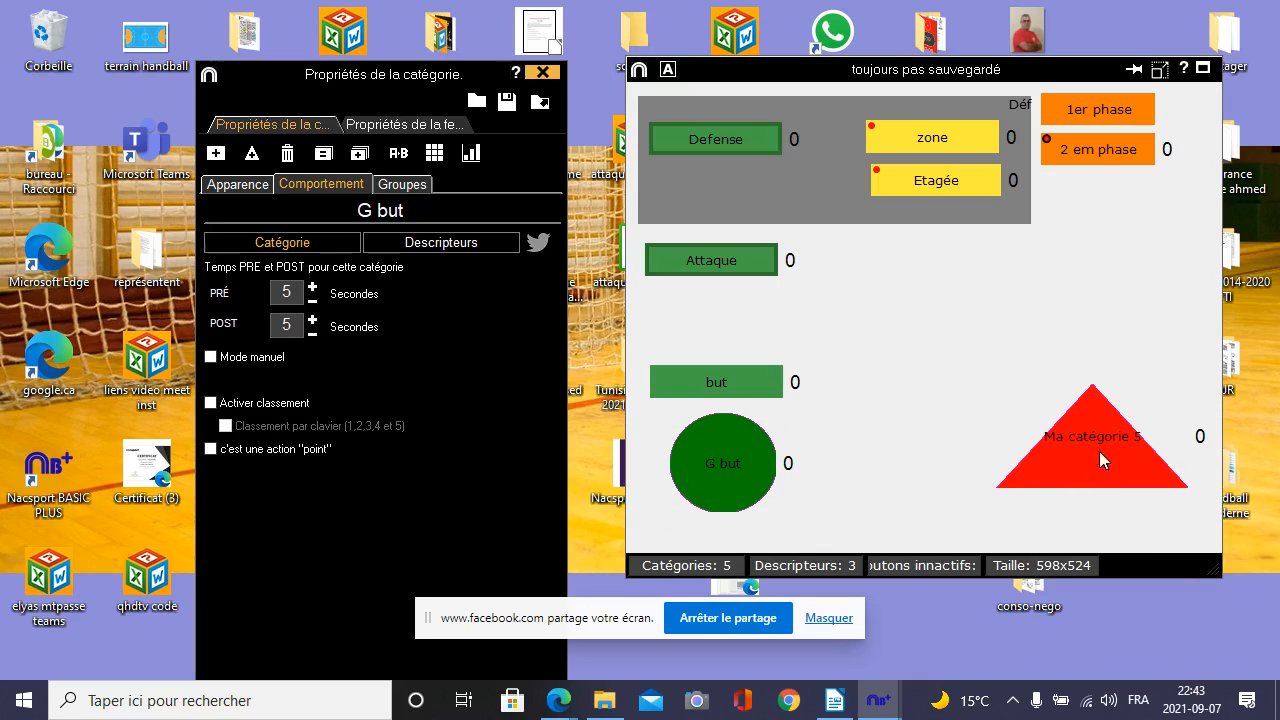
{"action": "left_click_drag", "start_coordinate": [1099, 451], "coordinate": [1002, 467]}
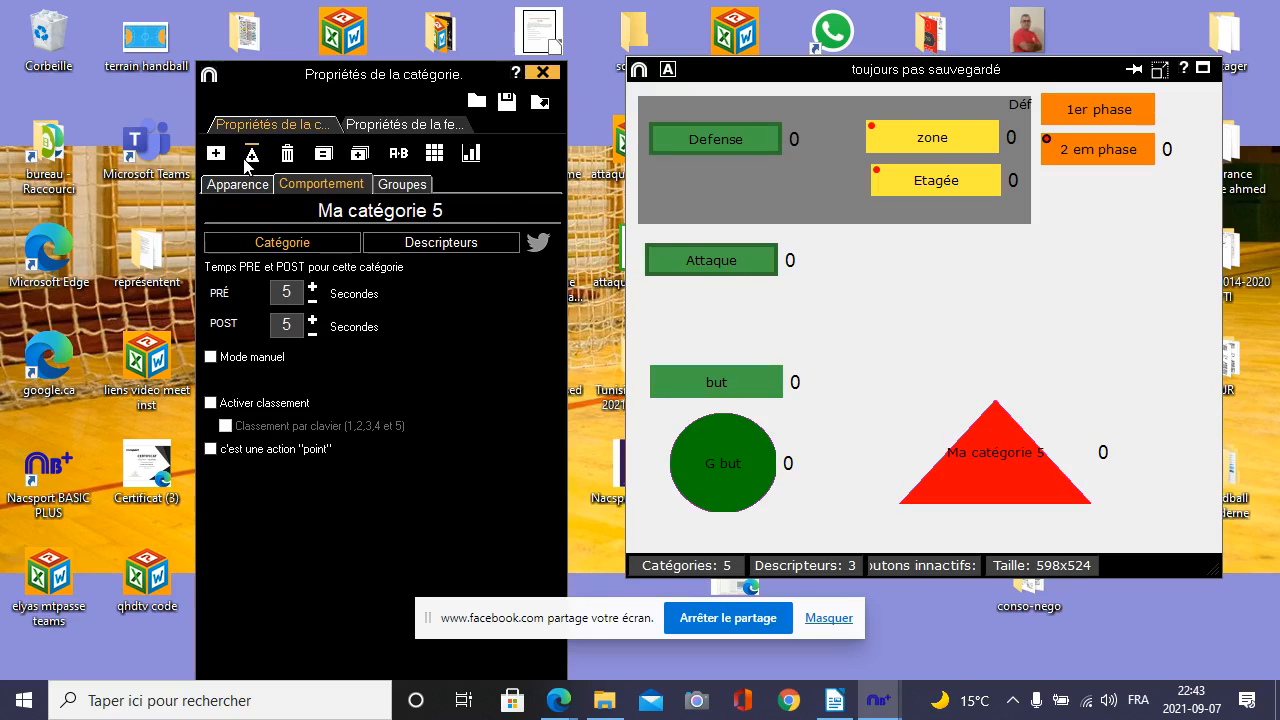
{"action": "left_click", "coordinate": [1020, 462]}
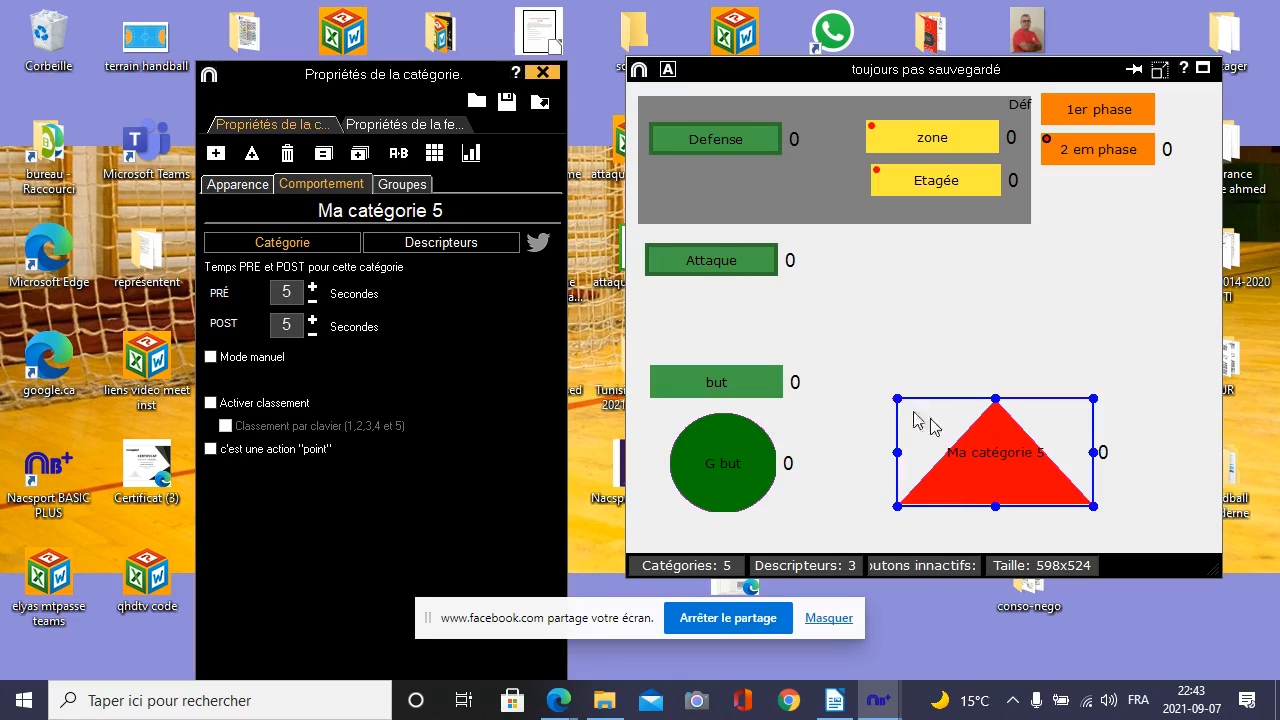
{"action": "left_click", "coordinate": [466, 245]}
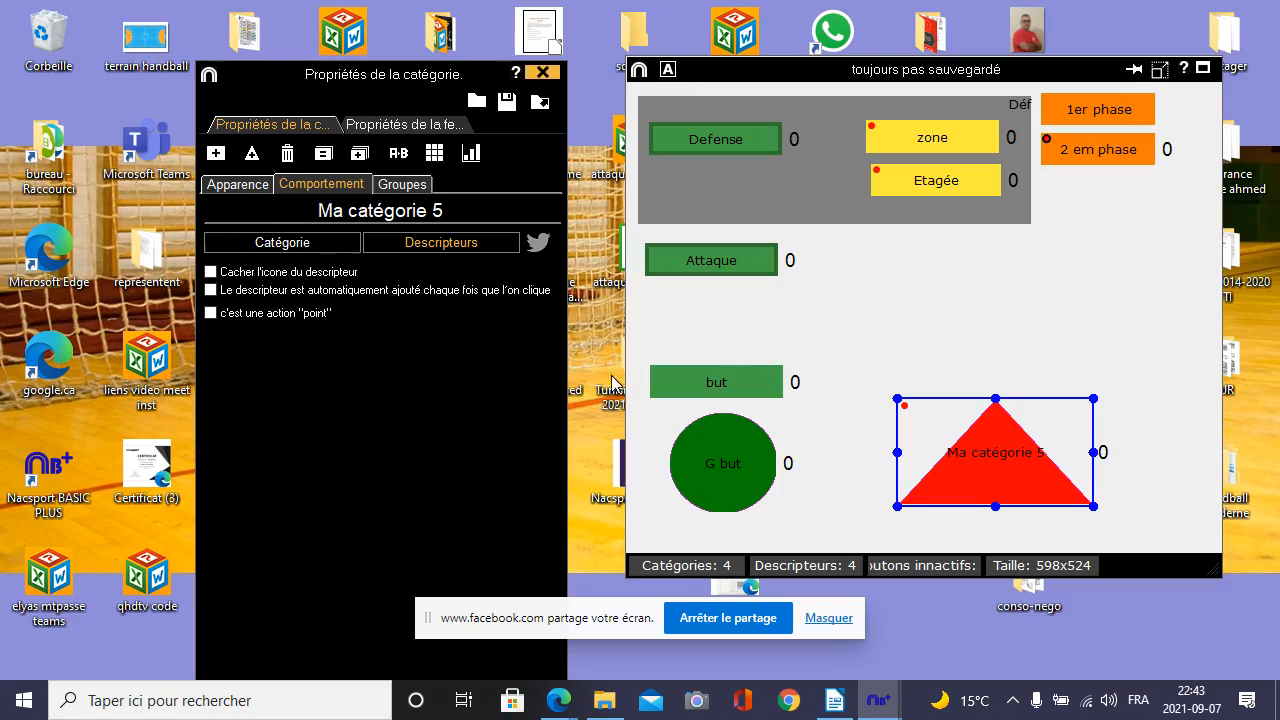
- Rename the red triangle descriptor as arret and leave its nickname option (Surnom) off
{"action": "left_click", "coordinate": [242, 187]}
{"action": "double_click", "coordinate": [316, 254]}
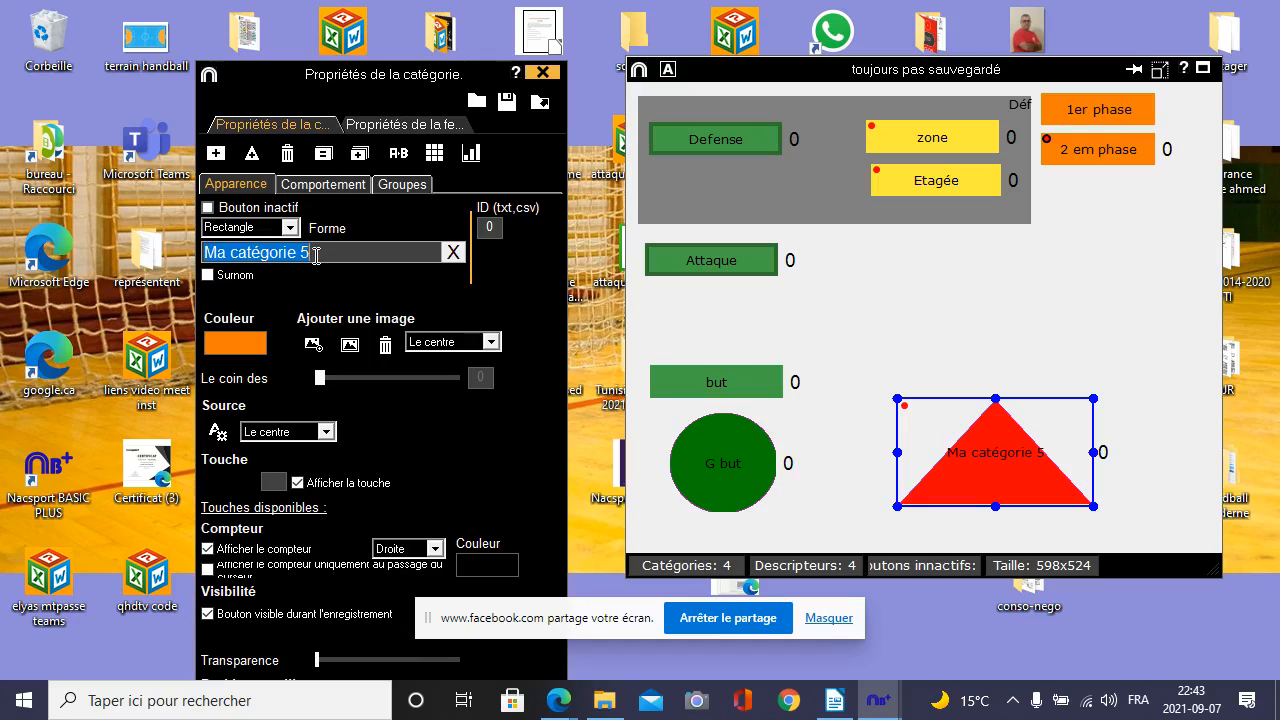
{"action": "key", "text": "BackSpace"}
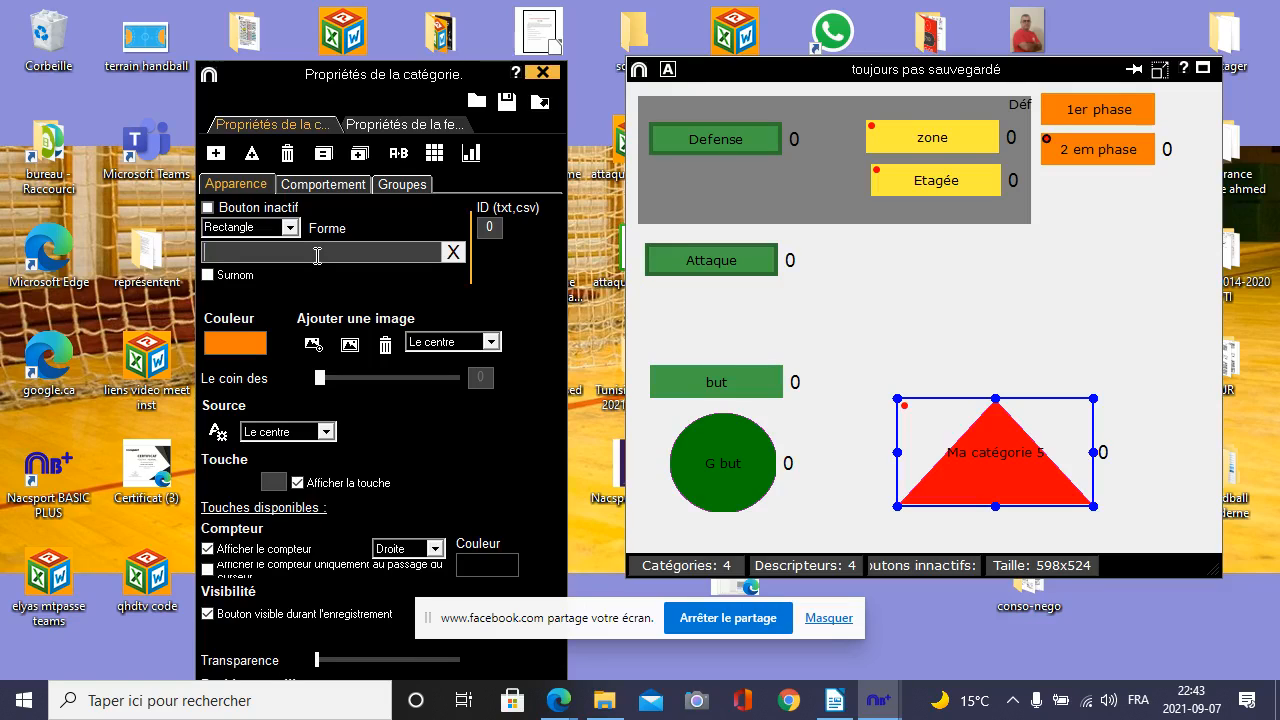
{"action": "type", "text": "arret"}
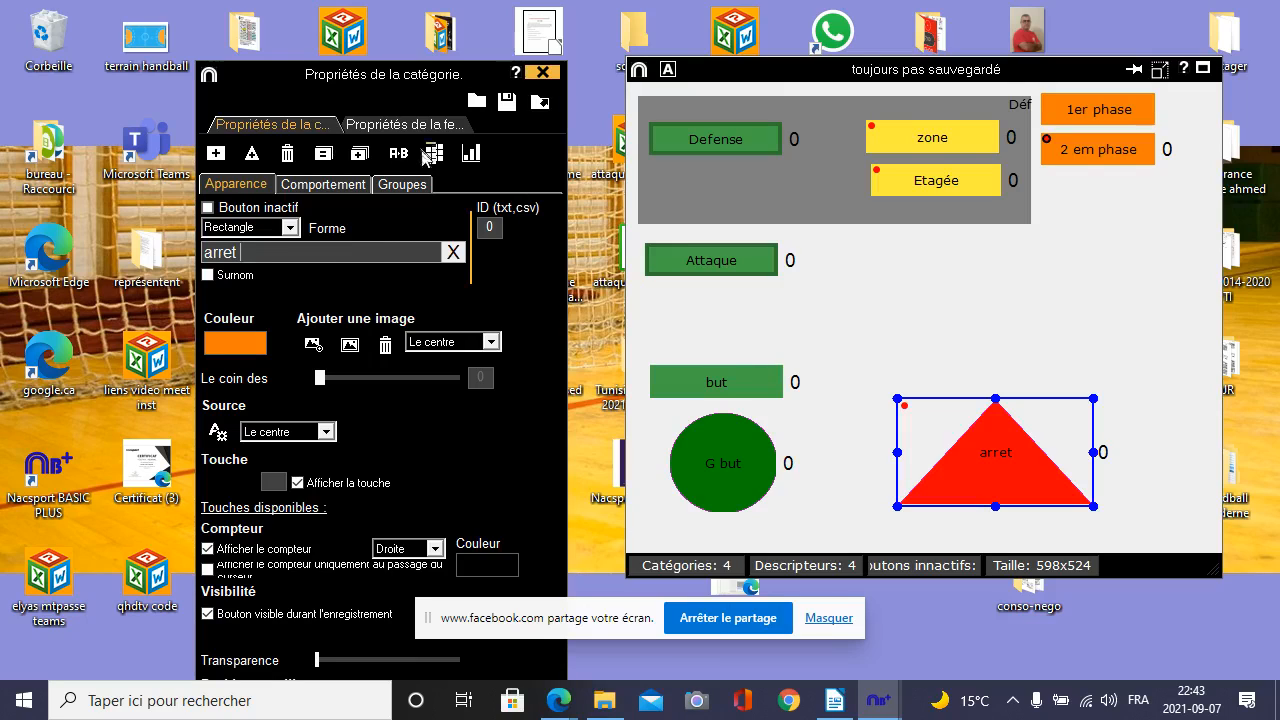
{"action": "left_click", "coordinate": [410, 281]}
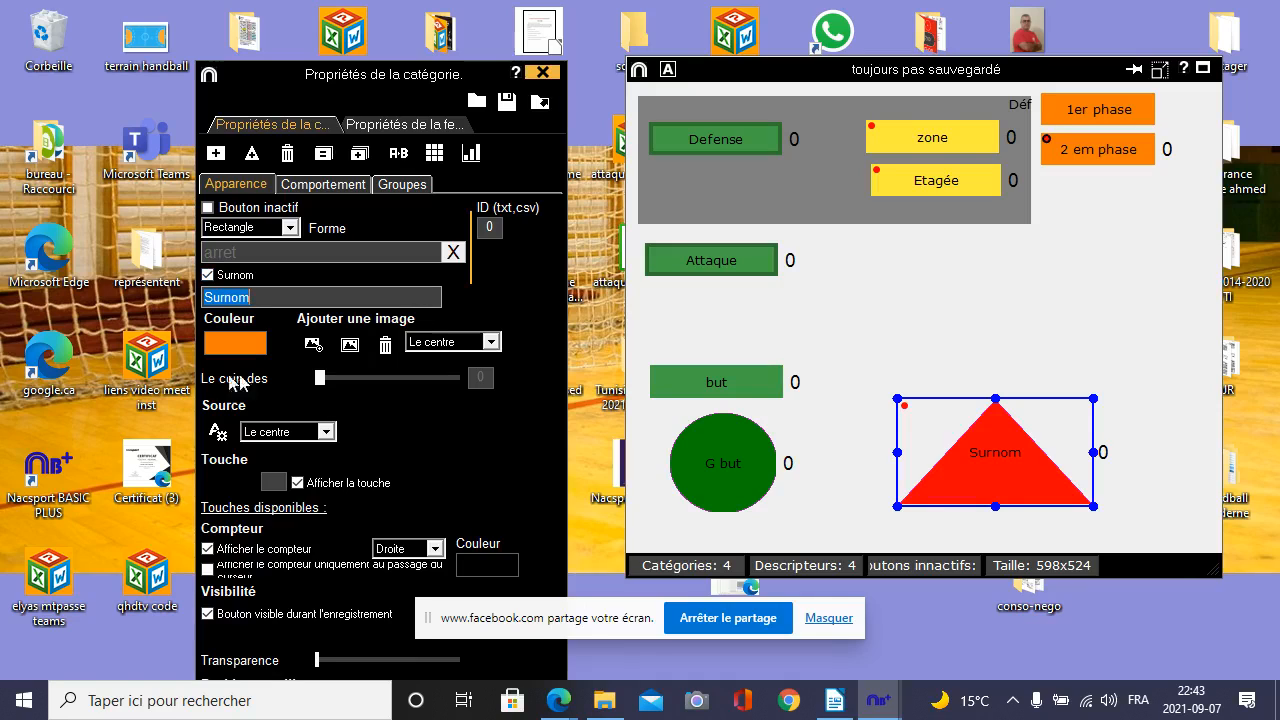
{"action": "left_click", "coordinate": [207, 274]}
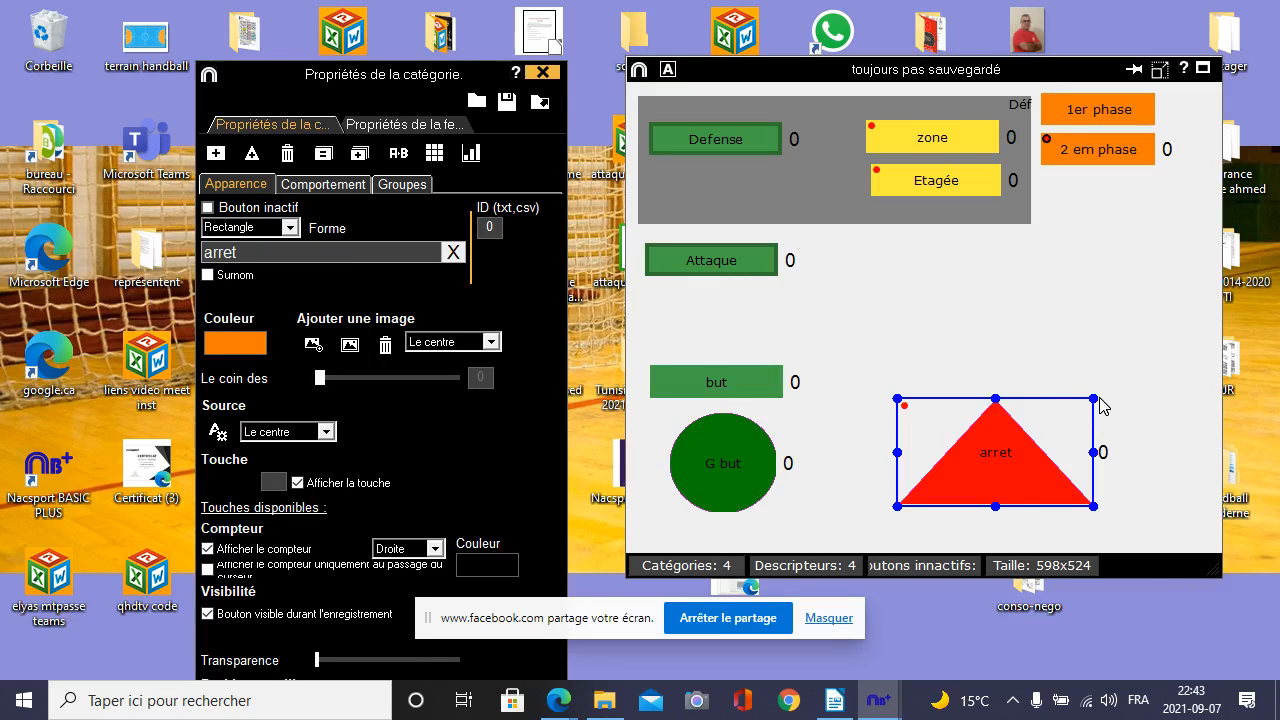
- Shrink the red arret descriptor and shift the template window slightly upward on the desktop
{"action": "left_click_drag", "start_coordinate": [1099, 398], "coordinate": [1005, 453]}
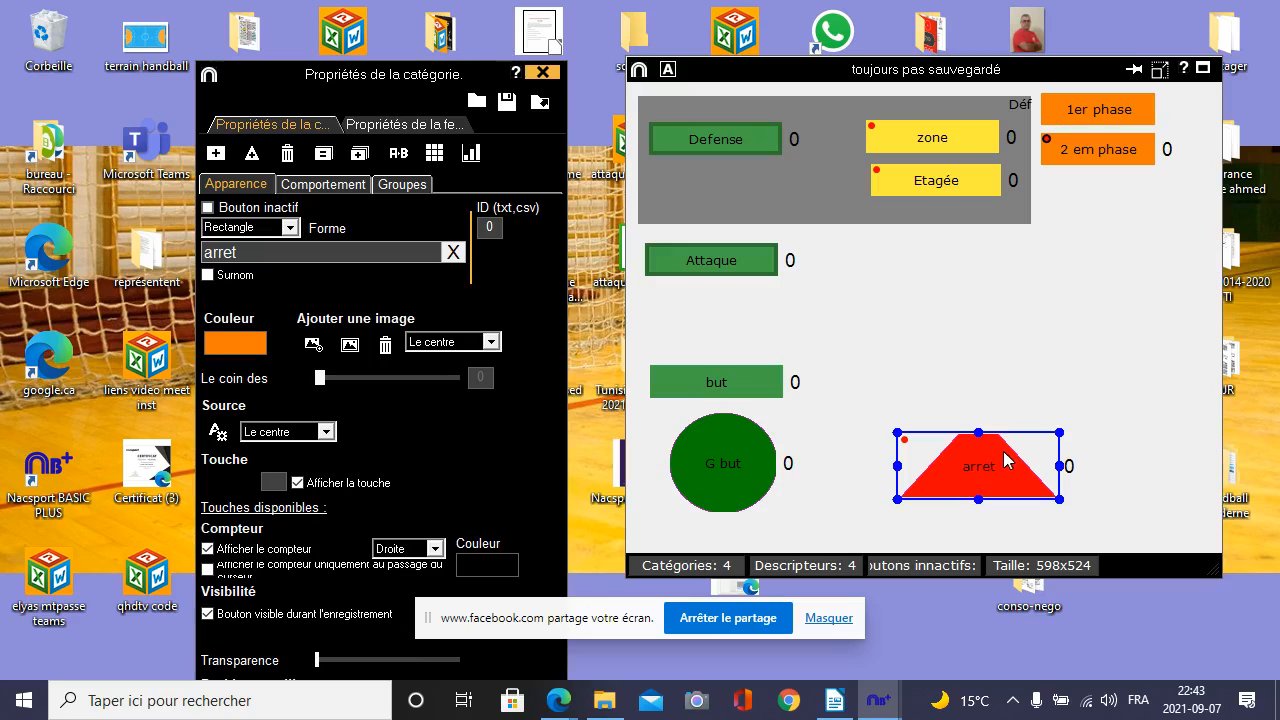
{"action": "left_click", "coordinate": [980, 400]}
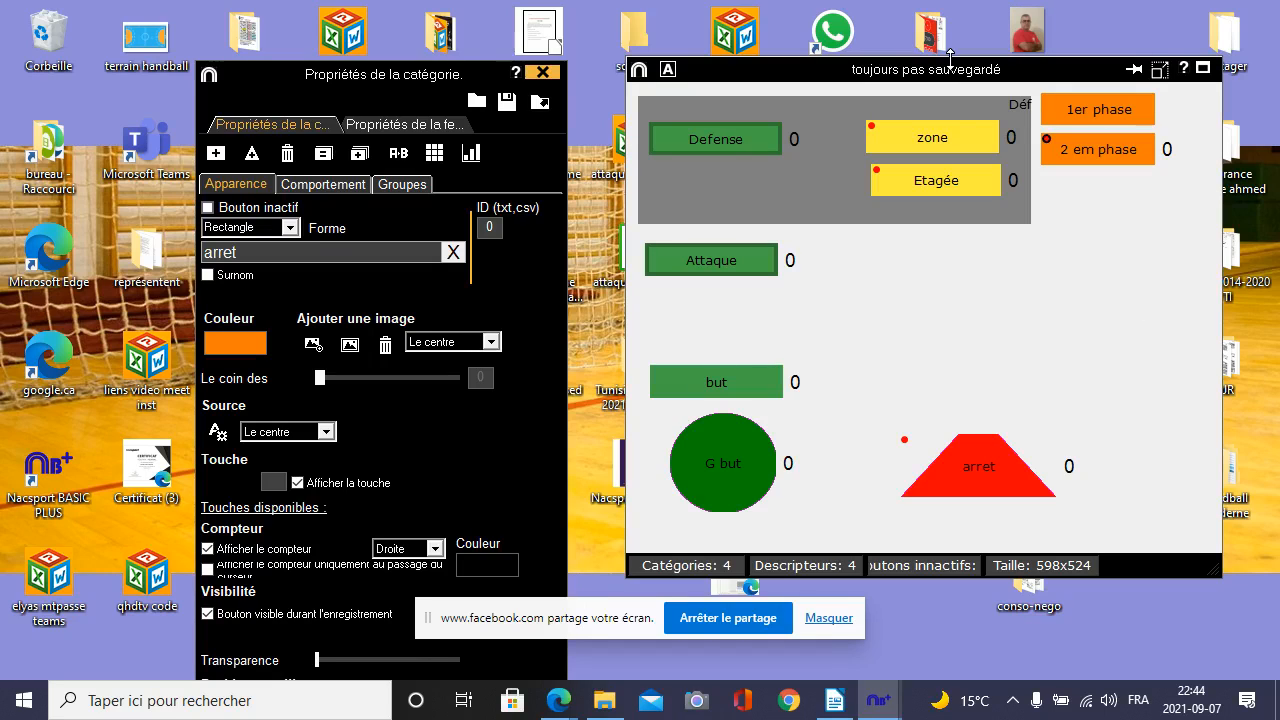
{"action": "left_click_drag", "start_coordinate": [949, 56], "coordinate": [949, 43]}
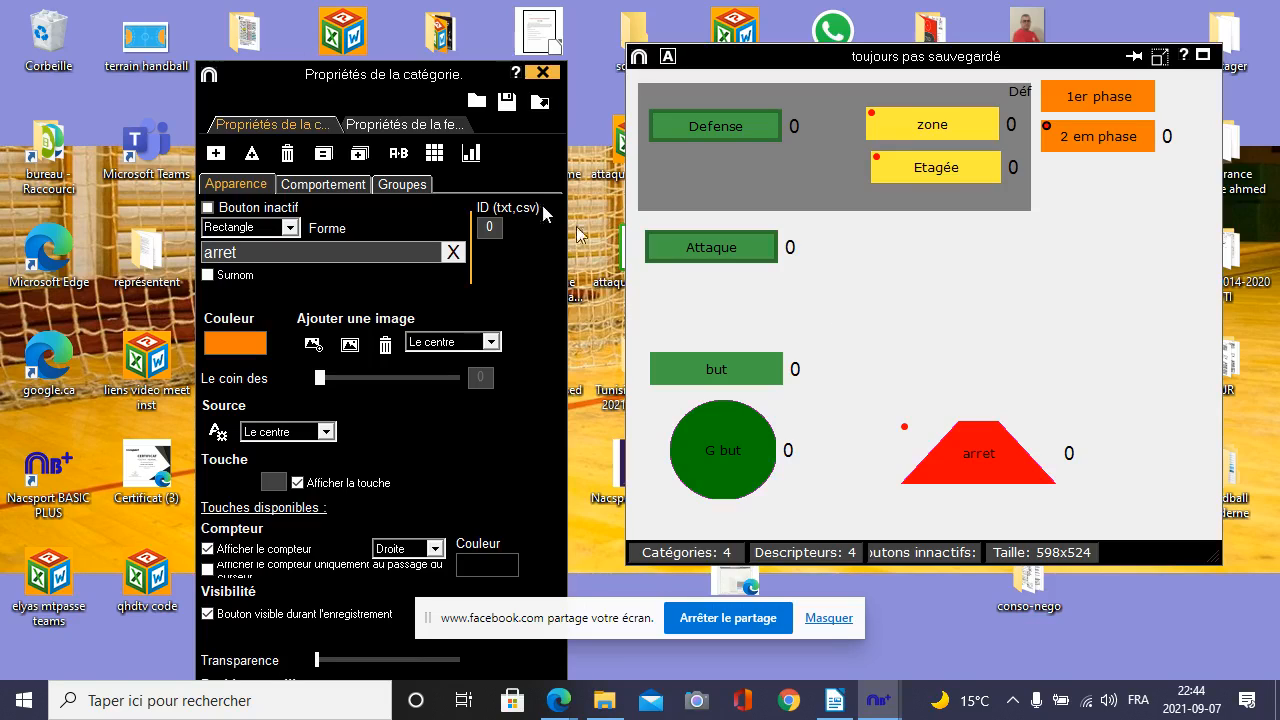
- Add a new category button to the template
{"action": "left_click", "coordinate": [218, 189]}
{"action": "left_click", "coordinate": [1183, 312]}
{"action": "left_click", "coordinate": [215, 155]}
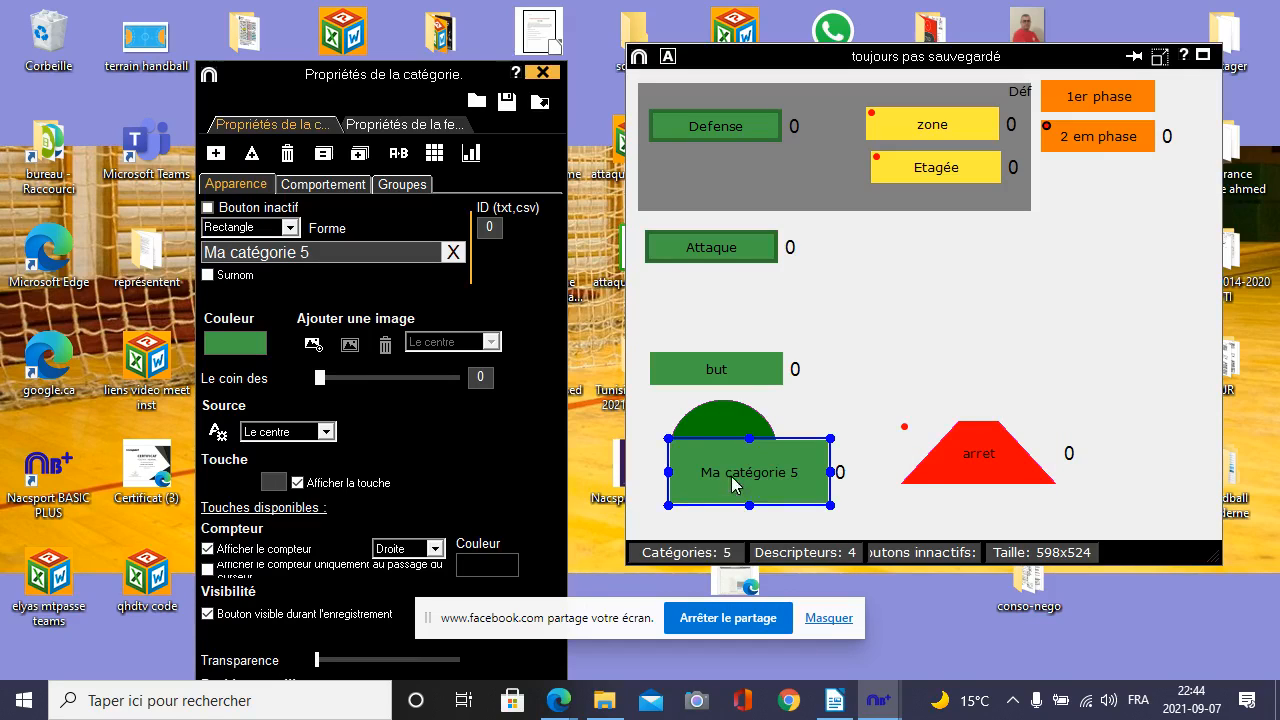
- Move the new category below the phase buttons and add two more categories stacked directly beneath it
{"action": "left_click_drag", "start_coordinate": [731, 476], "coordinate": [1088, 270]}
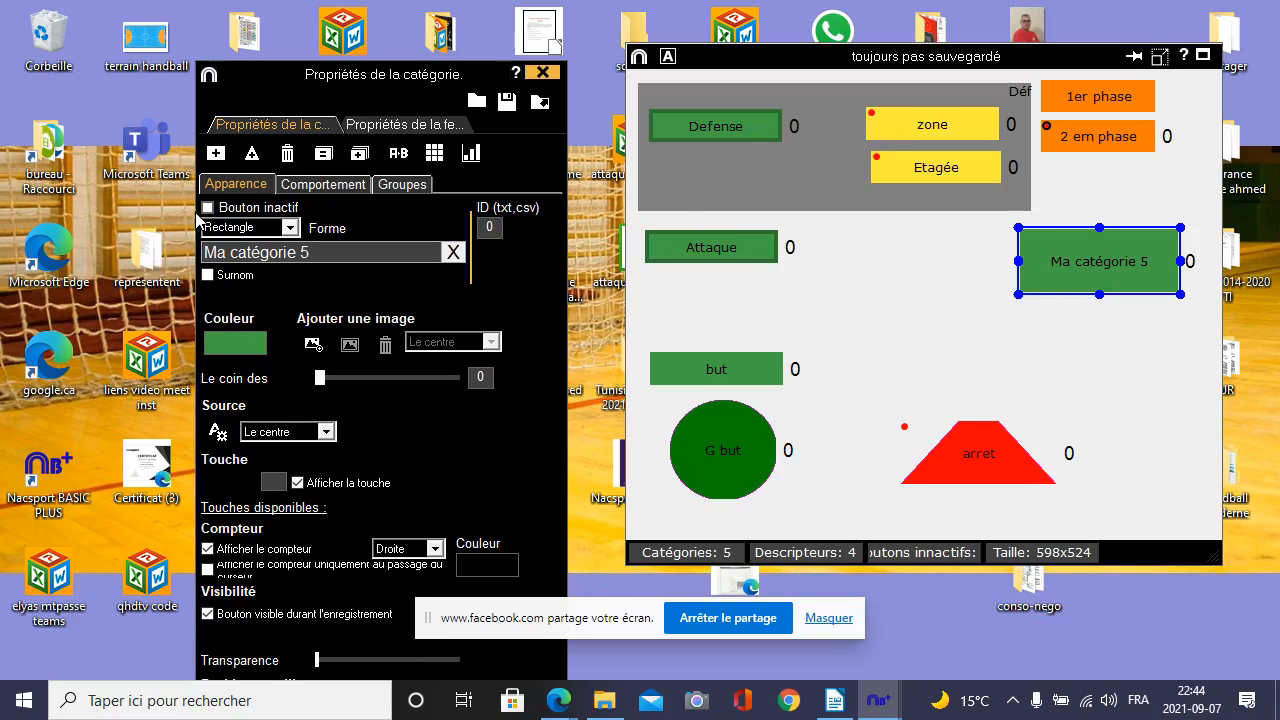
{"action": "left_click", "coordinate": [216, 156]}
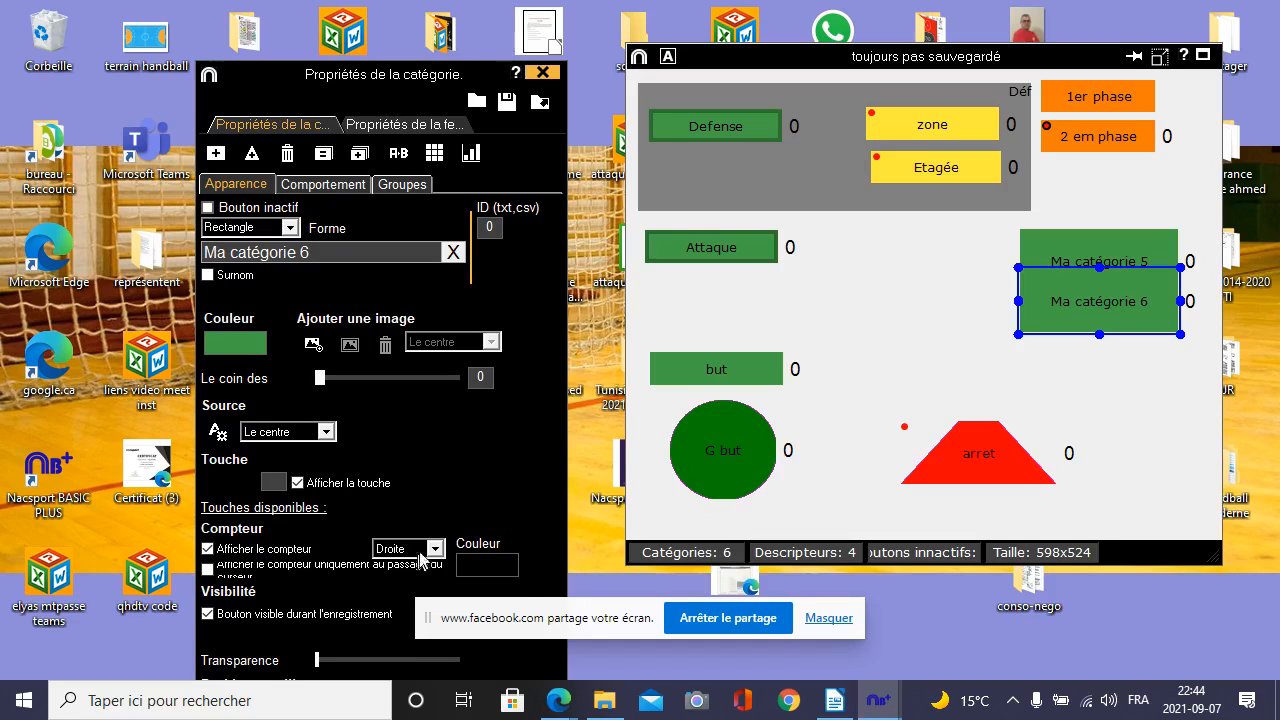
{"action": "left_click_drag", "start_coordinate": [1110, 310], "coordinate": [1113, 340]}
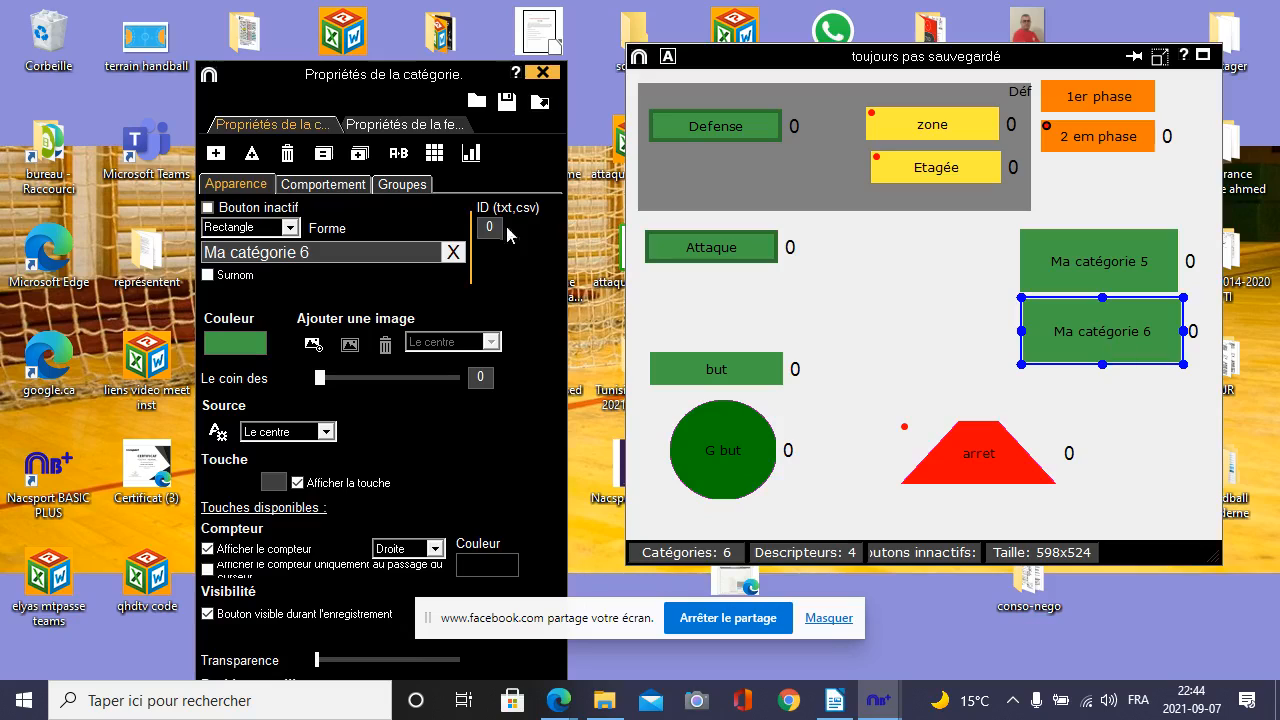
{"action": "left_click", "coordinate": [215, 152]}
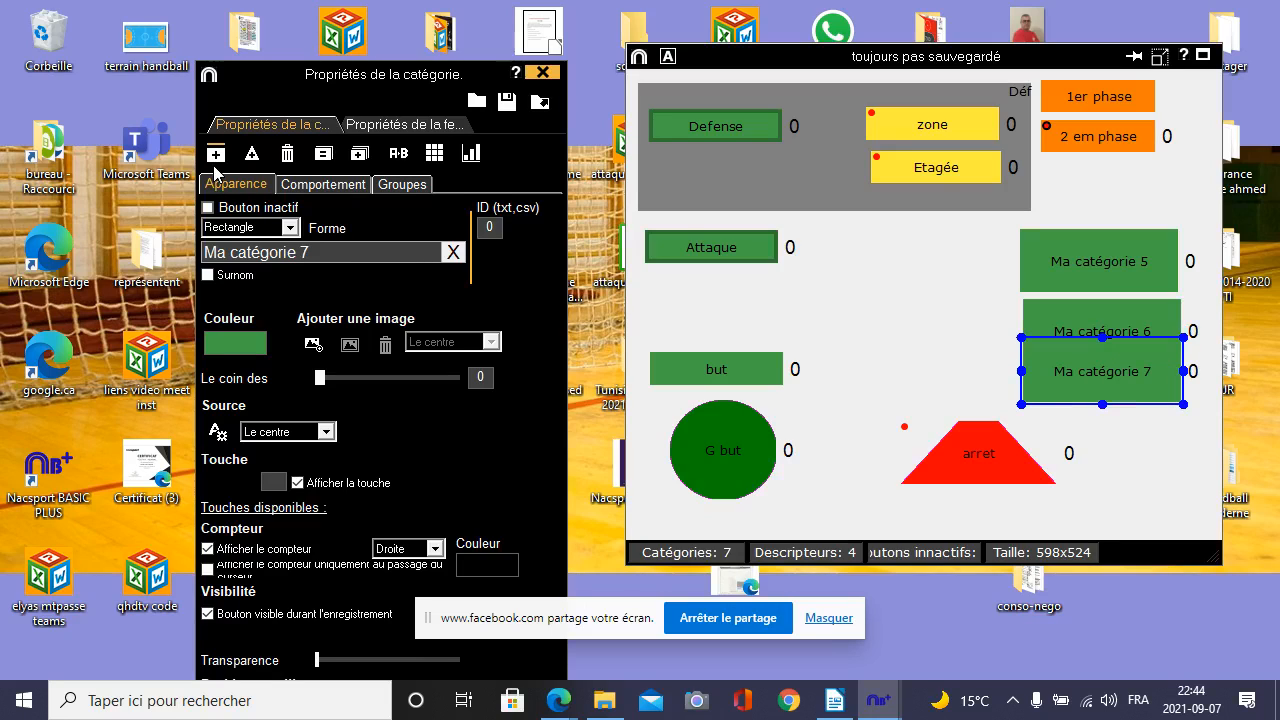
{"action": "left_click_drag", "start_coordinate": [1152, 398], "coordinate": [1152, 406]}
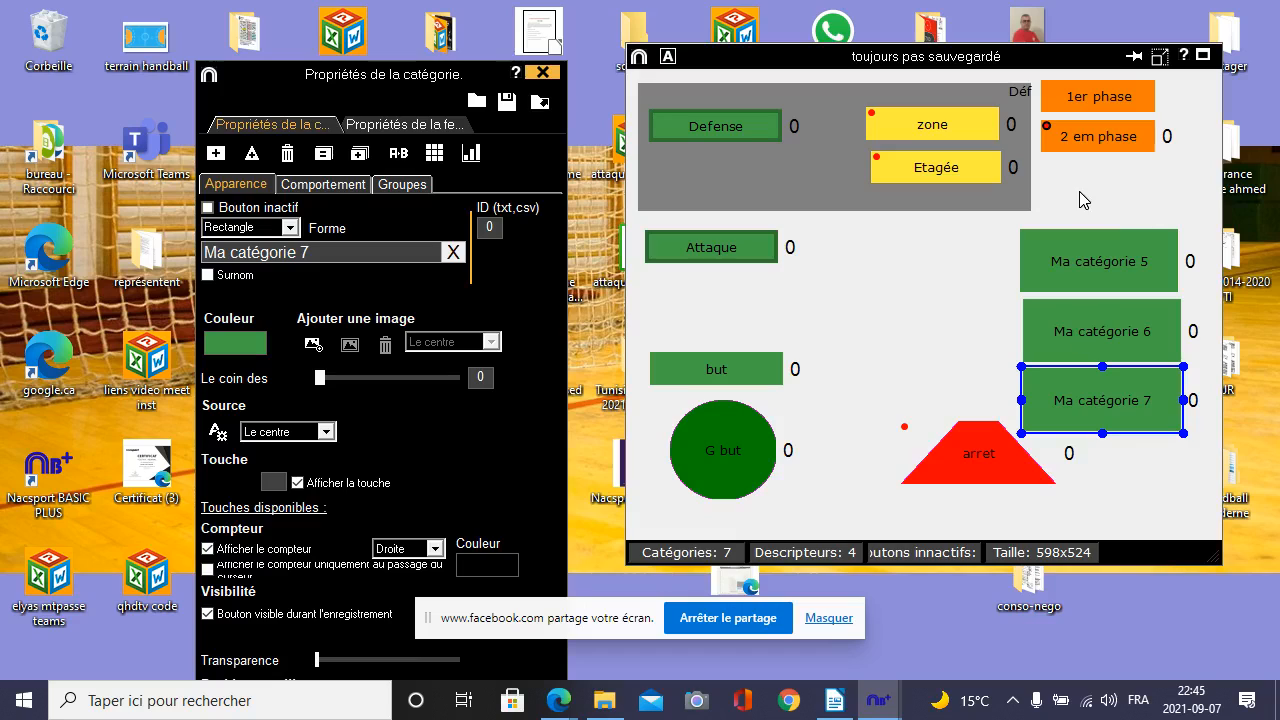
- Try to equalize the three stacked categories using the G but circle as the model
{"action": "left_click_drag", "start_coordinate": [1077, 192], "coordinate": [1148, 392]}
{"action": "left_click_drag", "start_coordinate": [1146, 453], "coordinate": [1144, 450]}
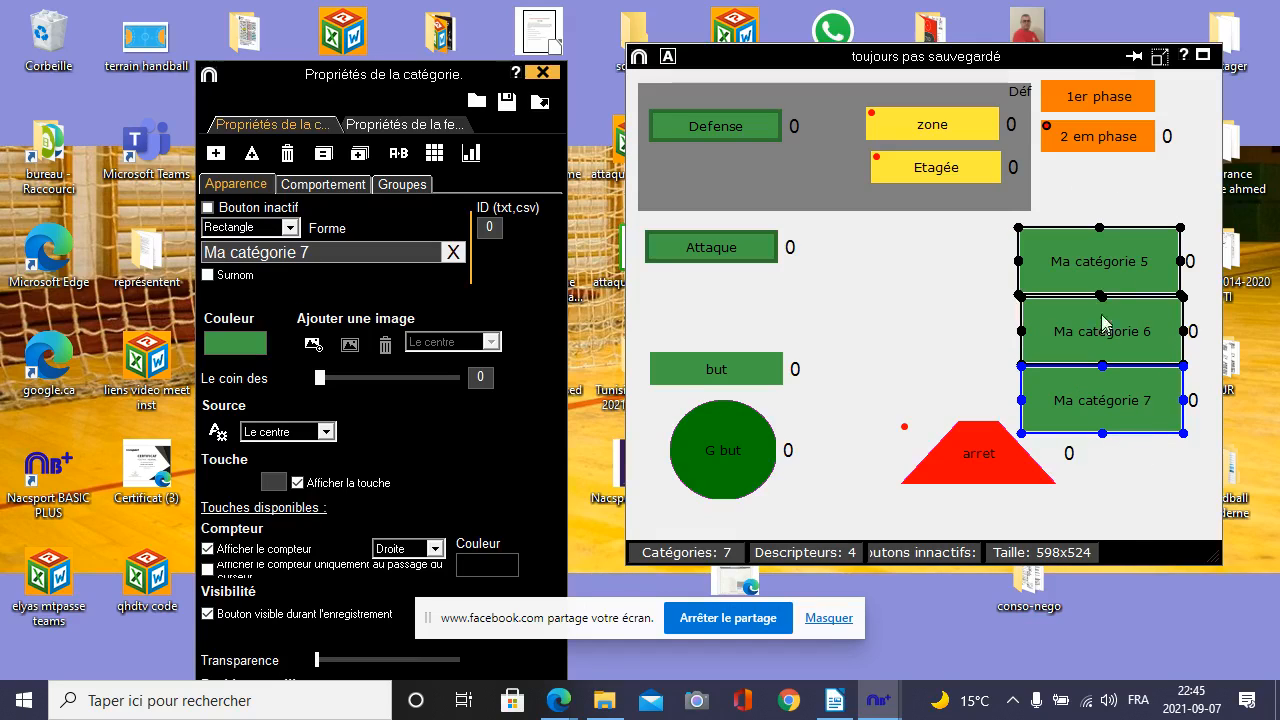
{"action": "right_click", "coordinate": [1104, 283]}
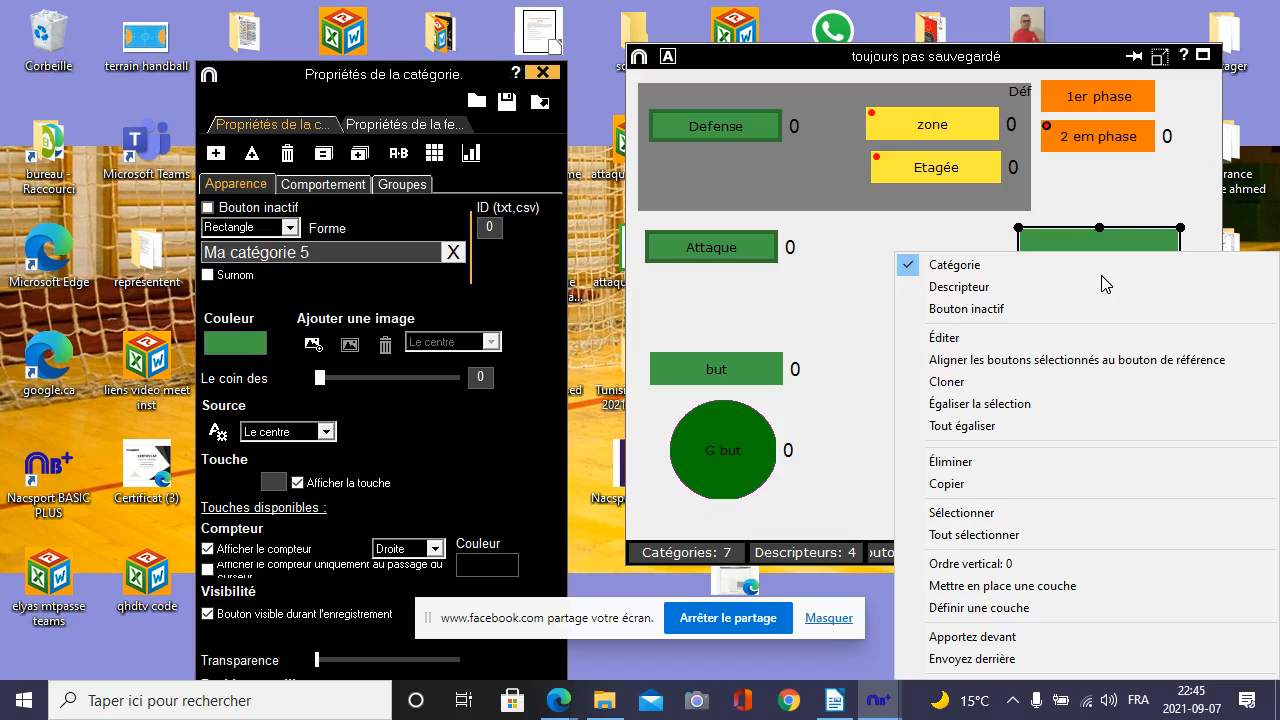
{"action": "left_click", "coordinate": [1000, 406]}
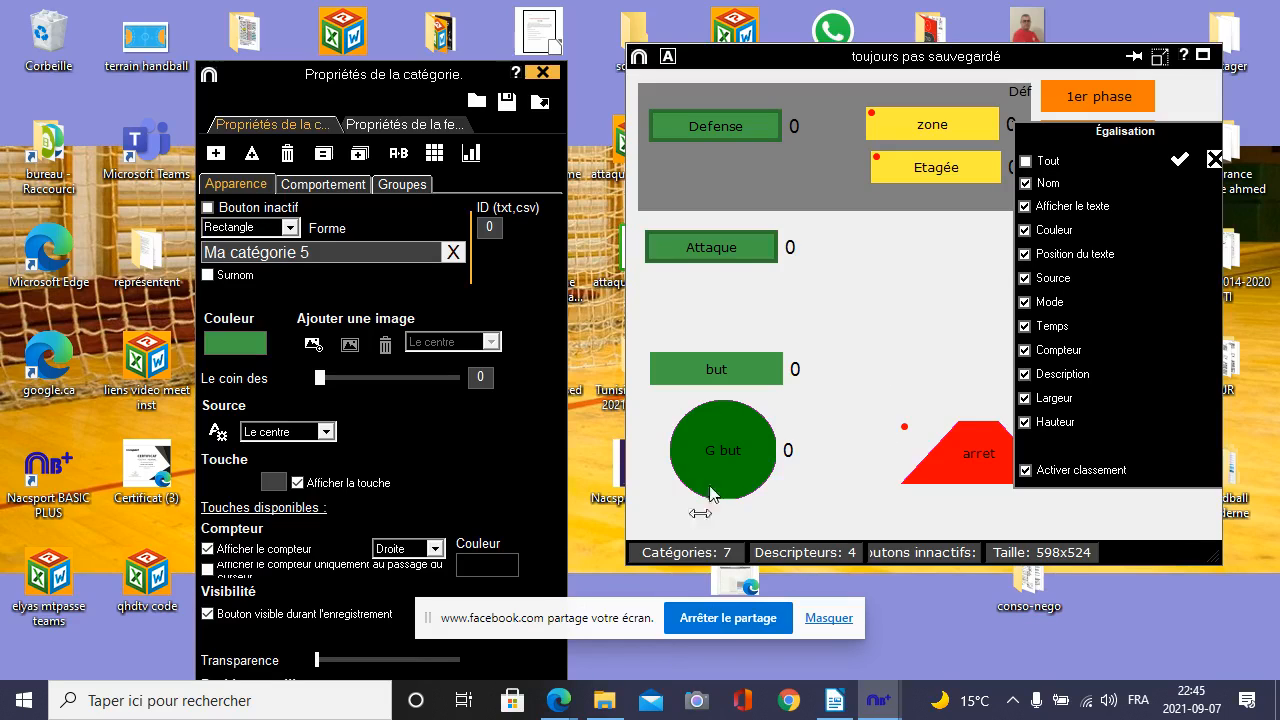
{"action": "left_click", "coordinate": [731, 462]}
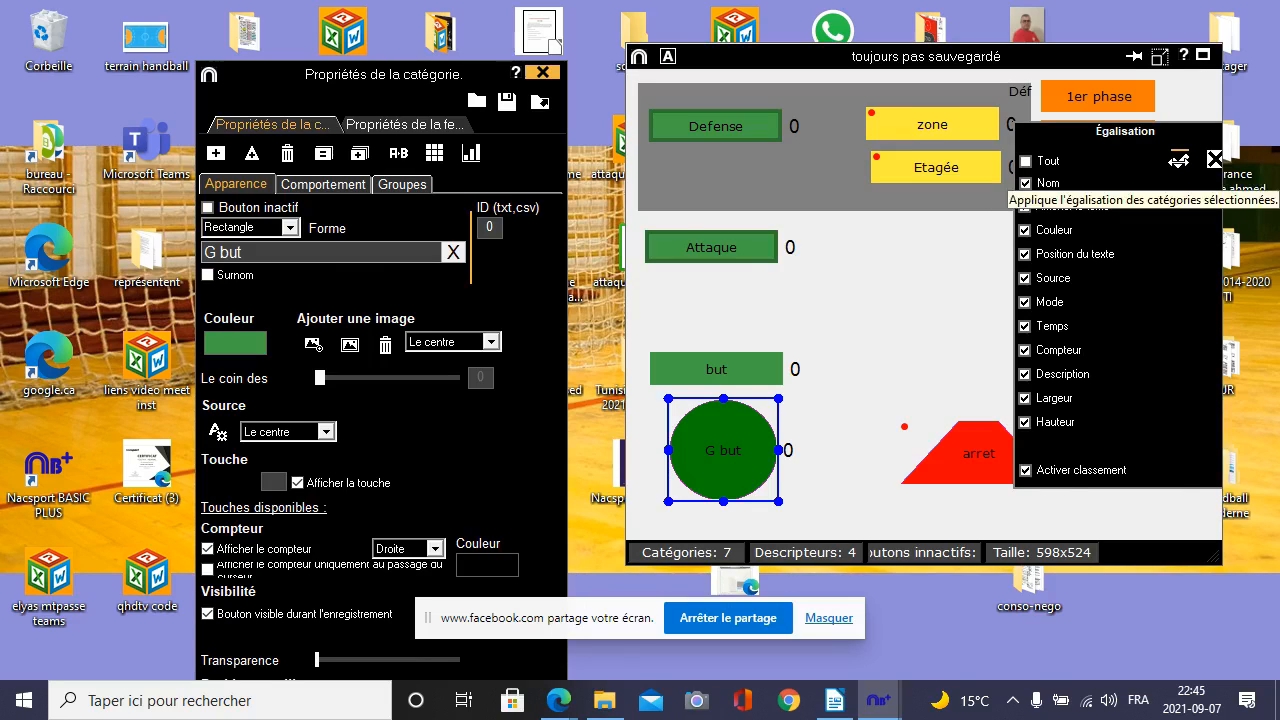
{"action": "left_click", "coordinate": [1178, 160]}
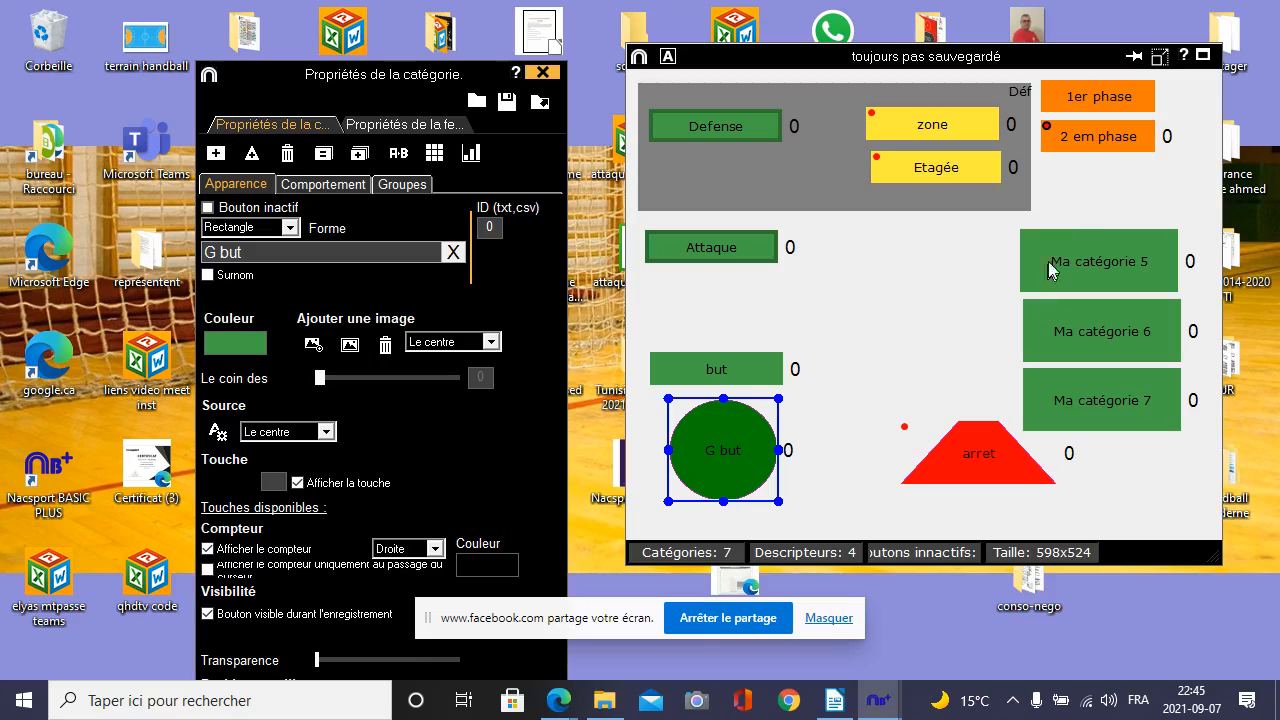
- Select the three stacked categories and equalize them with every property enabled (Tout), including the name
{"action": "left_click_drag", "start_coordinate": [1059, 214], "coordinate": [1133, 326]}
{"action": "left_click_drag", "start_coordinate": [1140, 424], "coordinate": [1140, 424]}
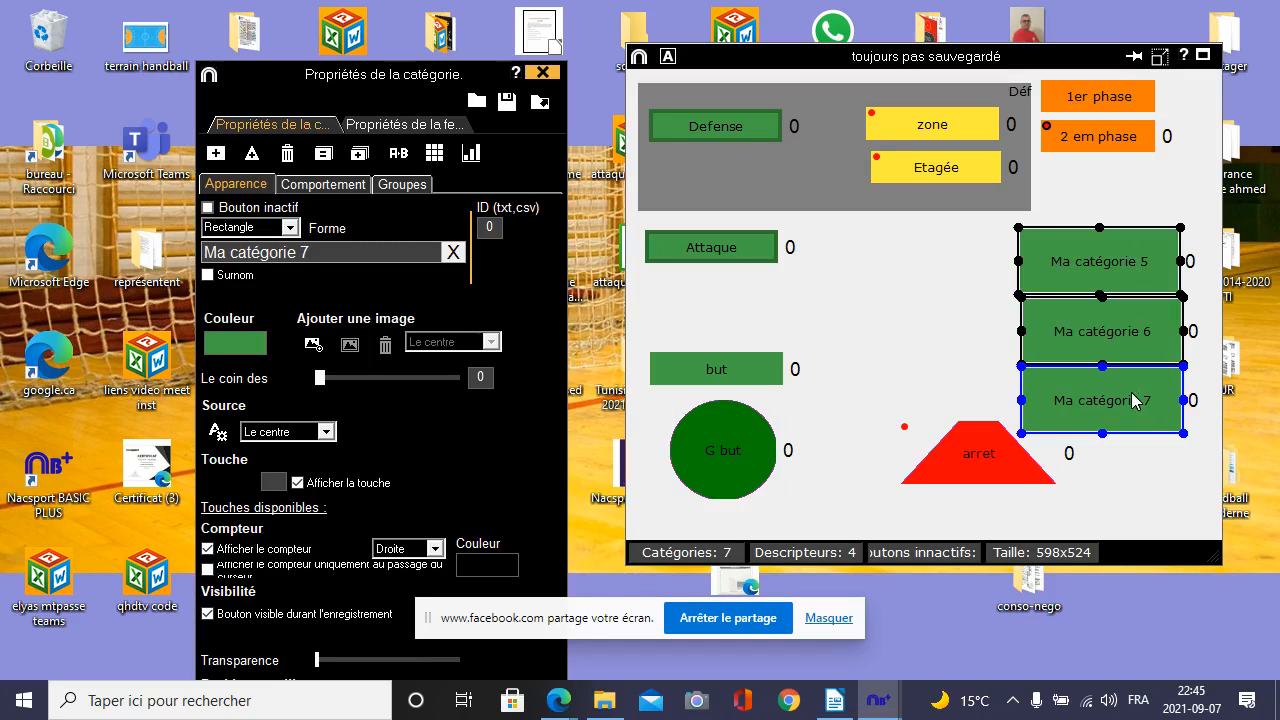
{"action": "right_click", "coordinate": [1087, 320]}
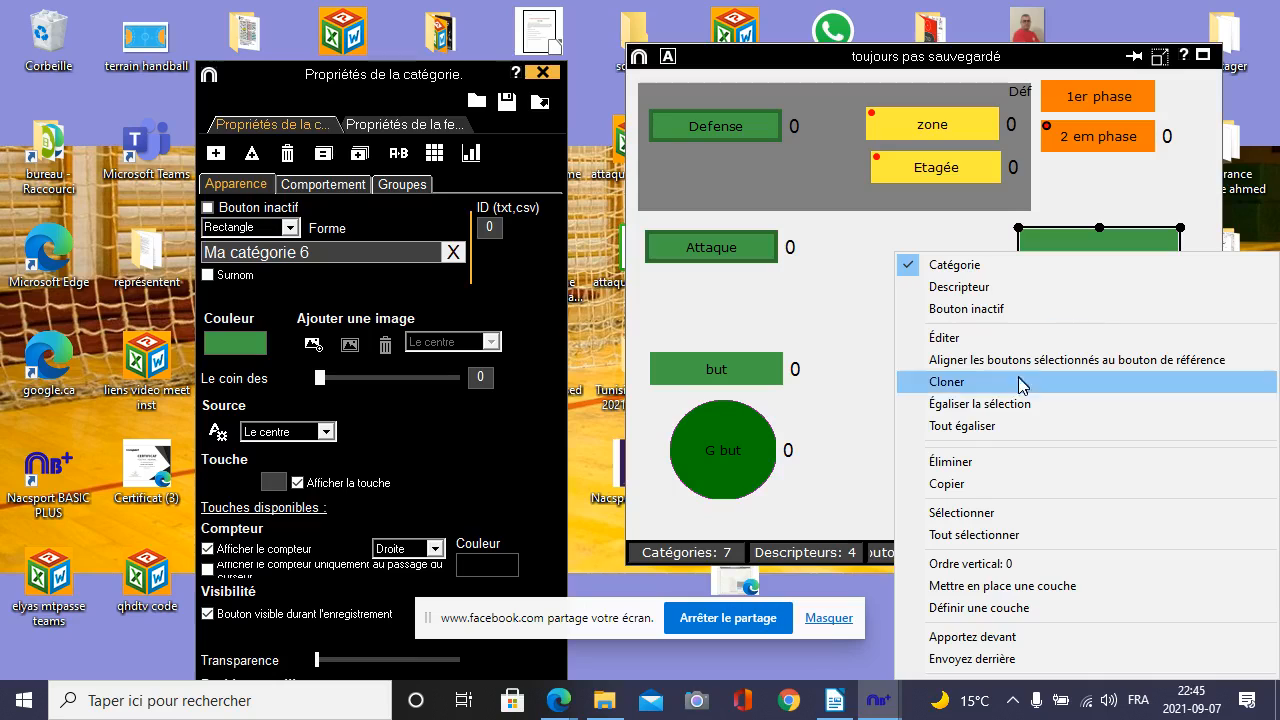
{"action": "left_click", "coordinate": [948, 516]}
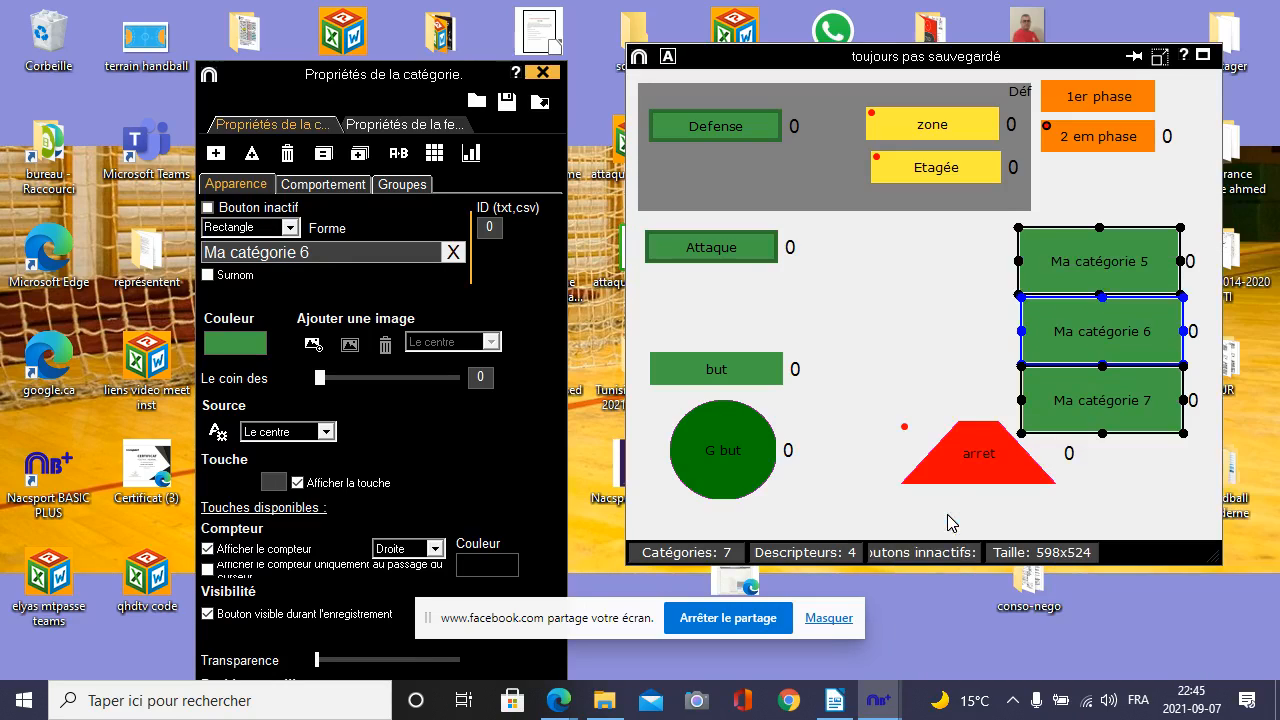
{"action": "right_click", "coordinate": [1052, 255]}
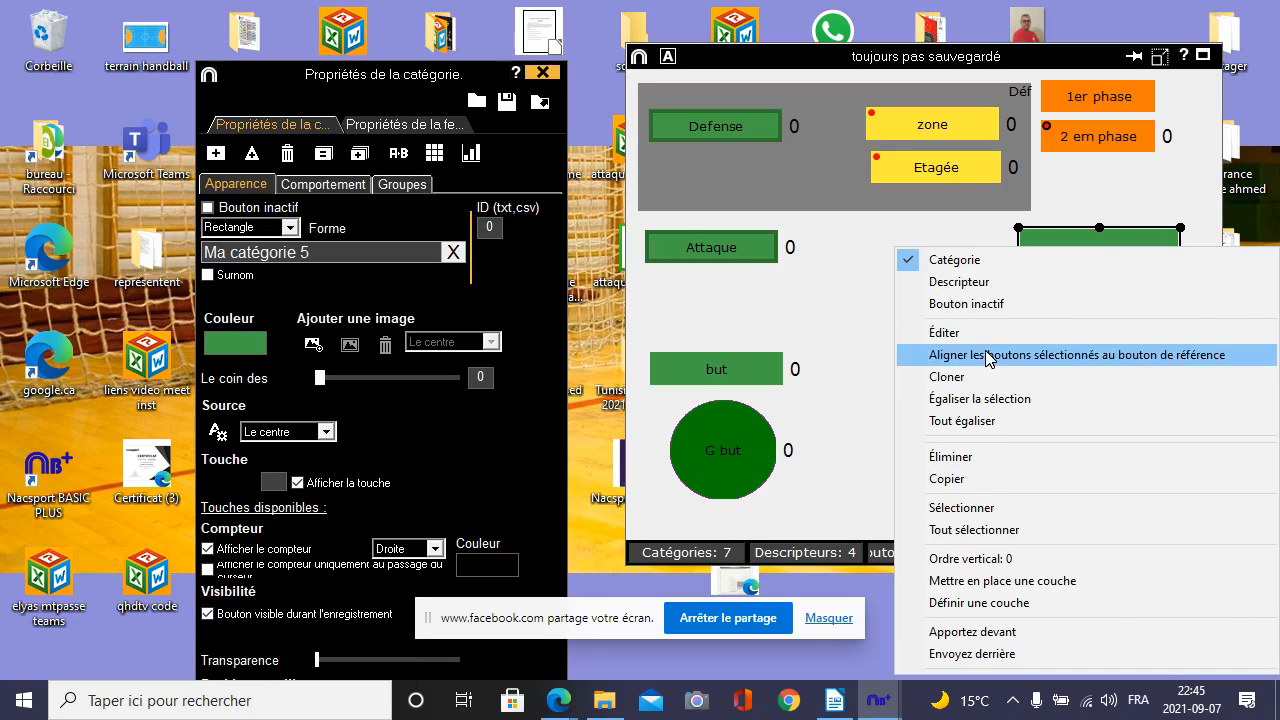
{"action": "left_click", "coordinate": [983, 399]}
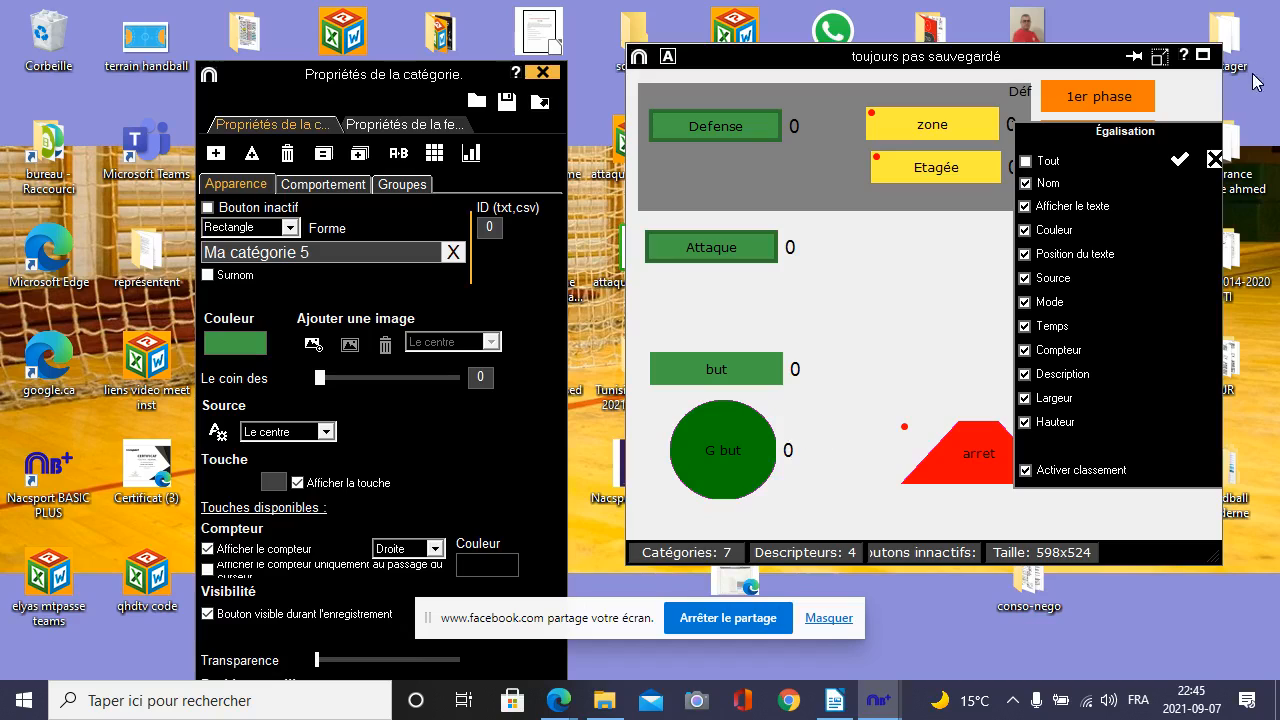
{"action": "left_click", "coordinate": [1027, 163]}
{"action": "left_click", "coordinate": [1180, 157]}
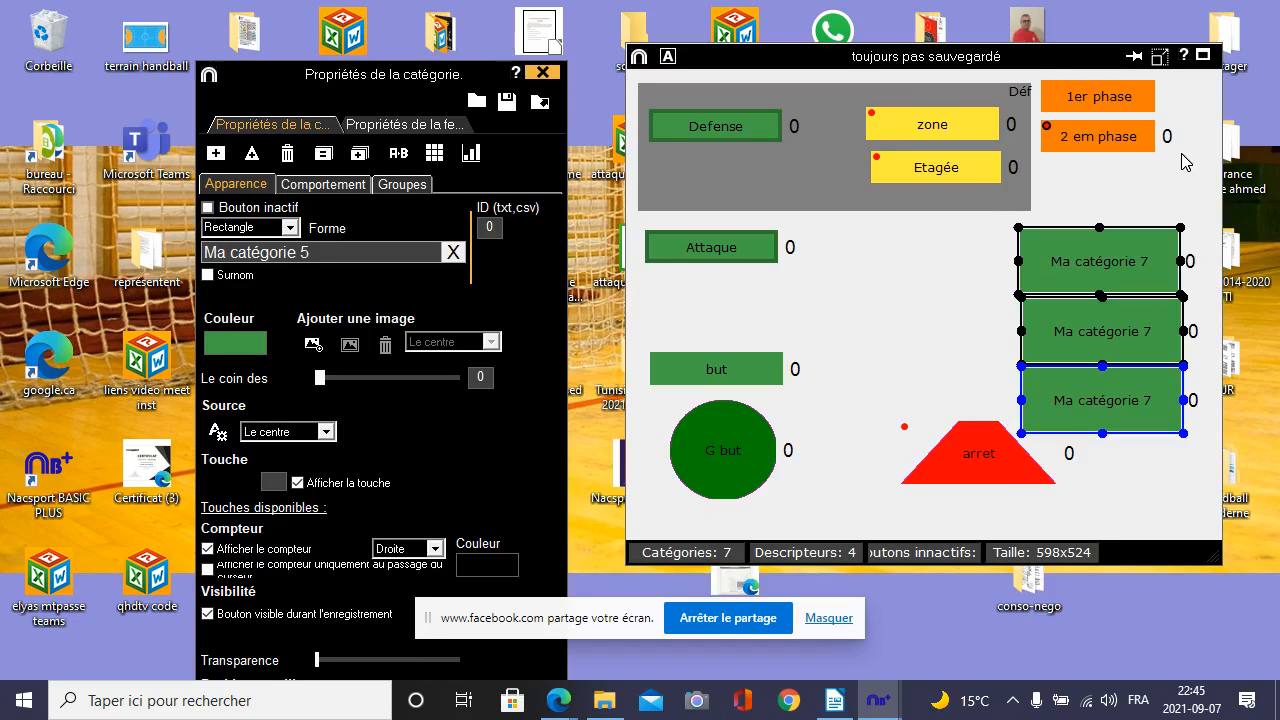
- Mark the G but circle as selected, then try equalizing the three stacked categories again with Tout enabled
{"action": "left_click", "coordinate": [857, 364]}
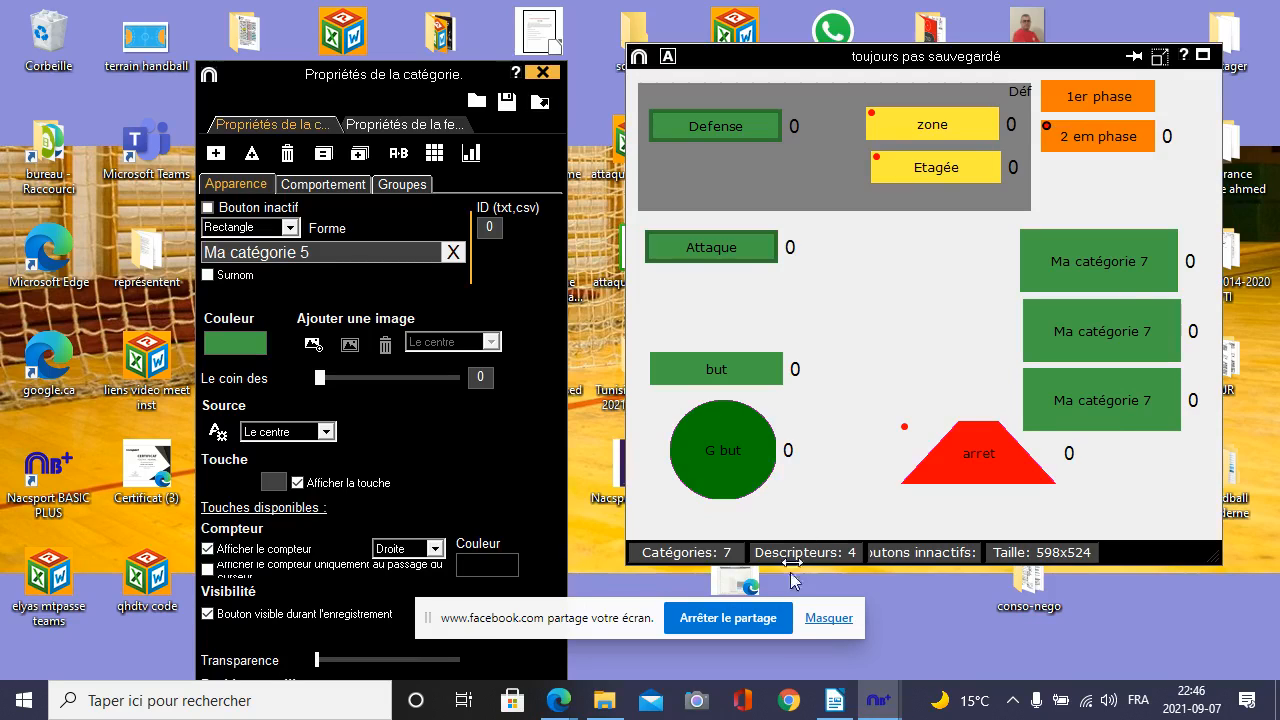
{"action": "left_click", "coordinate": [757, 463]}
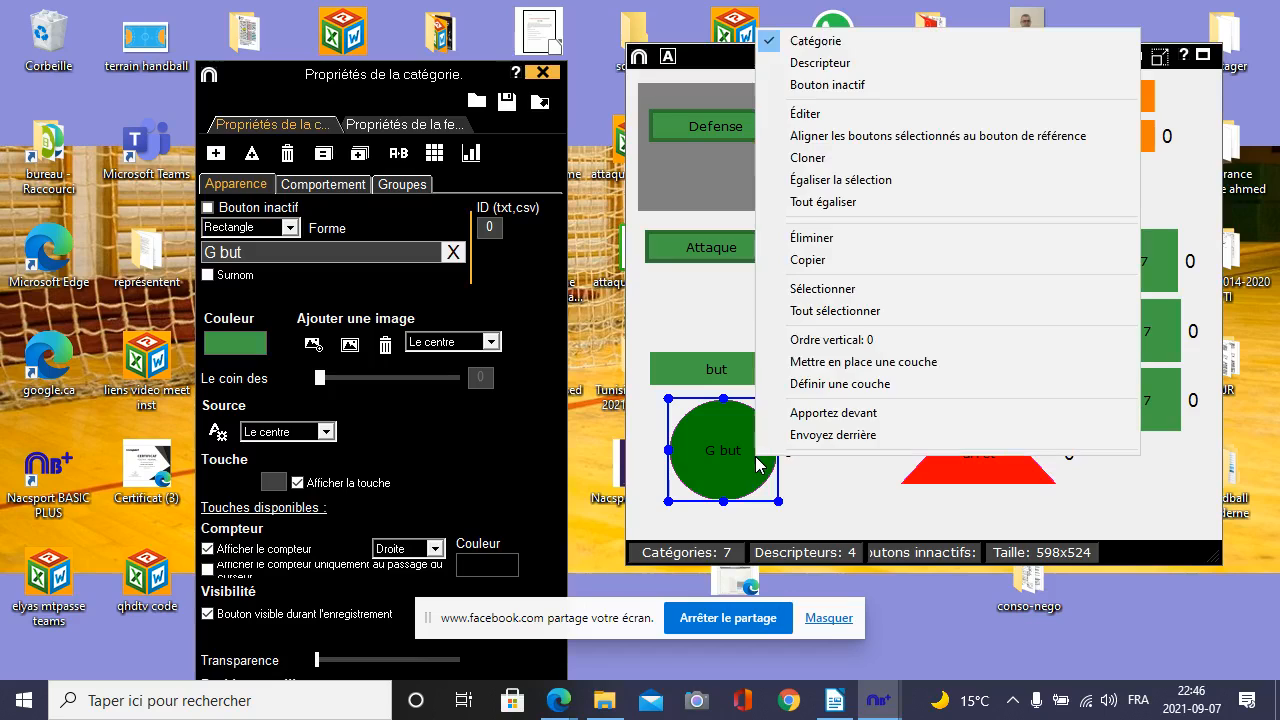
{"action": "right_click", "coordinate": [757, 463]}
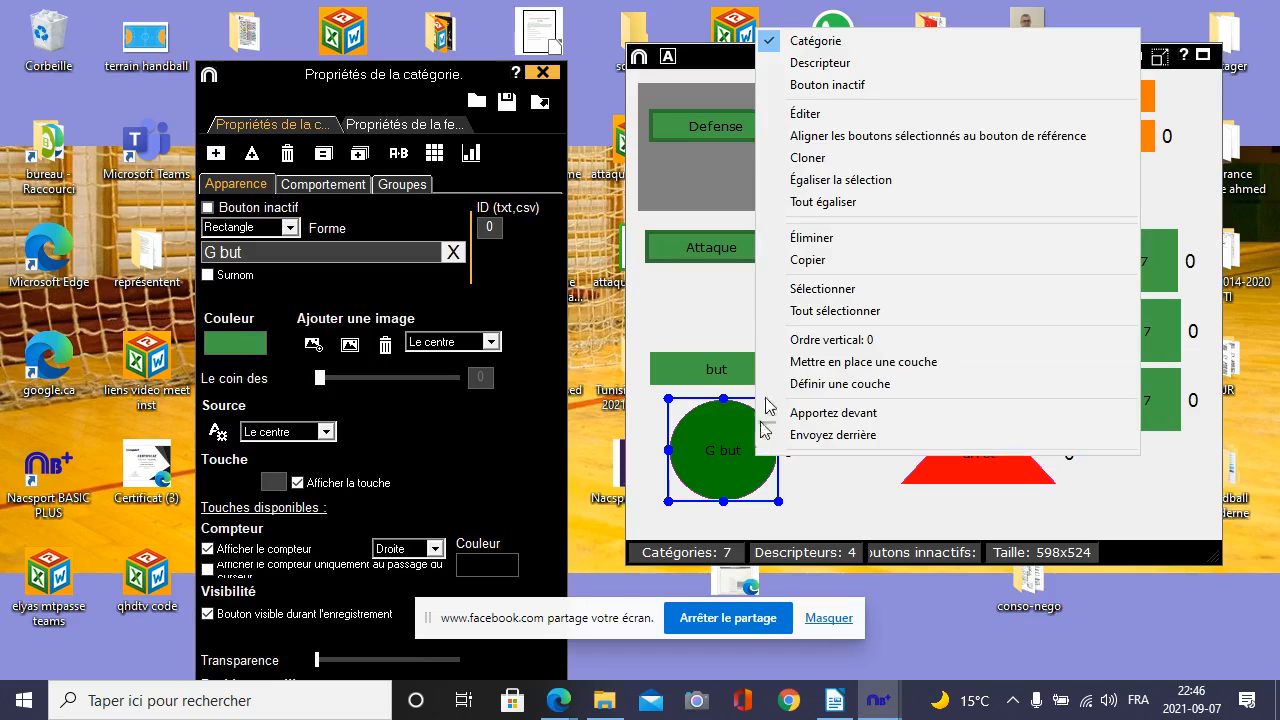
{"action": "left_click", "coordinate": [852, 290]}
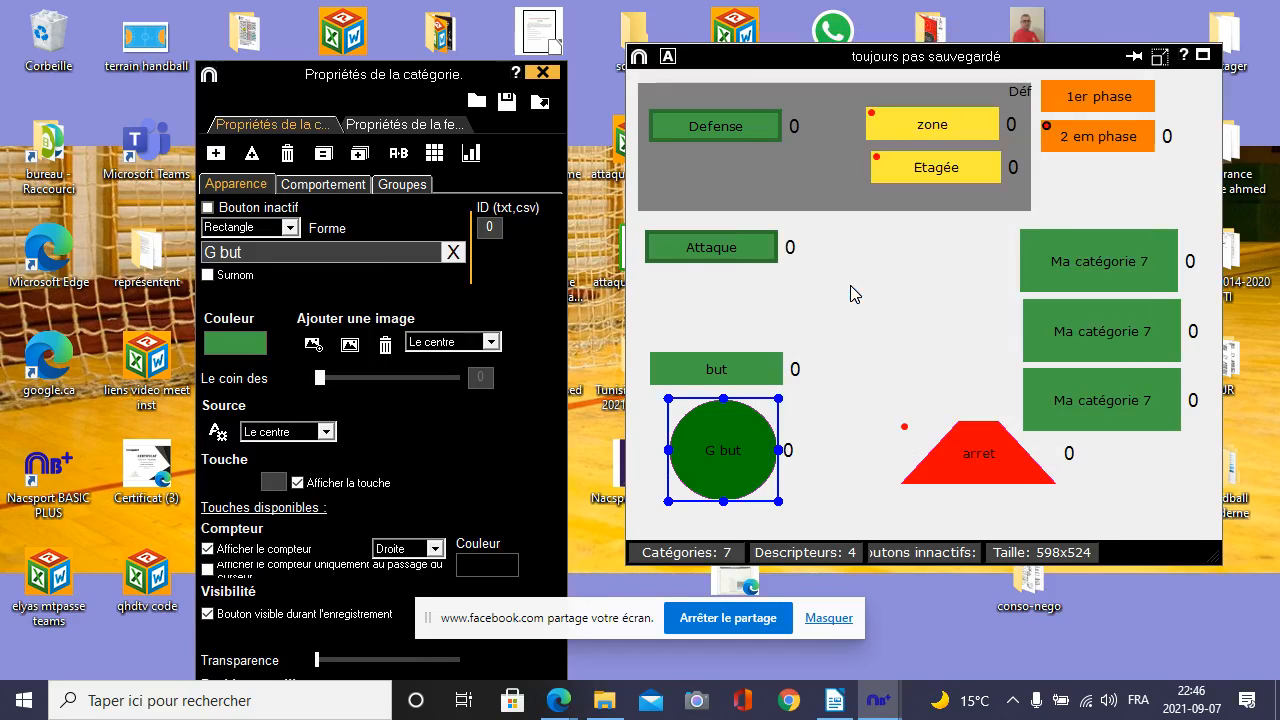
{"action": "left_click_drag", "start_coordinate": [1081, 198], "coordinate": [1182, 478]}
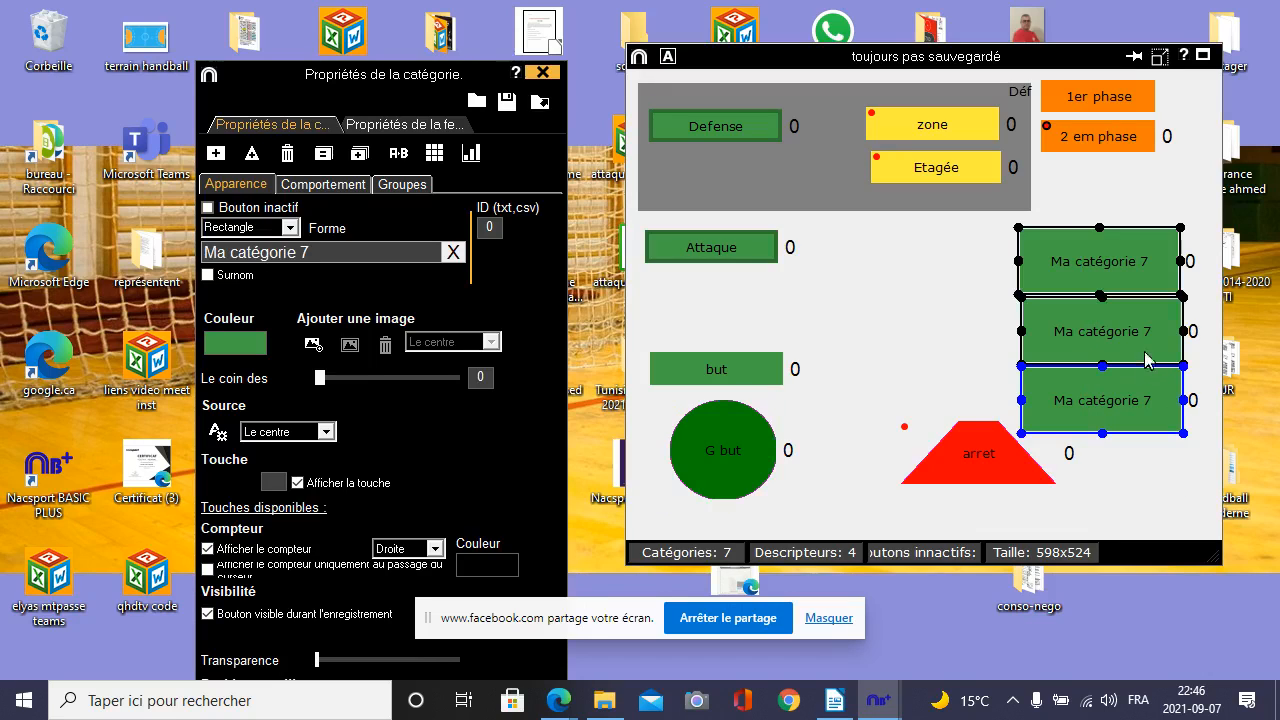
{"action": "right_click", "coordinate": [1114, 240]}
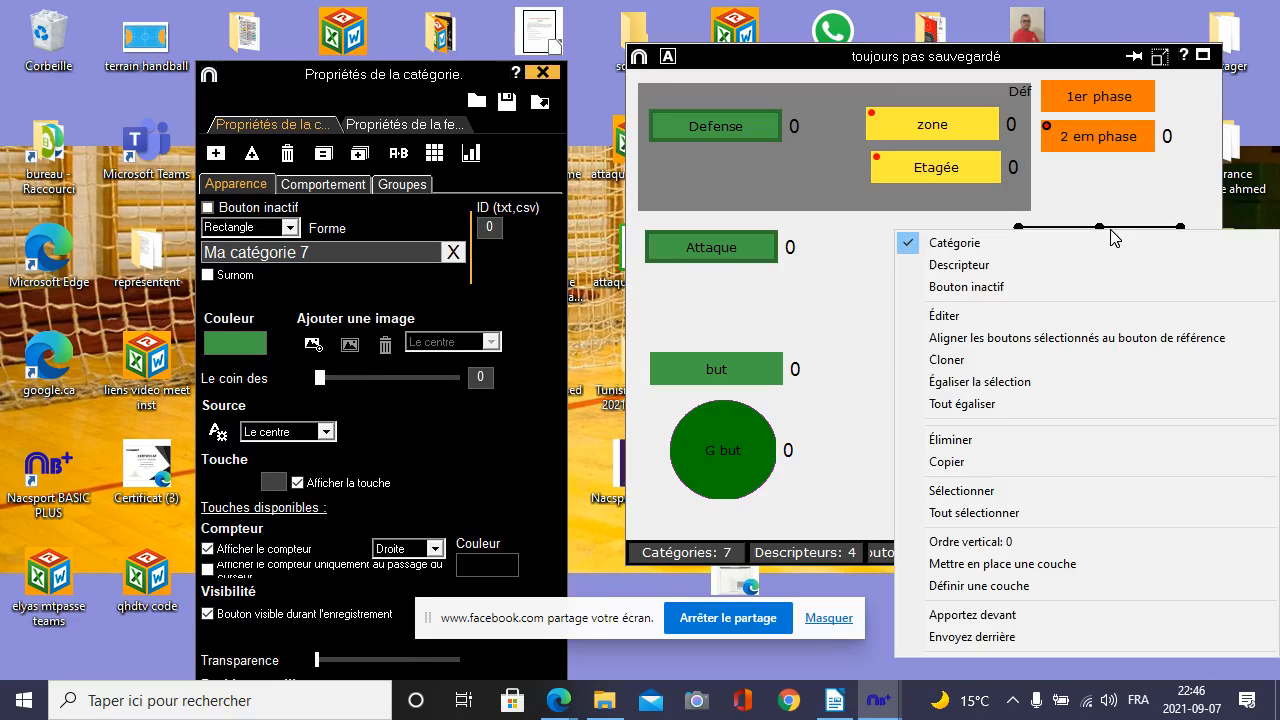
{"action": "left_click", "coordinate": [997, 381]}
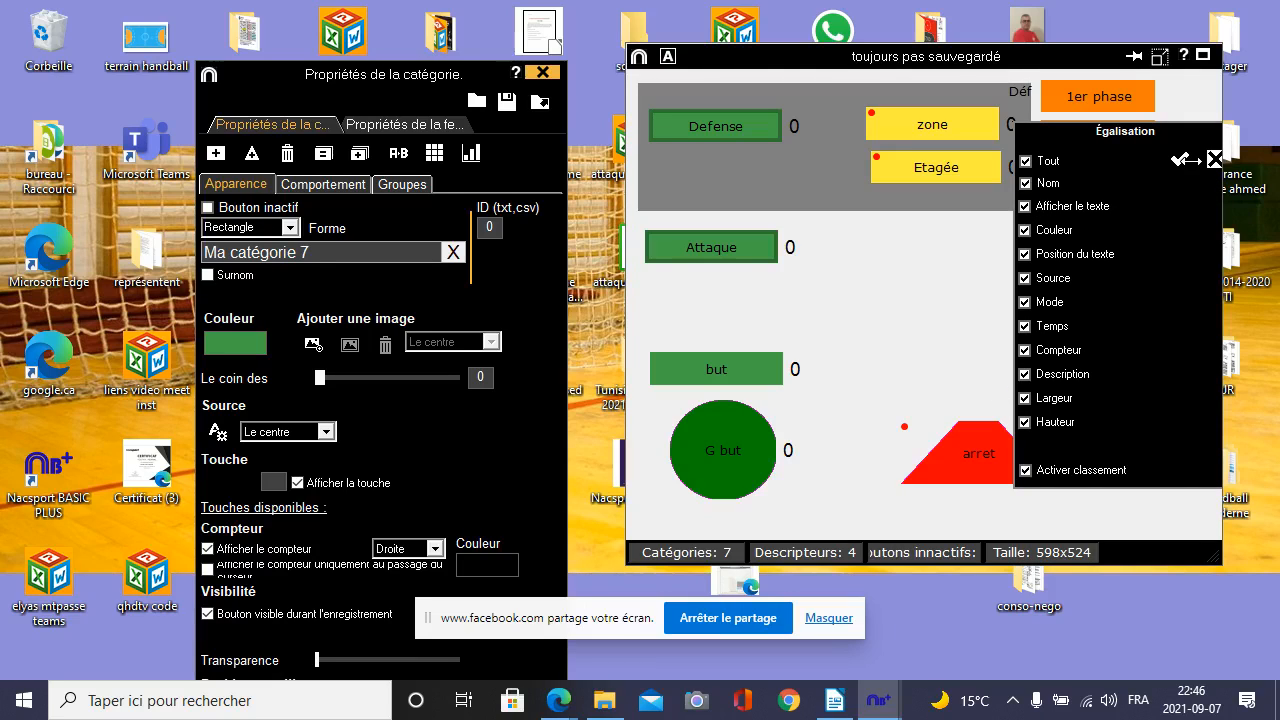
{"action": "left_click", "coordinate": [1180, 158]}
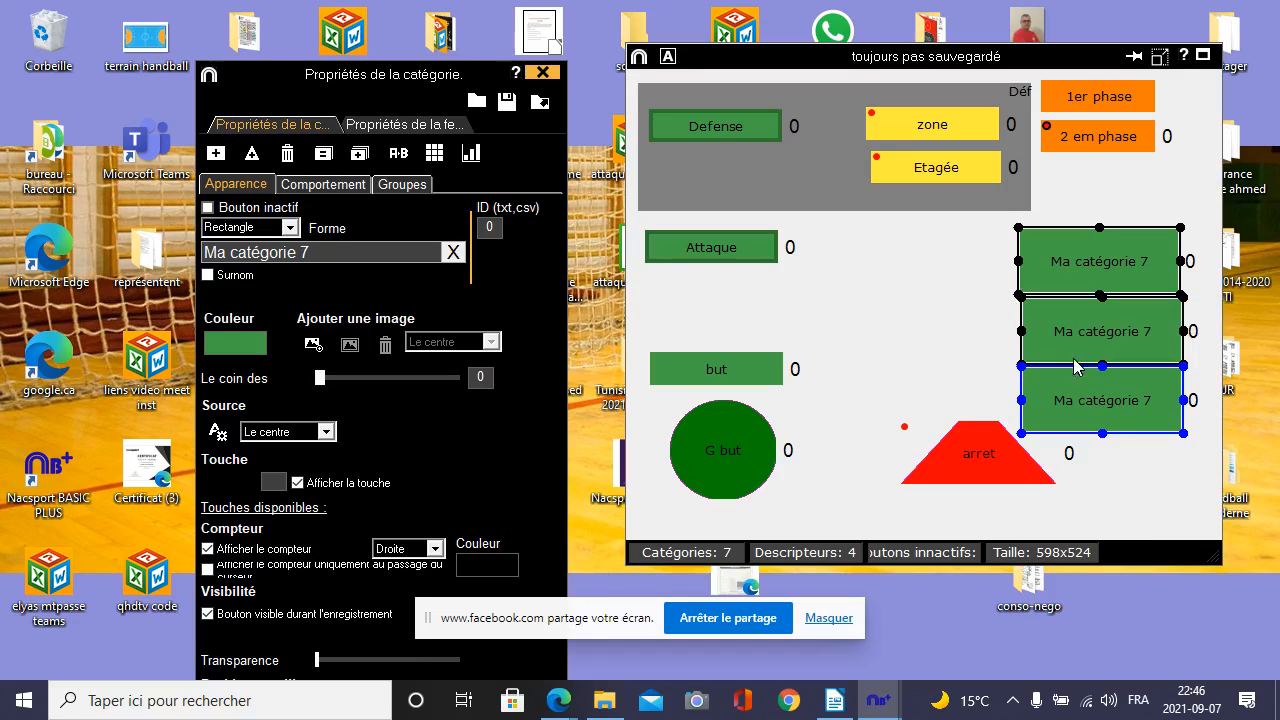
- Try to equalize the selection from the G but circle alone
{"action": "left_click", "coordinate": [726, 458]}
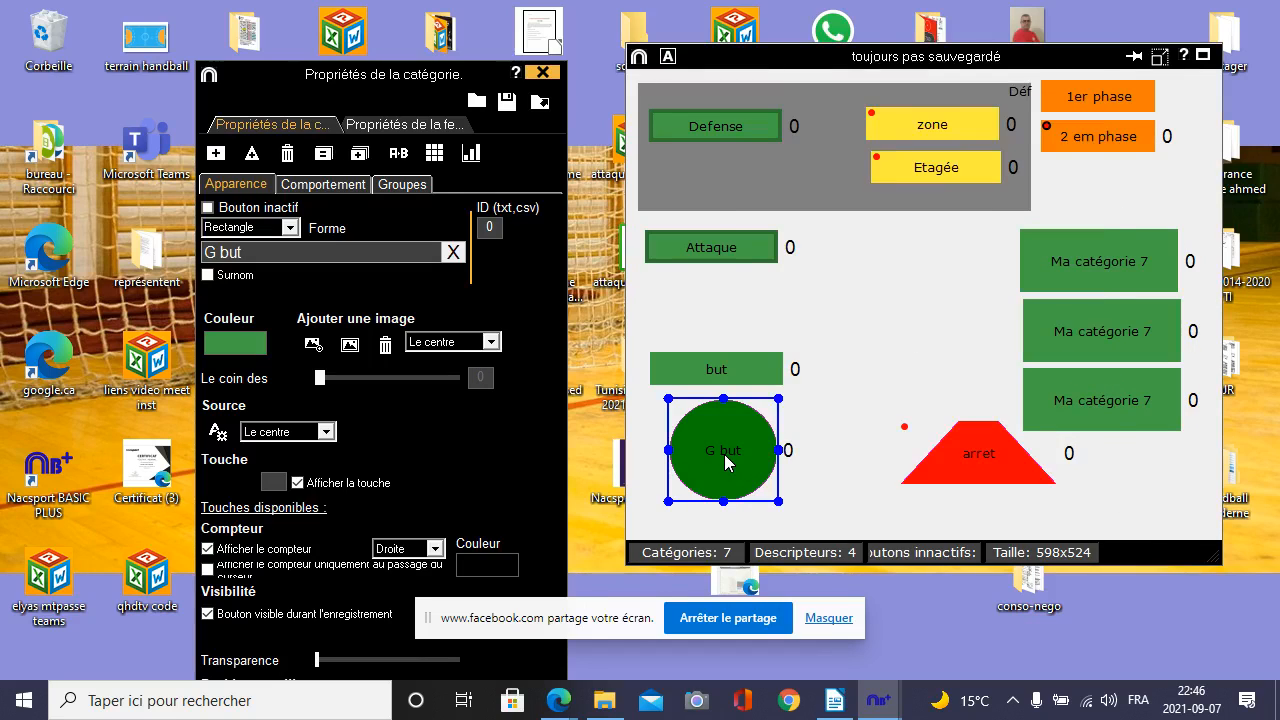
{"action": "right_click", "coordinate": [726, 458]}
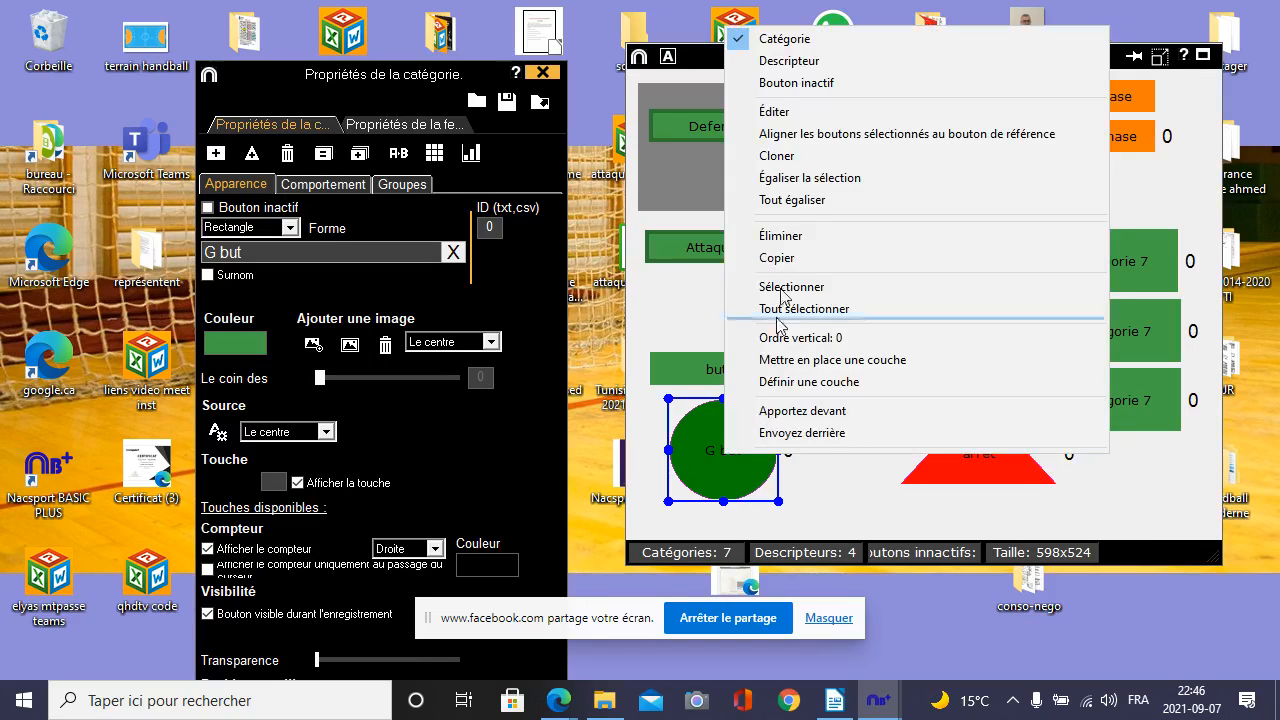
{"action": "left_click", "coordinate": [812, 177]}
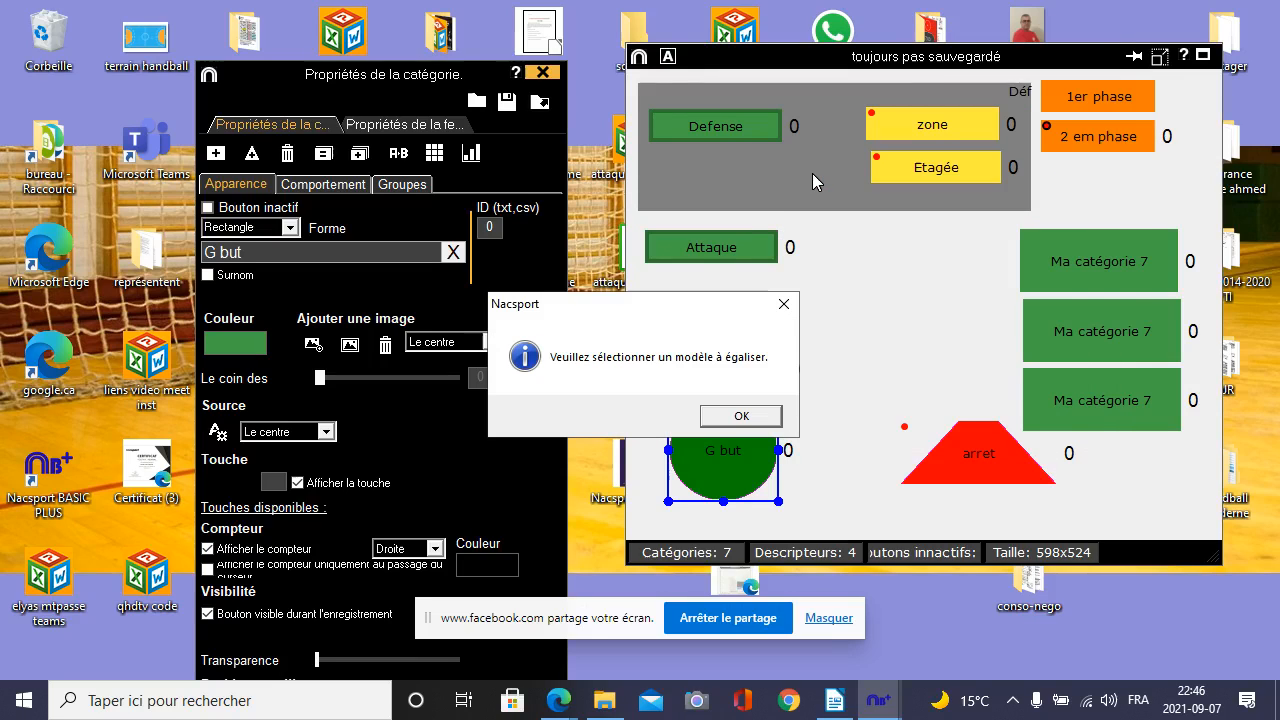
{"action": "left_click", "coordinate": [759, 416]}
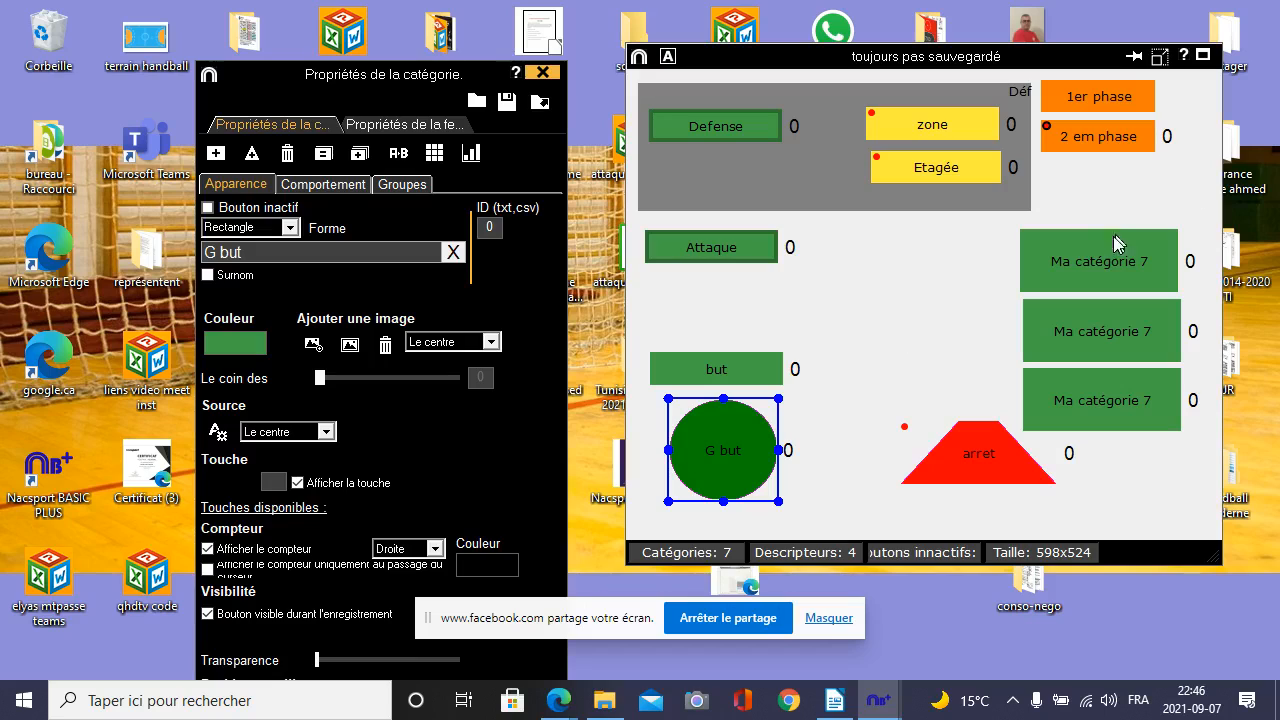
- Select the uppermost stacked category and equalize it to the G but circle, leaving Tout and Nom unchecked
{"action": "left_click", "coordinate": [1088, 264]}
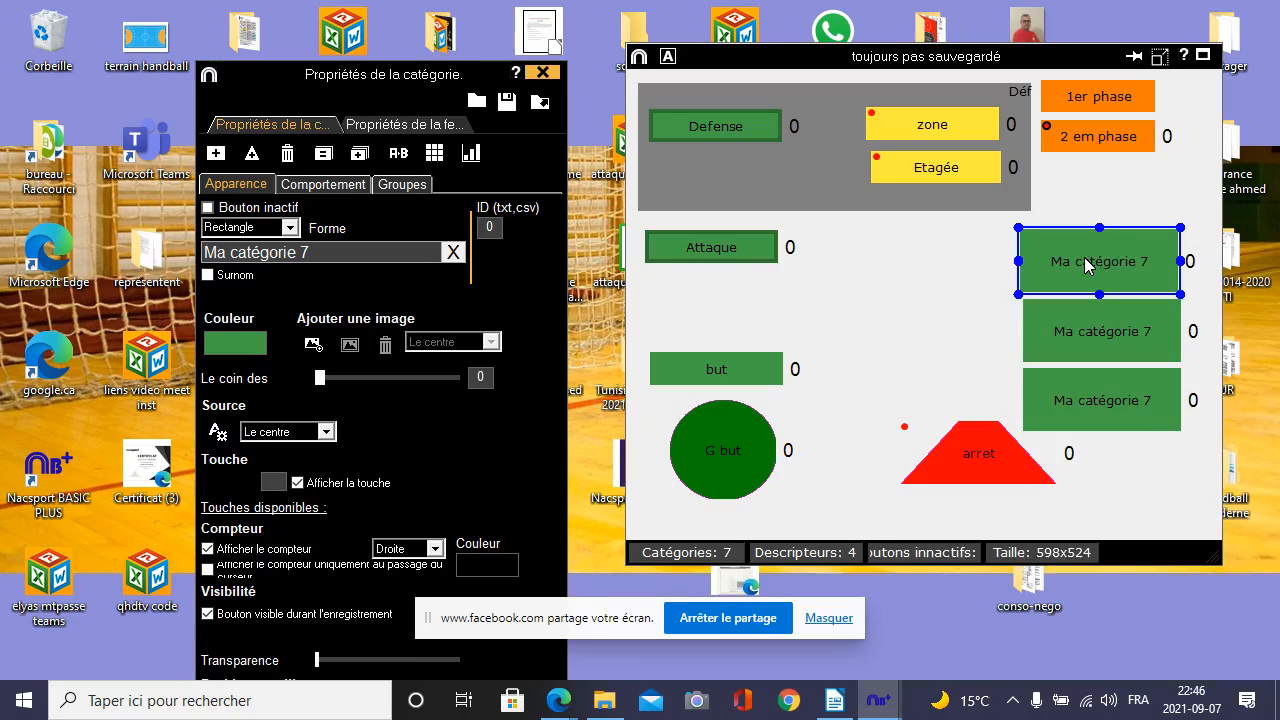
{"action": "right_click", "coordinate": [1082, 263]}
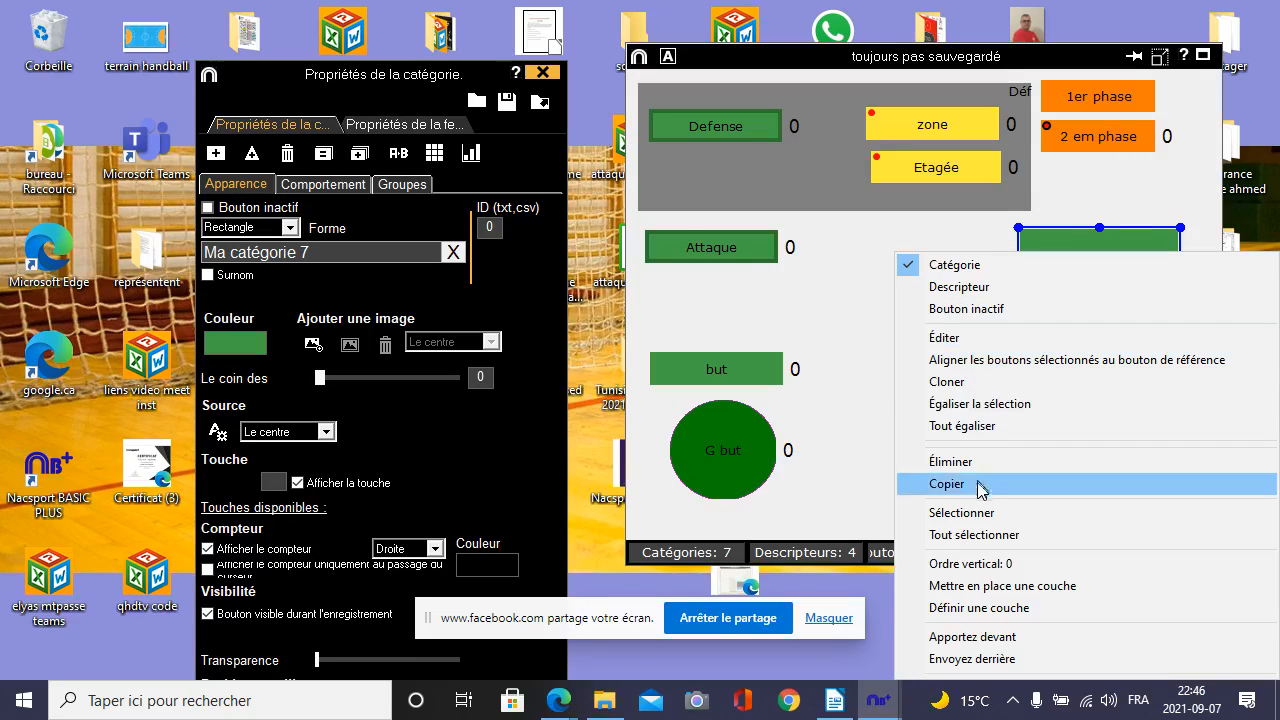
{"action": "left_click", "coordinate": [962, 512]}
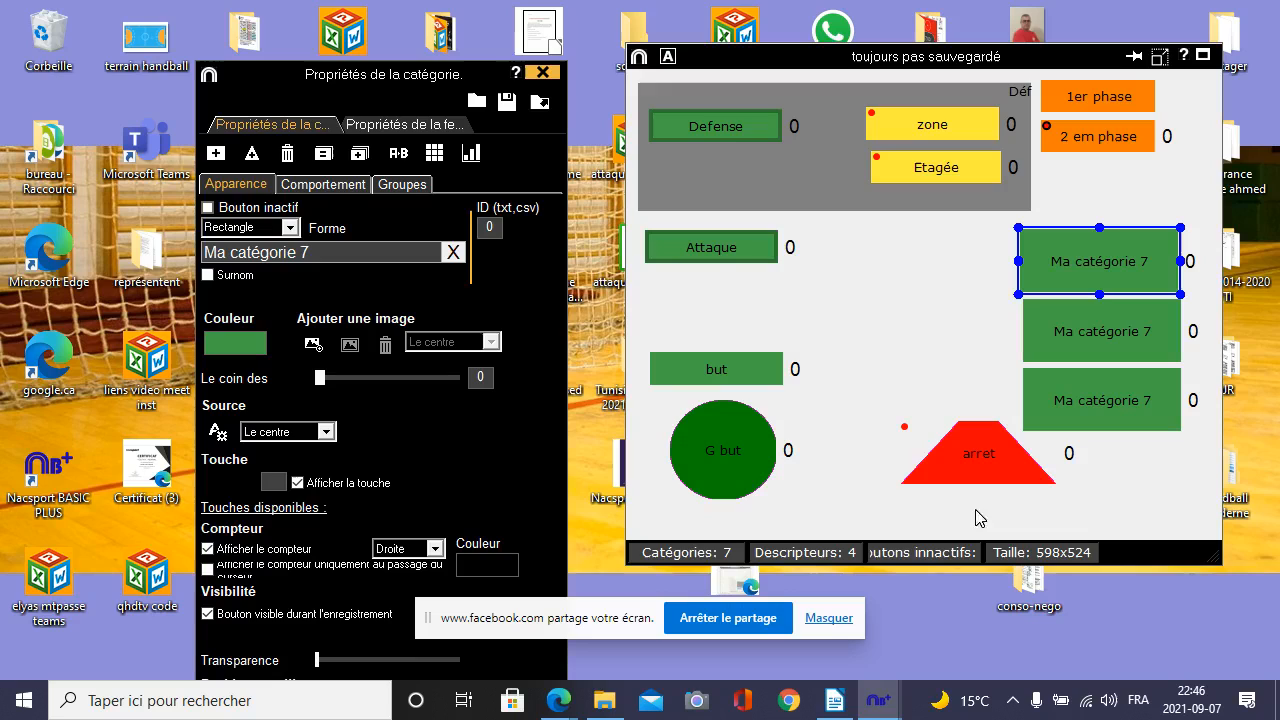
{"action": "right_click", "coordinate": [752, 463]}
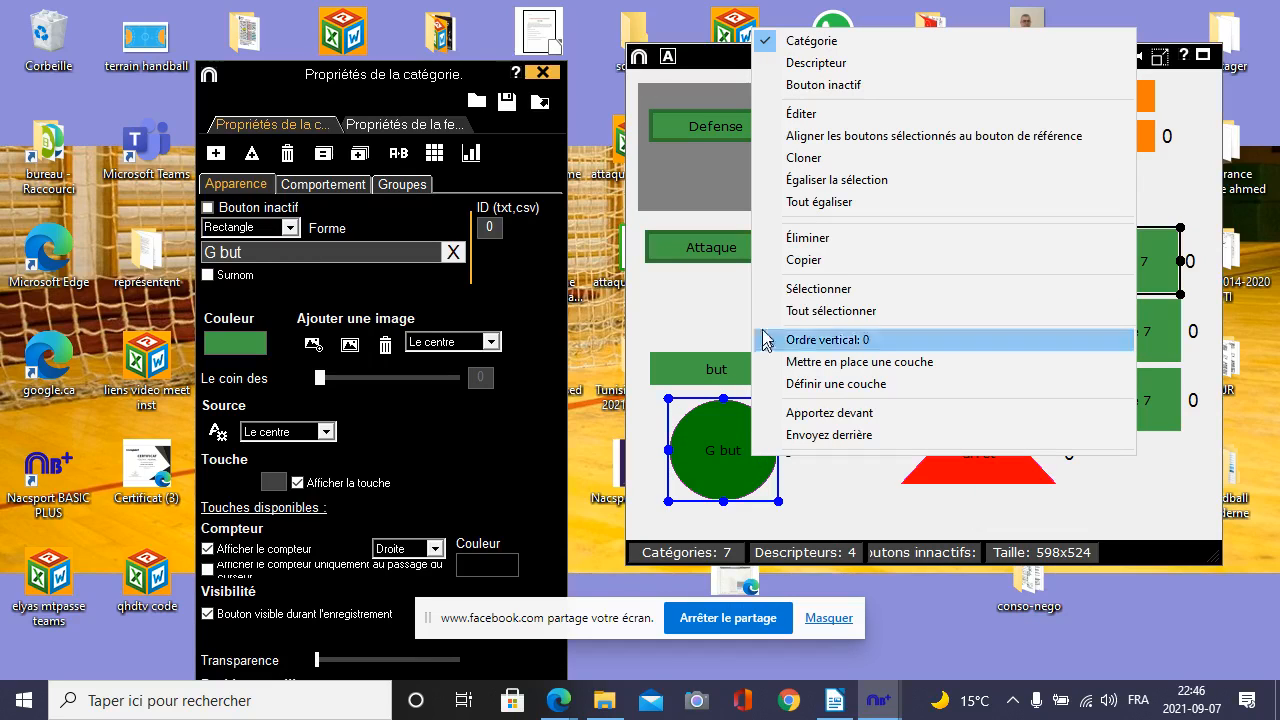
{"action": "left_click", "coordinate": [822, 180]}
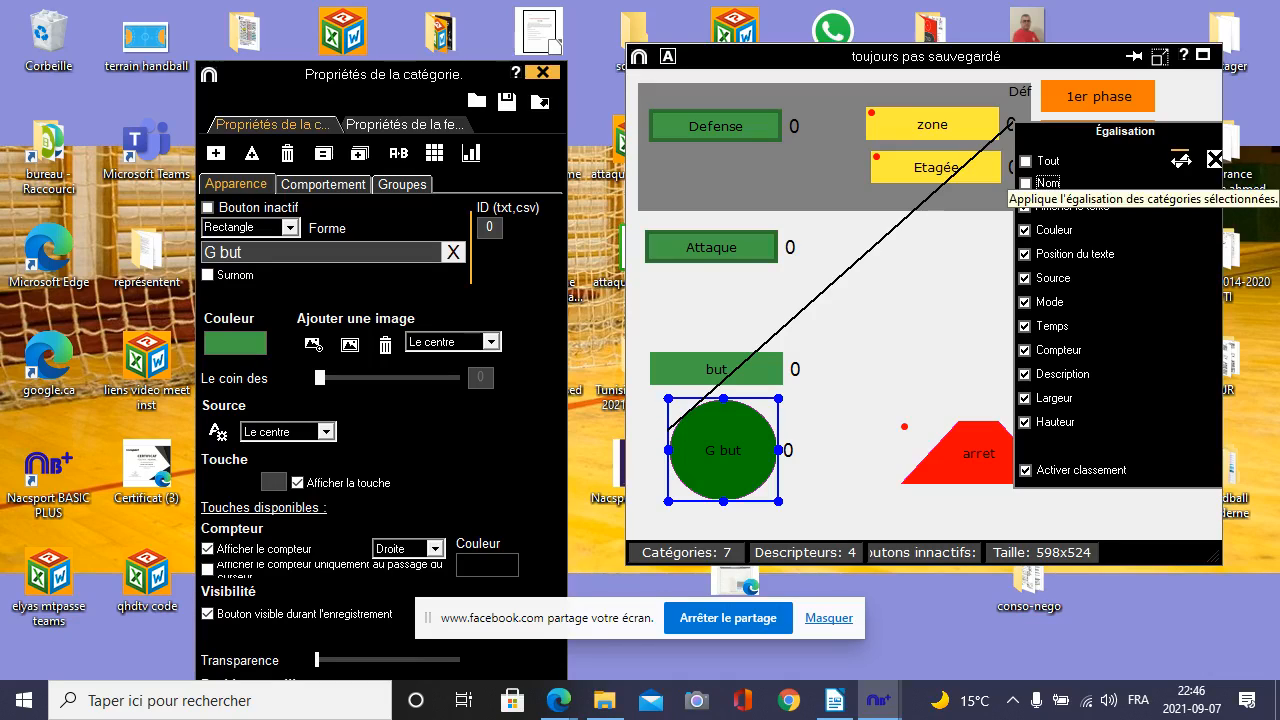
{"action": "left_click", "coordinate": [1181, 160]}
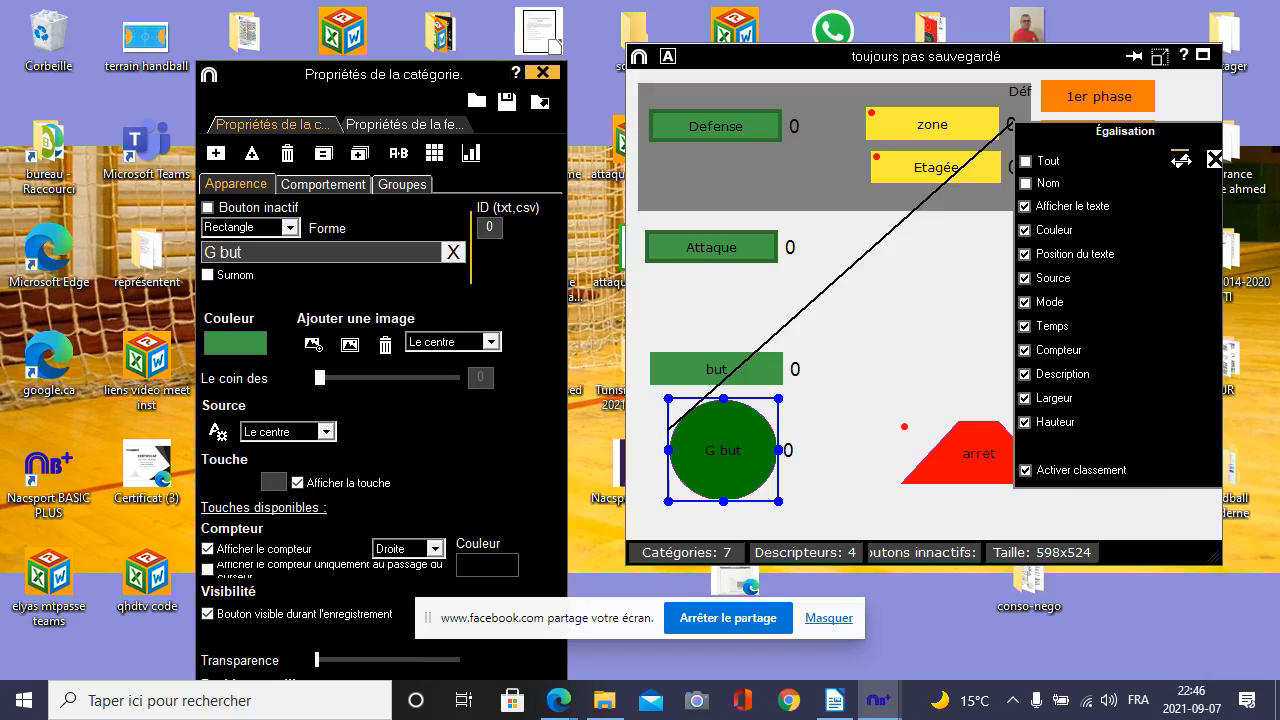
- Delete the category that was equalized to a circle together with the G but circle
{"action": "left_click_drag", "start_coordinate": [1135, 285], "coordinate": [1150, 250]}
{"action": "right_click", "coordinate": [1150, 250]}
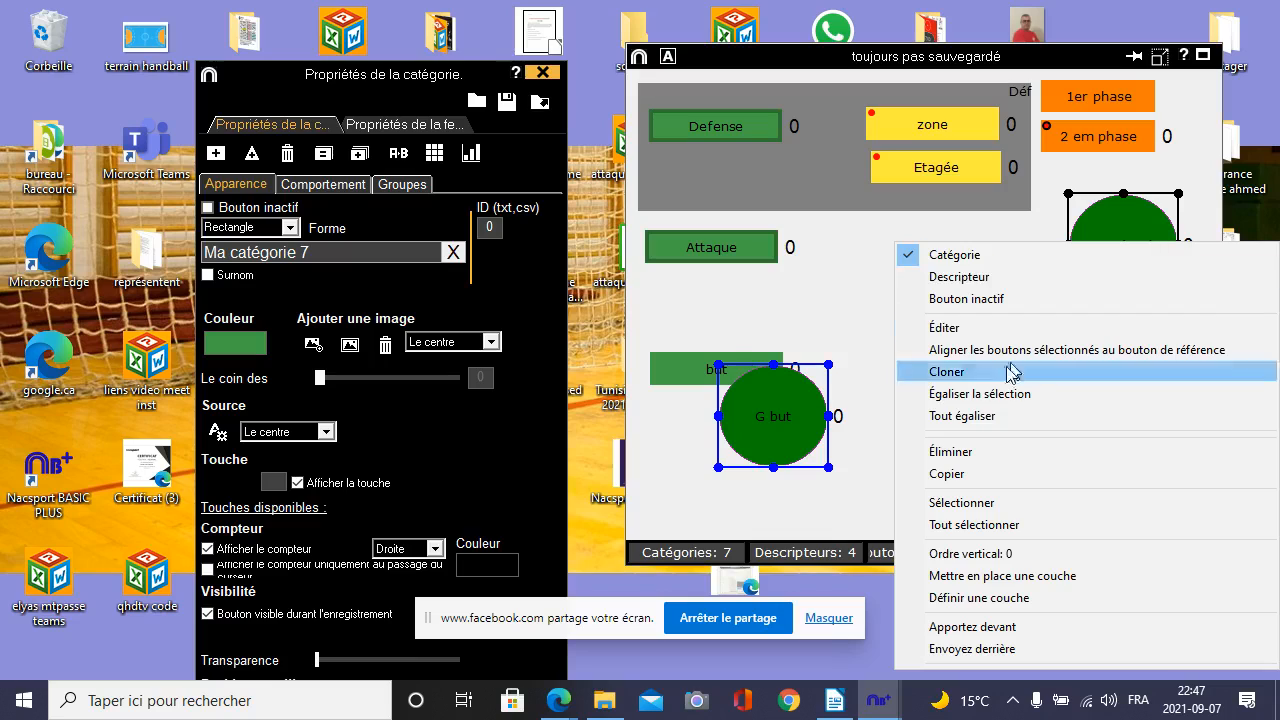
{"action": "left_click", "coordinate": [970, 451]}
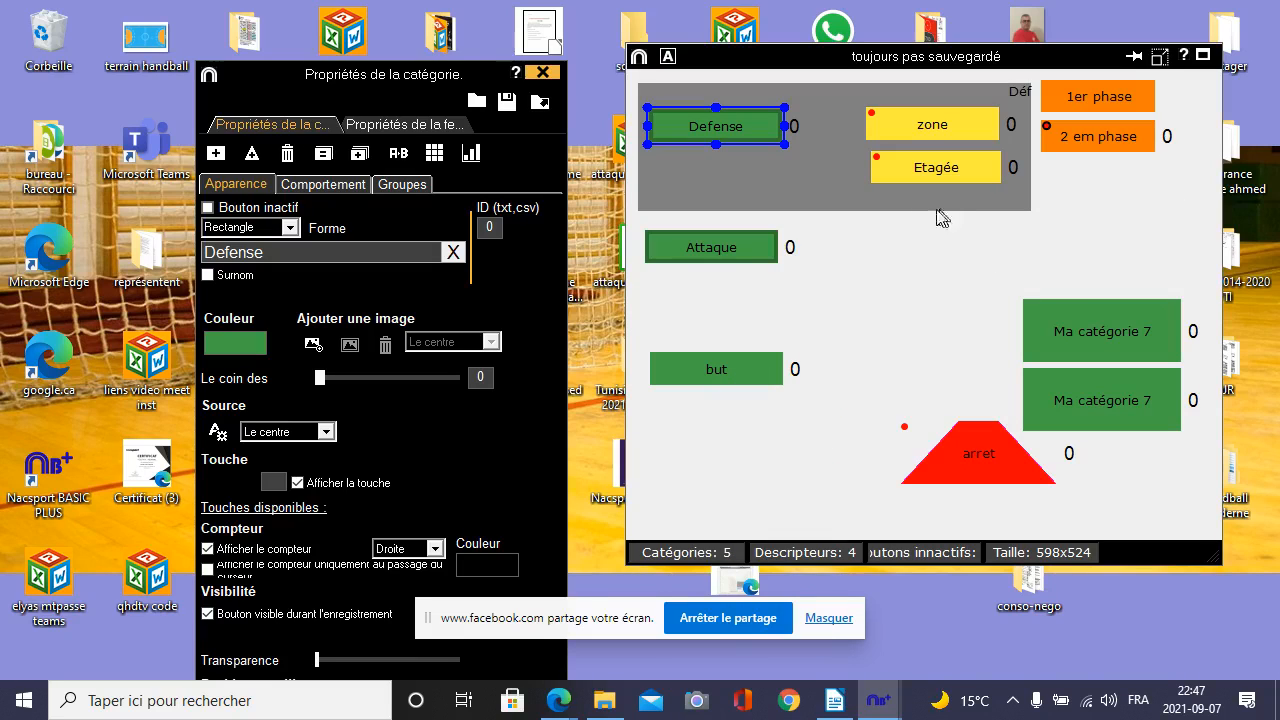
{"action": "left_click", "coordinate": [786, 429]}
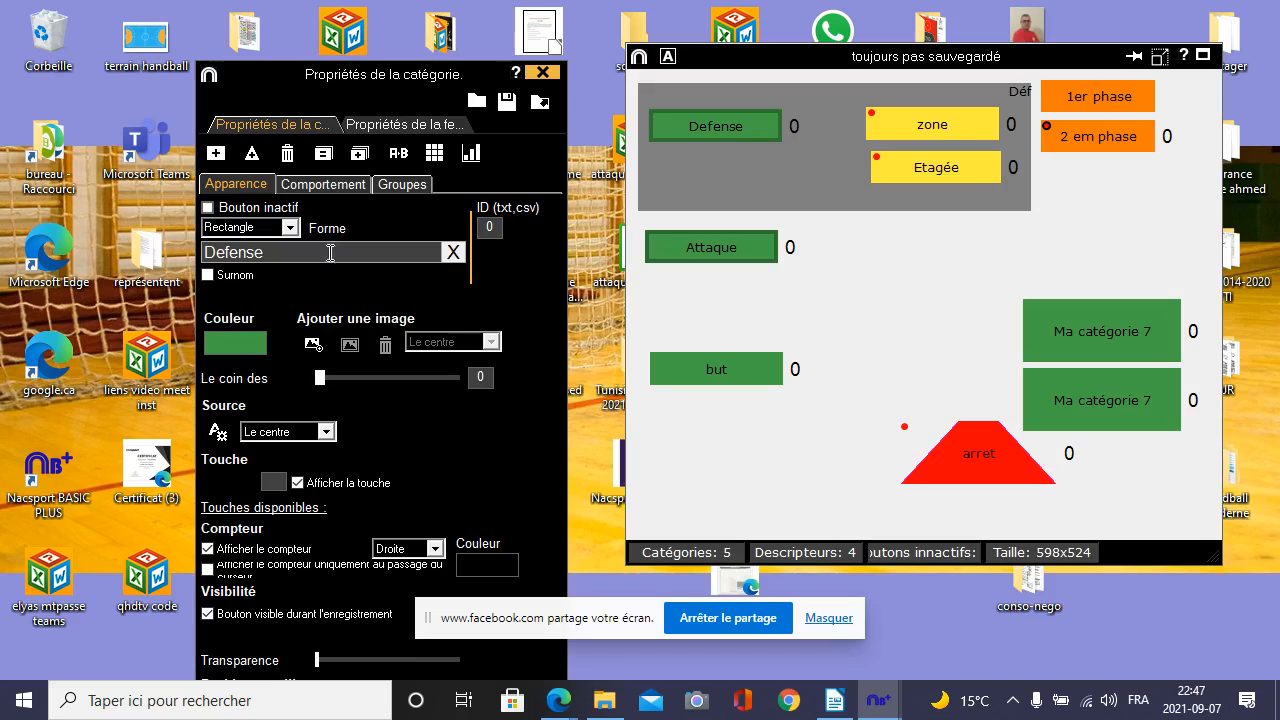
- Draw a green circle as a new custom-shaped button, insert it into the category grid and close the shape editor
{"action": "left_click", "coordinate": [245, 162]}
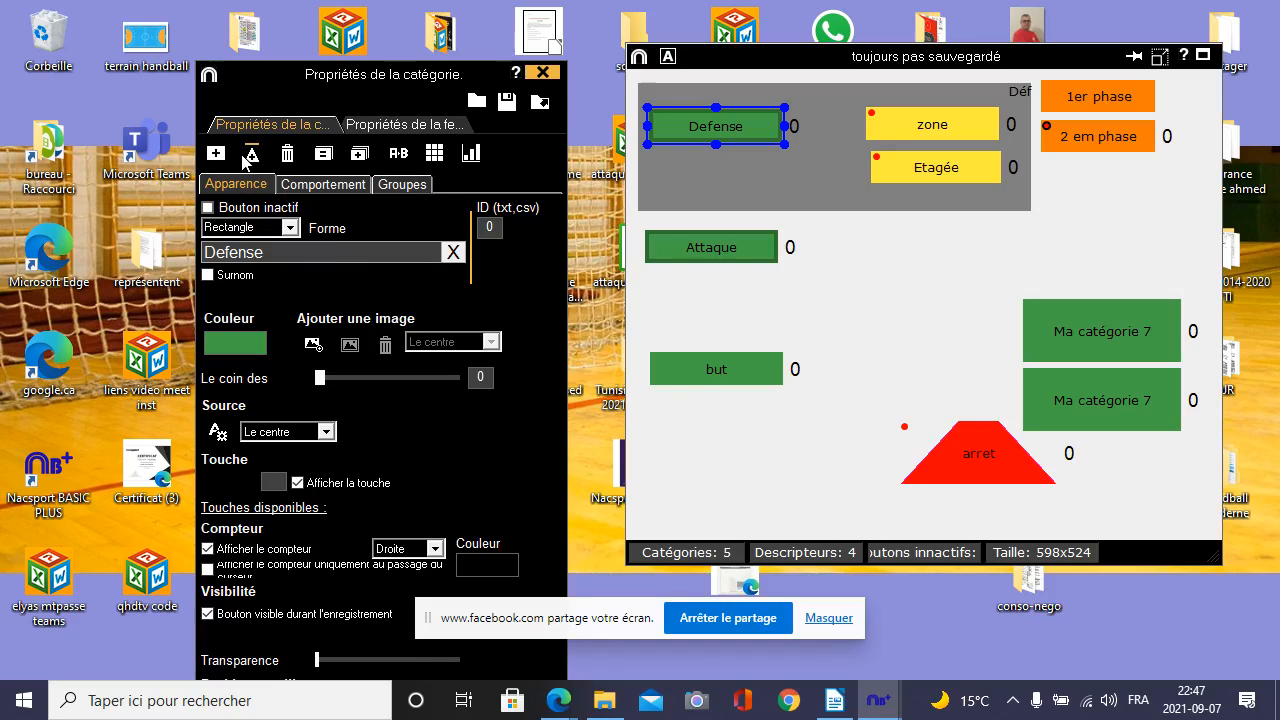
{"action": "left_click", "coordinate": [246, 162]}
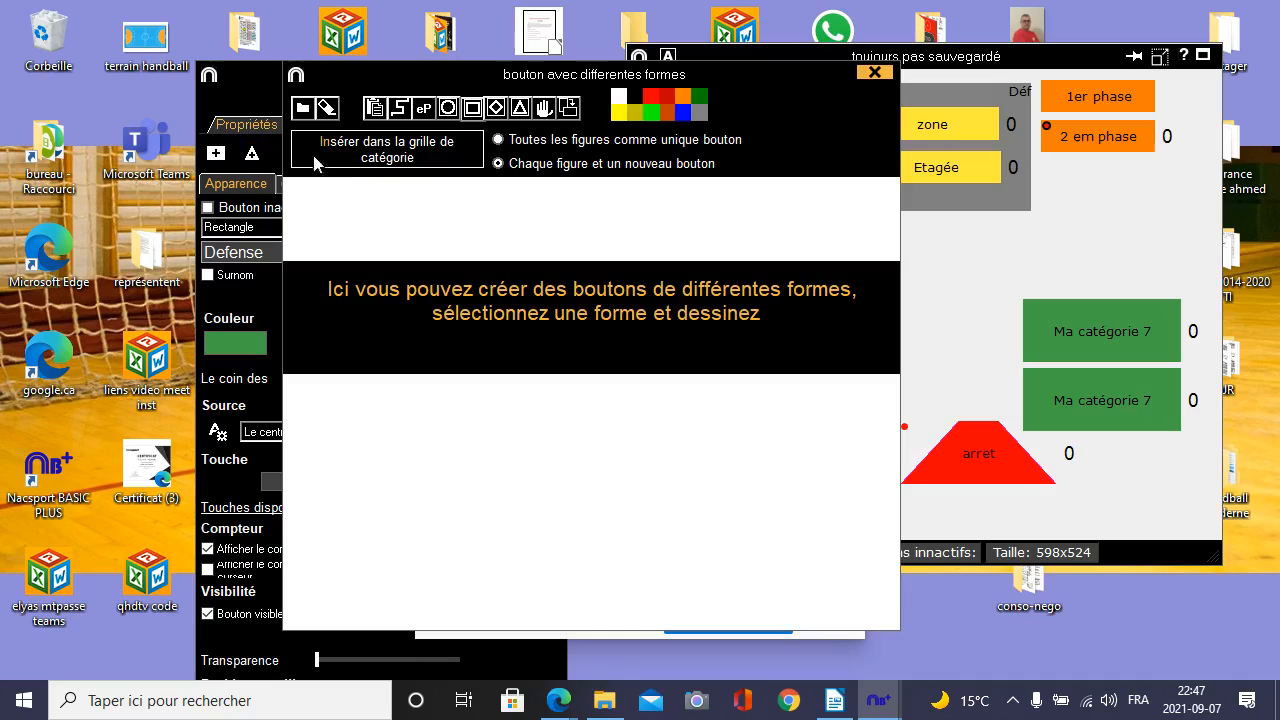
{"action": "left_click", "coordinate": [454, 106]}
{"action": "left_click_drag", "start_coordinate": [369, 221], "coordinate": [531, 394]}
{"action": "left_click", "coordinate": [386, 150]}
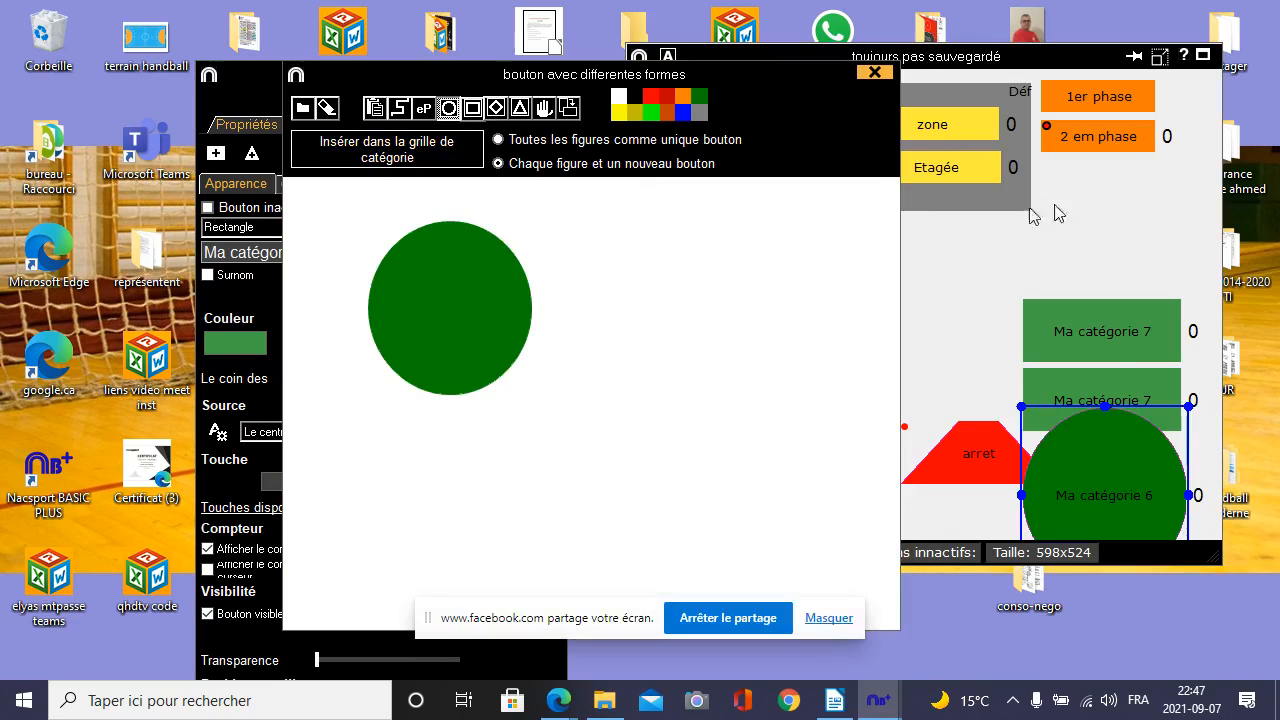
{"action": "left_click", "coordinate": [874, 73]}
- Place the new circle beneath the but button, reduce its height from above, and move but up to leave a gap
{"action": "left_click_drag", "start_coordinate": [1094, 483], "coordinate": [736, 457]}
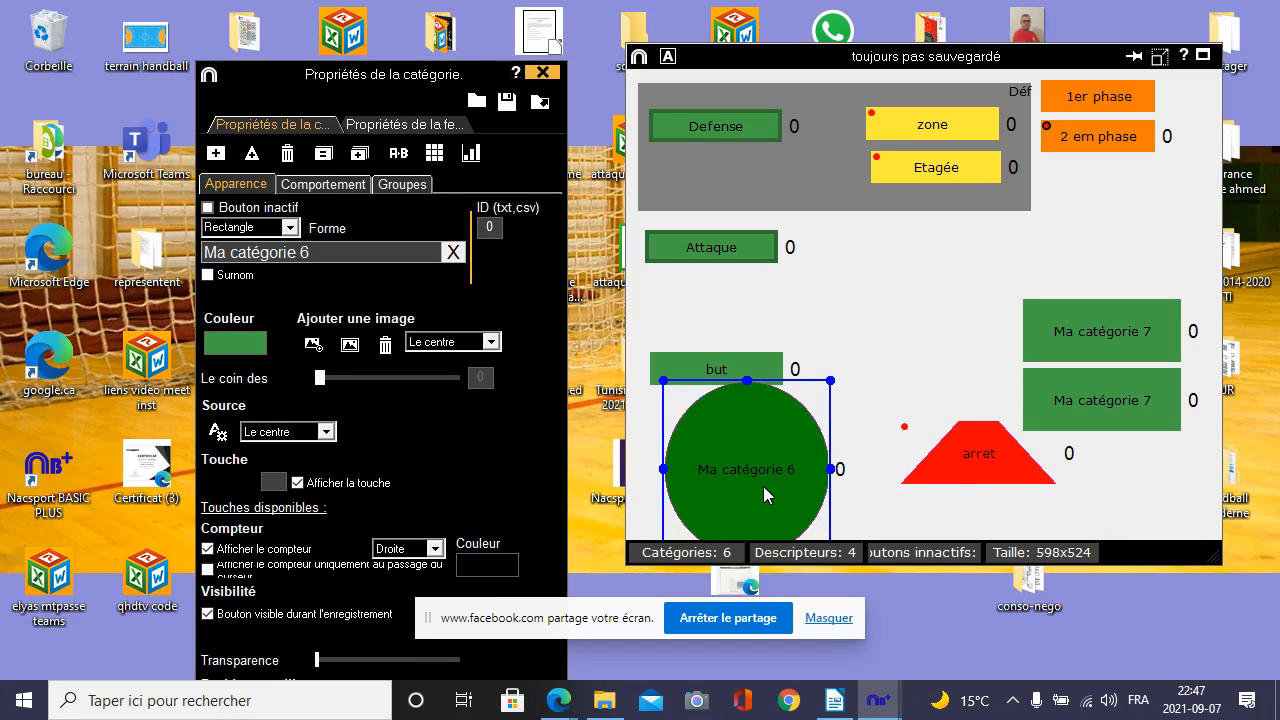
{"action": "left_click_drag", "start_coordinate": [747, 382], "coordinate": [734, 429]}
{"action": "left_click_drag", "start_coordinate": [726, 373], "coordinate": [738, 319]}
{"action": "left_click_drag", "start_coordinate": [739, 426], "coordinate": [738, 407]}
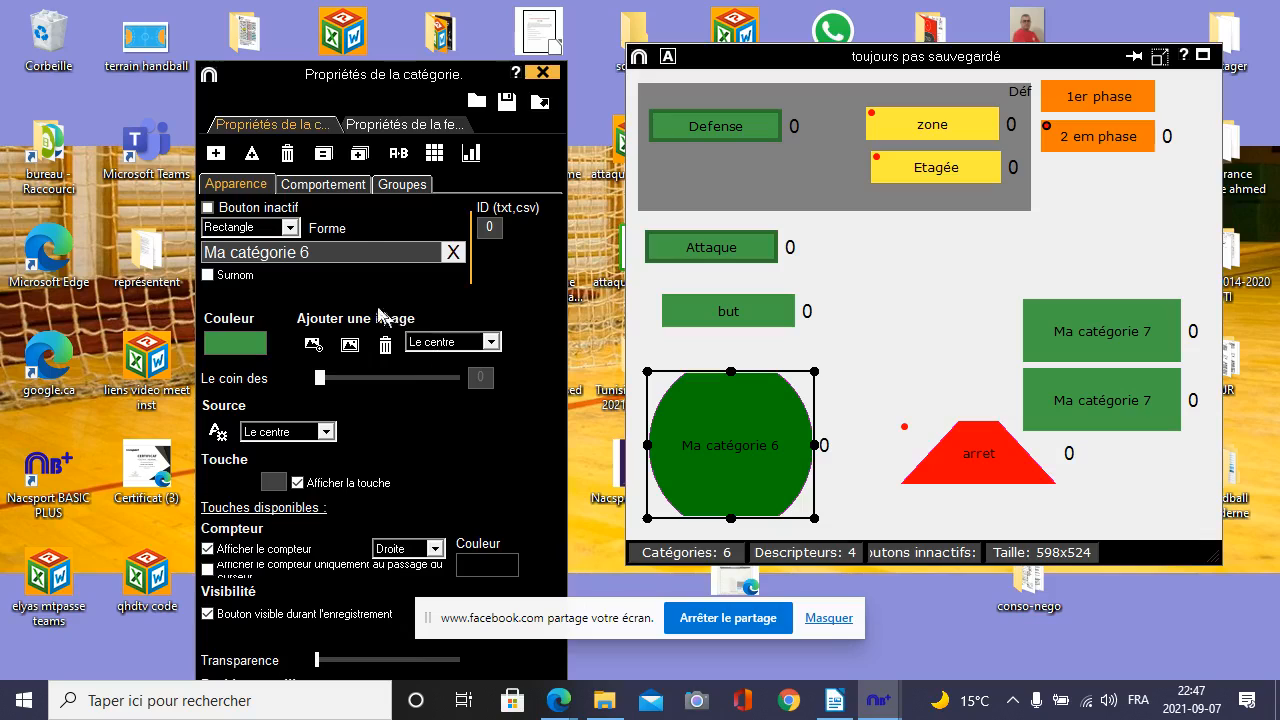
- Rename the new green circle category as G but
{"action": "double_click", "coordinate": [326, 244]}
{"action": "type", "text": "G but"}
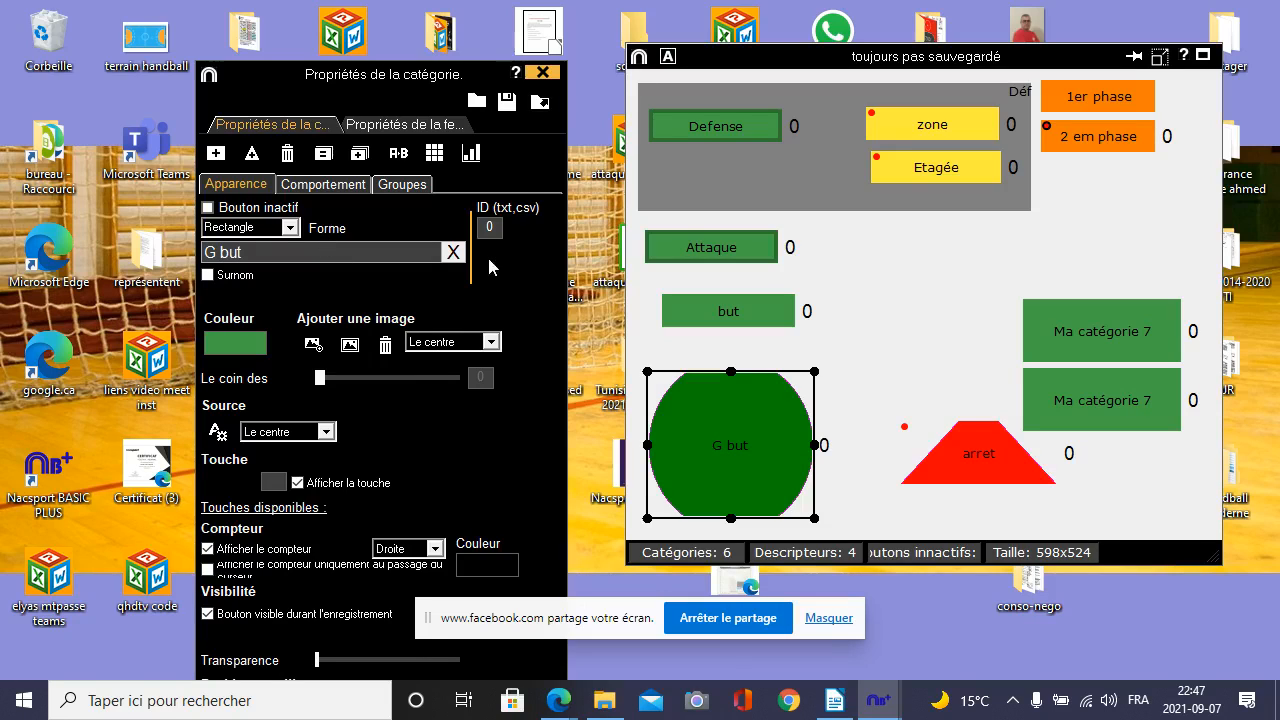
{"action": "left_click", "coordinate": [988, 316]}
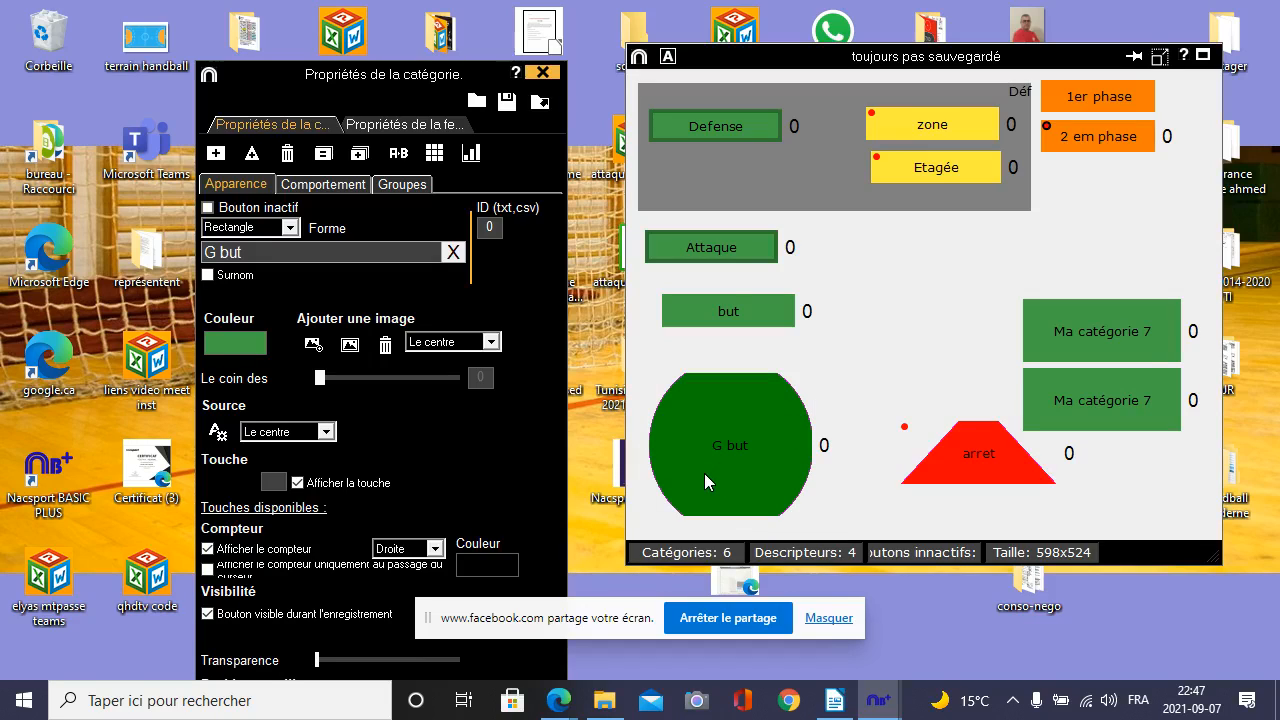
- Delete the two leftover Ma catégorie 7 buttons along with the selected Defense button
{"action": "right_click", "coordinate": [1120, 334]}
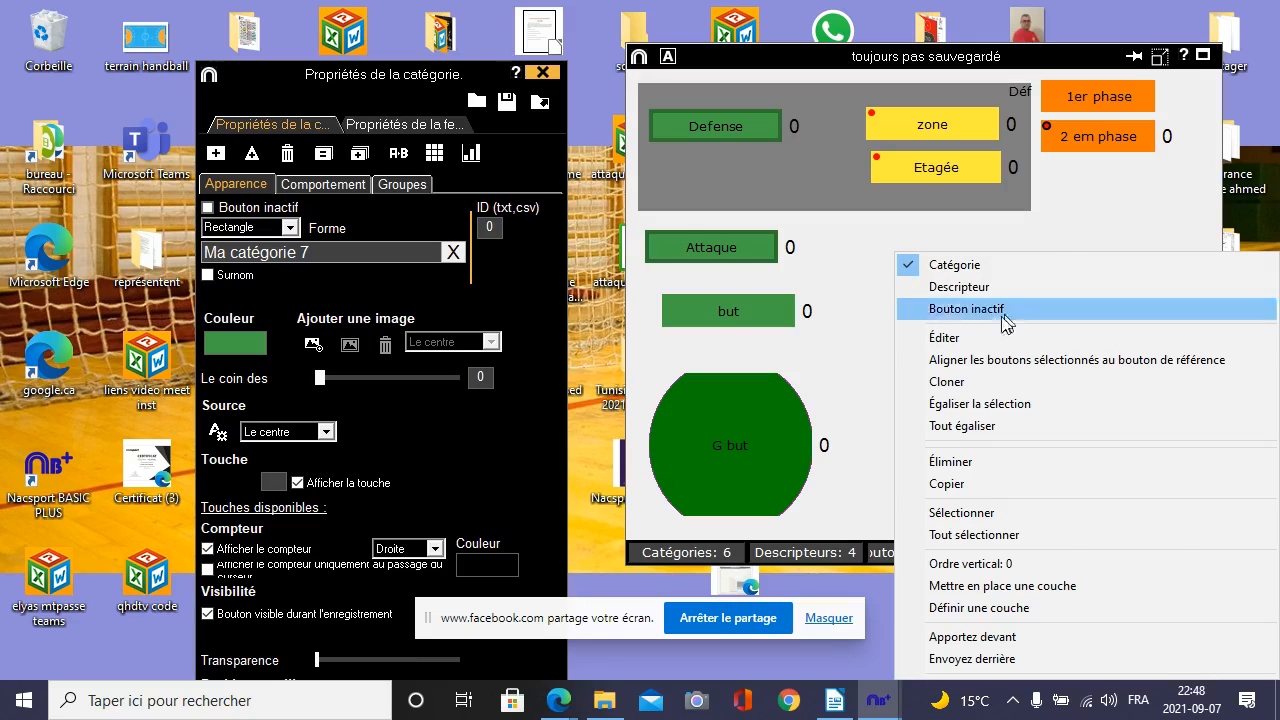
{"action": "left_click", "coordinate": [958, 466]}
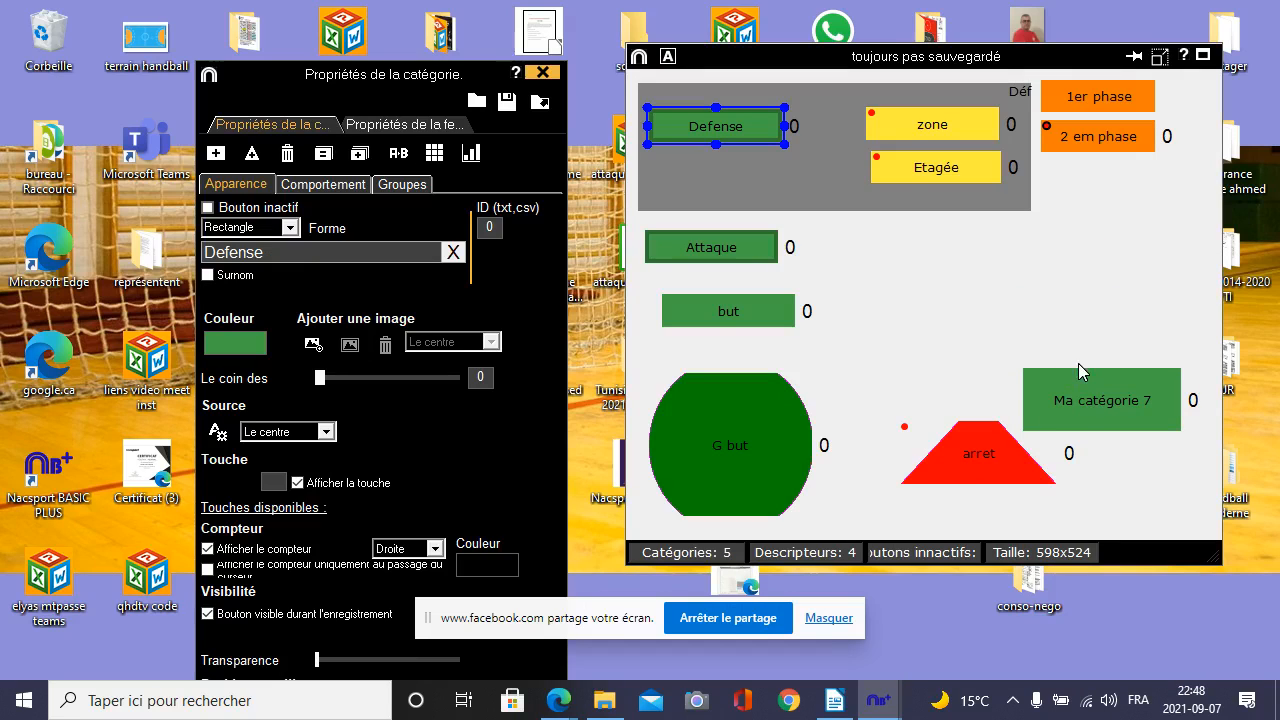
{"action": "right_click", "coordinate": [1092, 413]}
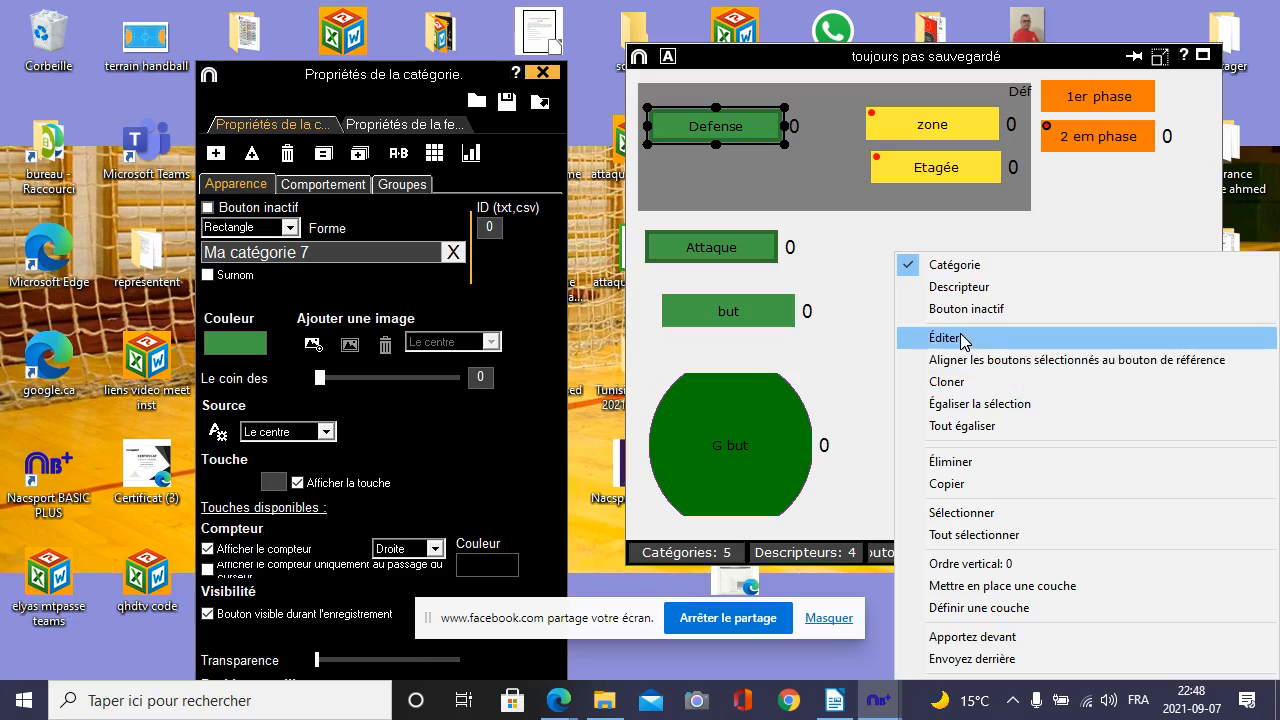
{"action": "left_click", "coordinate": [965, 463]}
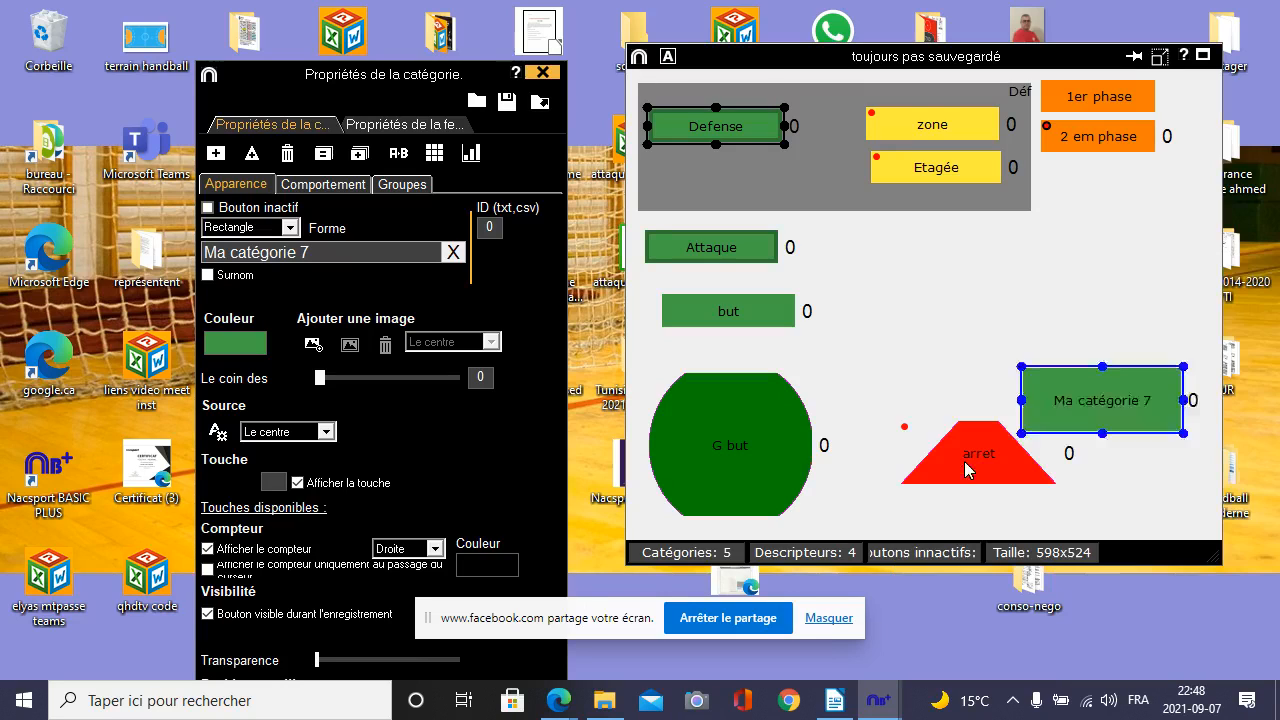
{"action": "left_click", "coordinate": [1008, 314]}
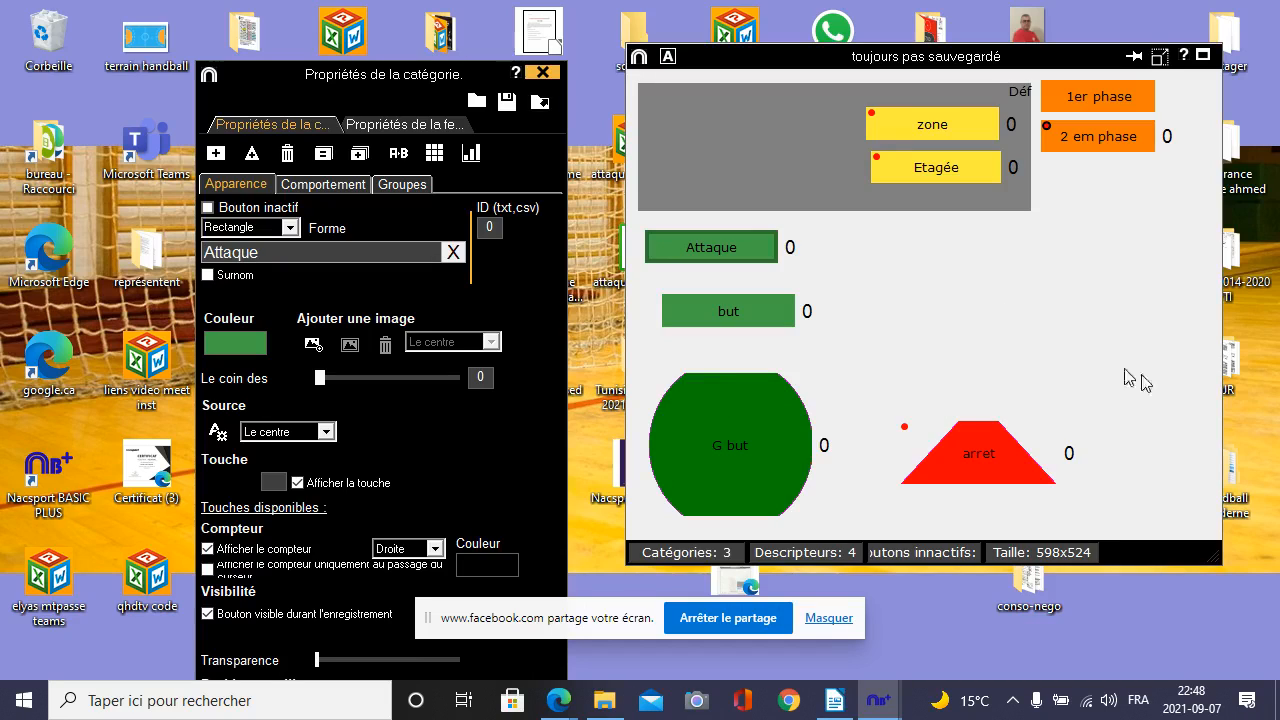
- Move the but button slightly up and to the left, beneath the Attaque button
{"action": "left_click_drag", "start_coordinate": [713, 326], "coordinate": [688, 320]}
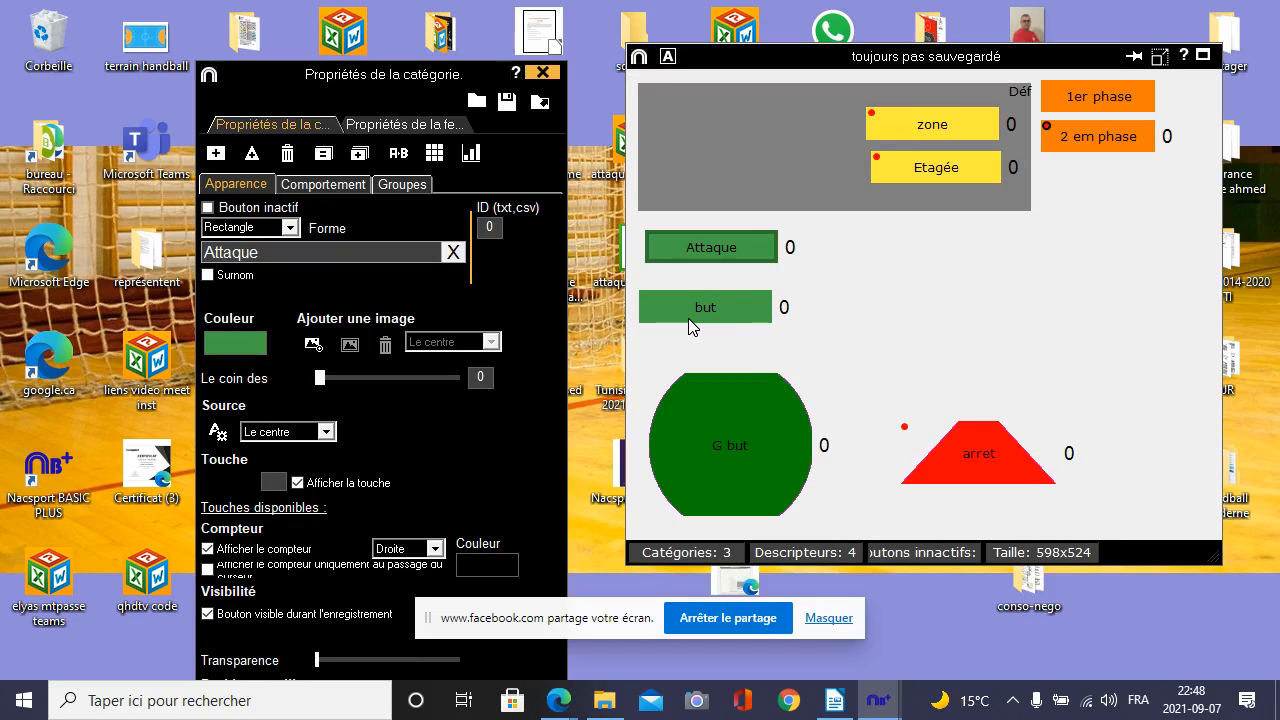
{"action": "left_click", "coordinate": [688, 318]}
{"action": "left_click", "coordinate": [943, 282]}
- Add a new category, place it in the empty area beneath Etagée and reduce its height
{"action": "left_click", "coordinate": [214, 155]}
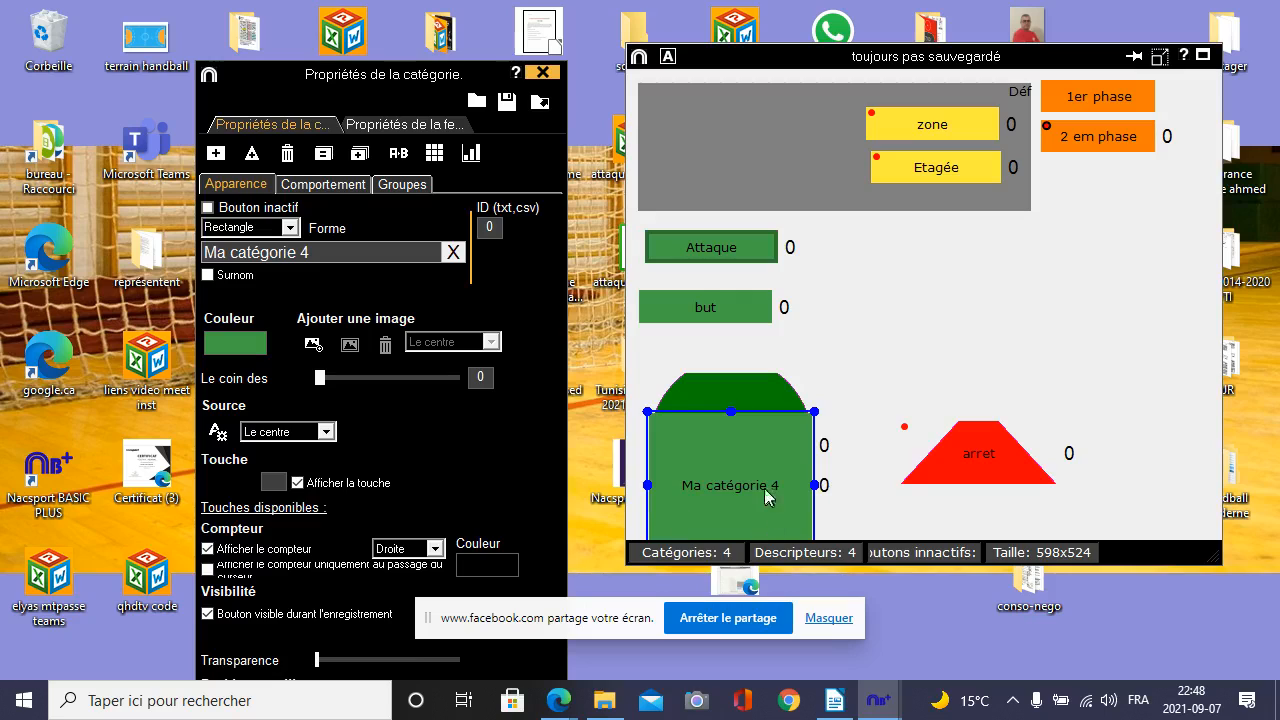
{"action": "left_click_drag", "start_coordinate": [770, 485], "coordinate": [1045, 309]}
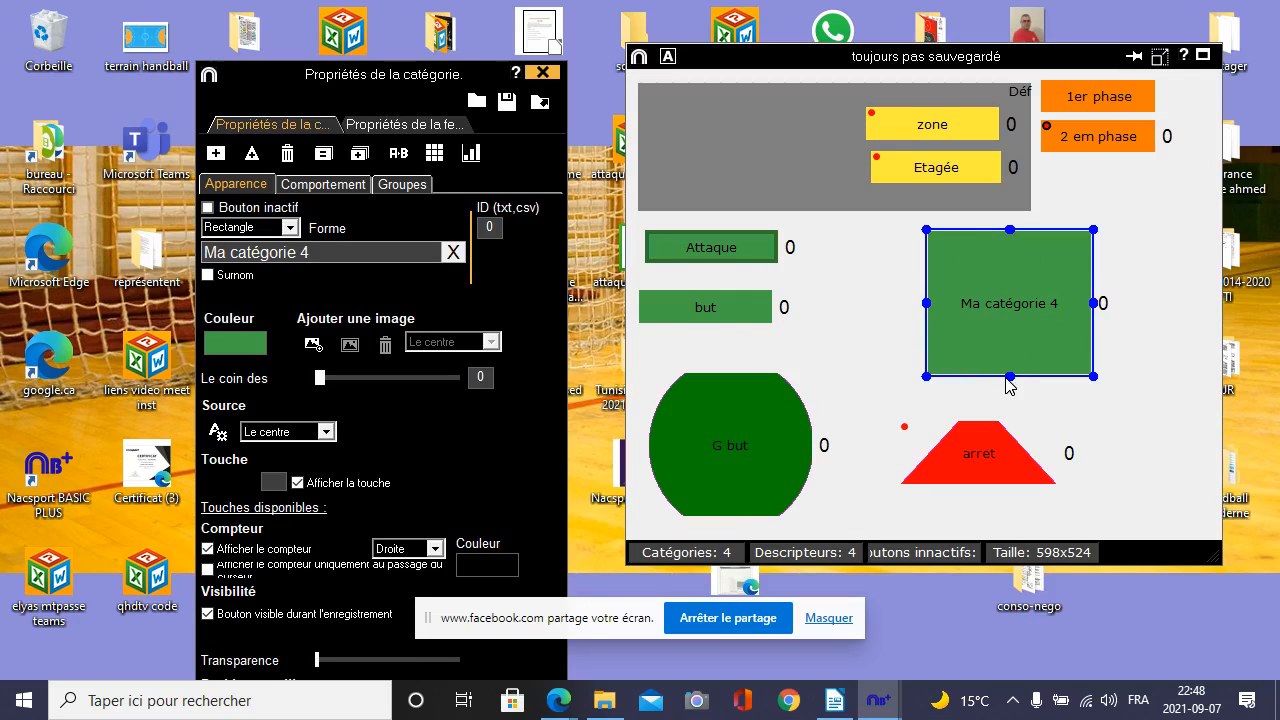
{"action": "left_click_drag", "start_coordinate": [1010, 376], "coordinate": [1006, 336]}
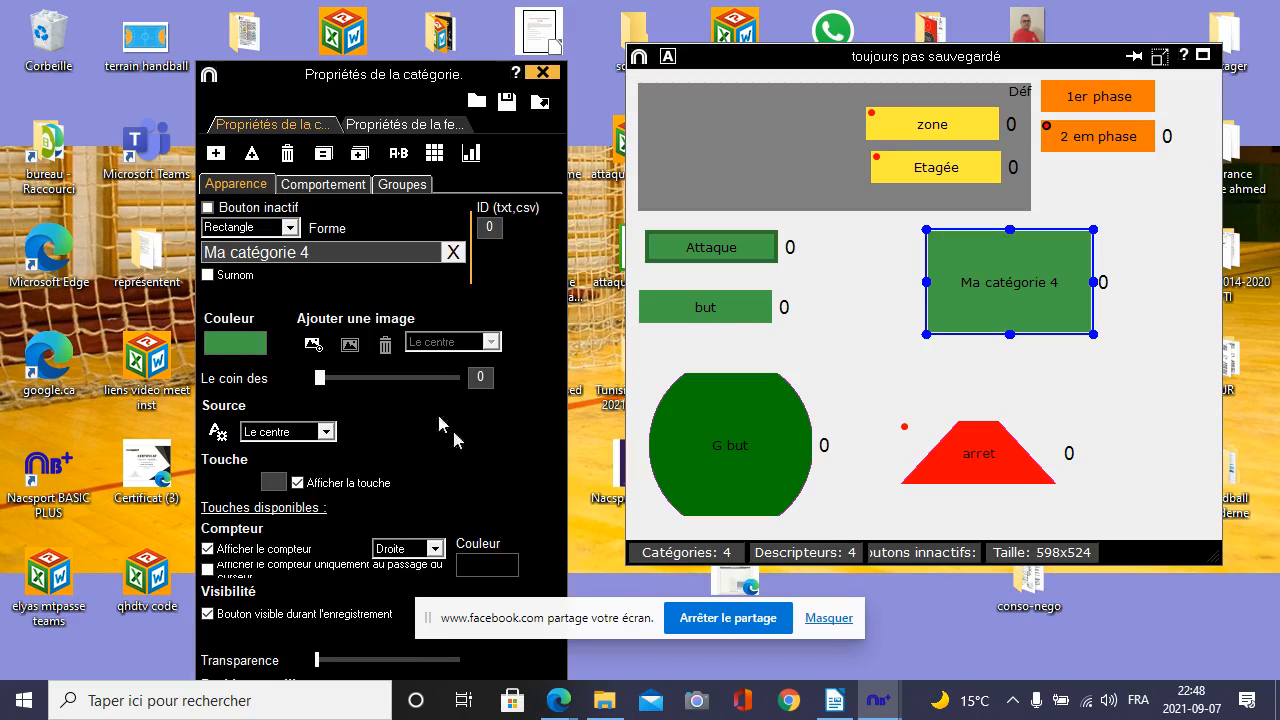
- Add the desktop image "photo moi coach" to the new category and fit it with Agrandir l'image
{"action": "left_click", "coordinate": [313, 347]}
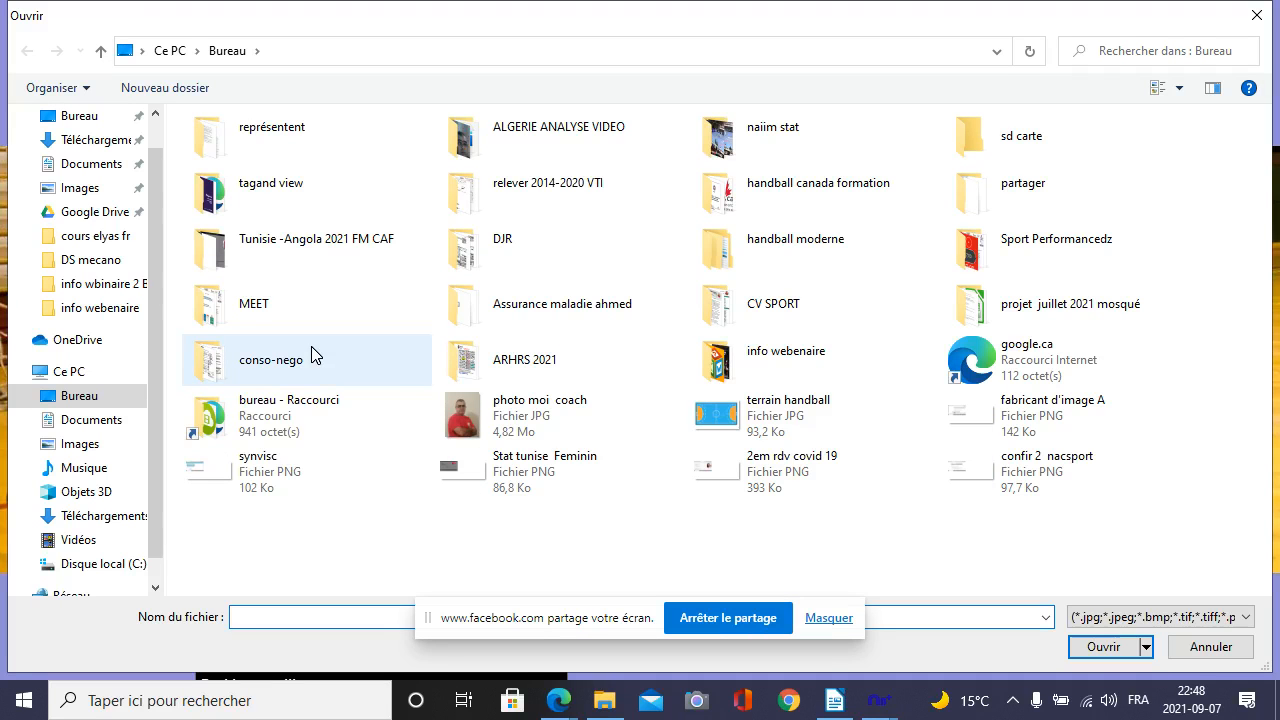
{"action": "left_click", "coordinate": [482, 425]}
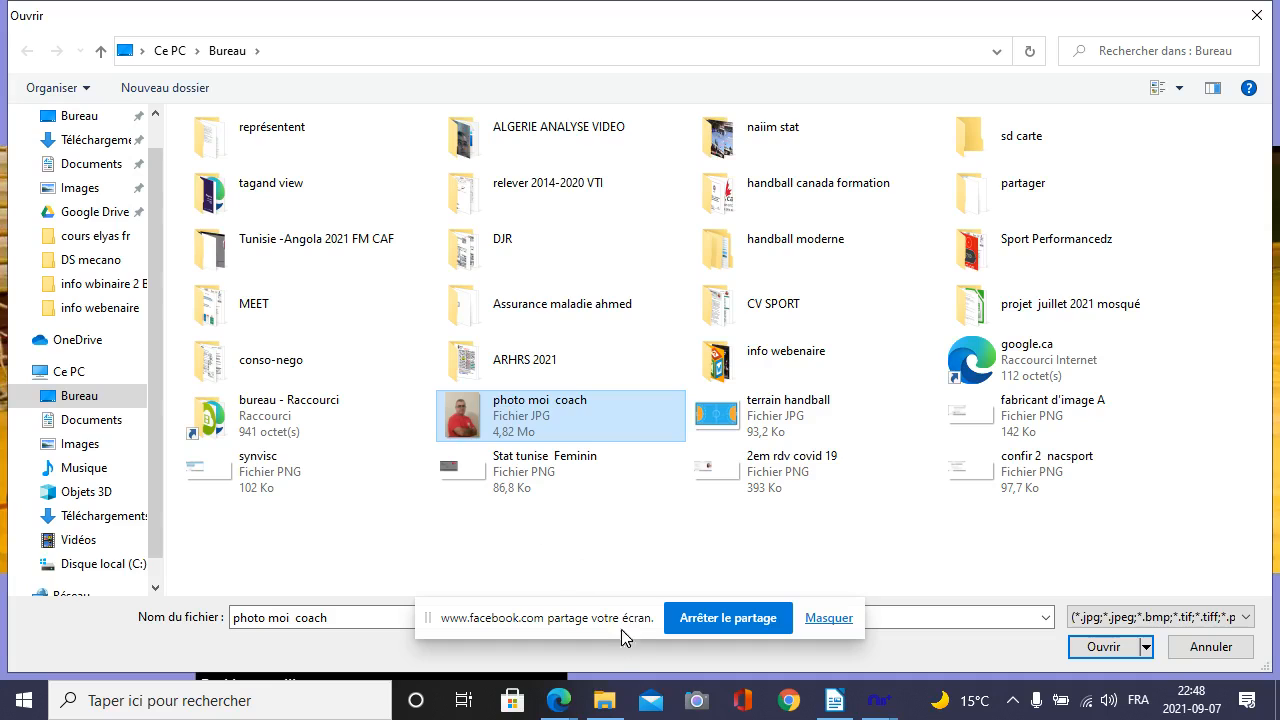
{"action": "left_click_drag", "start_coordinate": [630, 628], "coordinate": [600, 538]}
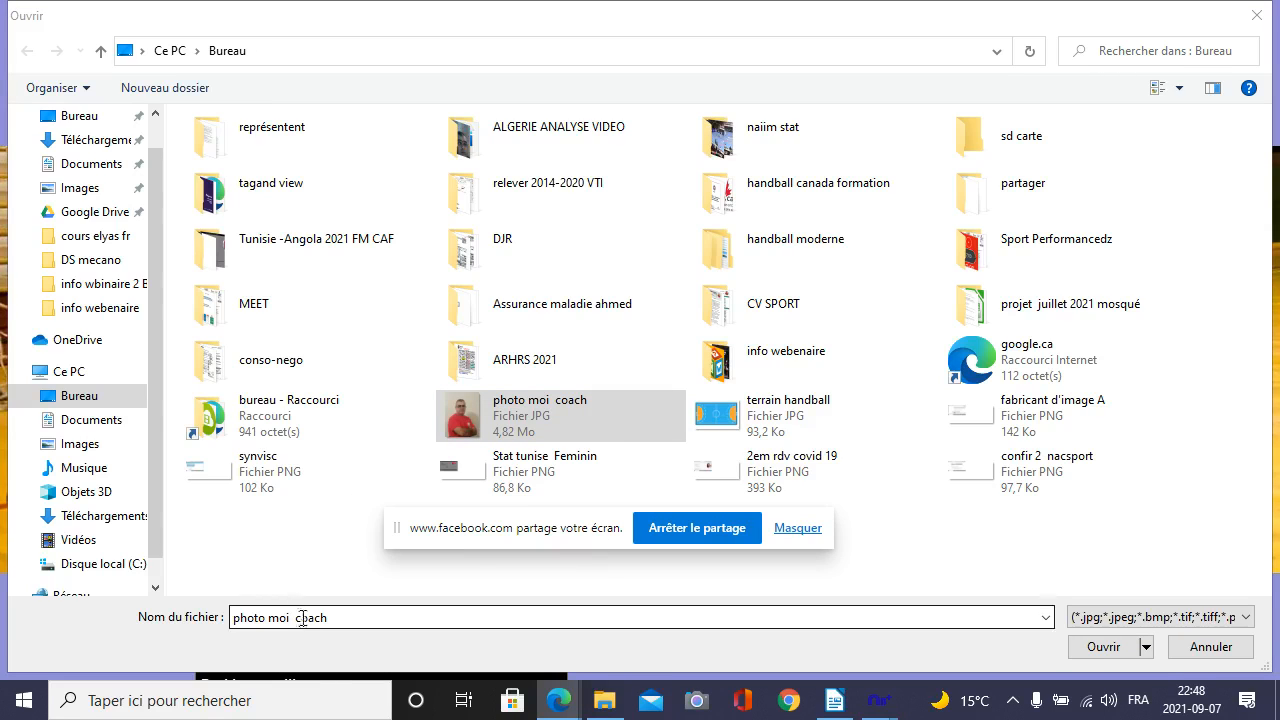
{"action": "left_click", "coordinate": [1105, 647]}
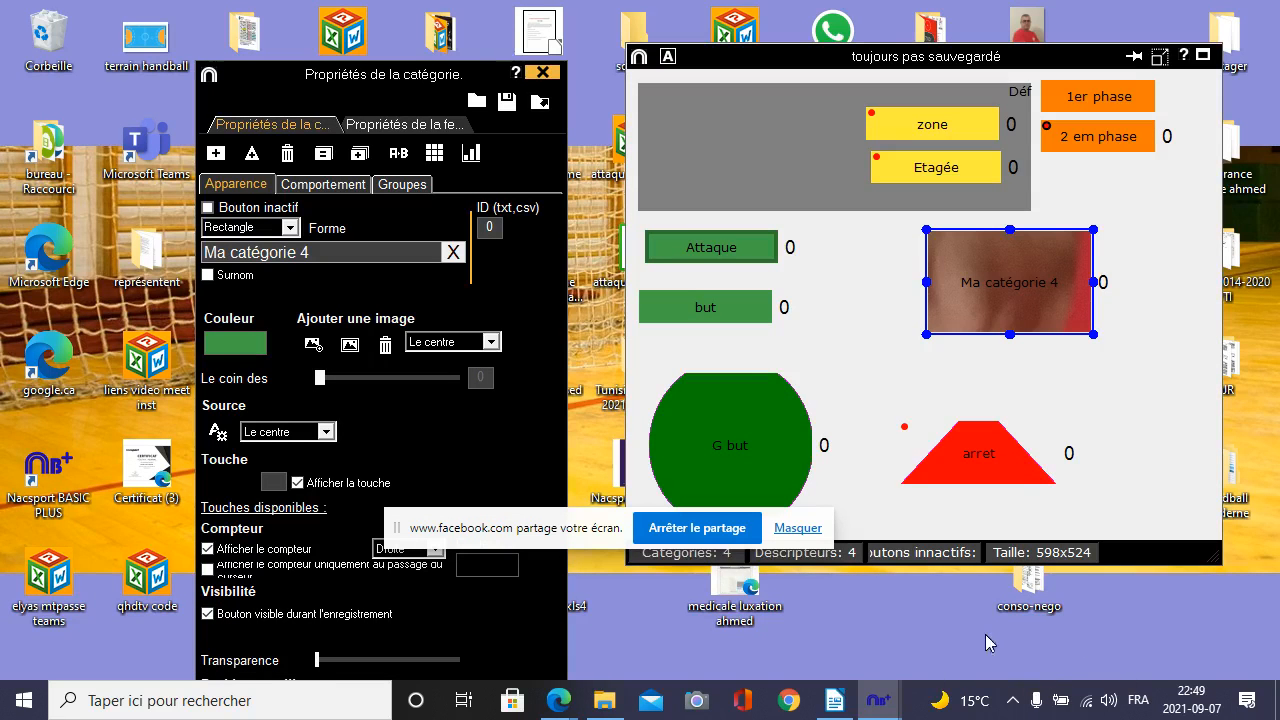
{"action": "left_click", "coordinate": [350, 346]}
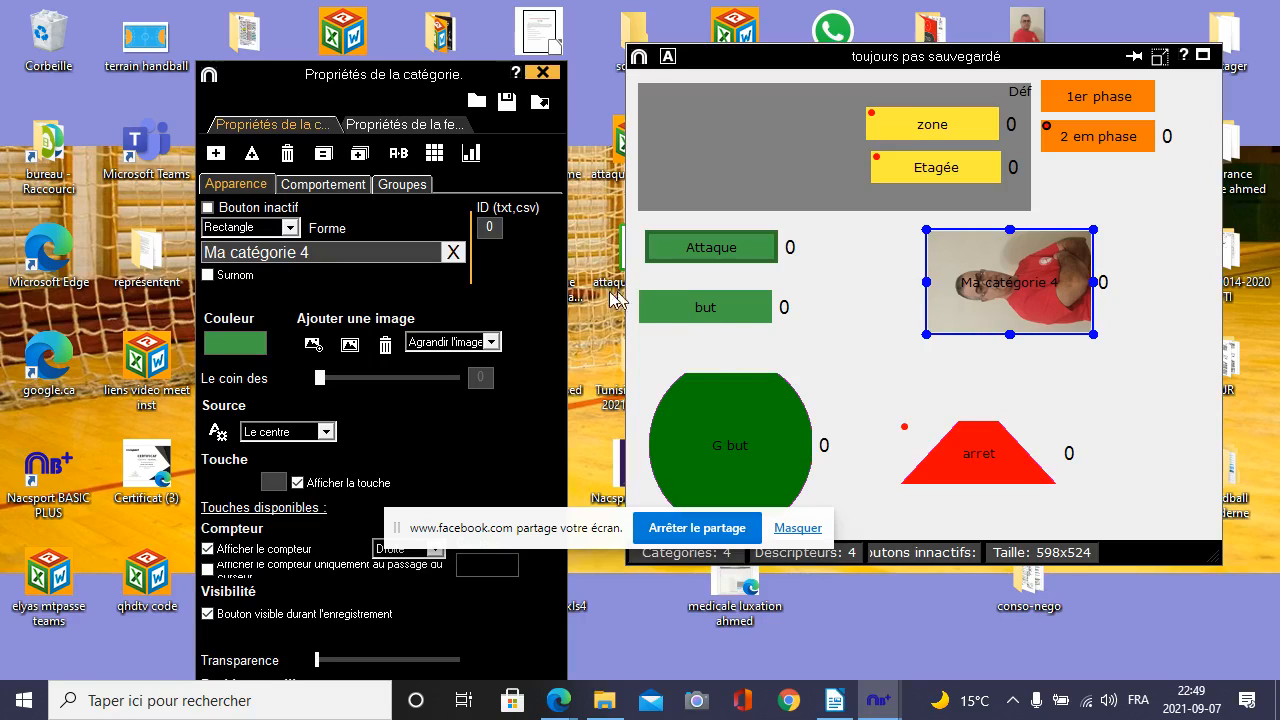
- Rename the photo category with the person's first name
{"action": "triple_click", "coordinate": [326, 251]}
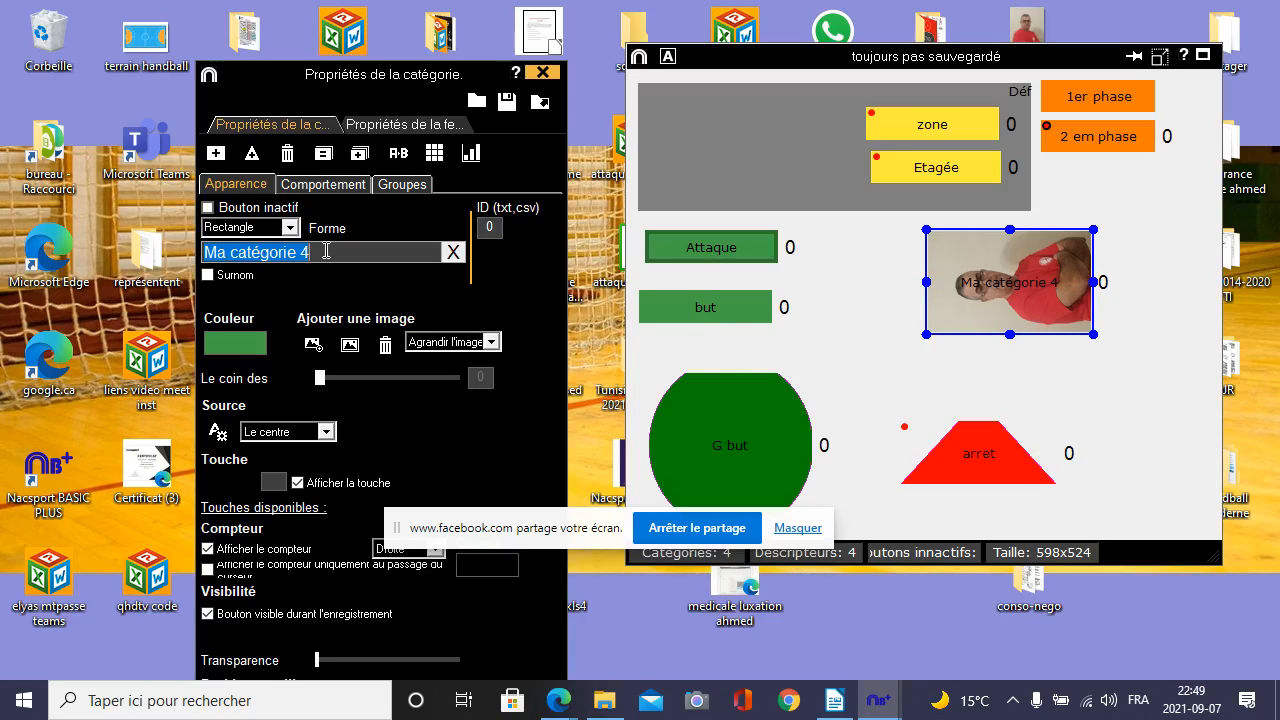
{"action": "key", "text": "BackSpace"}
{"action": "type", "text": "amed"}
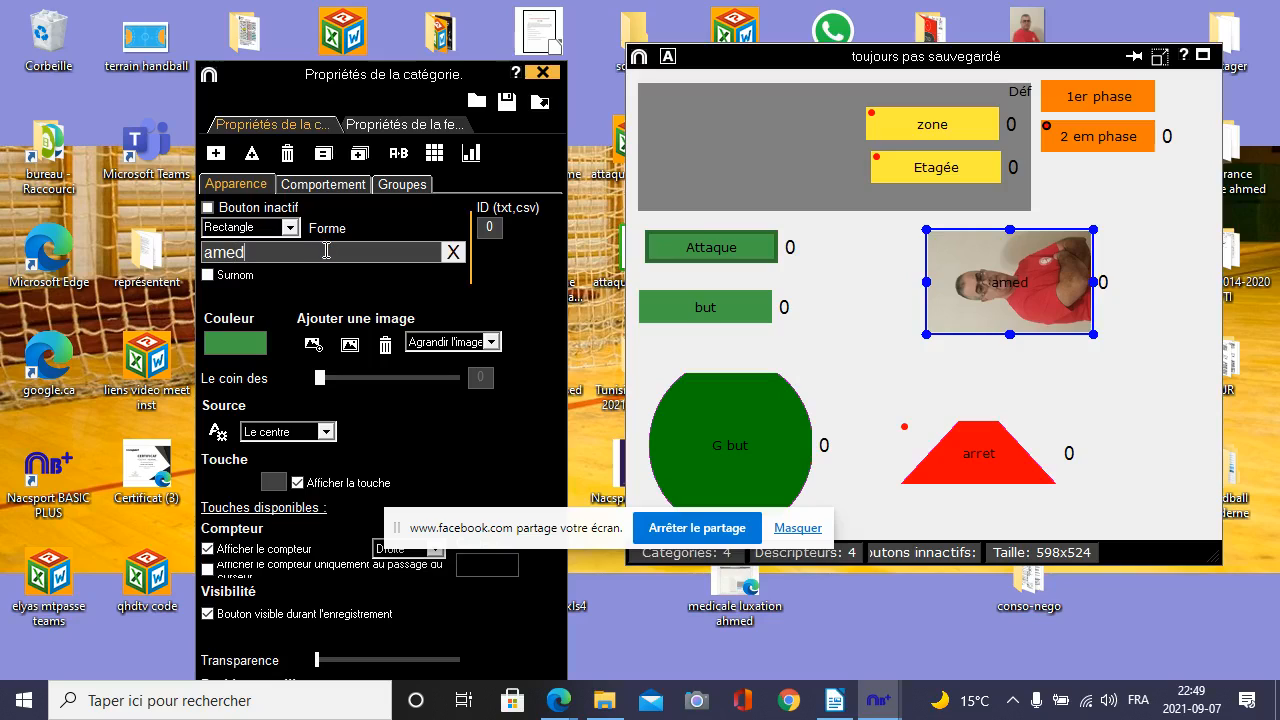
{"action": "key", "text": "BackSpace"}
{"action": "key", "text": "BackSpace"}
{"action": "type", "text": "hme"}
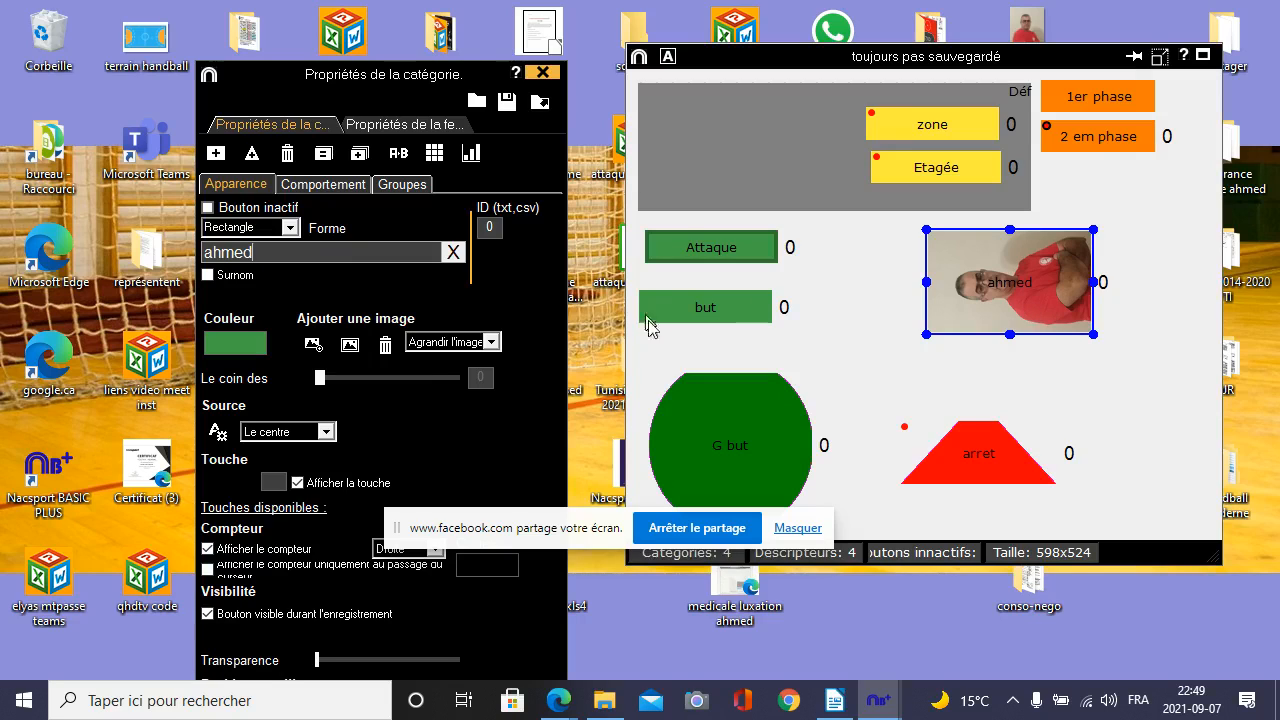
- Position the photo button's text at En haut à droite and narrow the button from its left edge
{"action": "left_click", "coordinate": [326, 432]}
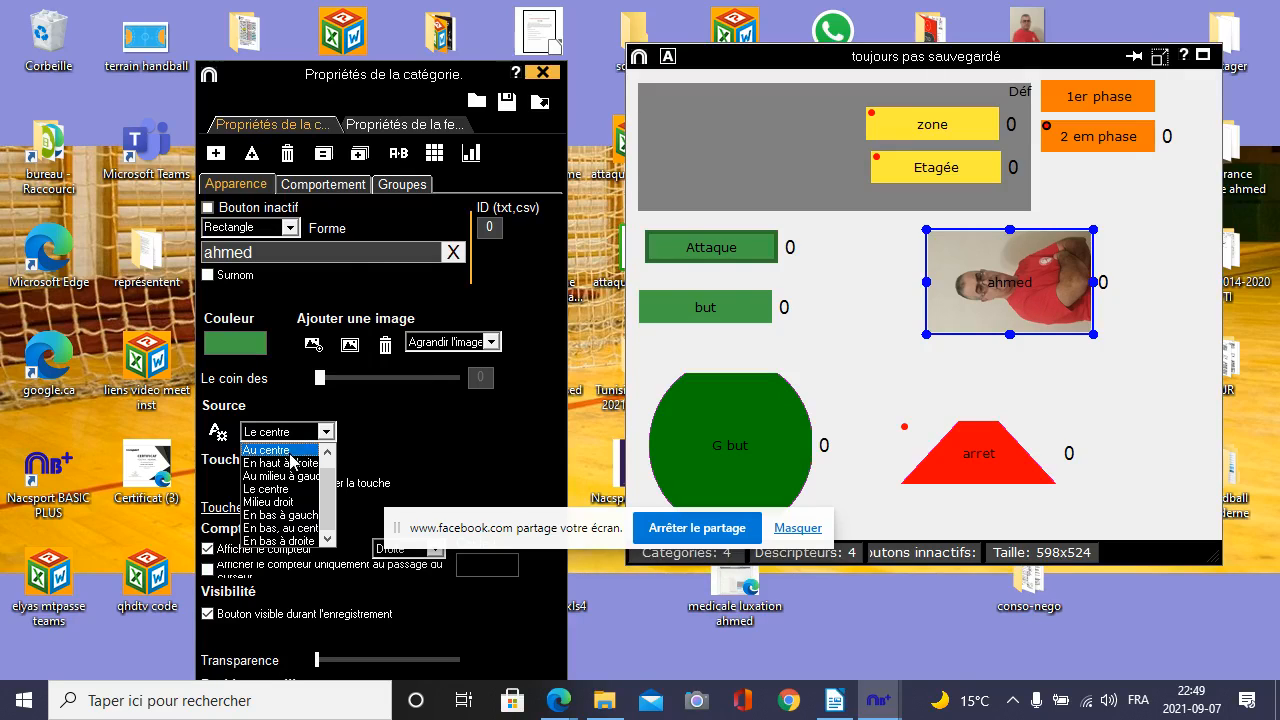
{"action": "left_click", "coordinate": [285, 463]}
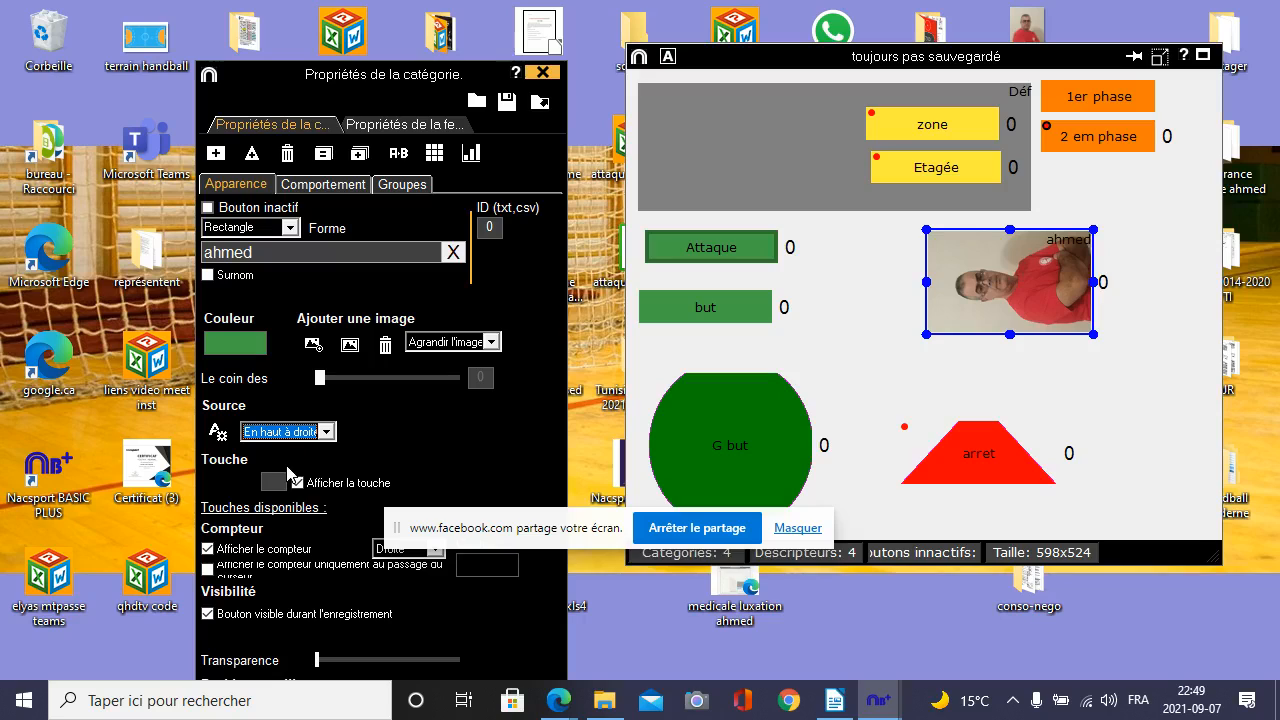
{"action": "right_click", "coordinate": [1076, 281]}
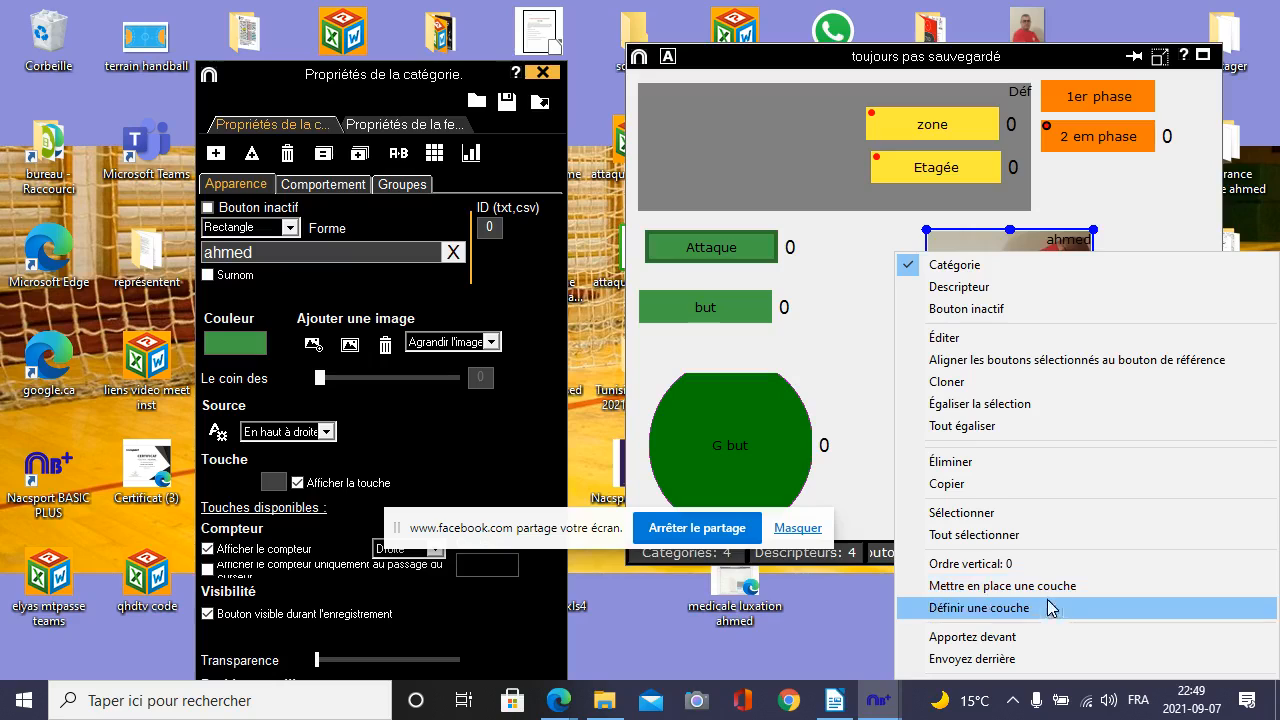
{"action": "left_click", "coordinate": [610, 298]}
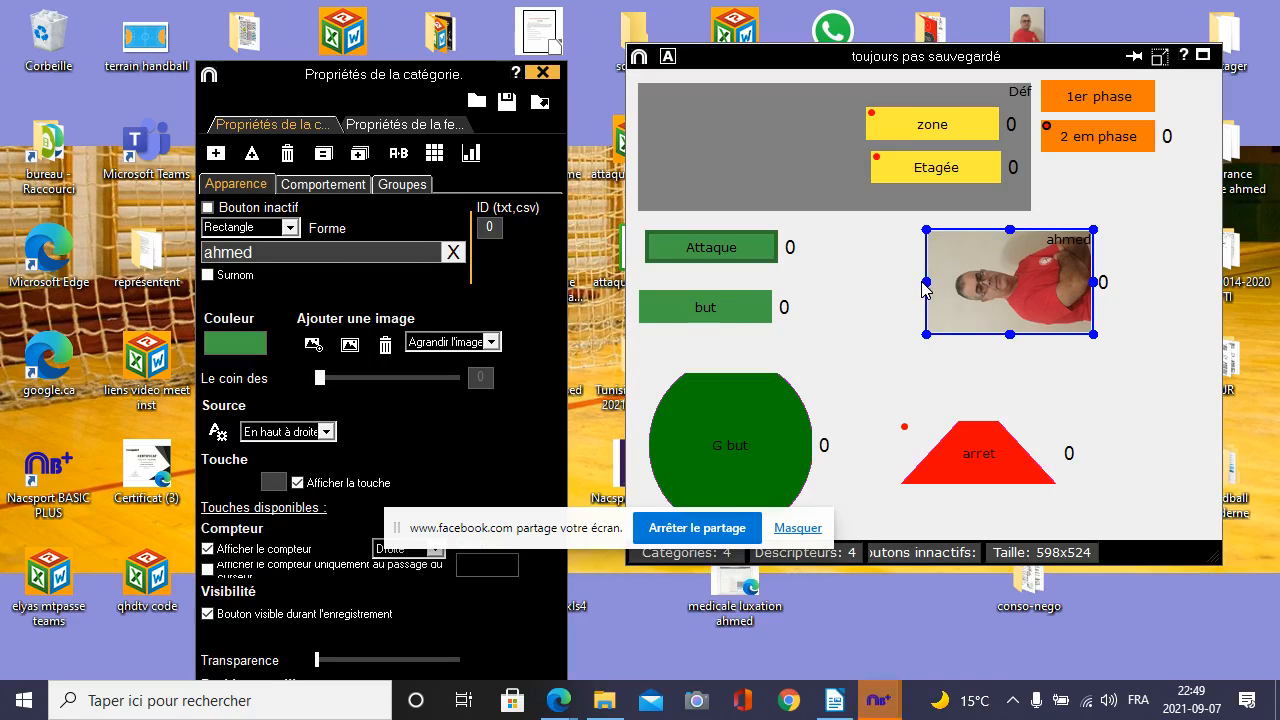
{"action": "left_click_drag", "start_coordinate": [928, 284], "coordinate": [991, 288]}
{"action": "left_click", "coordinate": [817, 360]}
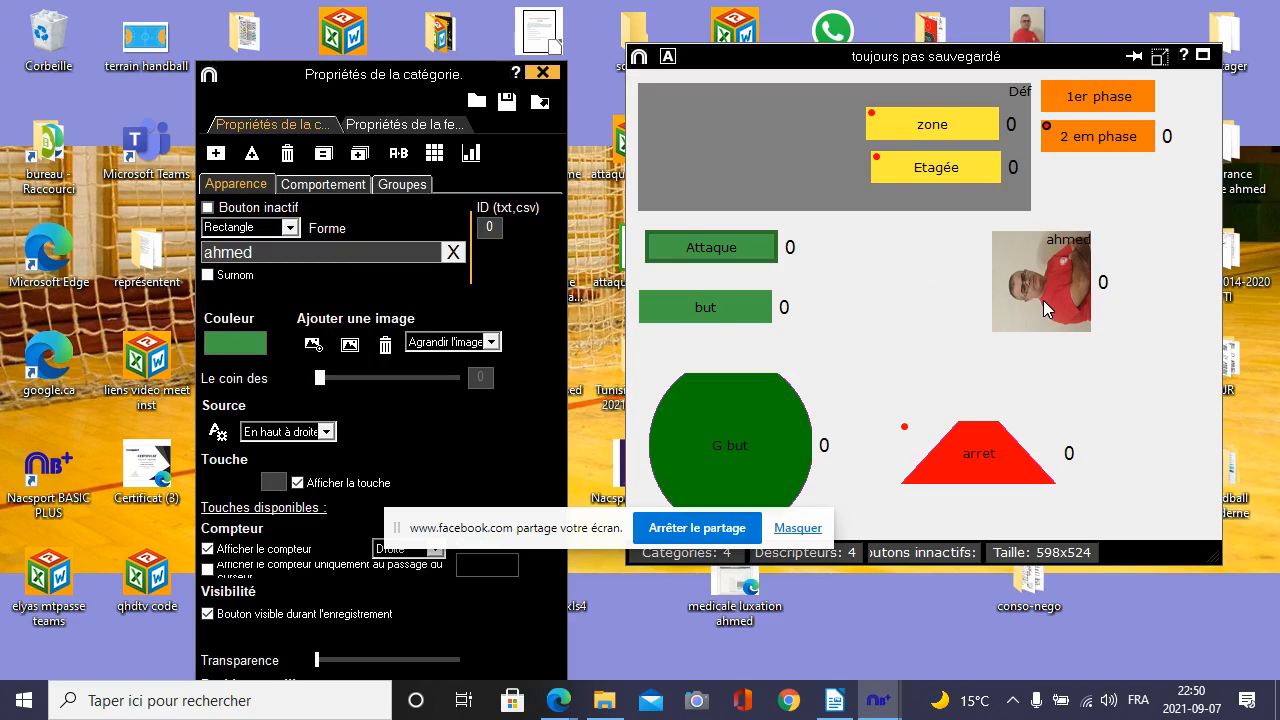
- Change the photo button from a category to a descriptor
{"action": "left_click", "coordinate": [322, 184]}
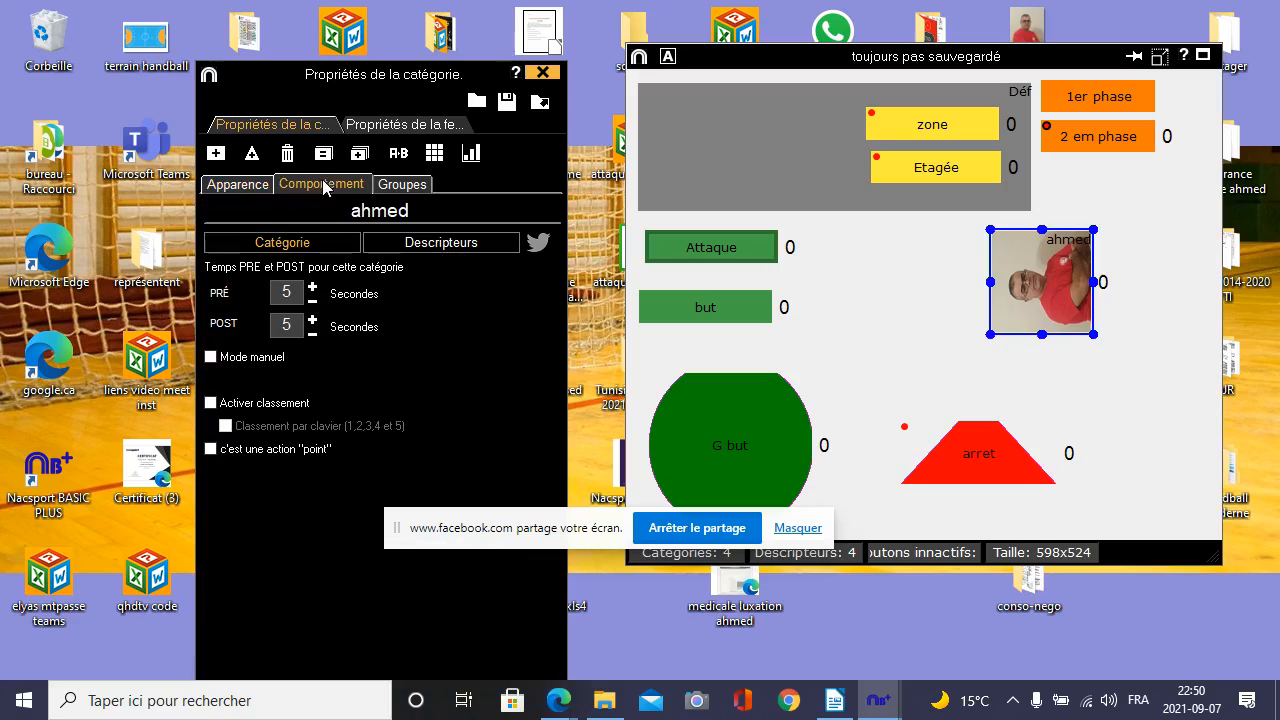
{"action": "left_click", "coordinate": [438, 240]}
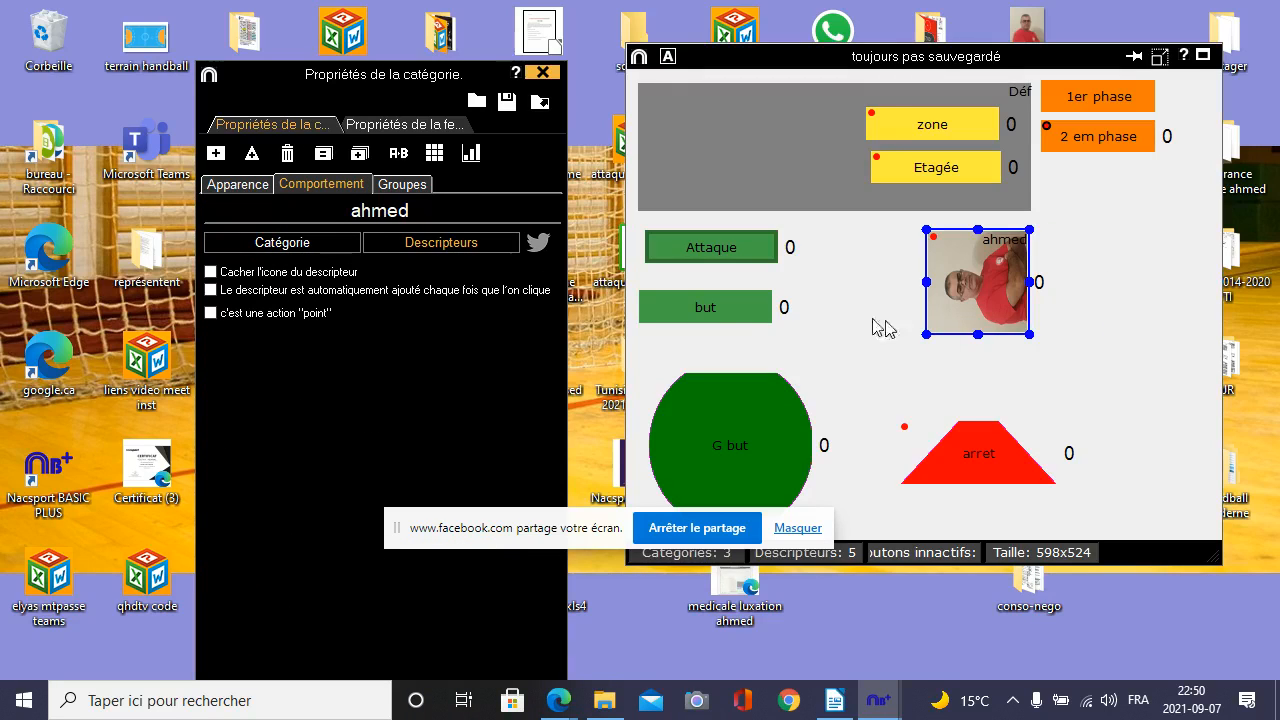
{"action": "left_click", "coordinate": [822, 309]}
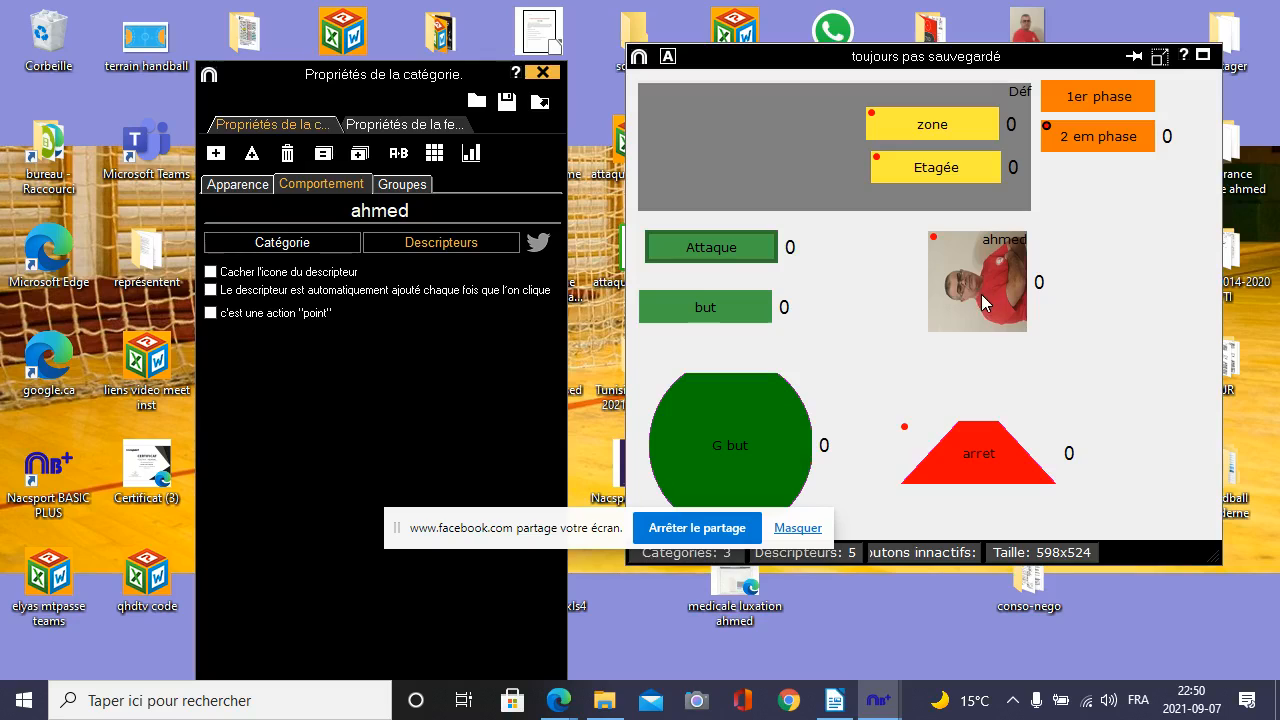
{"action": "left_click", "coordinate": [721, 306]}
{"action": "left_click", "coordinate": [785, 358]}
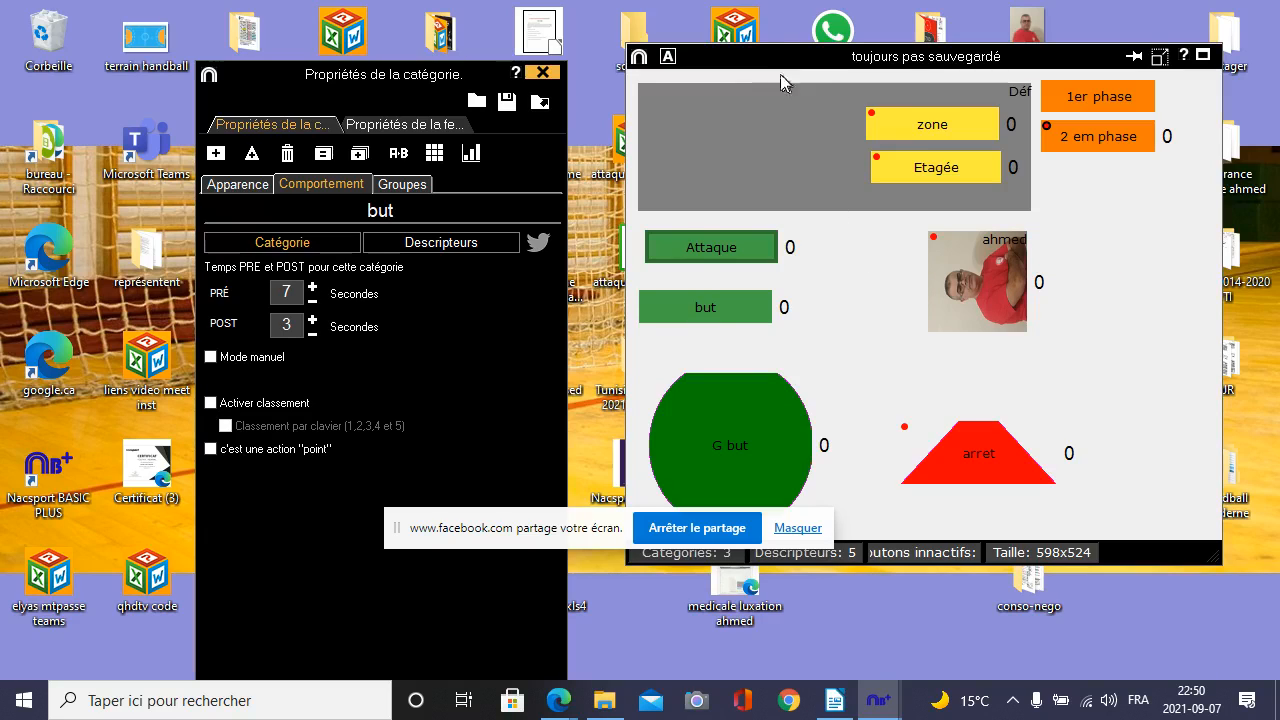
{"action": "mouse_move", "coordinate": [773, 106]}
{"action": "left_mouse_down"}
{"action": "mouse_move", "coordinate": [969, 118]}
{"action": "mouse_move", "coordinate": [781, 88]}
{"action": "mouse_move", "coordinate": [773, 106]}
{"action": "left_mouse_up"}
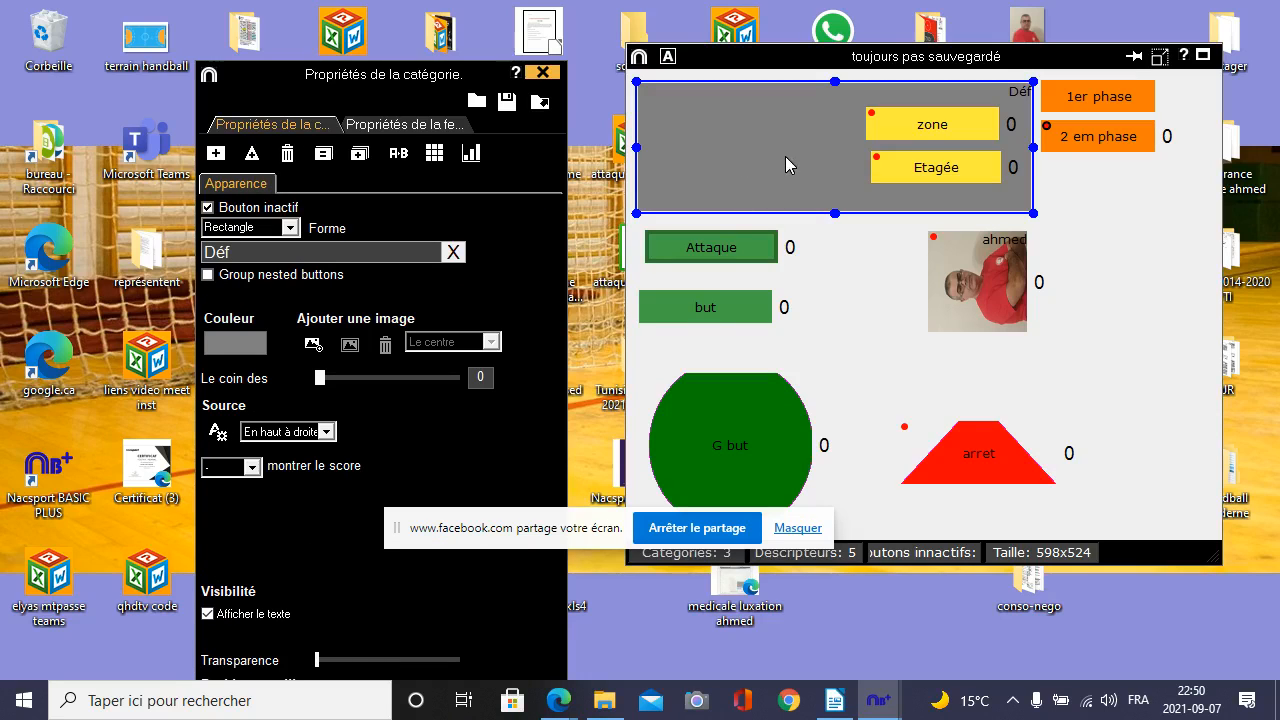
{"action": "left_click", "coordinate": [779, 387]}
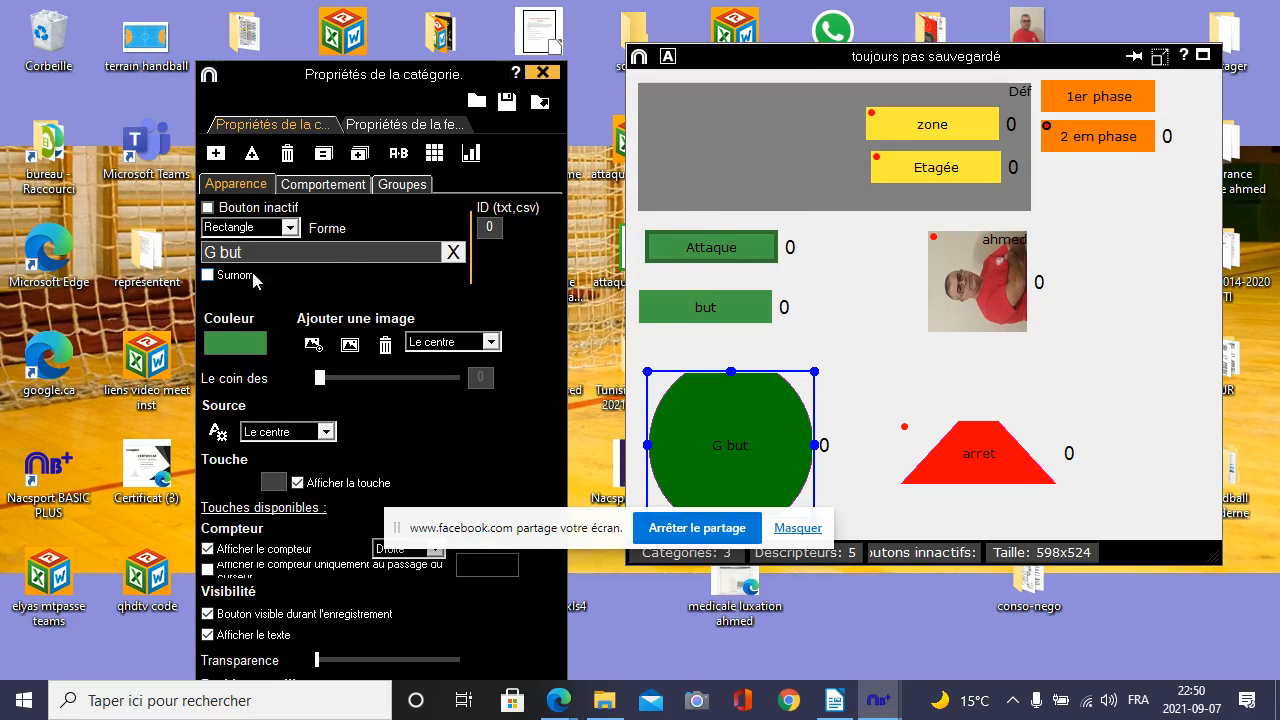
- Add a new category, move it into the grey Déf area beside zone, and reduce its height
{"action": "left_click", "coordinate": [918, 322]}
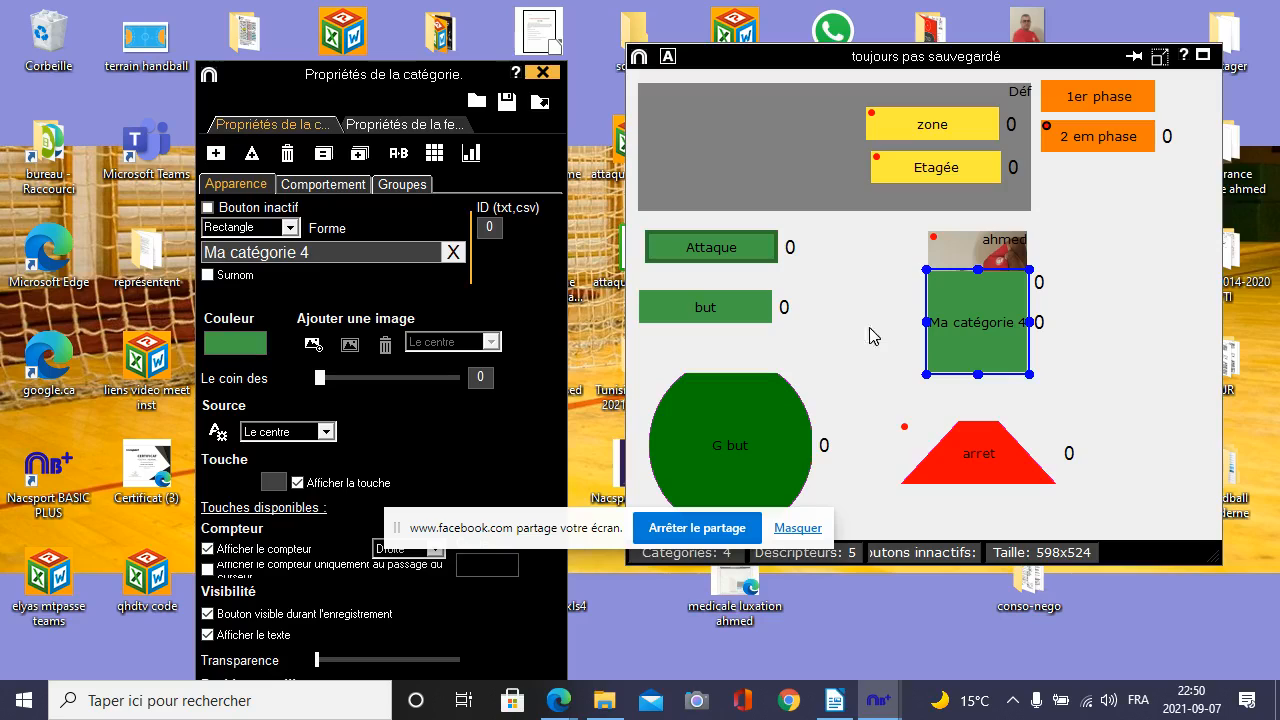
{"action": "left_click_drag", "start_coordinate": [1026, 358], "coordinate": [785, 175]}
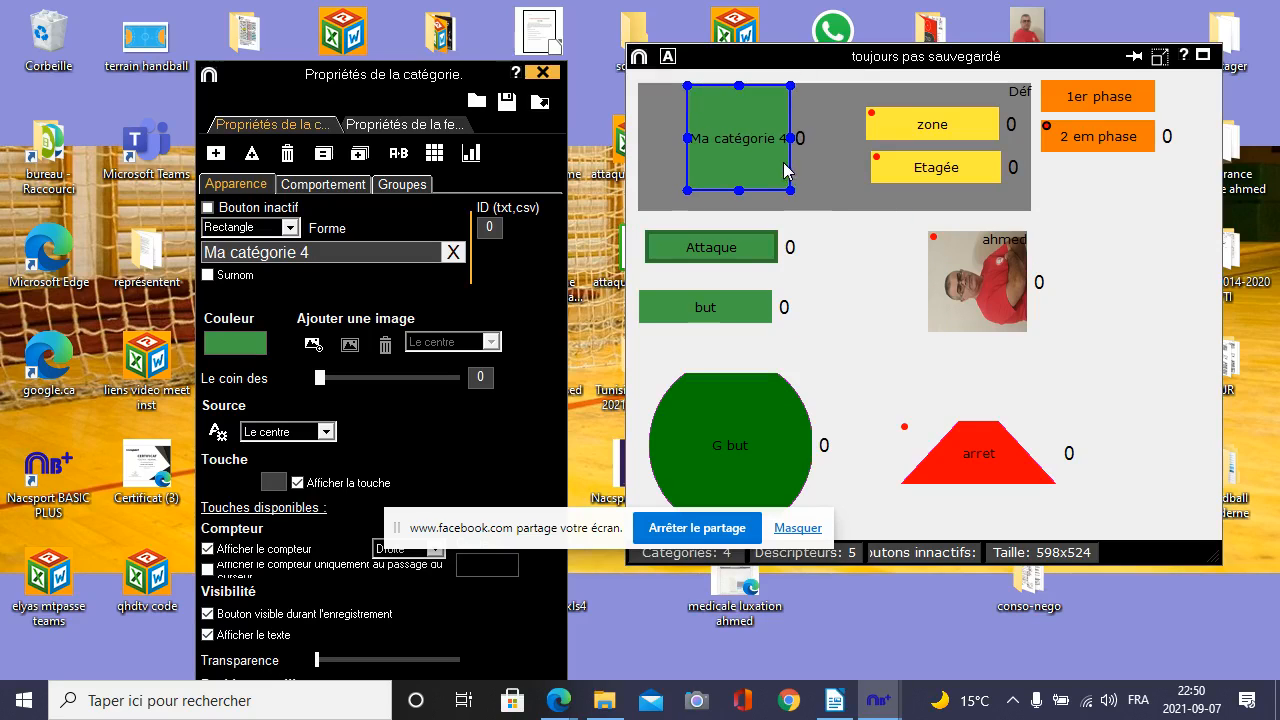
{"action": "left_click_drag", "start_coordinate": [735, 86], "coordinate": [733, 131]}
{"action": "left_click_drag", "start_coordinate": [735, 177], "coordinate": [664, 143]}
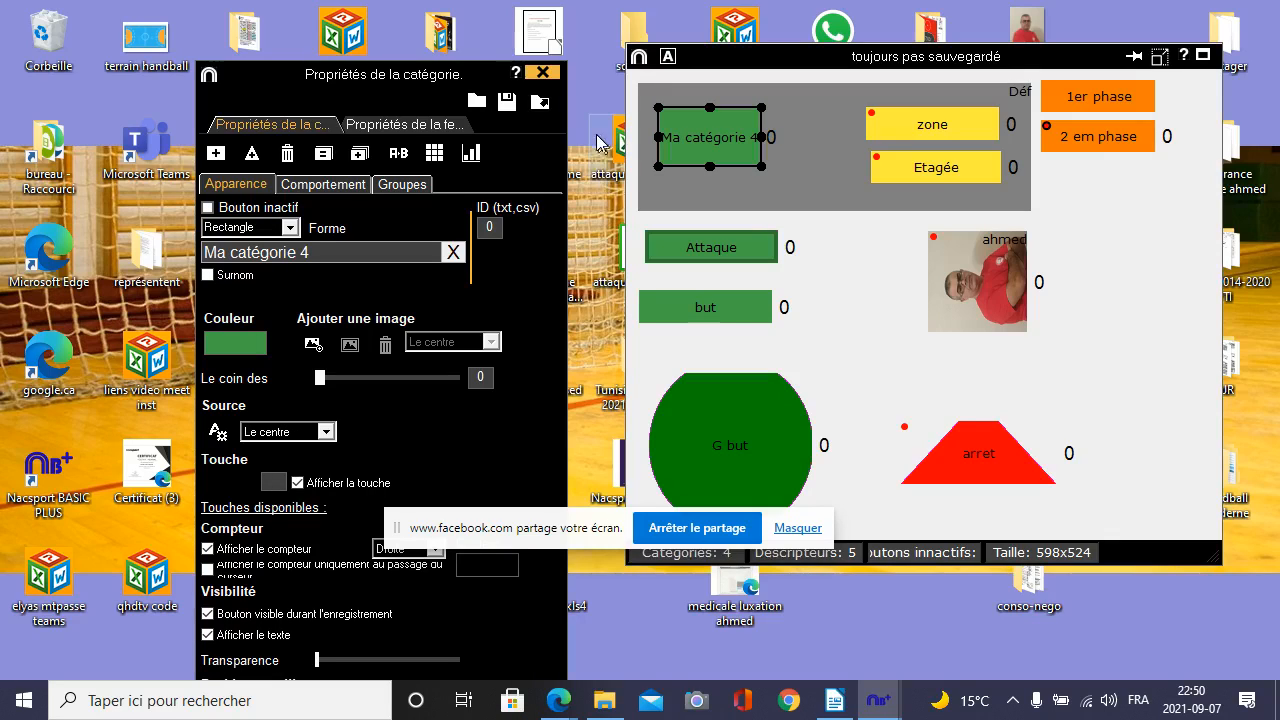
- Rename the new category in the grey area as Déf
{"action": "triple_click", "coordinate": [316, 258]}
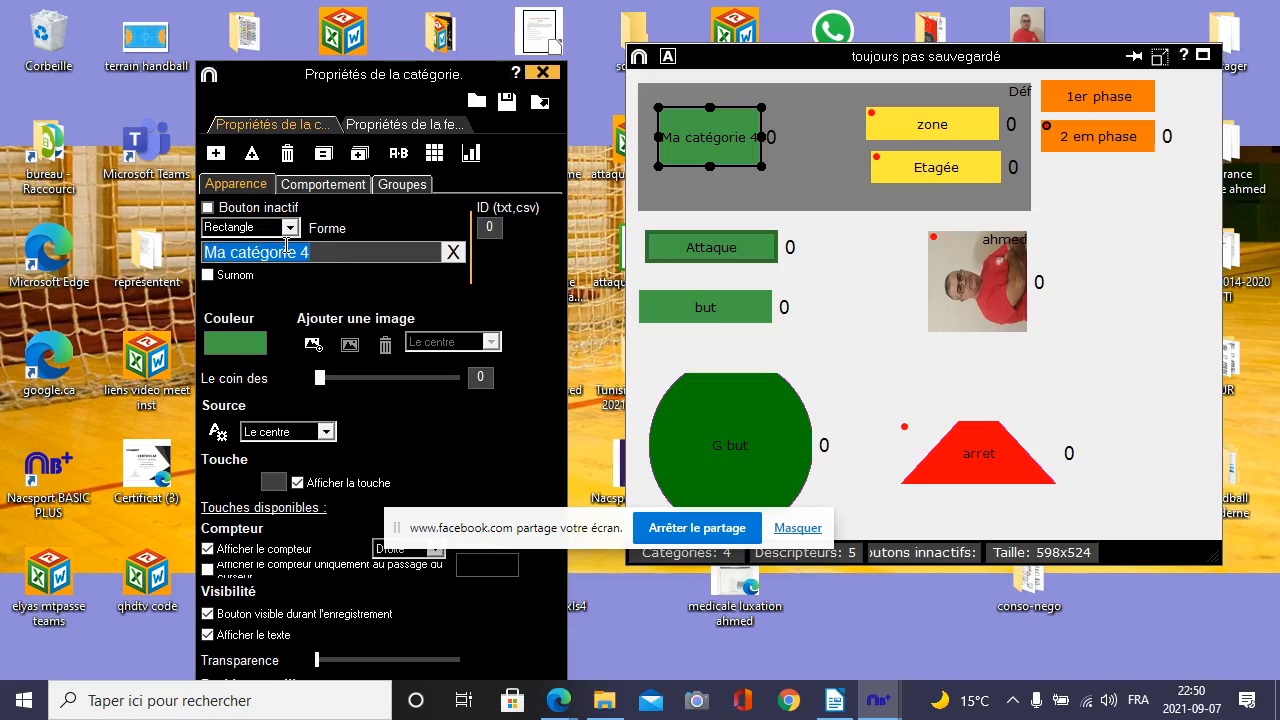
{"action": "key", "text": "BackSpace"}
{"action": "type", "text": "Déf"}
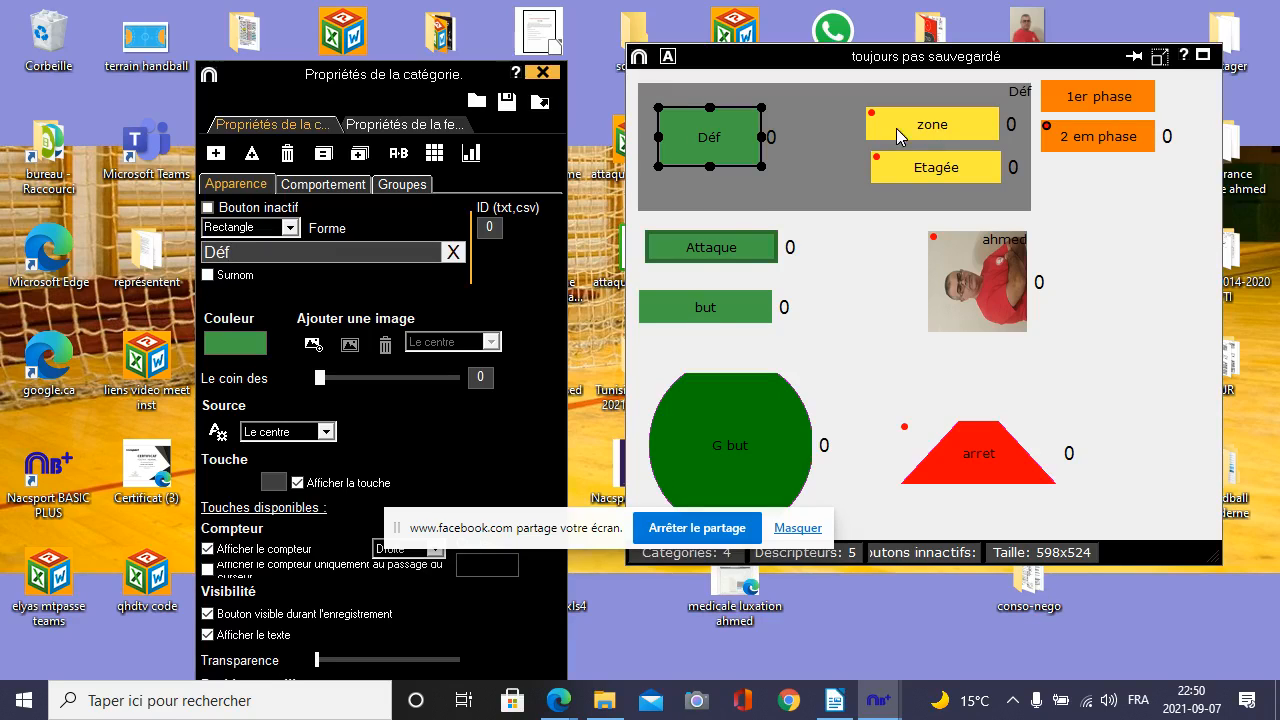
- Shorten the green Déf button by raising its lower edge
{"action": "left_click", "coordinate": [825, 151]}
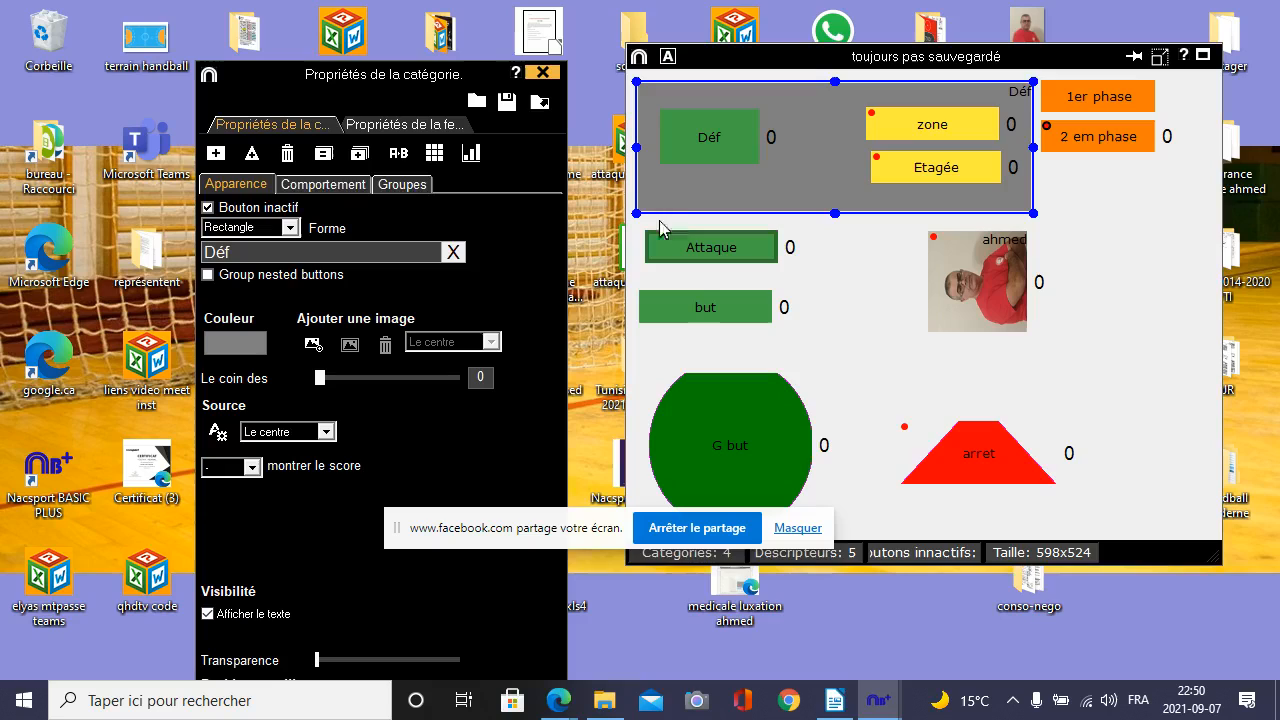
{"action": "left_click", "coordinate": [735, 146]}
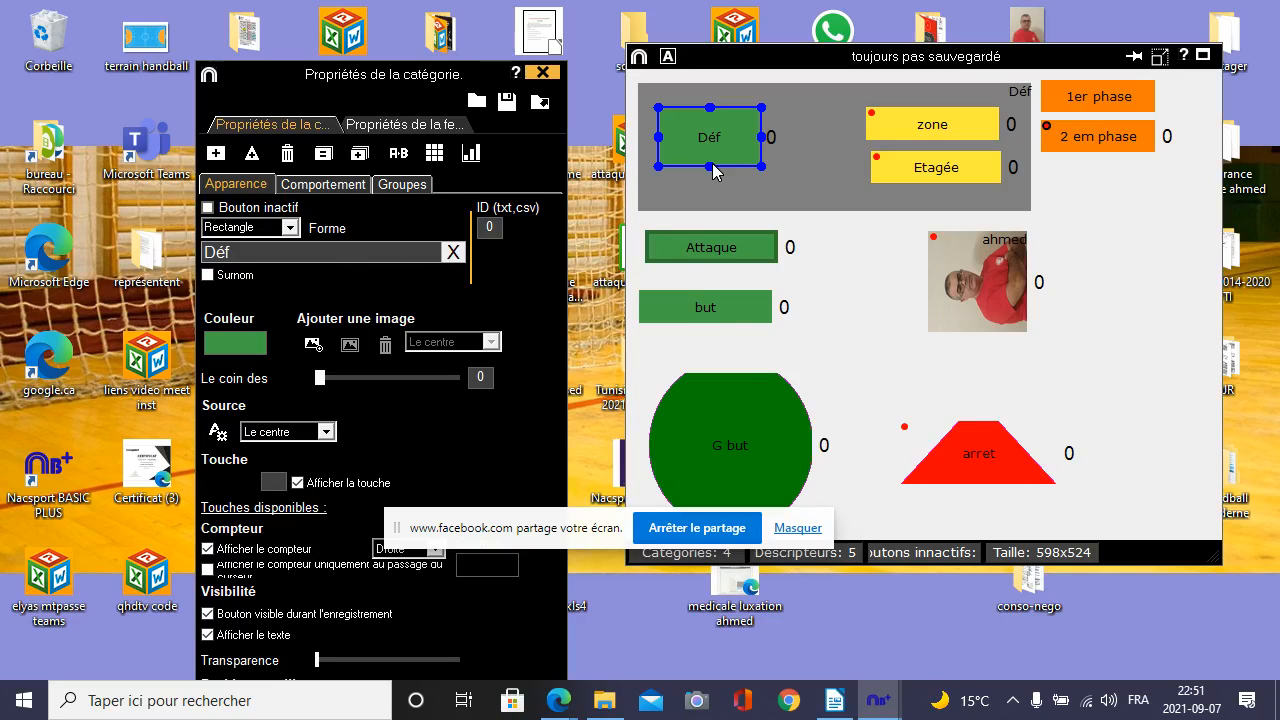
{"action": "left_click_drag", "start_coordinate": [710, 164], "coordinate": [710, 148]}
{"action": "left_click", "coordinate": [717, 172]}
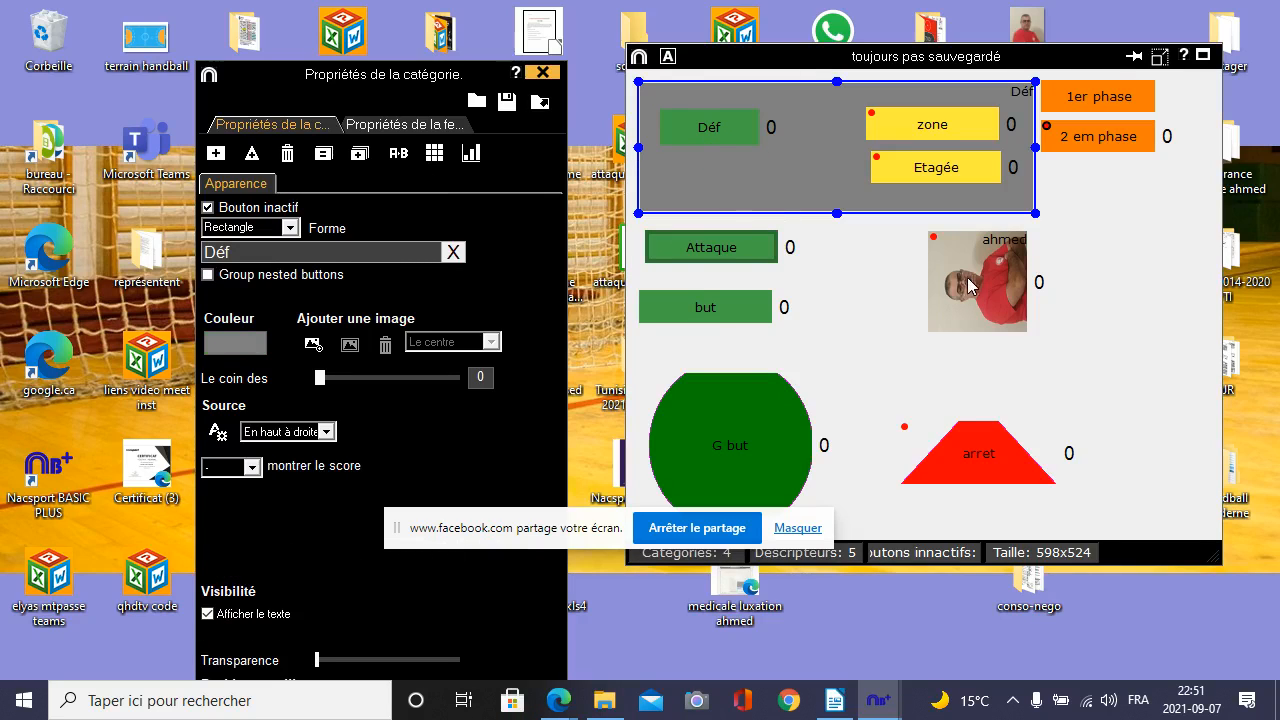
- Enable Mode manuel for the green Déf category and make it exclusive with Attaque
{"action": "left_click", "coordinate": [727, 133]}
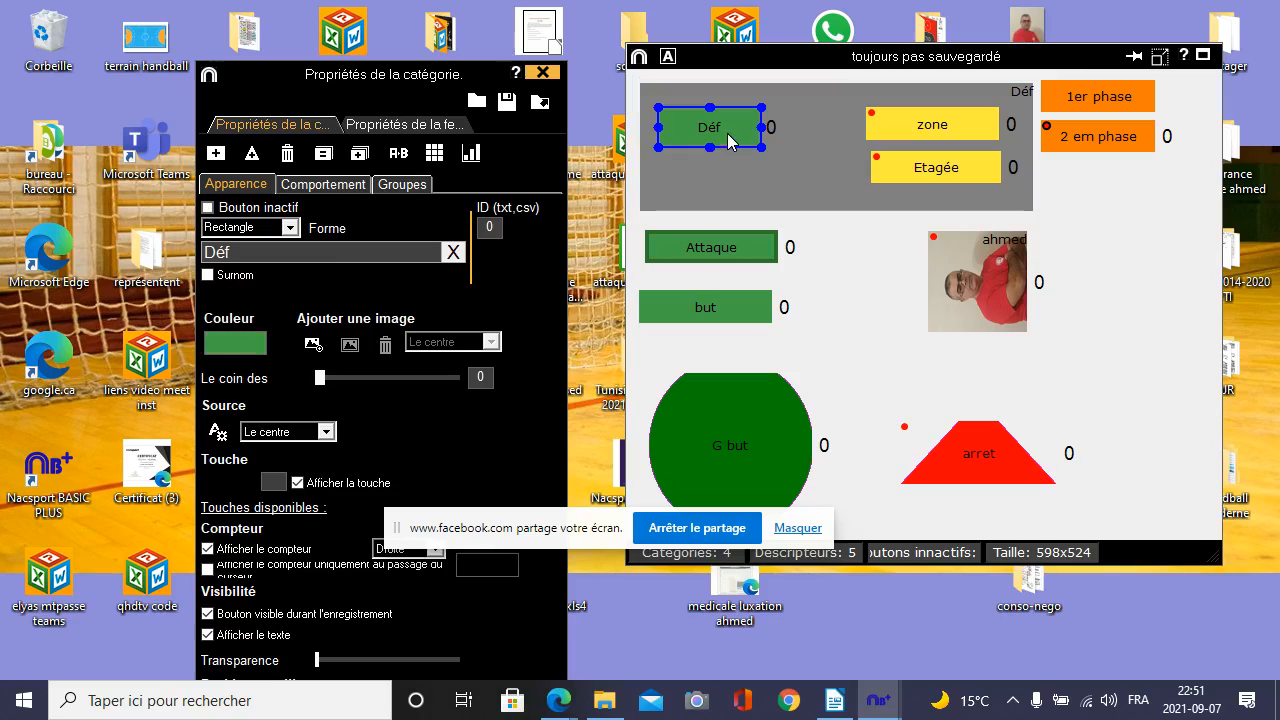
{"action": "left_click", "coordinate": [316, 187]}
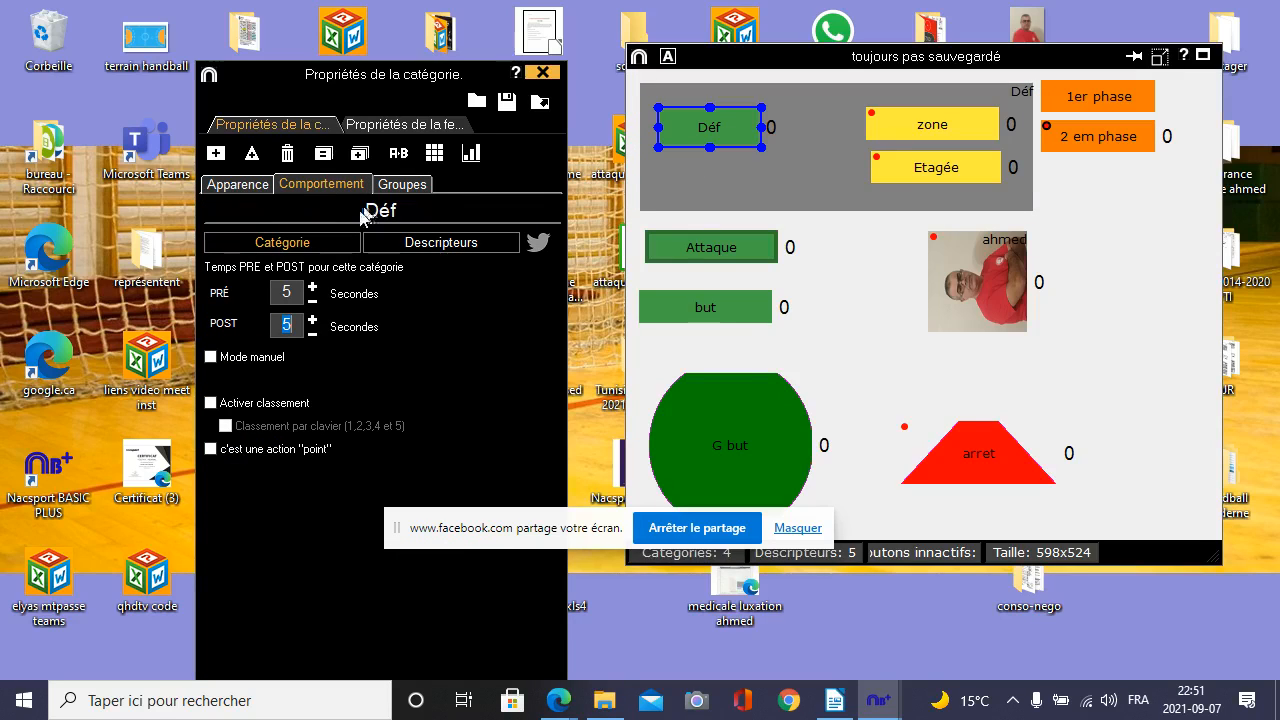
{"action": "left_click", "coordinate": [211, 357]}
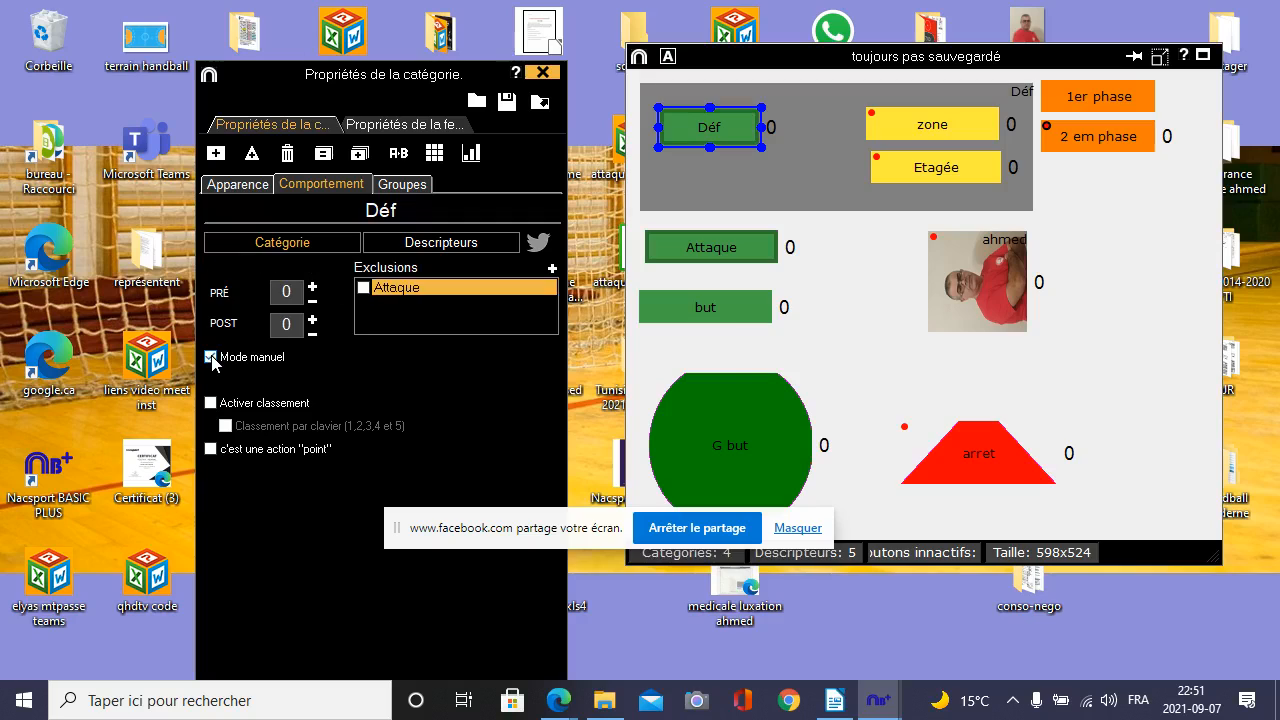
{"action": "left_click", "coordinate": [364, 288]}
- Enable Activer classement for the Déf category
{"action": "left_click", "coordinate": [1061, 383]}
{"action": "left_click", "coordinate": [461, 405]}
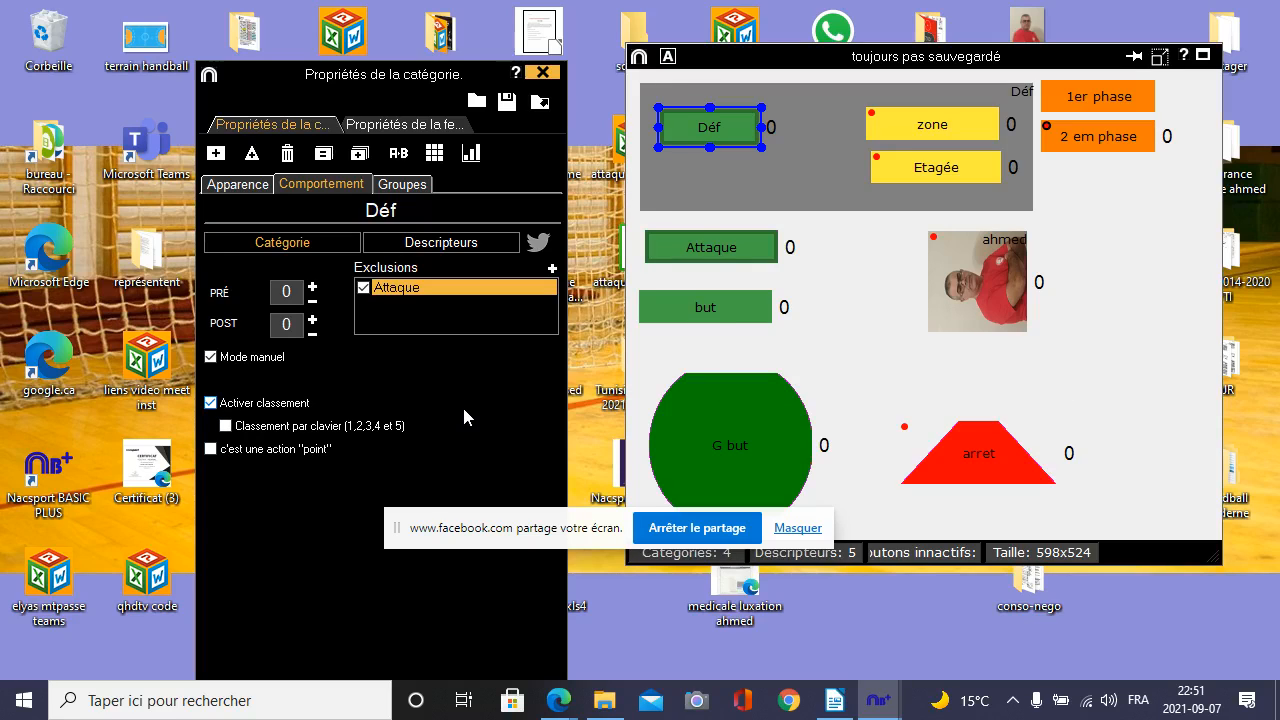
{"action": "left_click", "coordinate": [210, 403]}
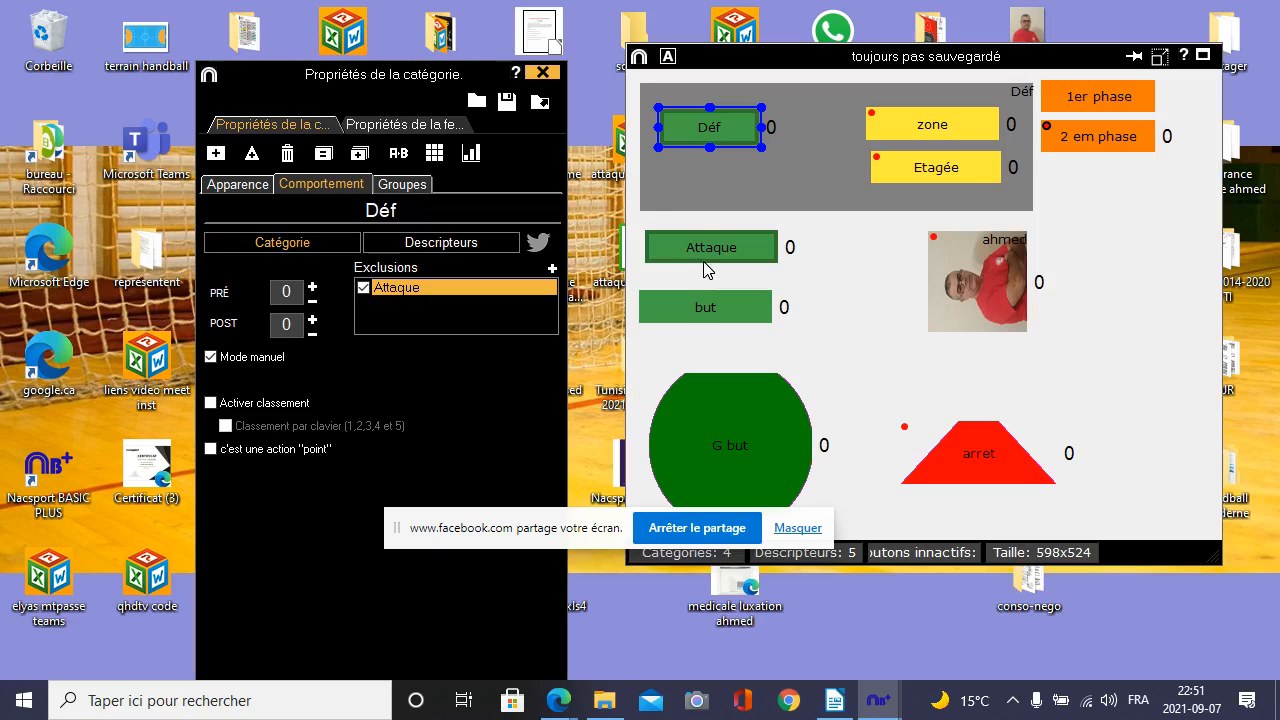
{"action": "left_click", "coordinate": [211, 404]}
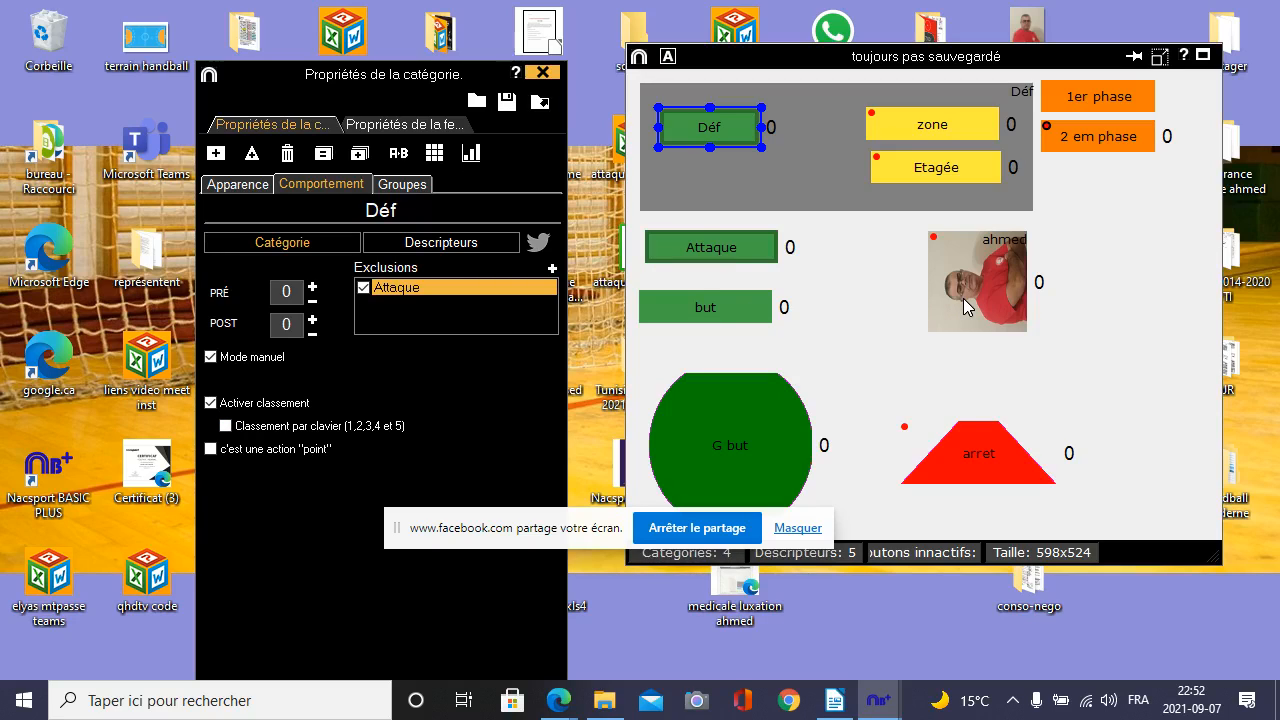
- Enable Activer classement for the but category
{"action": "left_click", "coordinate": [703, 310]}
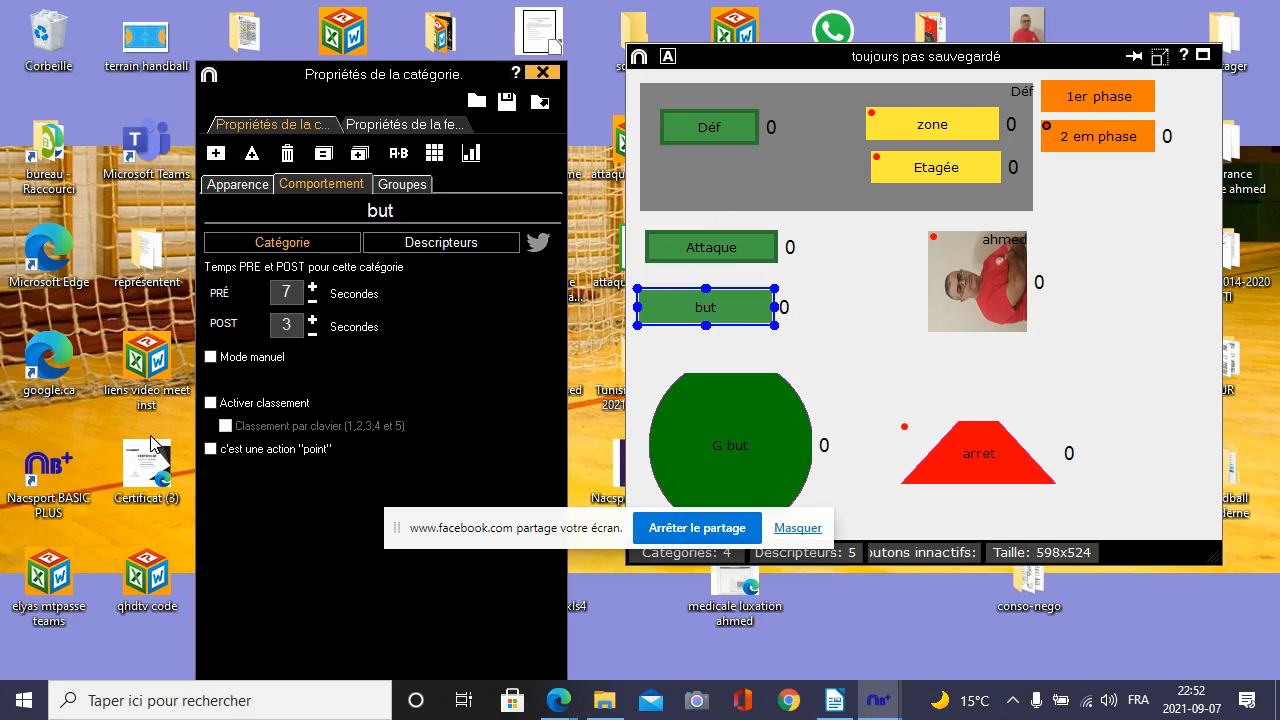
{"action": "left_click", "coordinate": [211, 403]}
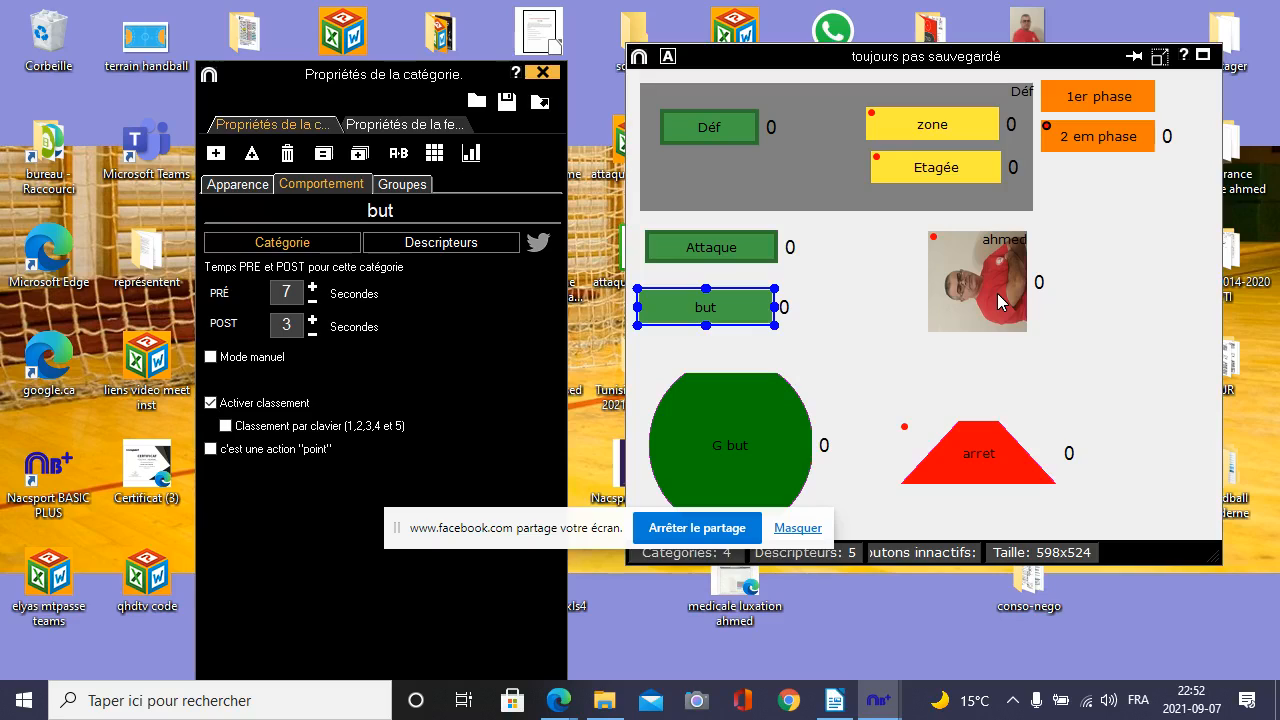
{"action": "left_click", "coordinate": [878, 325]}
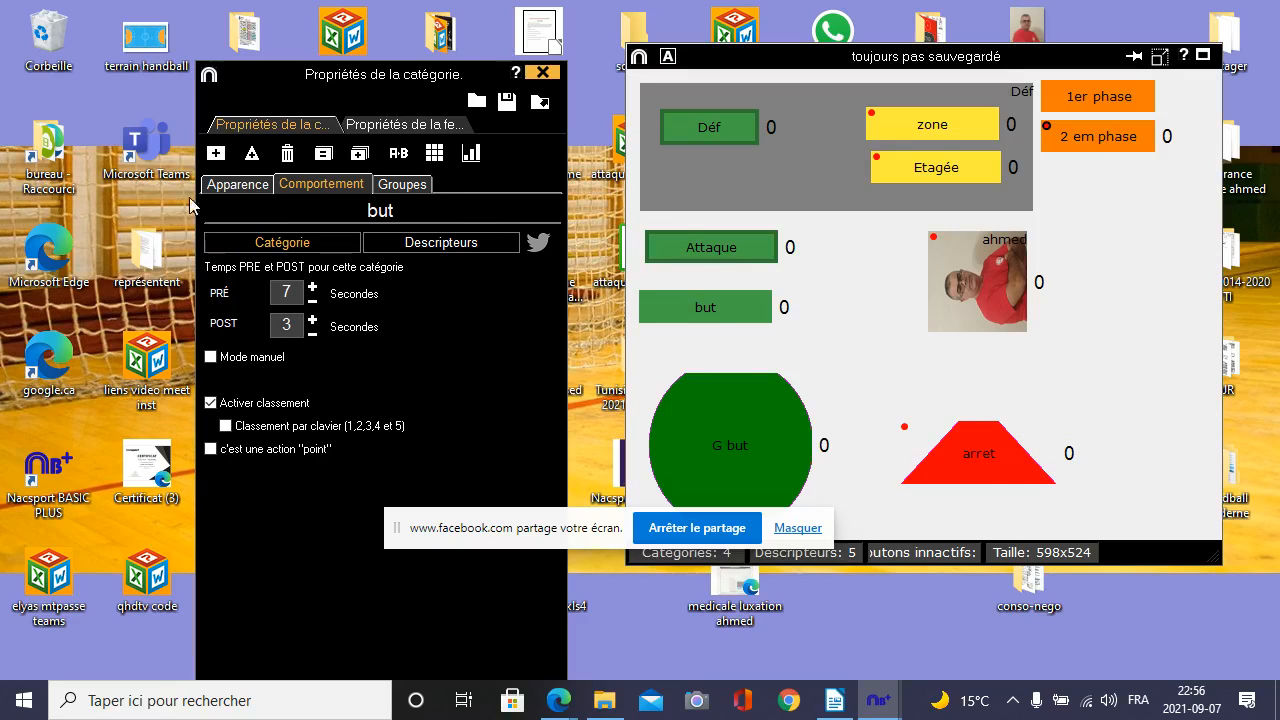
- Add another category and place it above and to the right of the arret button
{"action": "left_click", "coordinate": [230, 189]}
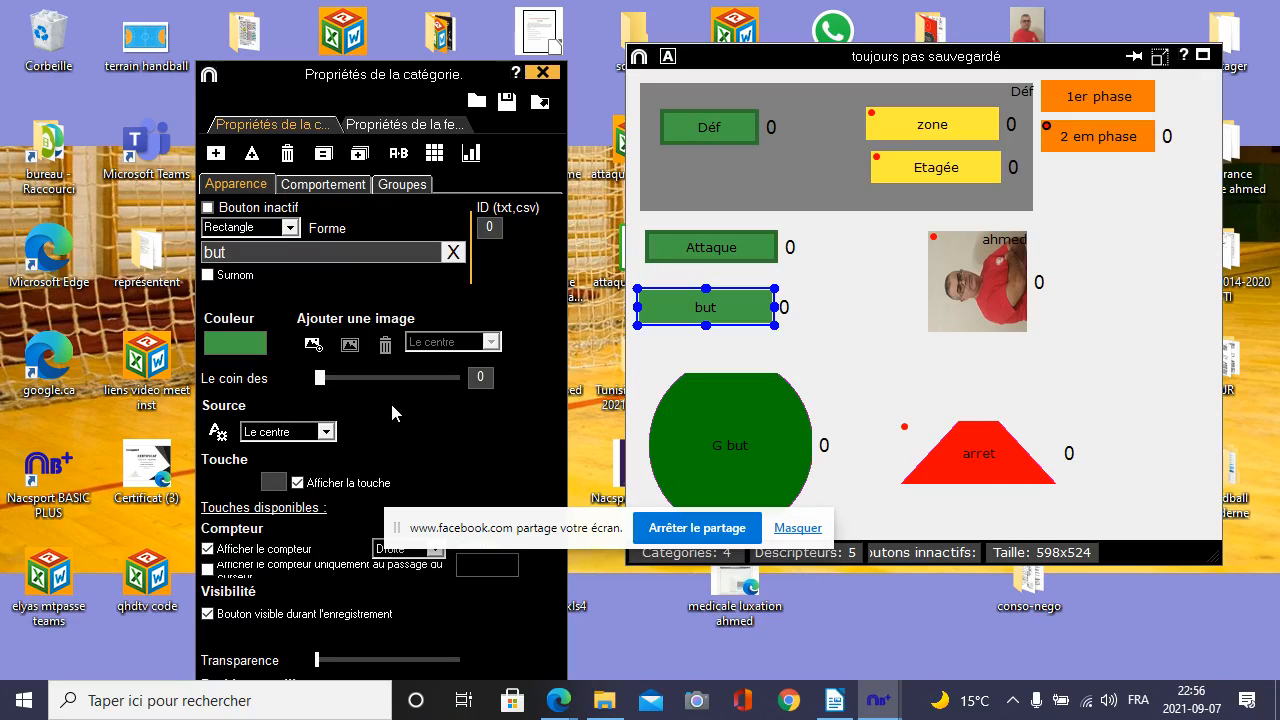
{"action": "left_click", "coordinate": [985, 372]}
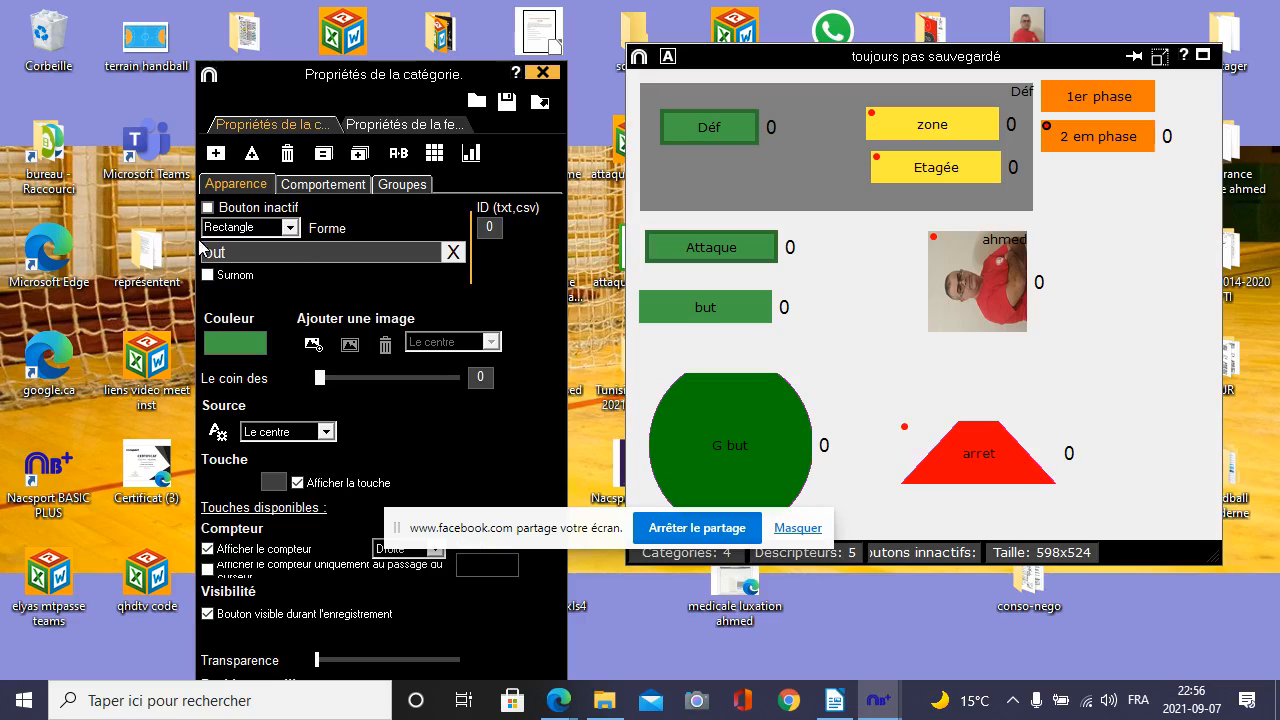
{"action": "left_click", "coordinate": [216, 154]}
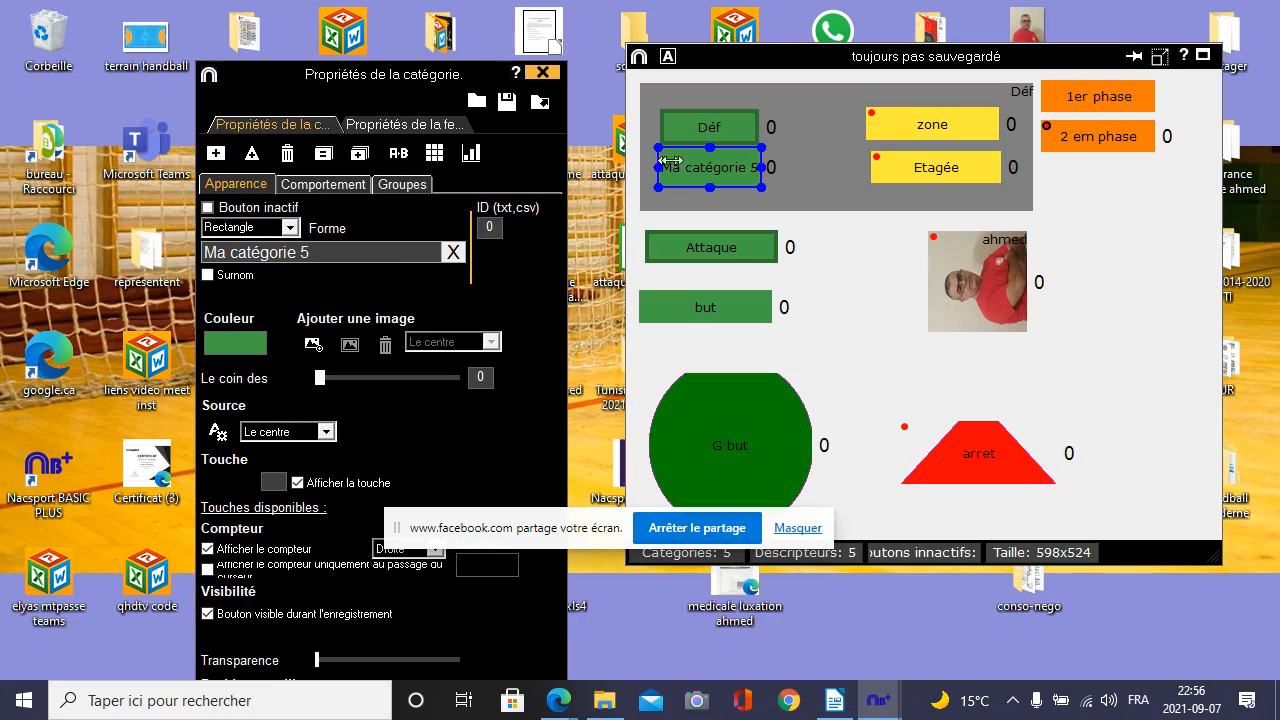
{"action": "left_click_drag", "start_coordinate": [750, 180], "coordinate": [1147, 403]}
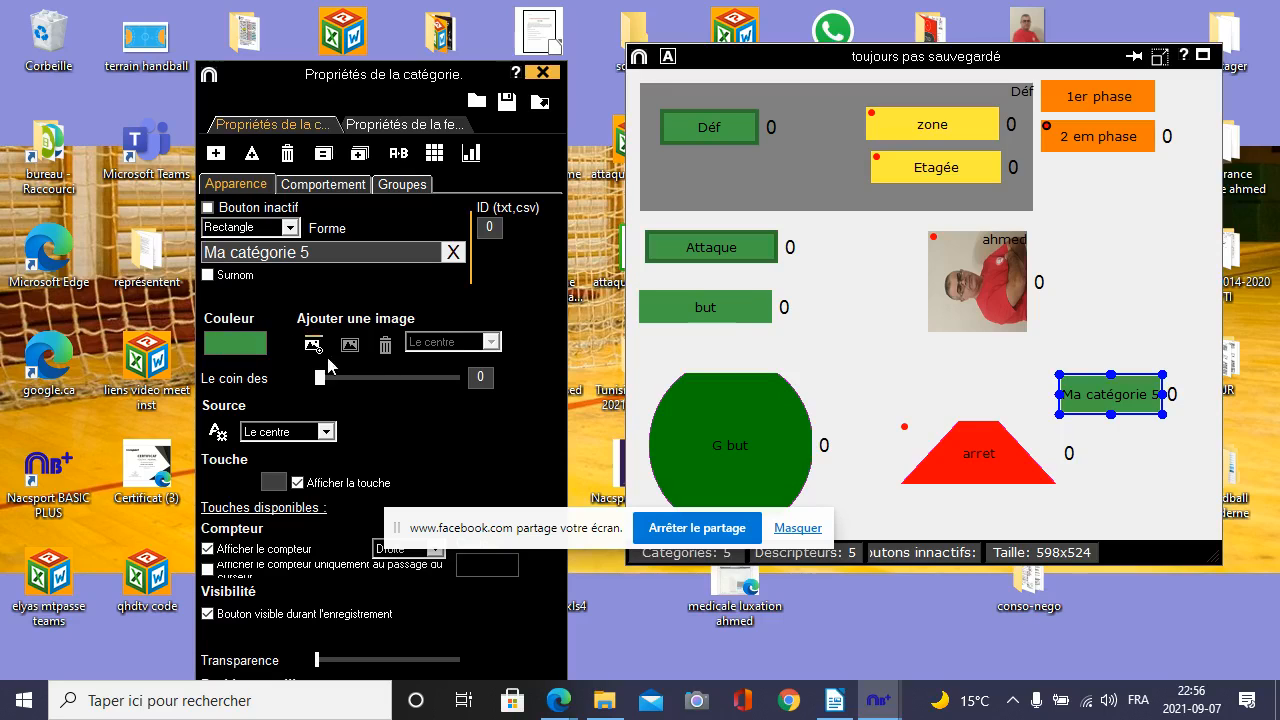
- Add the player's face photo from their desktop stat folder to the new category and fit it with Agrandir l'image
{"action": "left_click", "coordinate": [313, 346]}
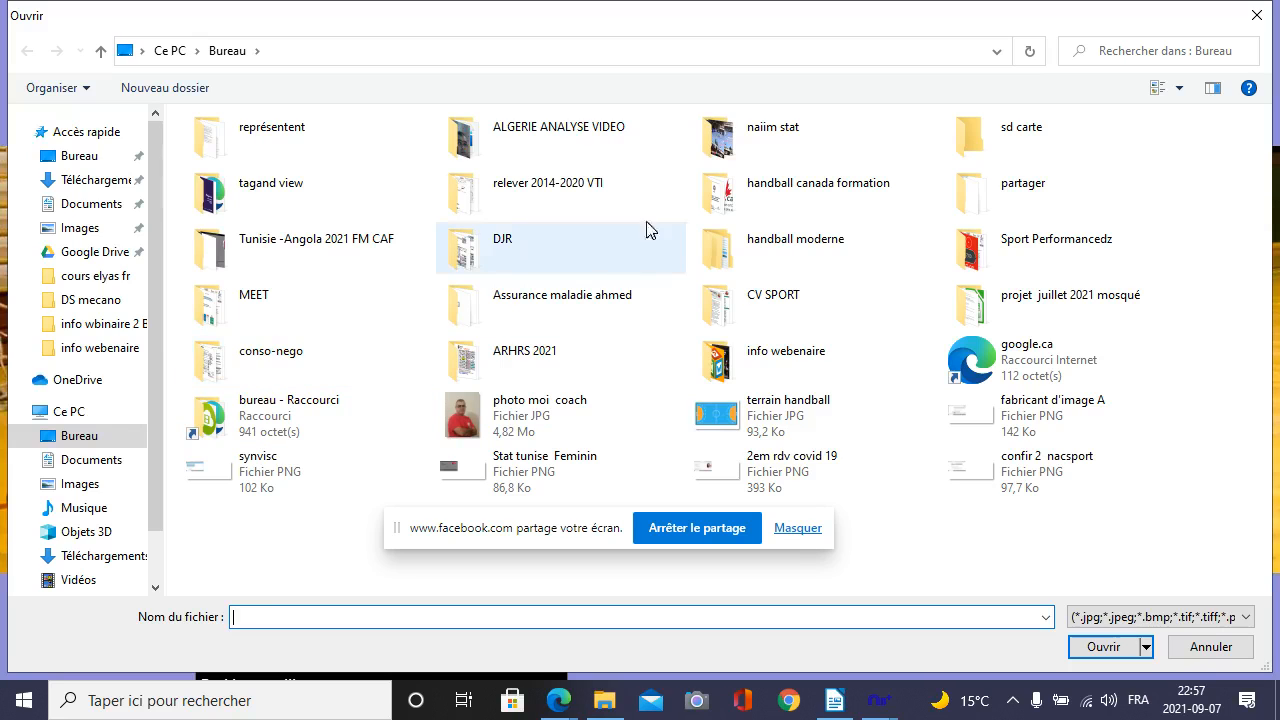
{"action": "double_click", "coordinate": [799, 137]}
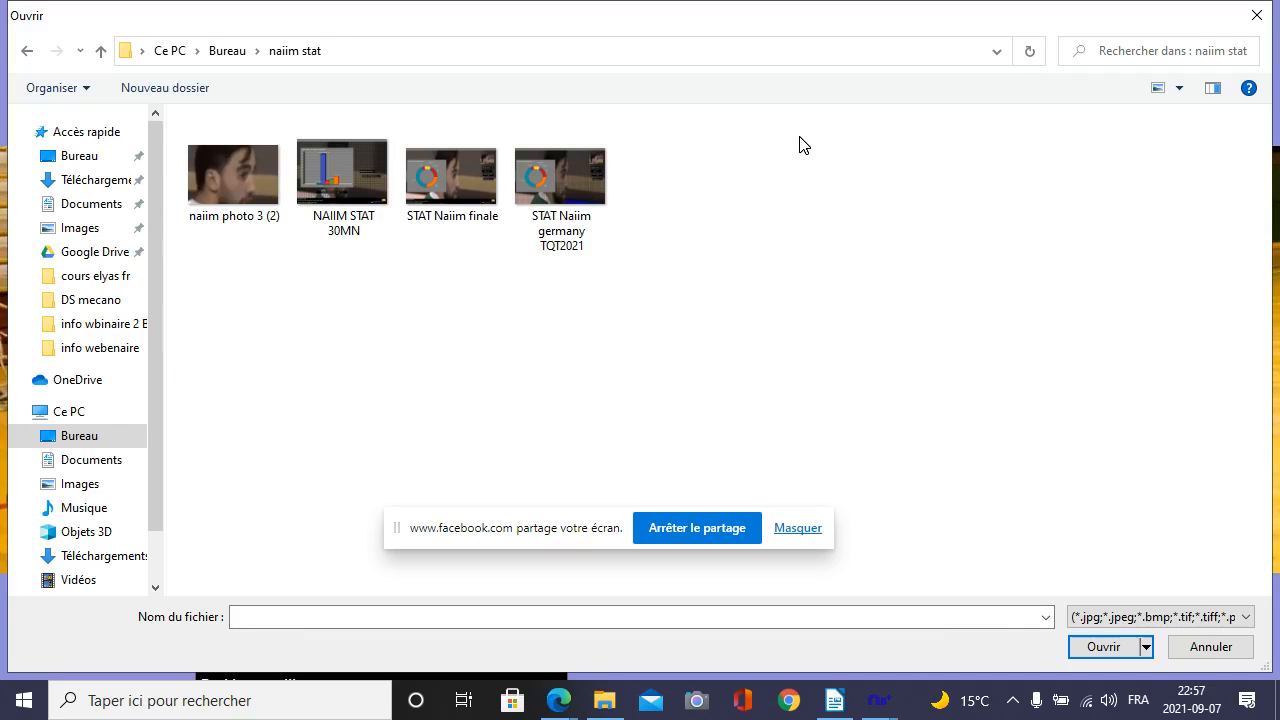
{"action": "left_click", "coordinate": [233, 181]}
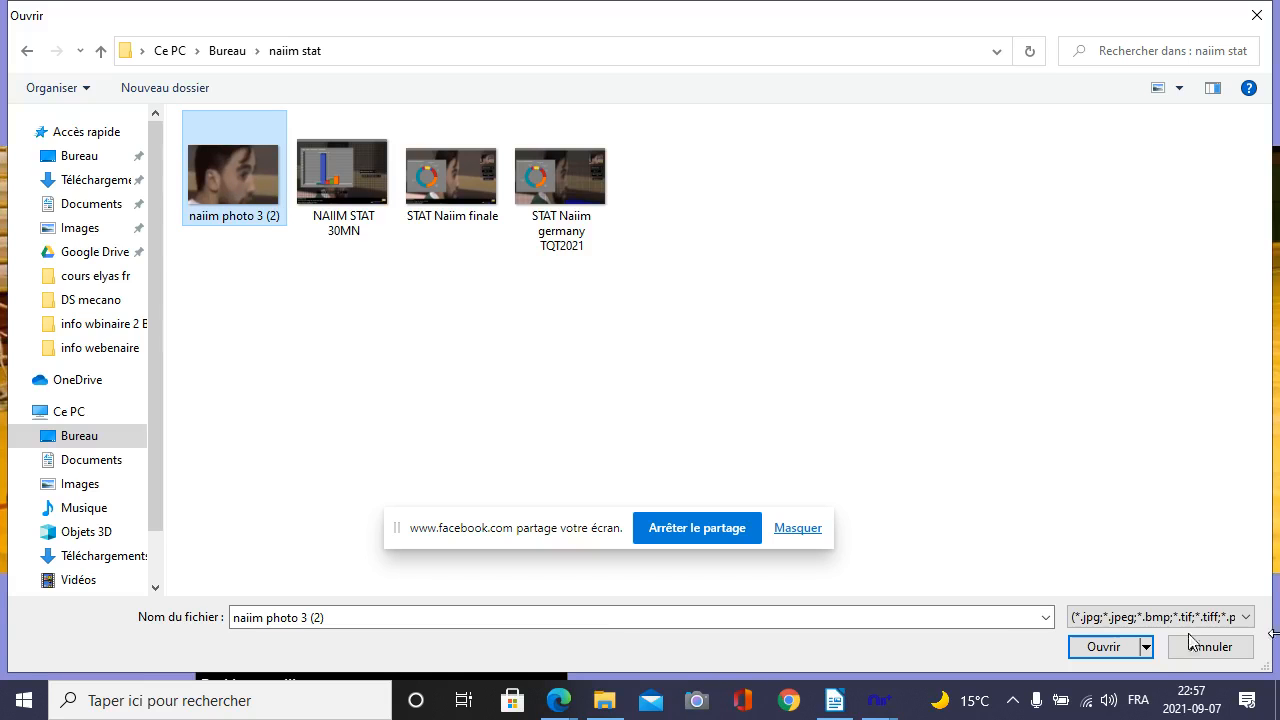
{"action": "left_click", "coordinate": [1105, 648]}
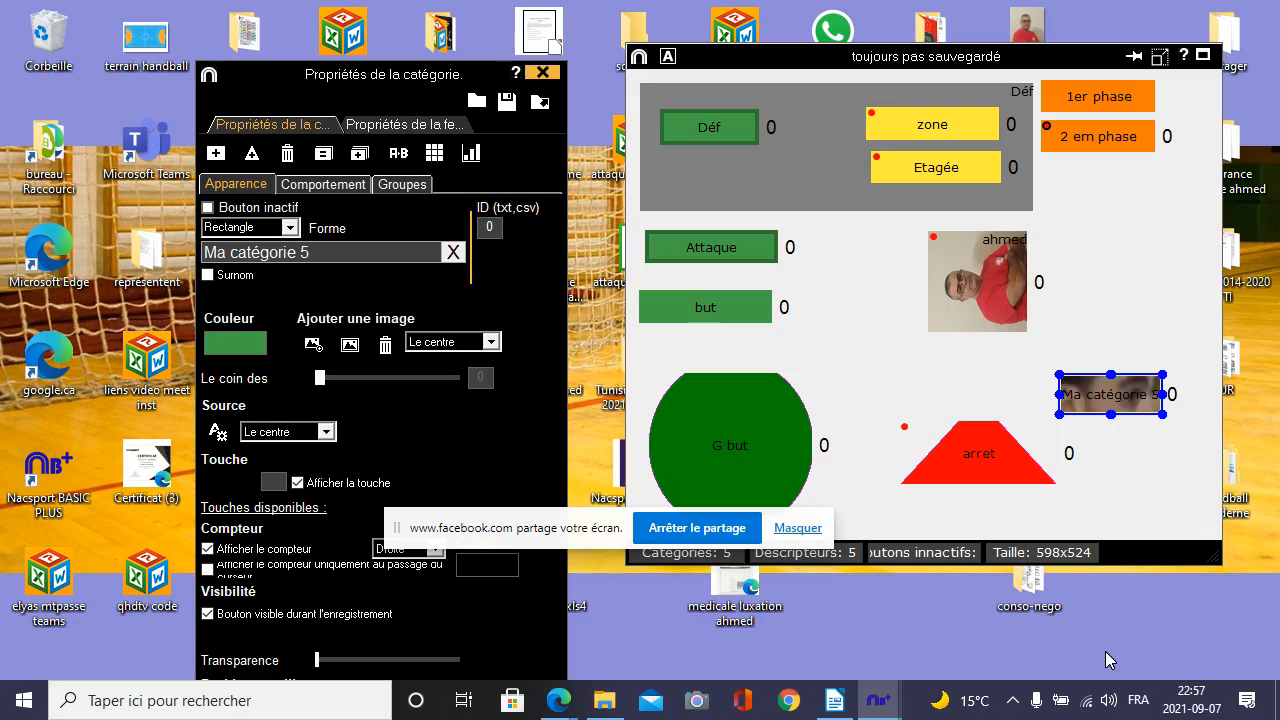
{"action": "left_click", "coordinate": [349, 345]}
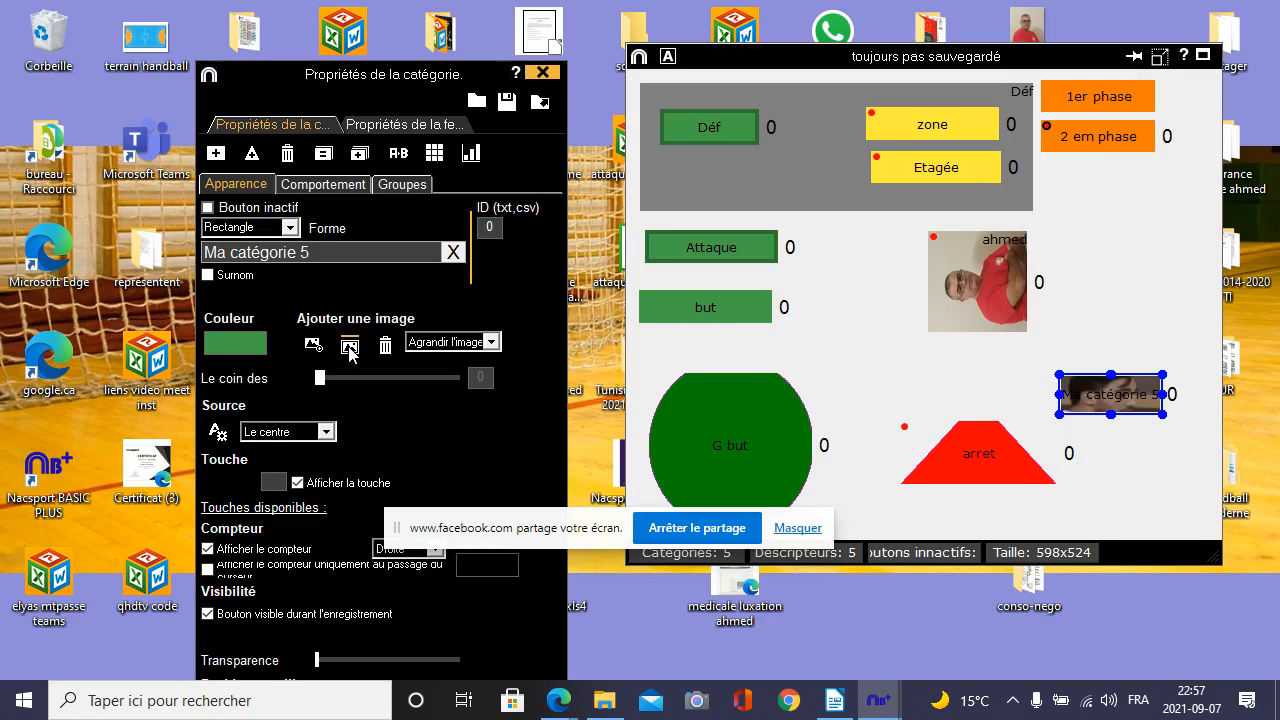
- Rename the new photo category with the player's first name
{"action": "triple_click", "coordinate": [325, 254]}
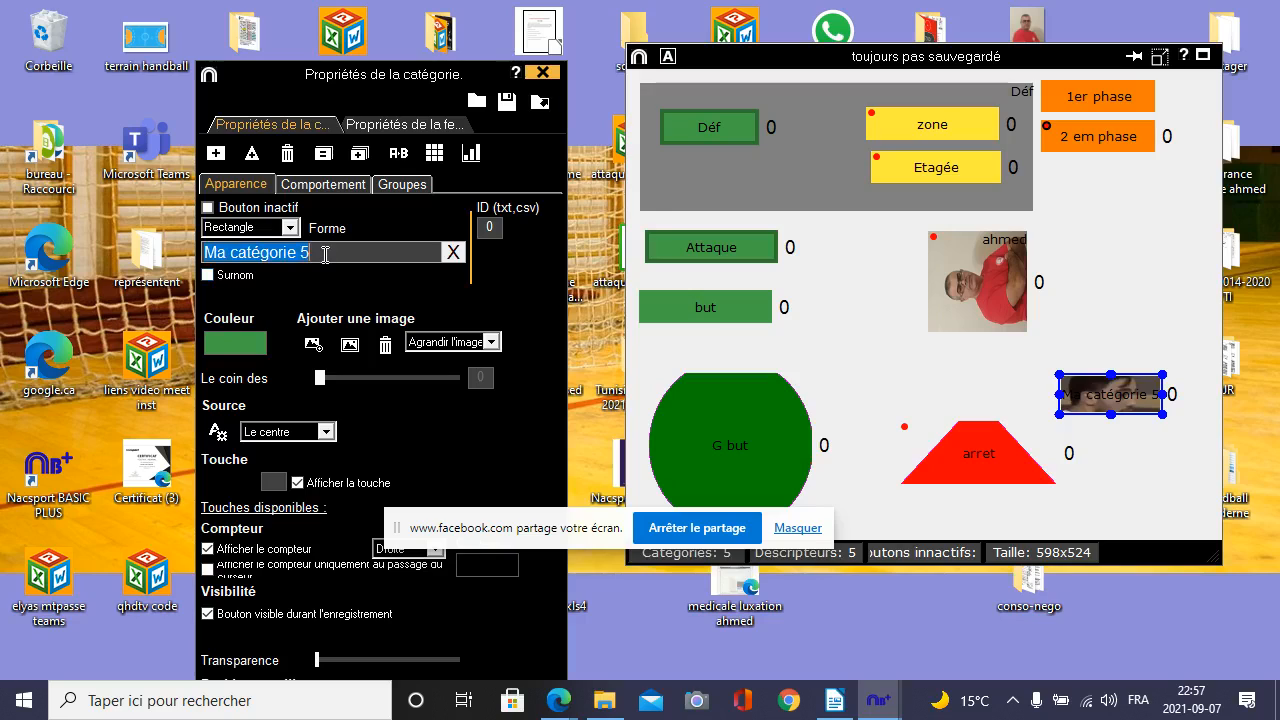
{"action": "key", "text": "BackSpace"}
{"action": "type", "text": "nm"}
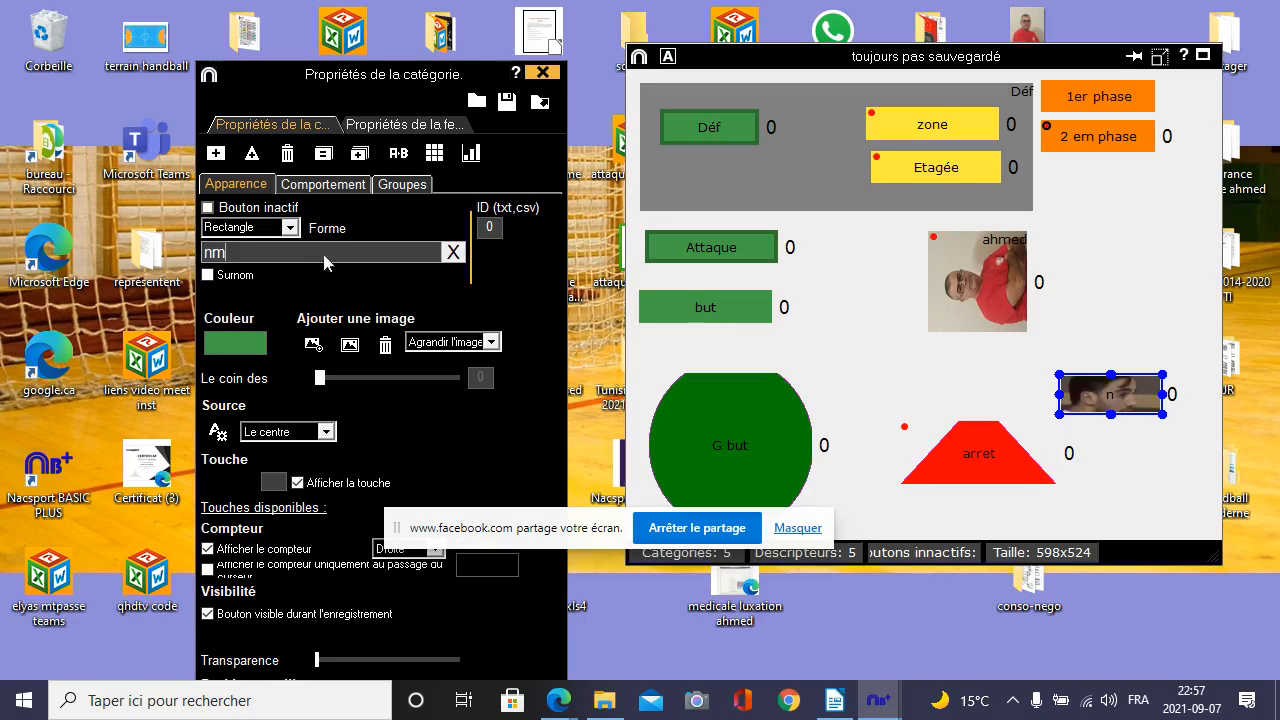
{"action": "type", "text": "N"}
{"action": "key", "text": "BackSpace"}
{"action": "key", "text": "BackSpace"}
{"action": "type", "text": "Naiim"}
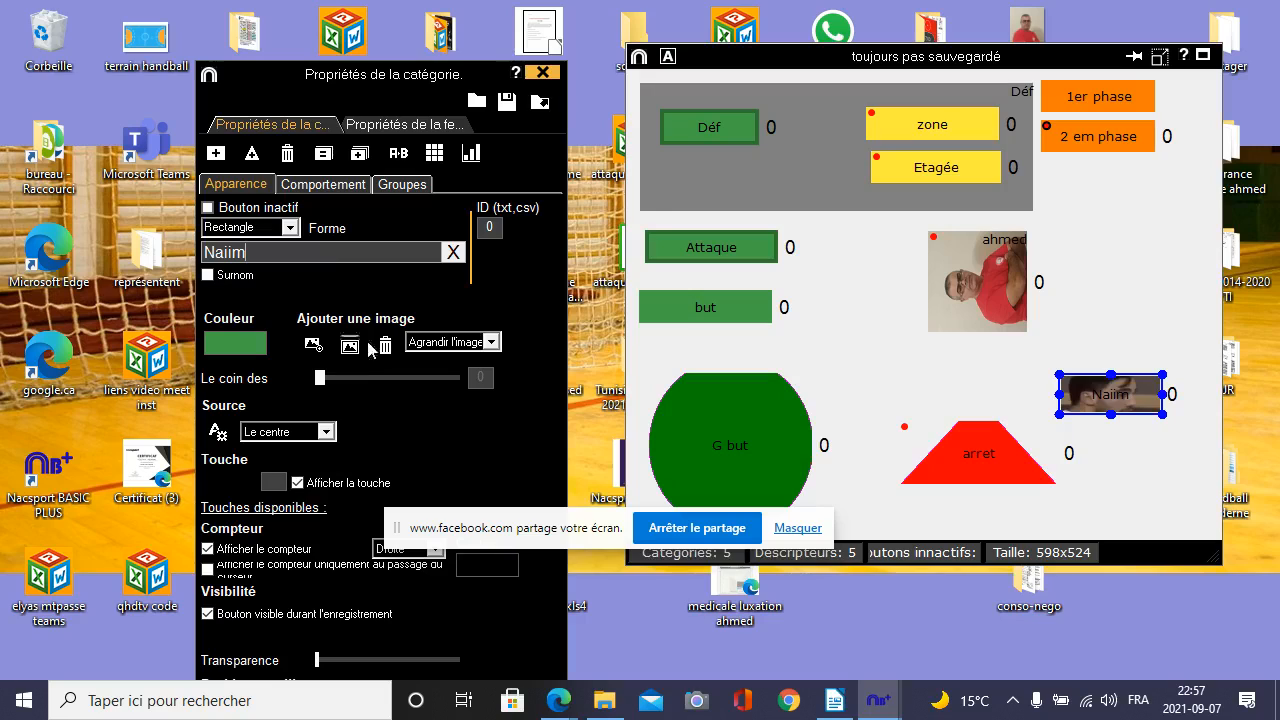
- Set the new photo button's text position to En haut à droite and change the button from a category to a descriptor
{"action": "left_click", "coordinate": [323, 434]}
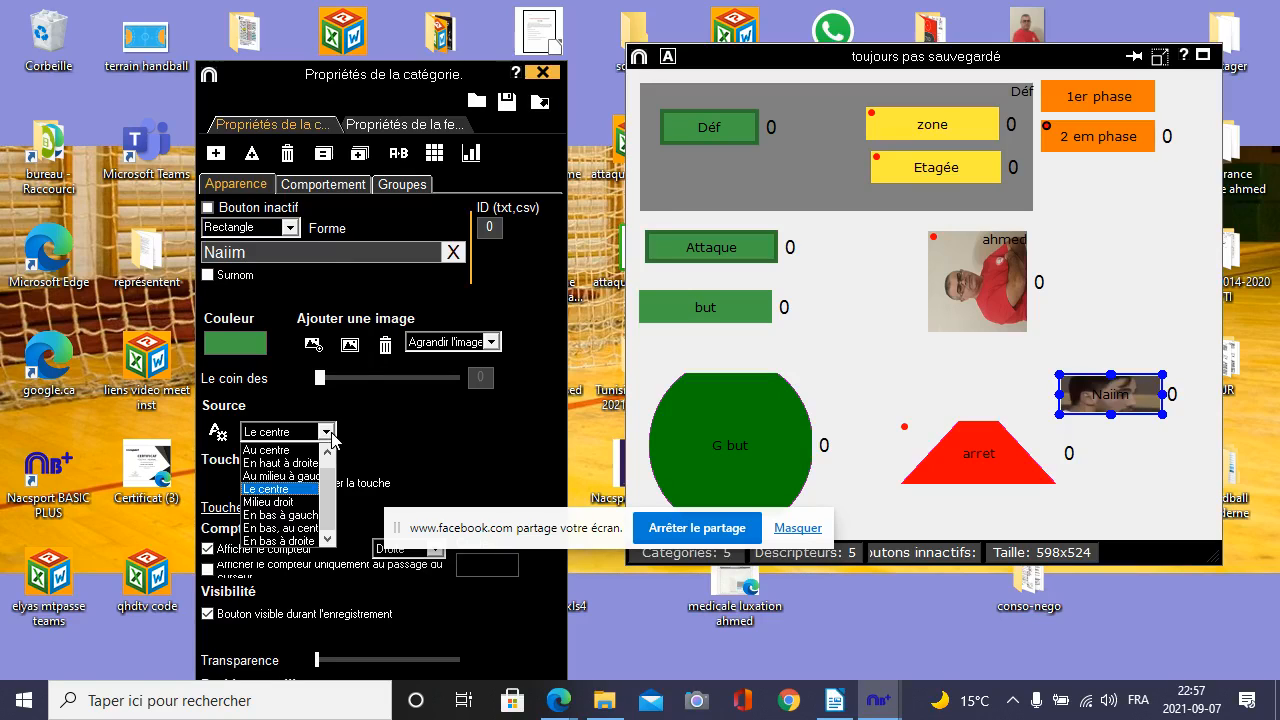
{"action": "left_click", "coordinate": [266, 462]}
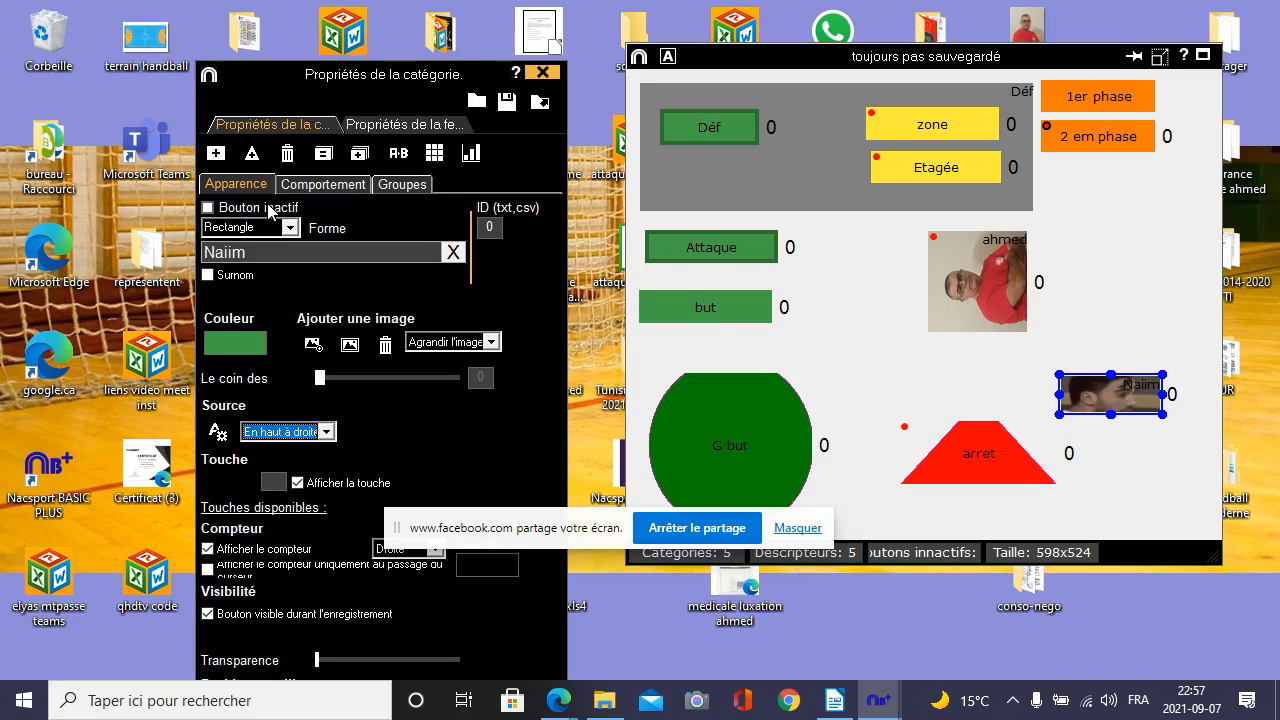
{"action": "left_click", "coordinate": [302, 185]}
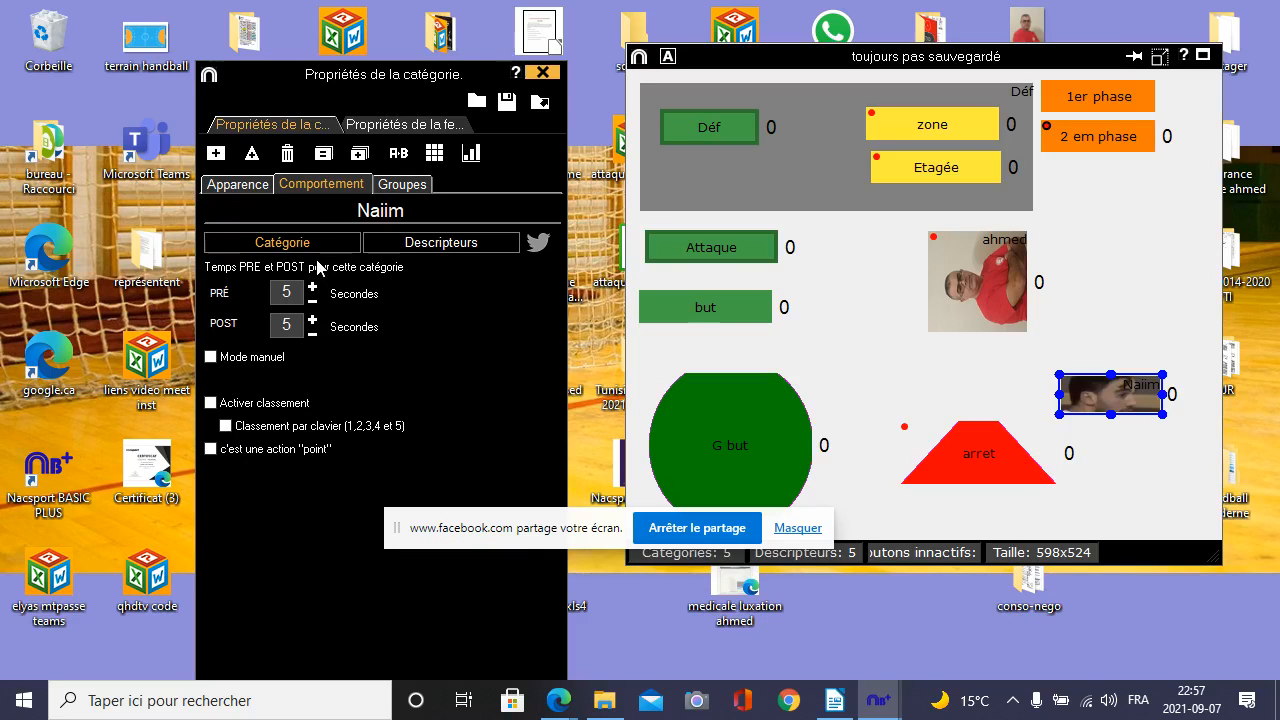
{"action": "left_click", "coordinate": [440, 243]}
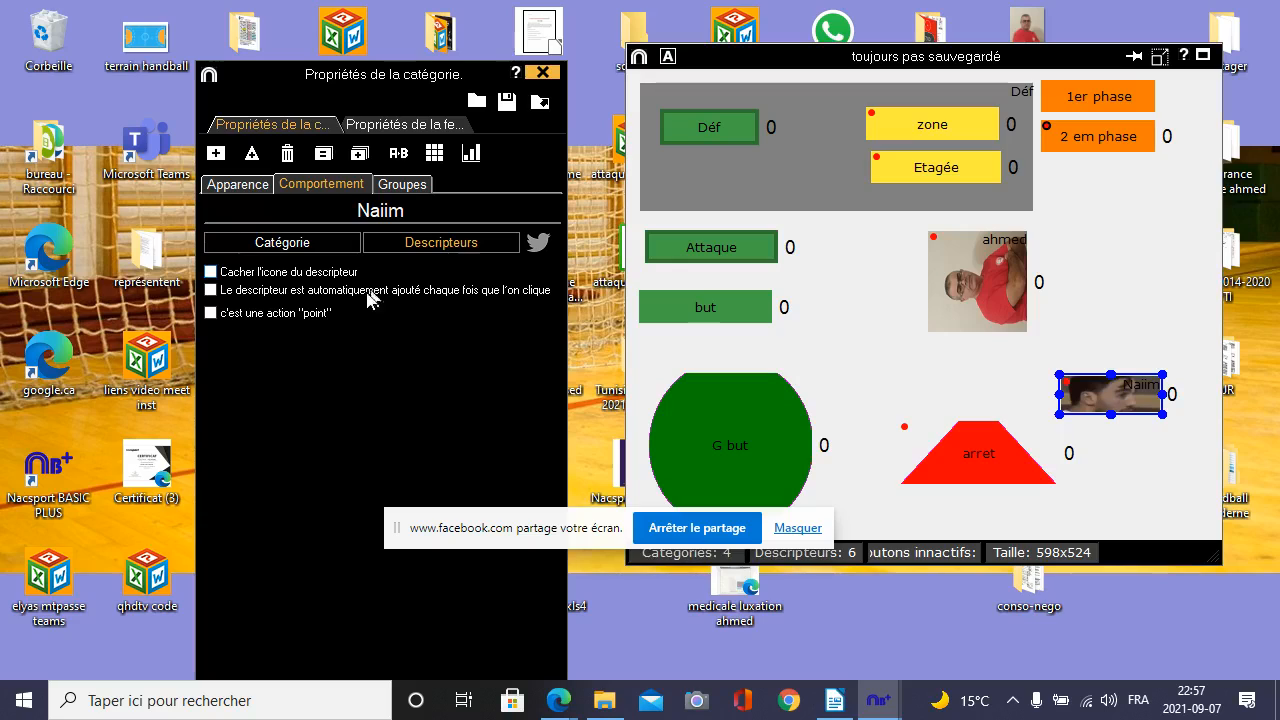
- Move the new player photo descriptor beside the other player's photo and enlarge it to a similar height
{"action": "left_click_drag", "start_coordinate": [1122, 410], "coordinate": [1113, 294]}
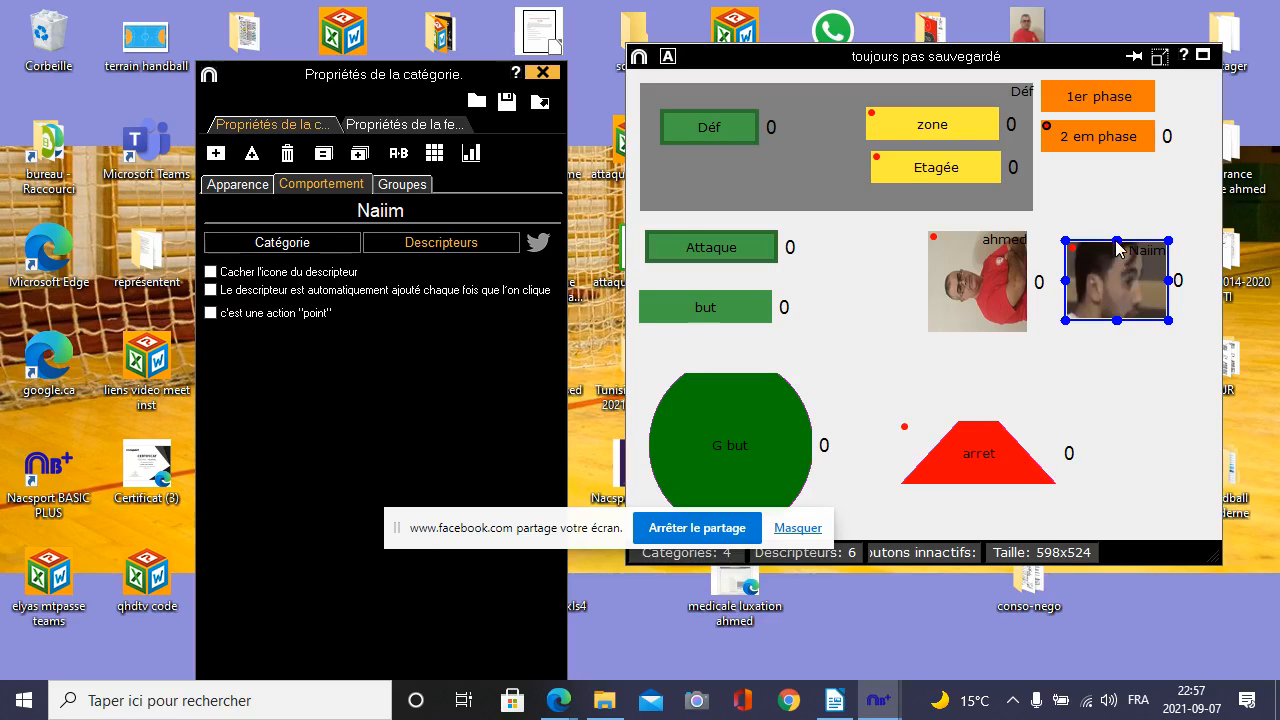
{"action": "left_click_drag", "start_coordinate": [1117, 237], "coordinate": [1114, 229]}
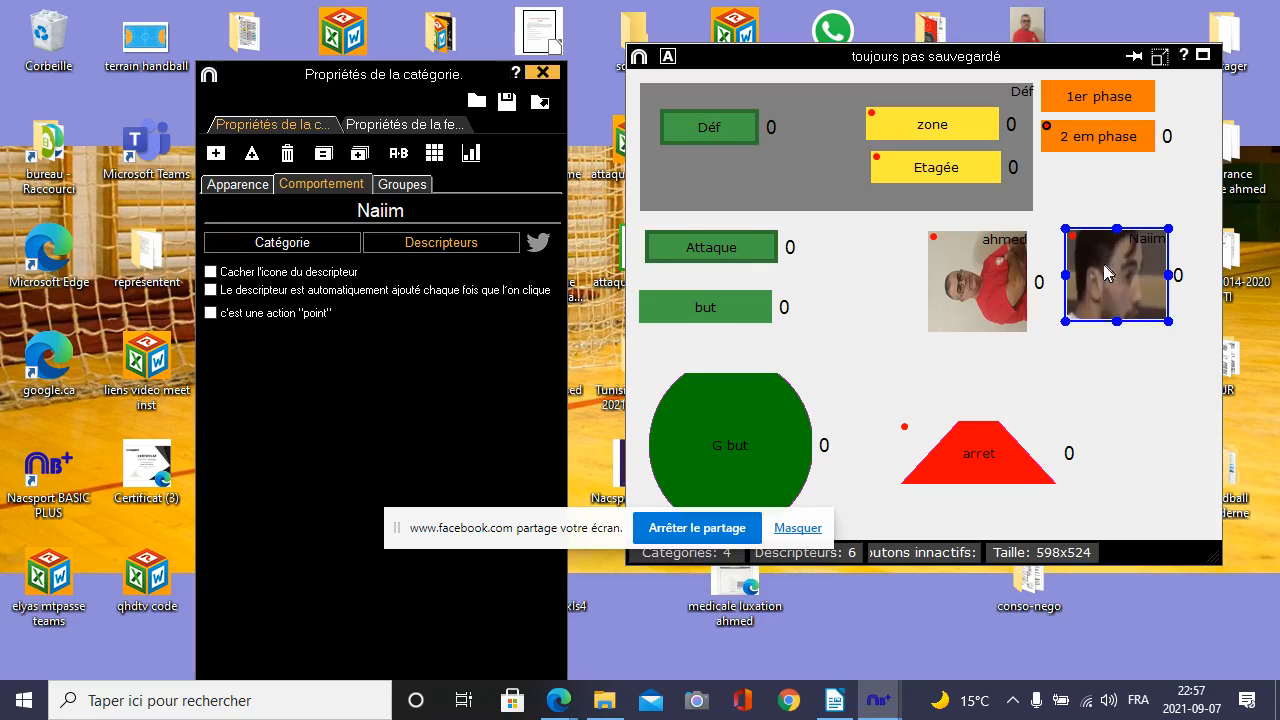
{"action": "left_click_drag", "start_coordinate": [1108, 265], "coordinate": [1105, 272]}
{"action": "left_click", "coordinate": [1098, 400]}
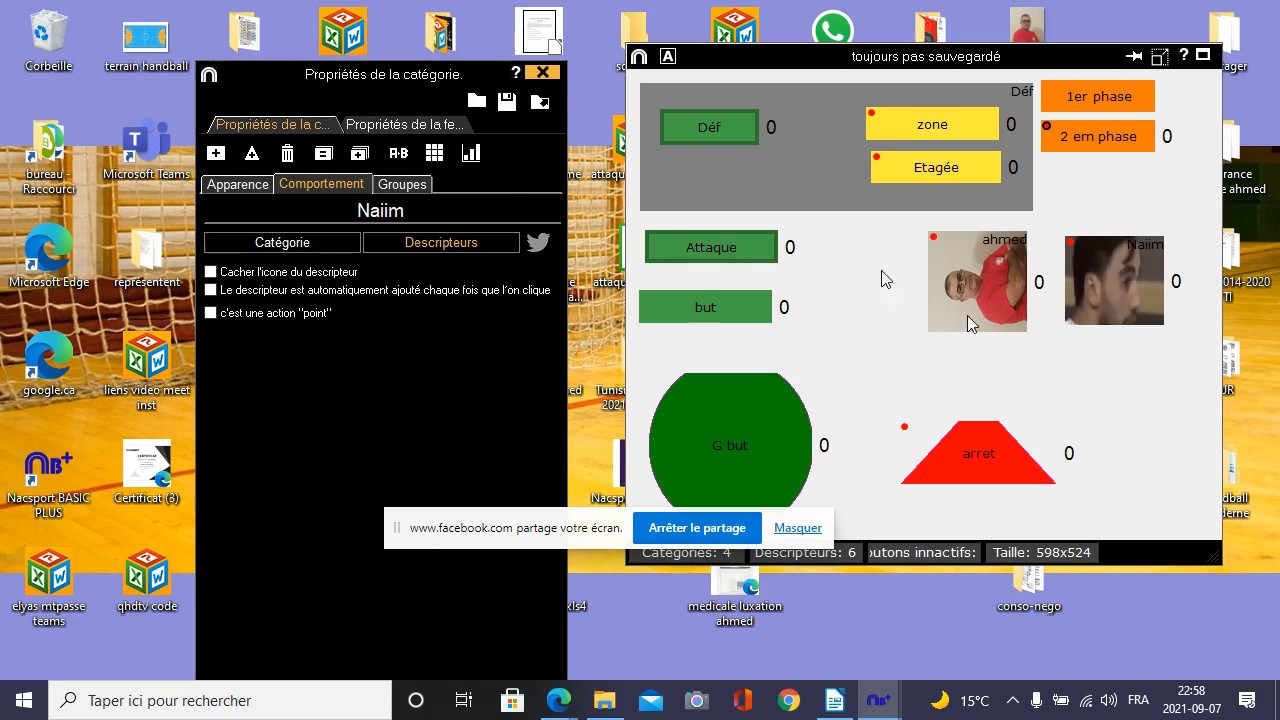
{"action": "mouse_move", "coordinate": [832, 703]}
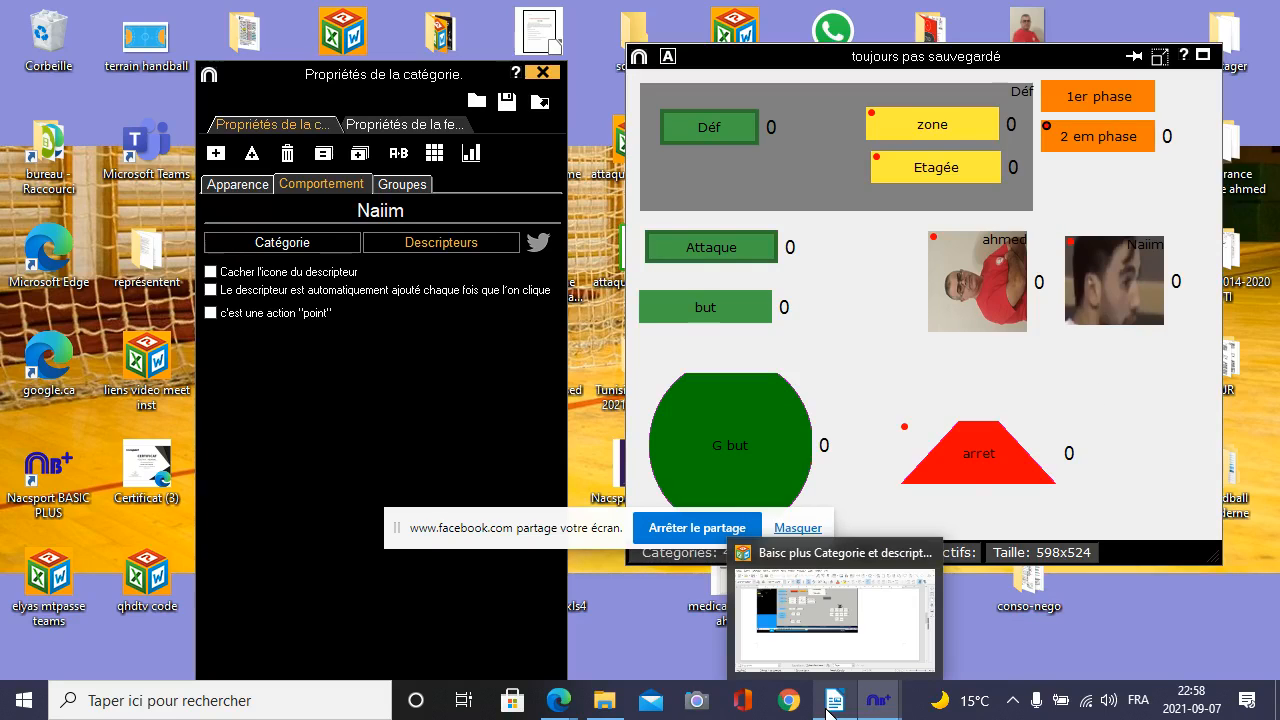
{"action": "left_click", "coordinate": [830, 612]}
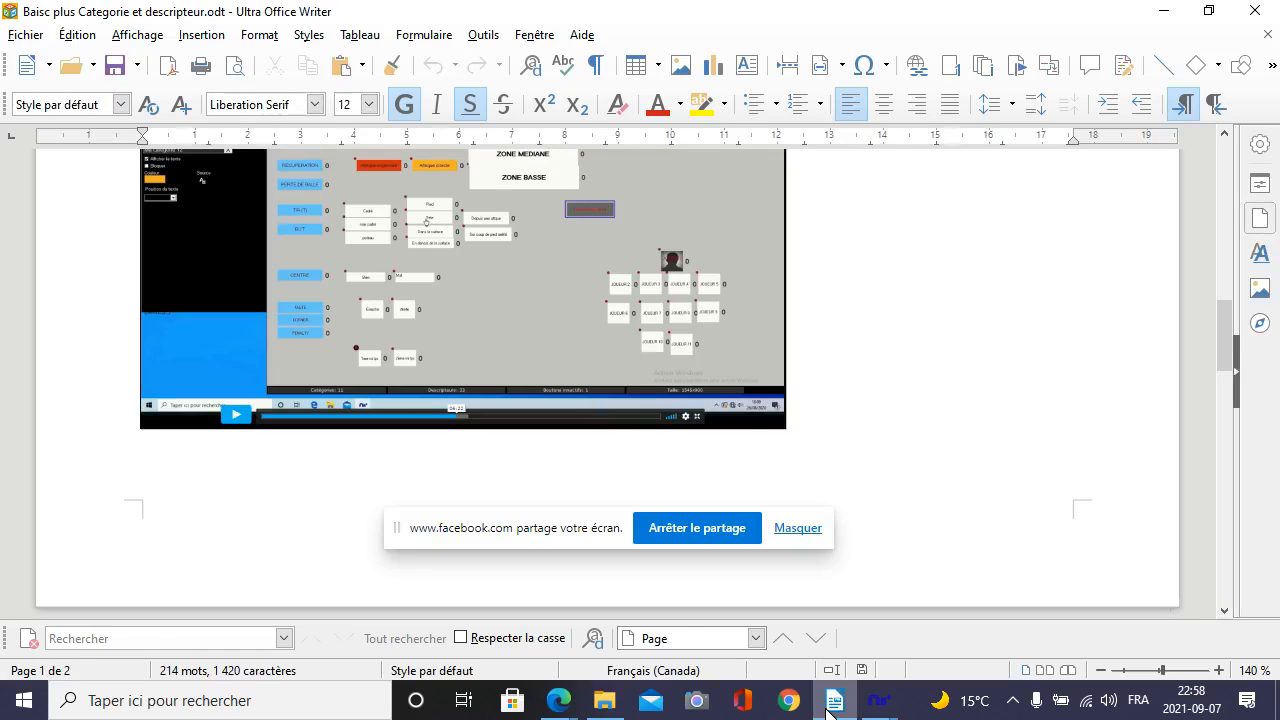
{"action": "left_click", "coordinate": [1161, 11]}
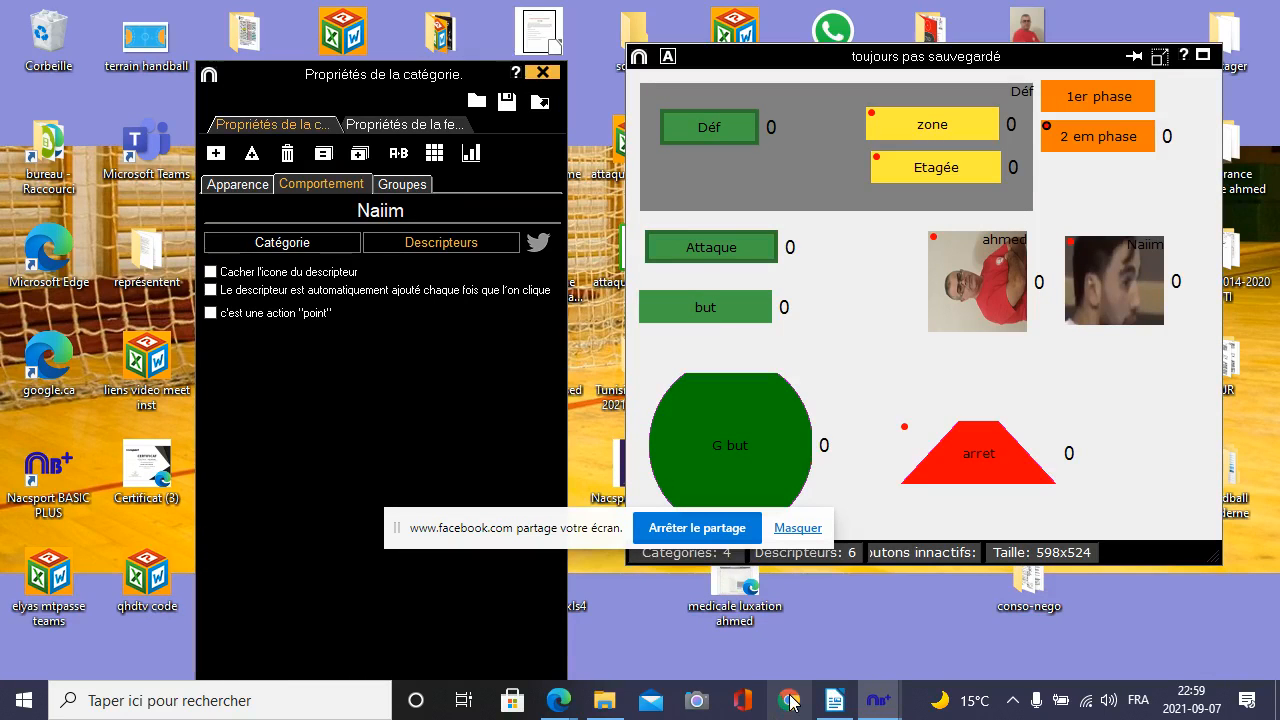
- Switch to Edge and load the bookmarked Nacsport website in a new tab of the maximized browser window
{"action": "mouse_move", "coordinate": [558, 700]}
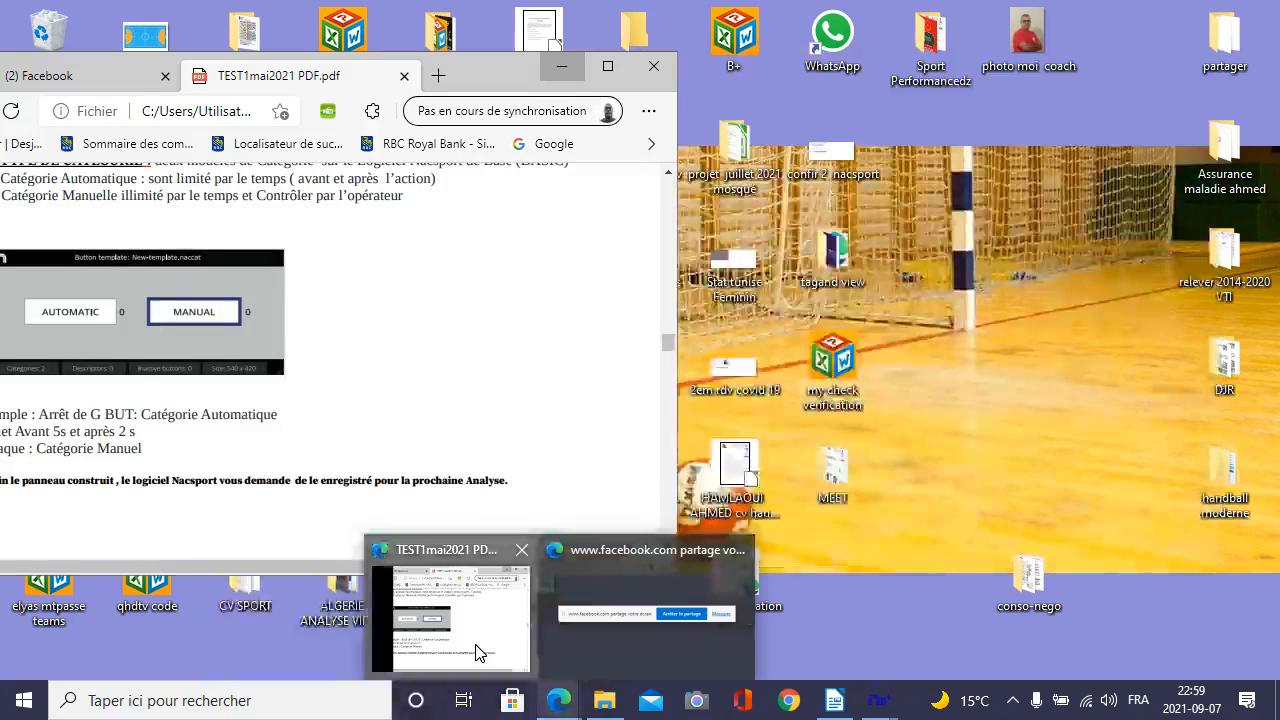
{"action": "left_click", "coordinate": [485, 650]}
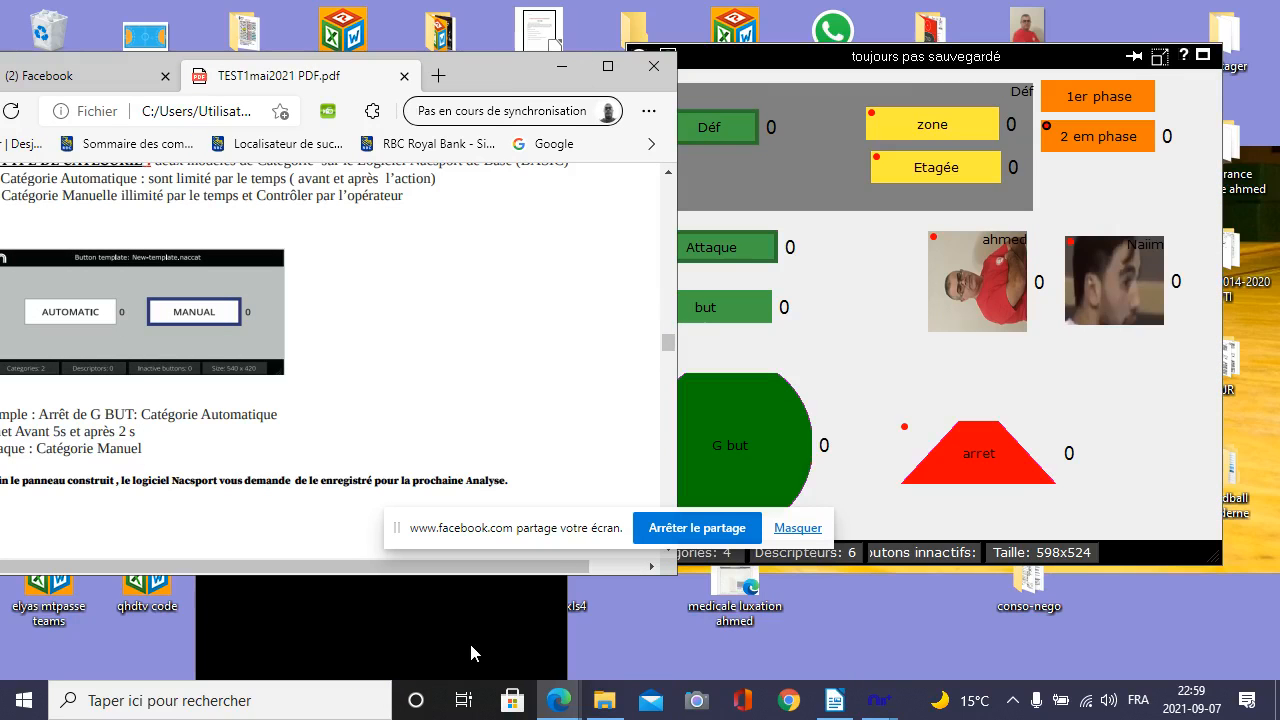
{"action": "mouse_move", "coordinate": [560, 703]}
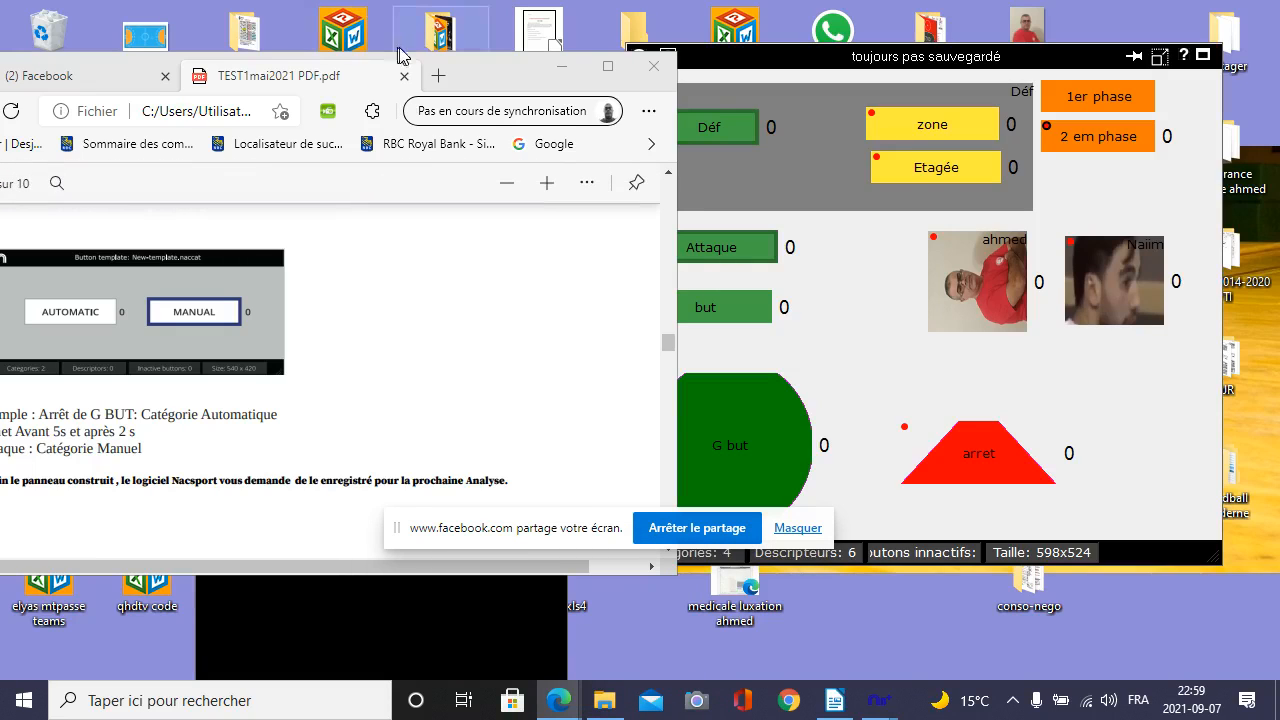
{"action": "left_click", "coordinate": [437, 78]}
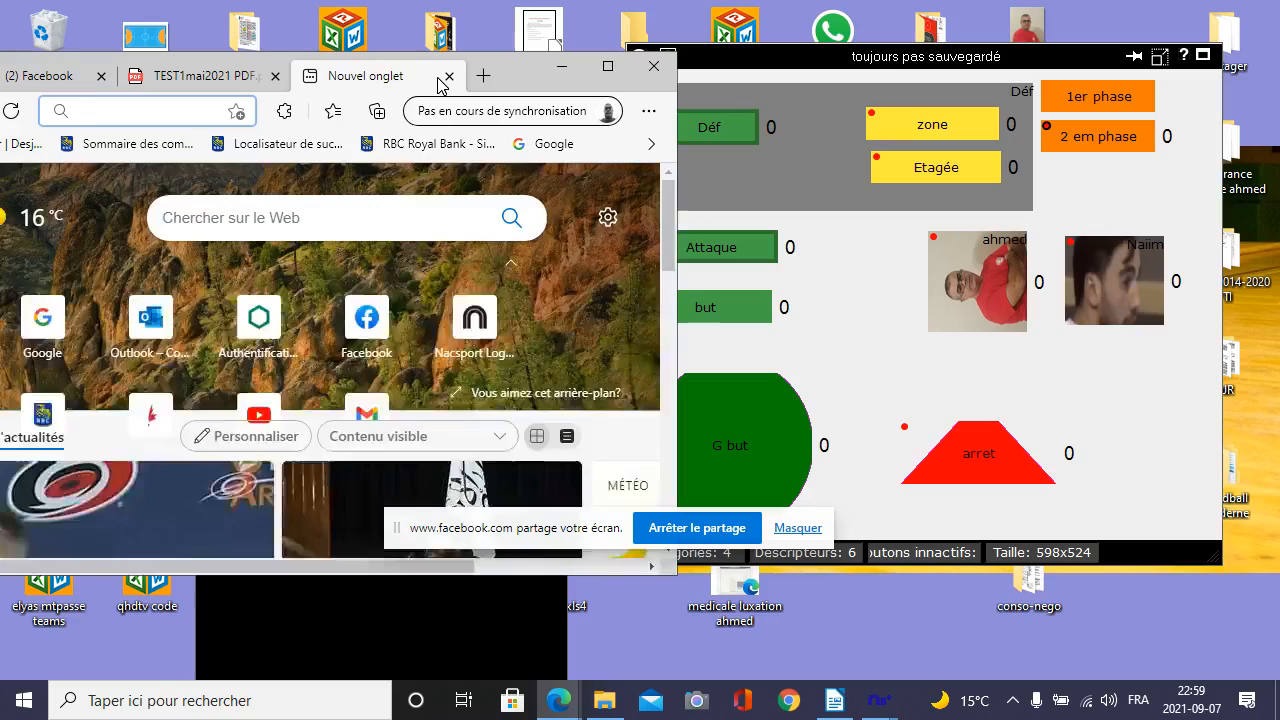
{"action": "left_click", "coordinate": [607, 67]}
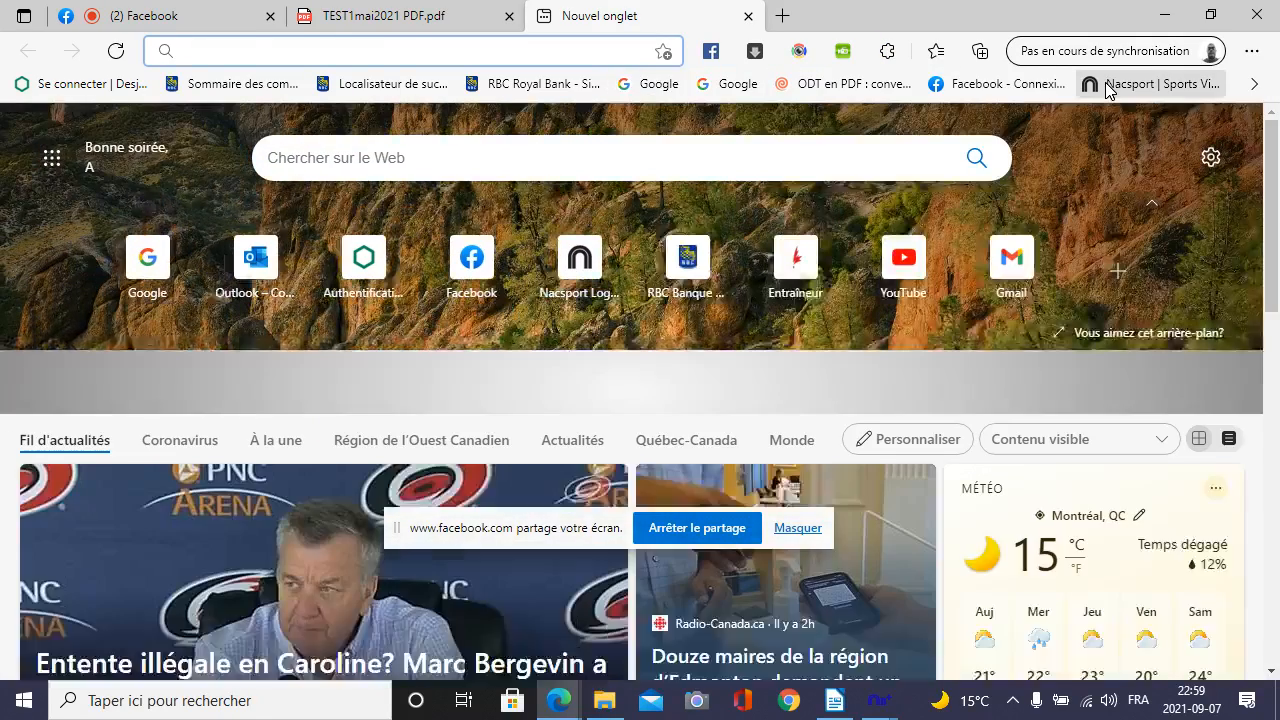
{"action": "left_click", "coordinate": [1106, 84]}
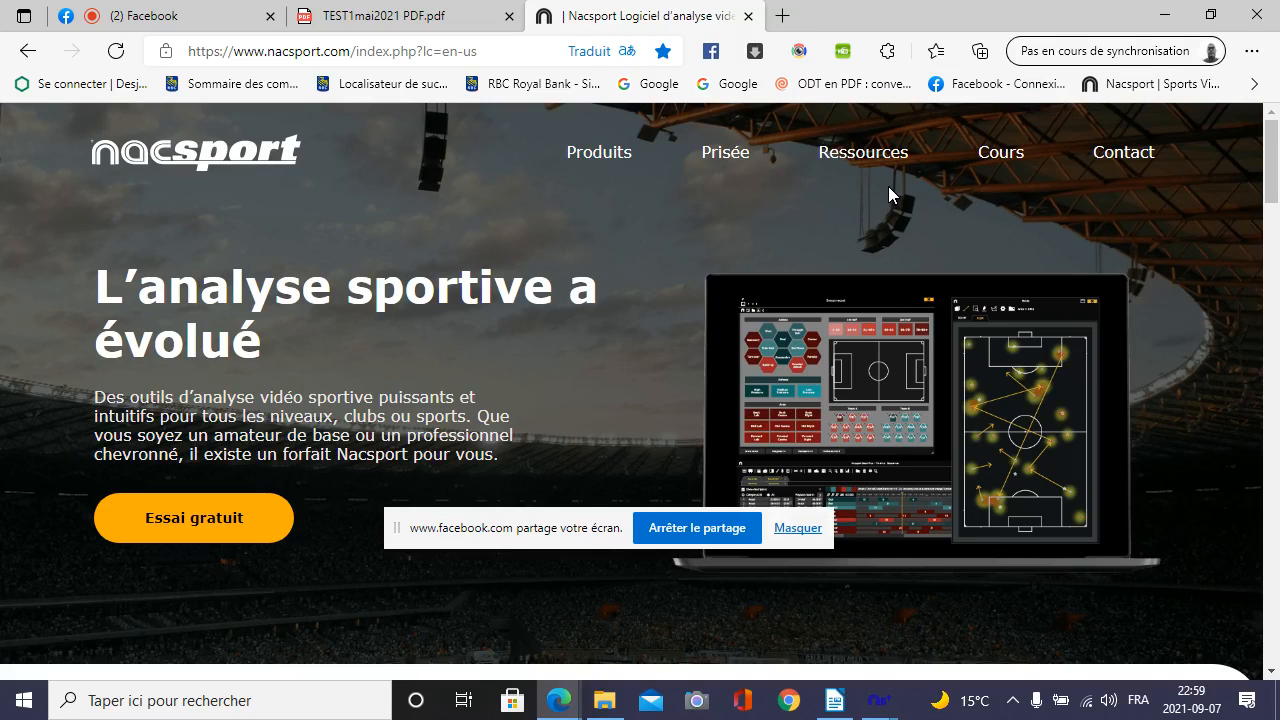
- Go to the Basic+ product page on the Nacsport site and request its free trial download form
{"action": "left_click", "coordinate": [607, 157]}
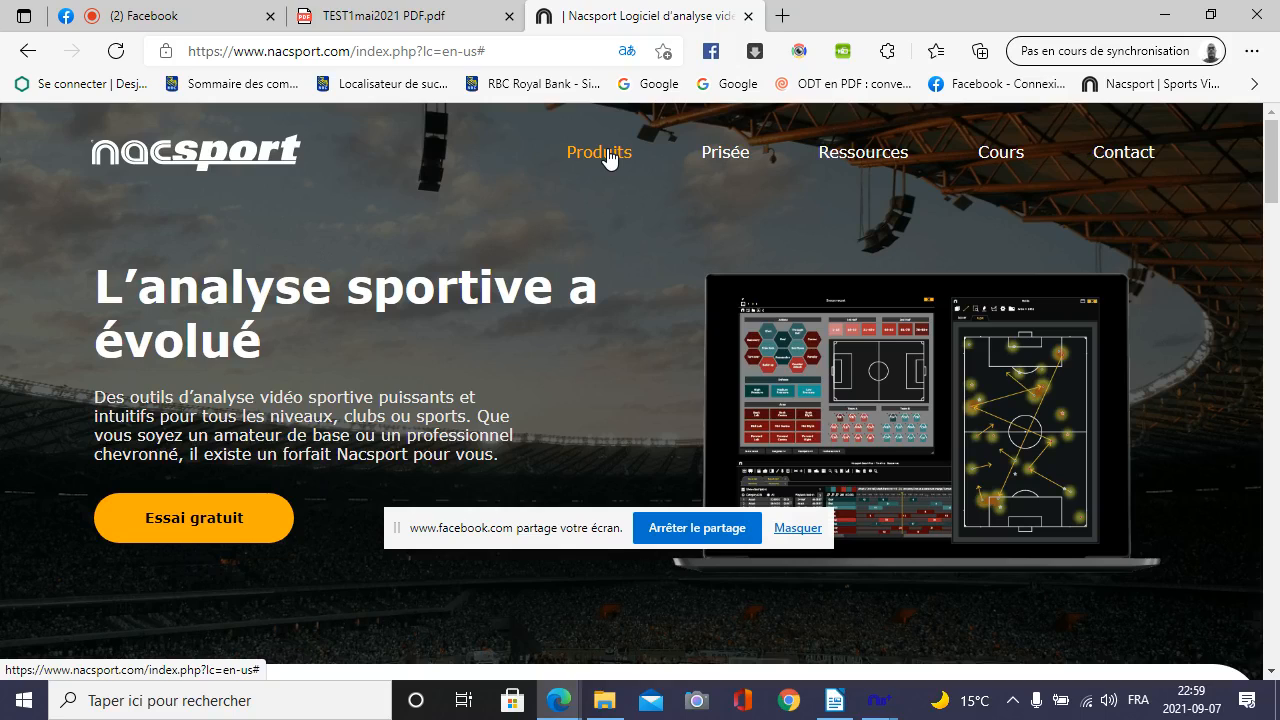
{"action": "left_click", "coordinate": [607, 157]}
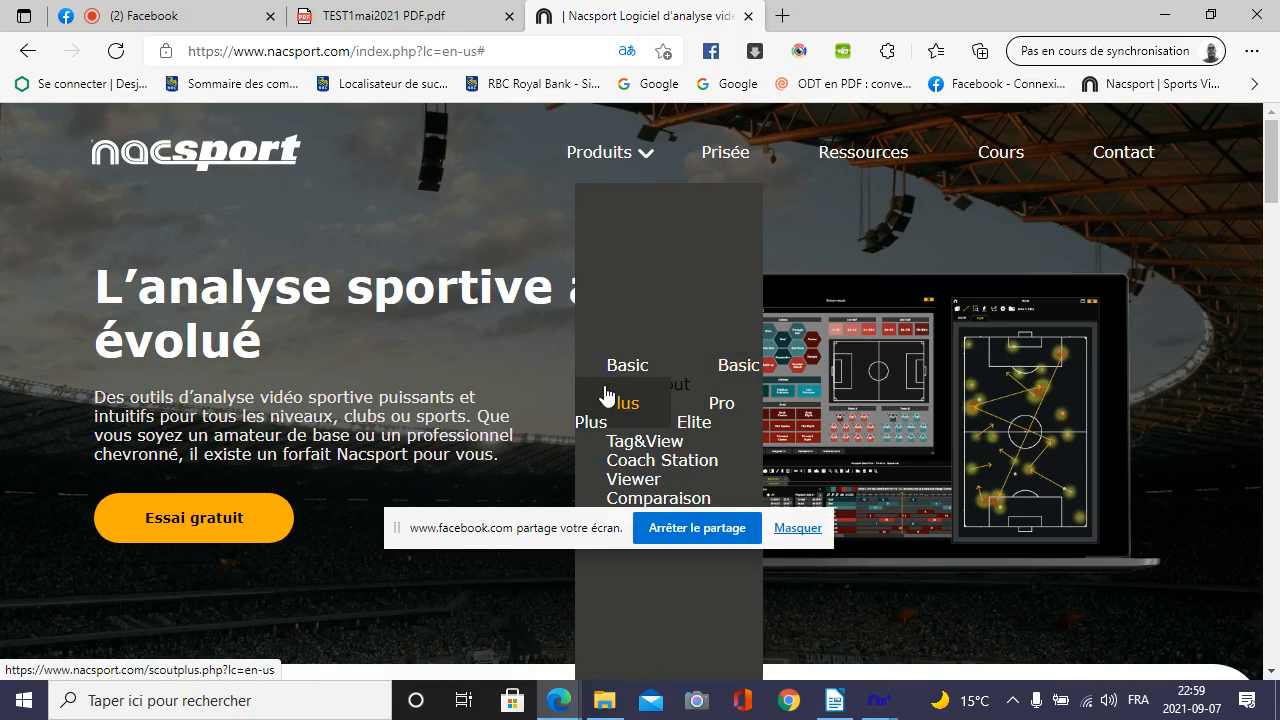
{"action": "left_click", "coordinate": [632, 368]}
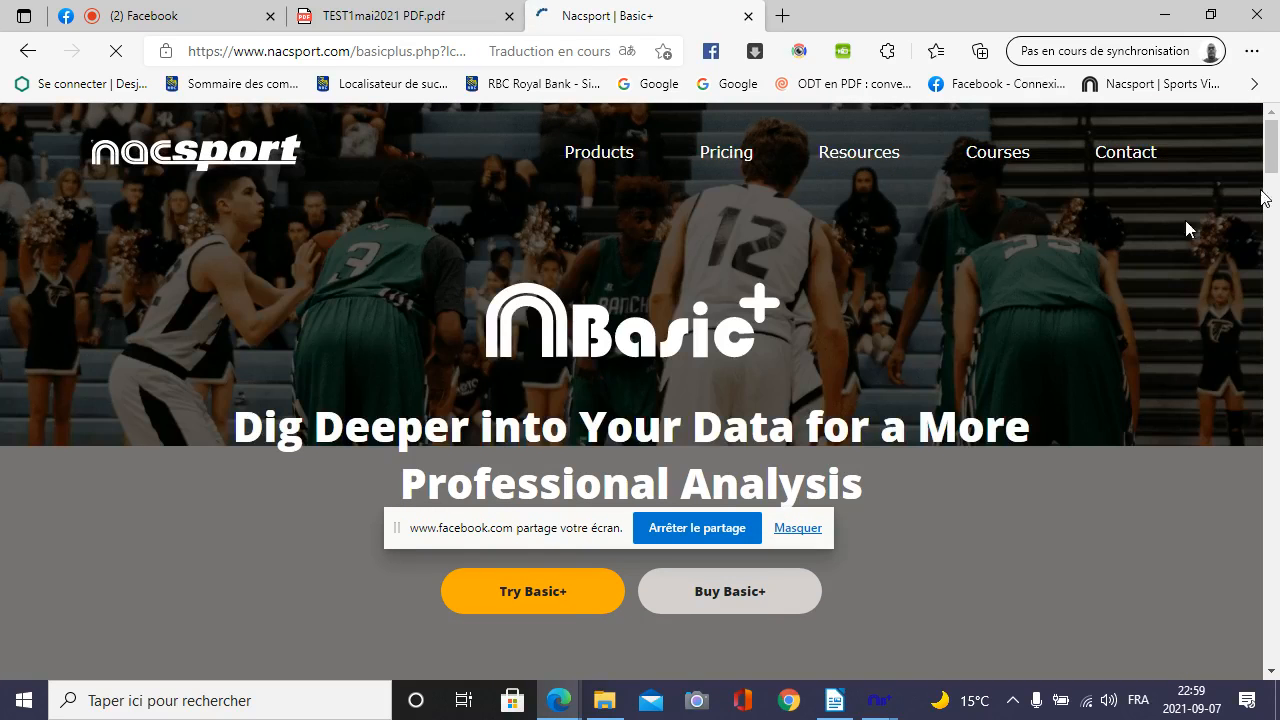
{"action": "scroll", "coordinate": [1268, 155], "scroll_direction": "down", "scroll_amount": 1}
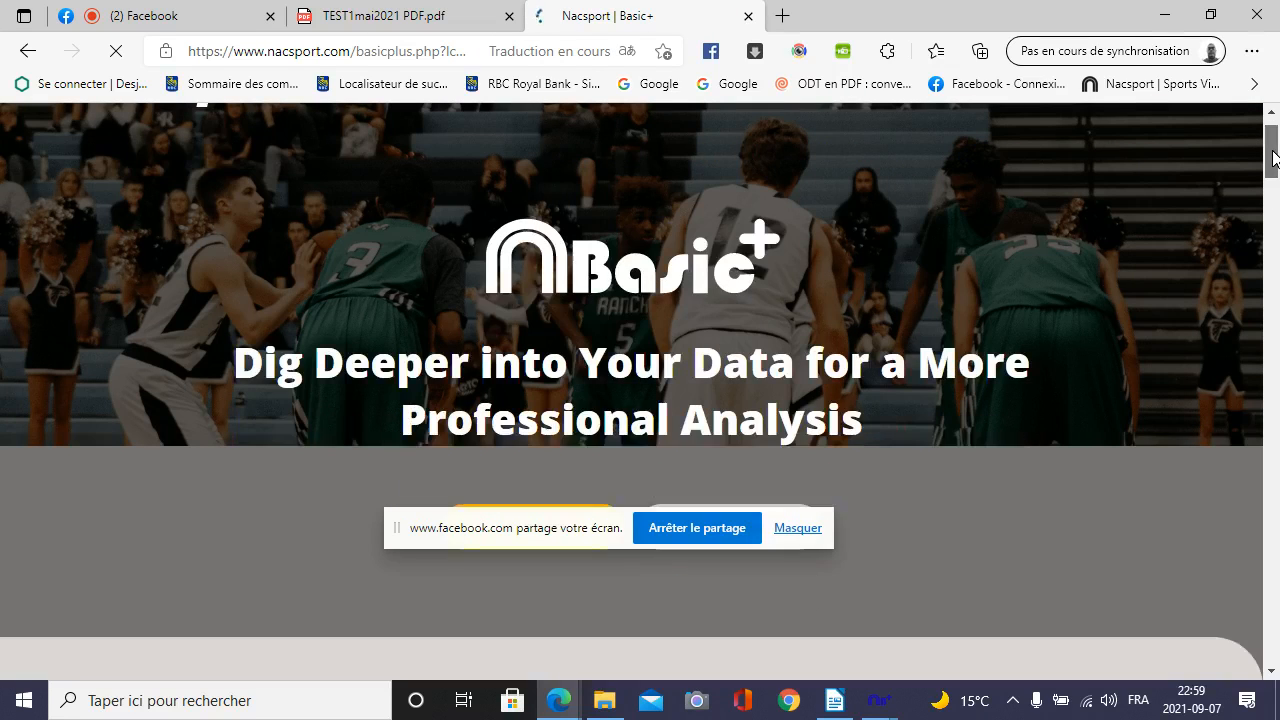
{"action": "mouse_move", "coordinate": [1273, 172]}
{"action": "left_mouse_down"}
{"action": "mouse_move", "coordinate": [1273, 313]}
{"action": "mouse_move", "coordinate": [1260, 158]}
{"action": "left_mouse_up"}
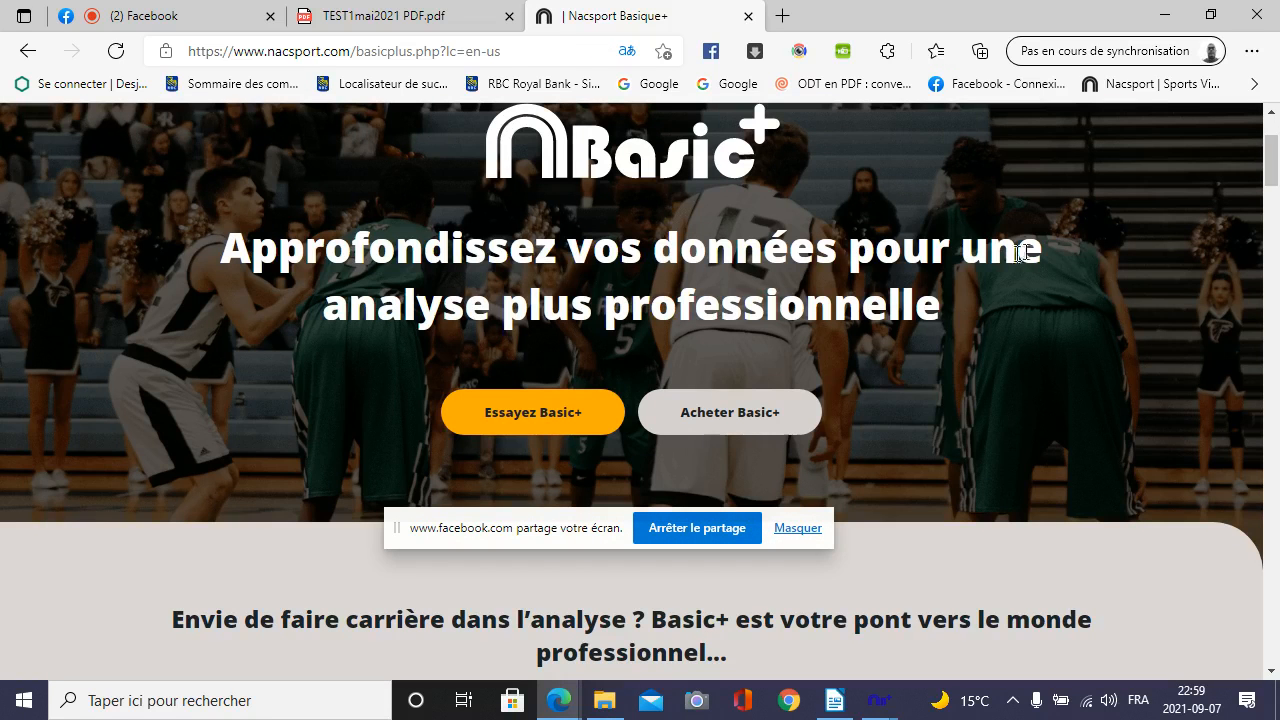
{"action": "left_click", "coordinate": [593, 427]}
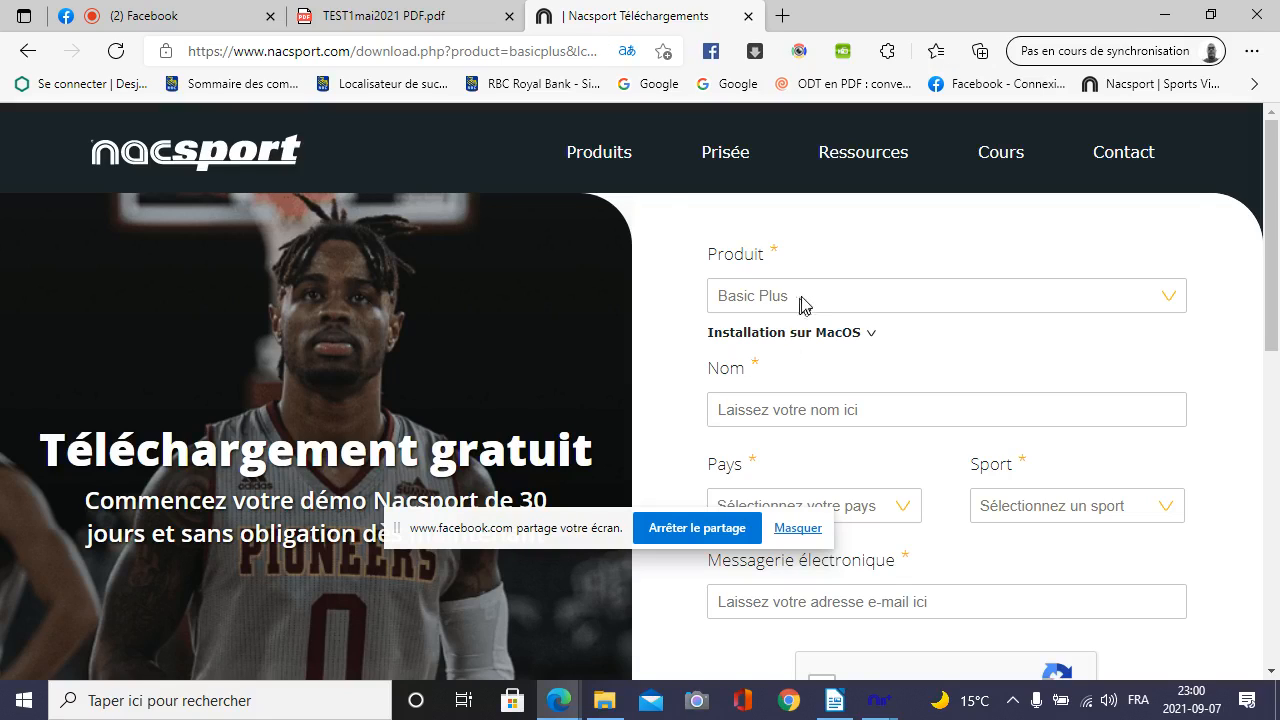
- Fill in the Basic Plus trial form's name, country Canada and e-mail from the saved contact details, and review the remaining fields
{"action": "left_click", "coordinate": [1168, 306]}
{"action": "left_click", "coordinate": [1170, 306]}
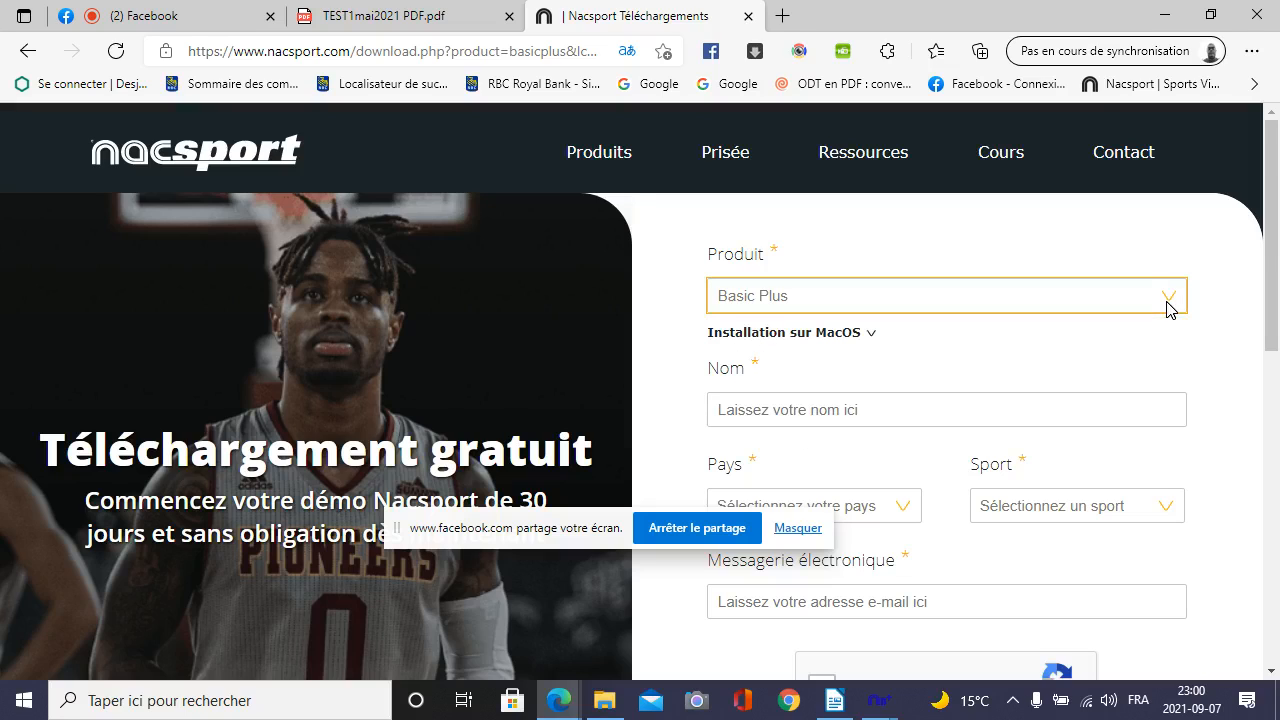
{"action": "left_click", "coordinate": [765, 412]}
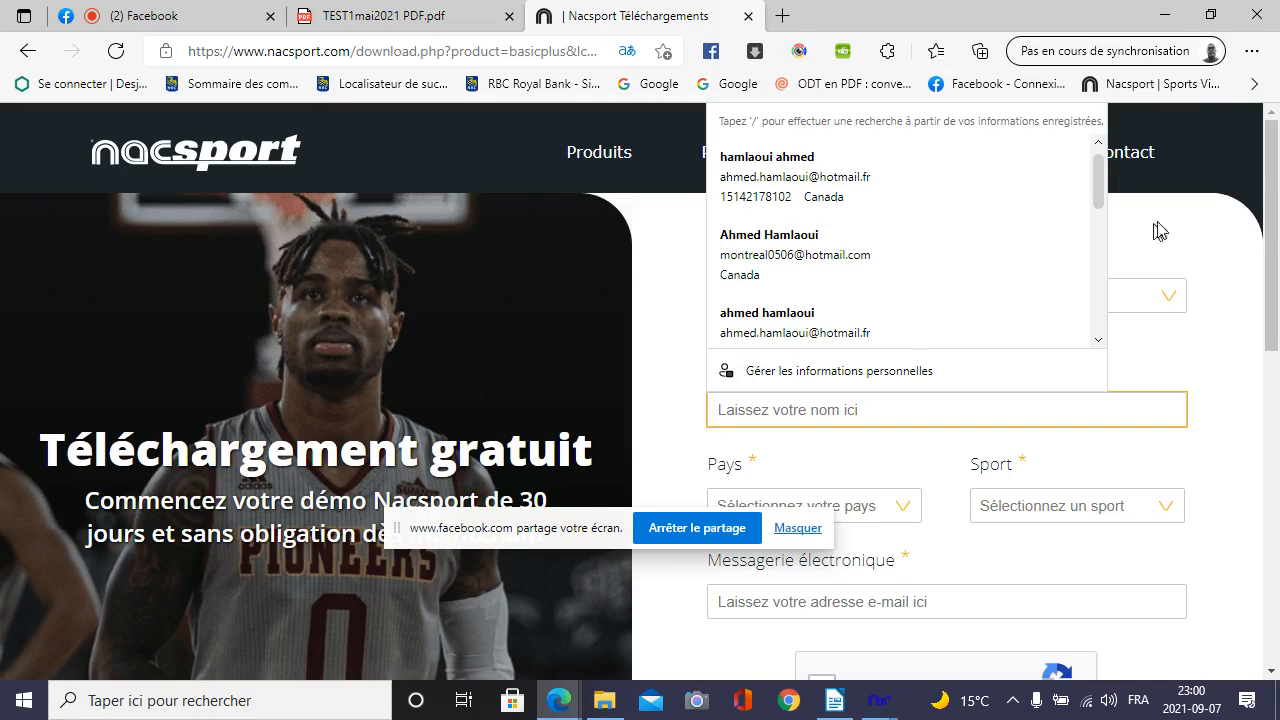
{"action": "left_click", "coordinate": [770, 188]}
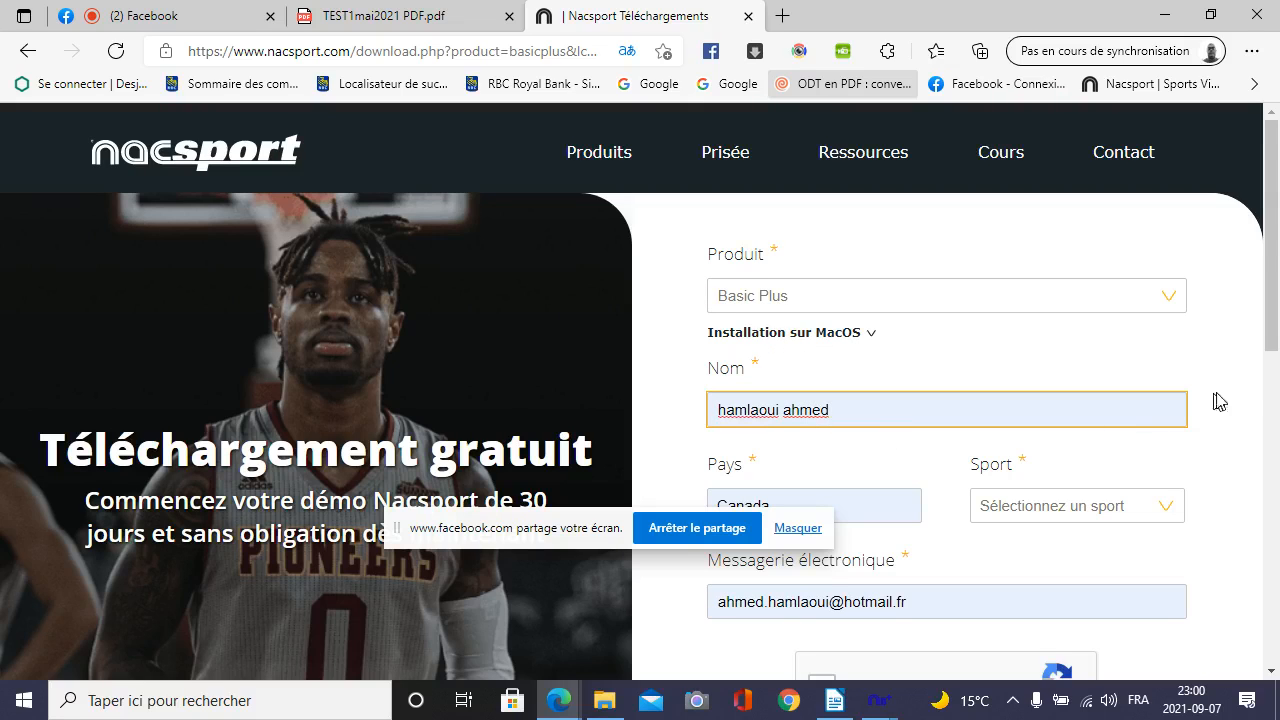
{"action": "scroll", "coordinate": [1278, 345], "scroll_direction": "down", "scroll_amount": 1}
{"action": "left_click_drag", "start_coordinate": [1278, 345], "coordinate": [1278, 369]}
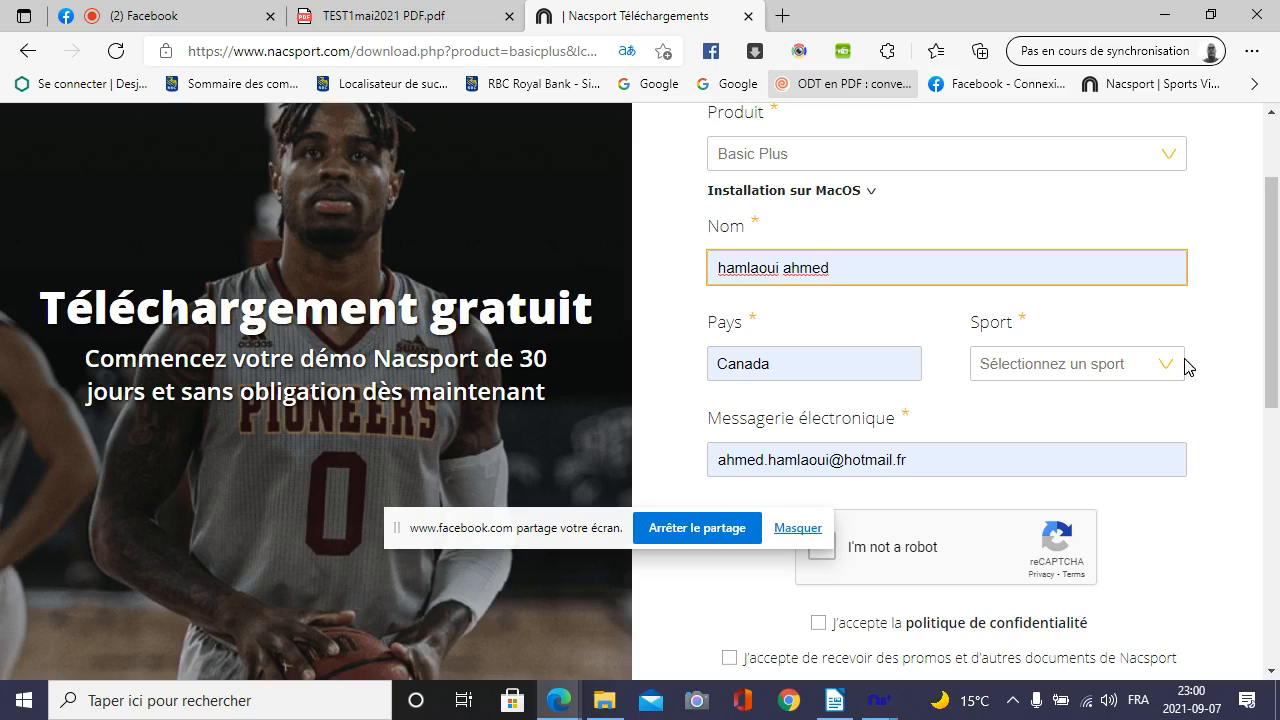
{"action": "left_click_drag", "start_coordinate": [1271, 351], "coordinate": [1273, 411]}
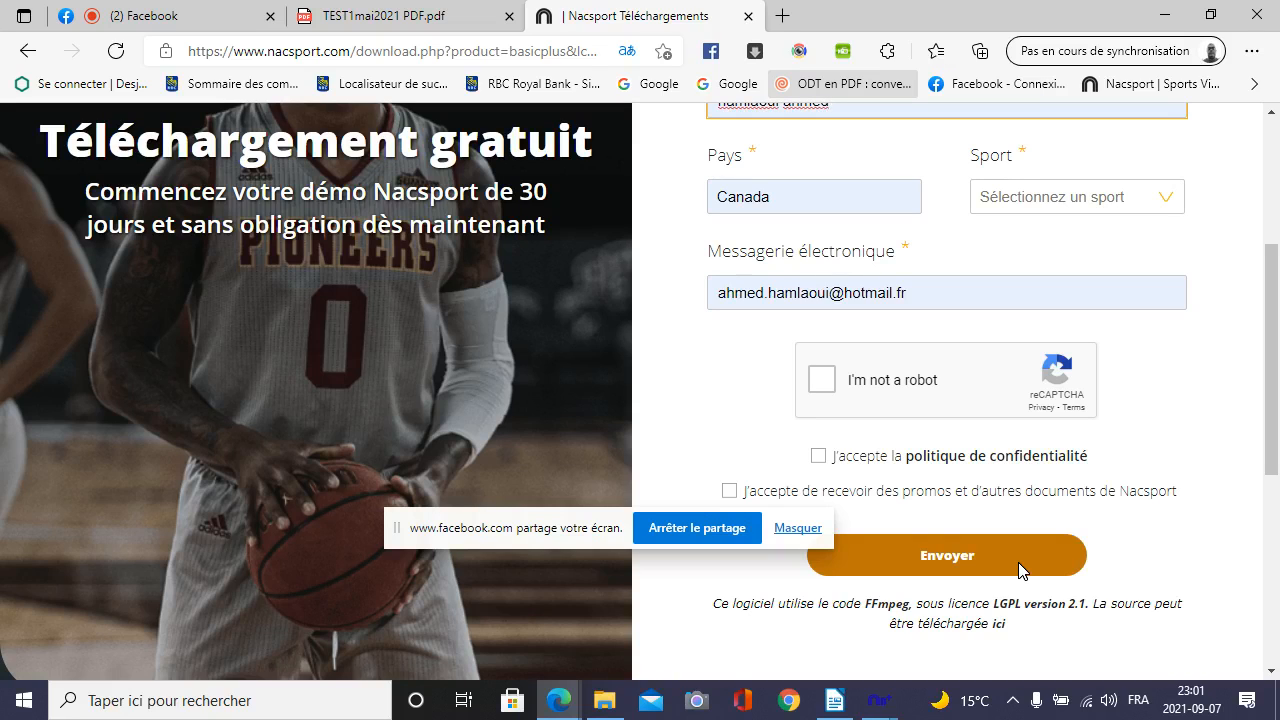
{"action": "left_click_drag", "start_coordinate": [1267, 320], "coordinate": [1267, 238]}
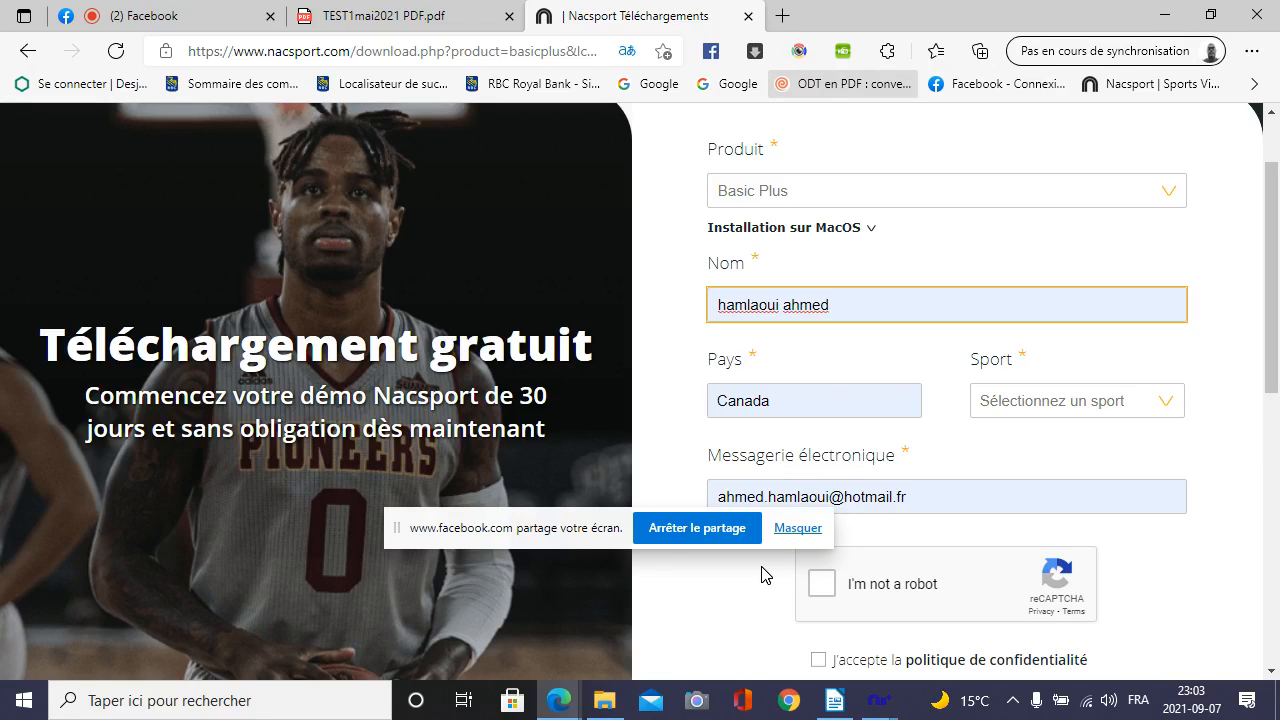
- Return to the Facebook live dashboard and stop sharing the screen
{"action": "left_click", "coordinate": [171, 20]}
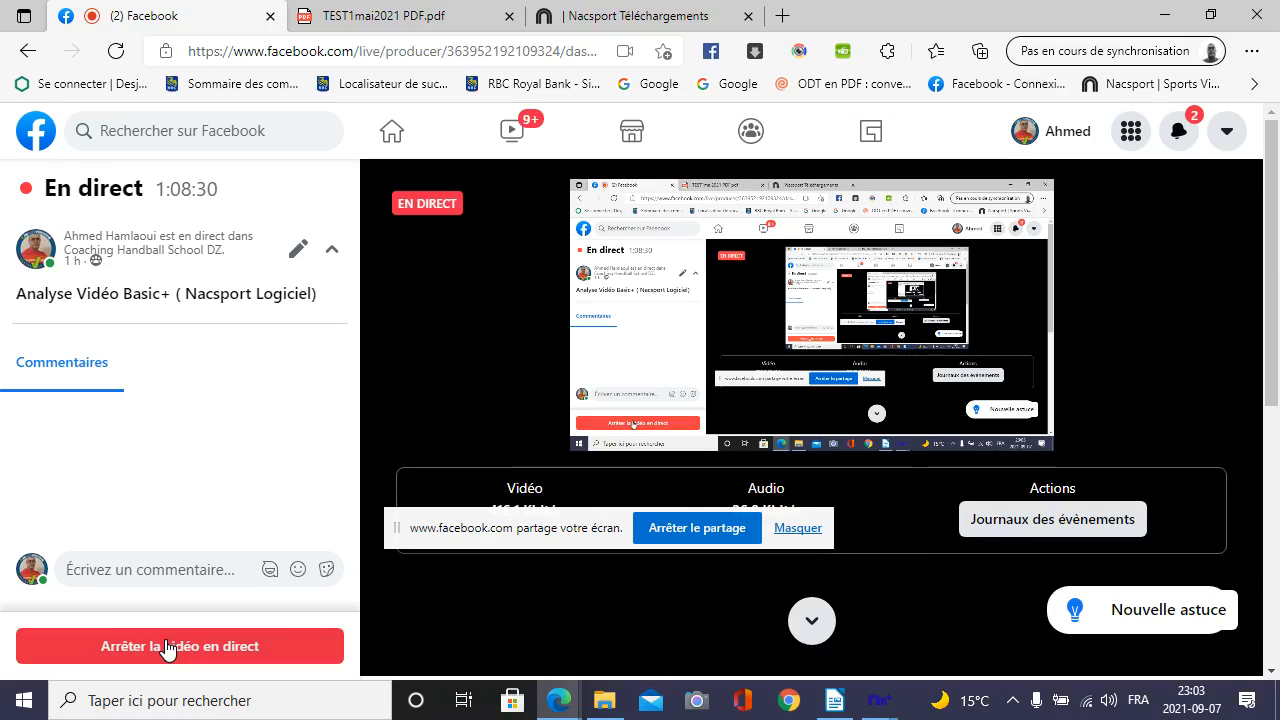
{"action": "left_click", "coordinate": [720, 521]}
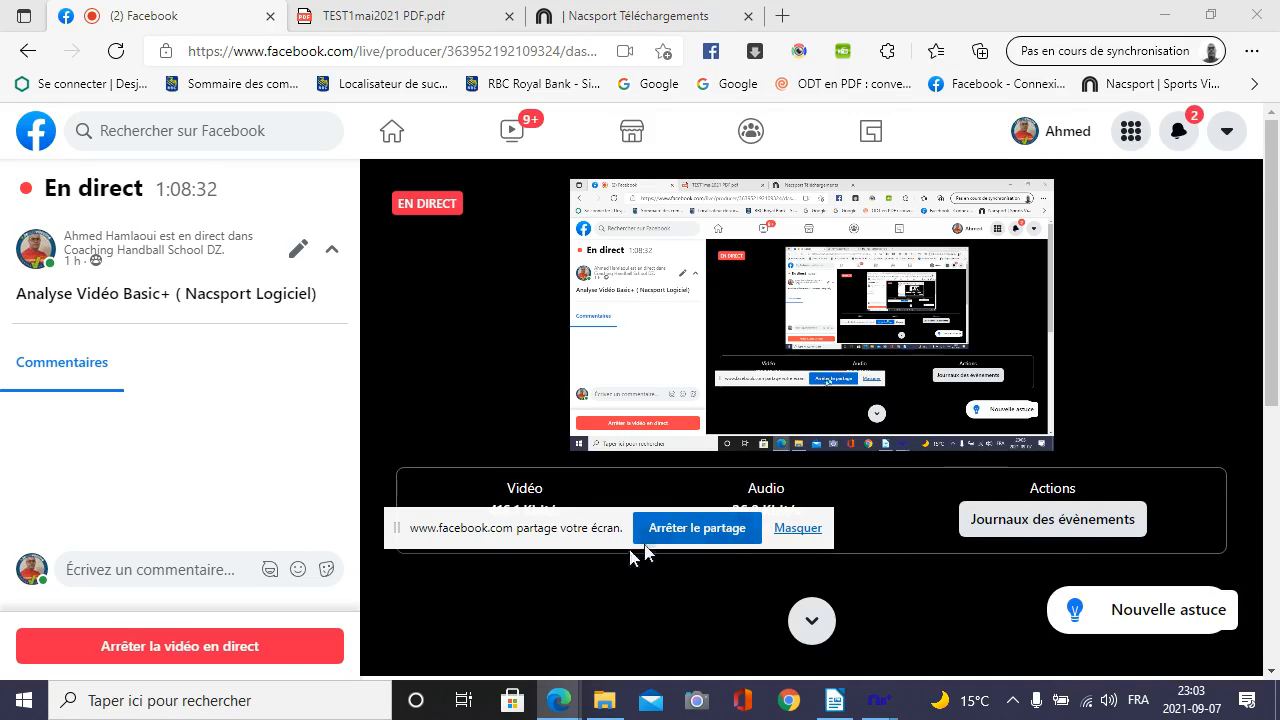